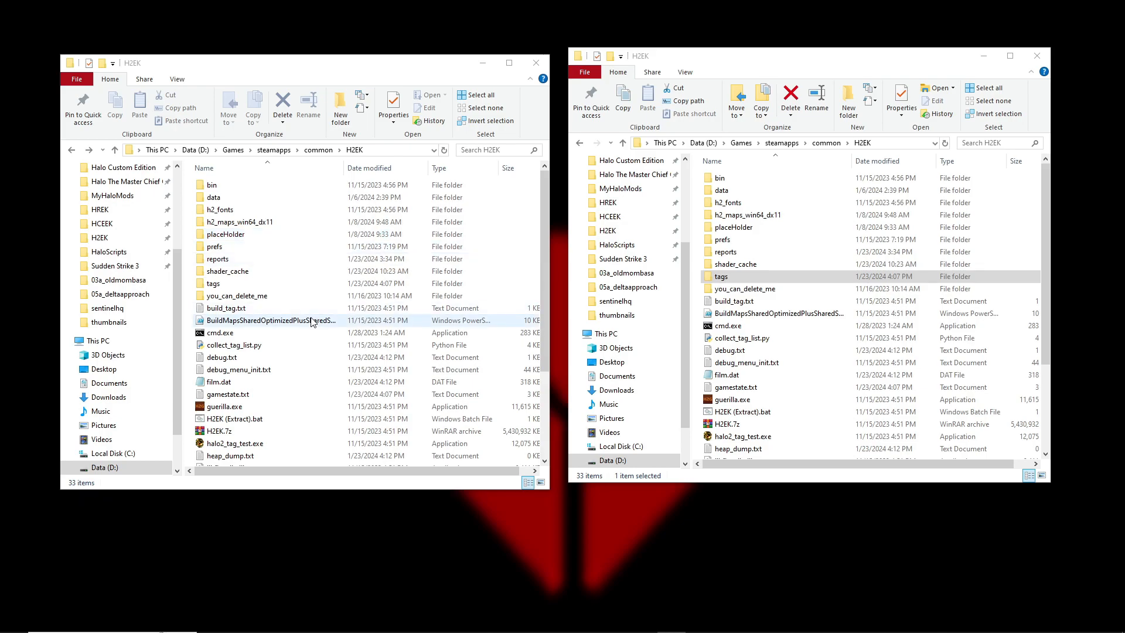
Examine the contents of the H2EK folder, including the H2EK.7z archive, cmd.exe and halo2_tag_test.exe
scroll(297, 327, "down", 3)
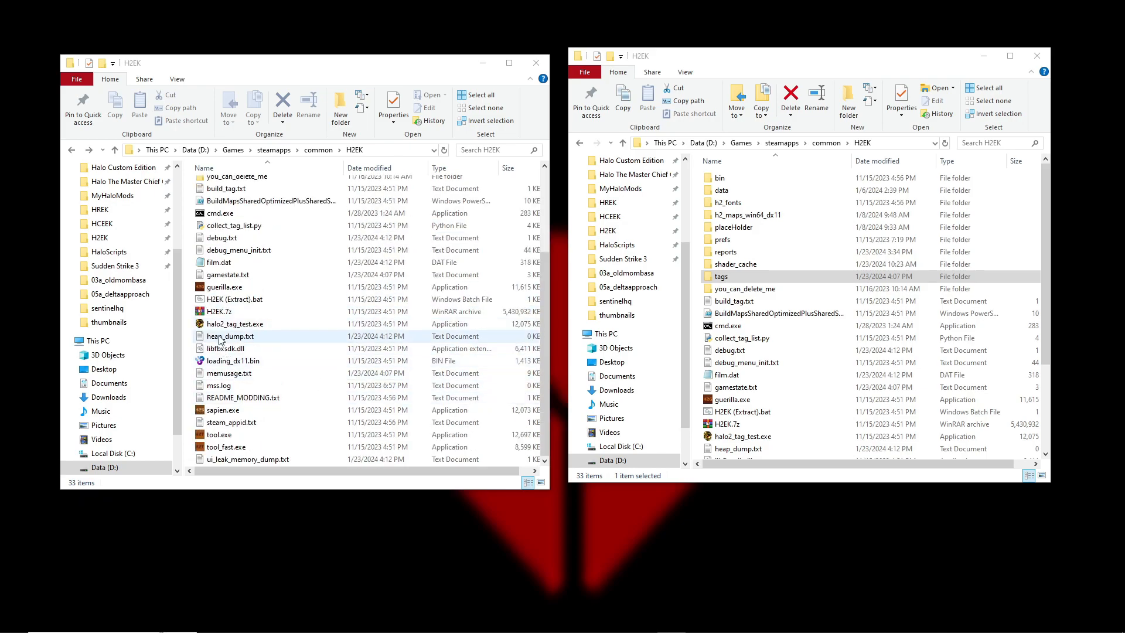
left_click(300, 328)
left_click(307, 317)
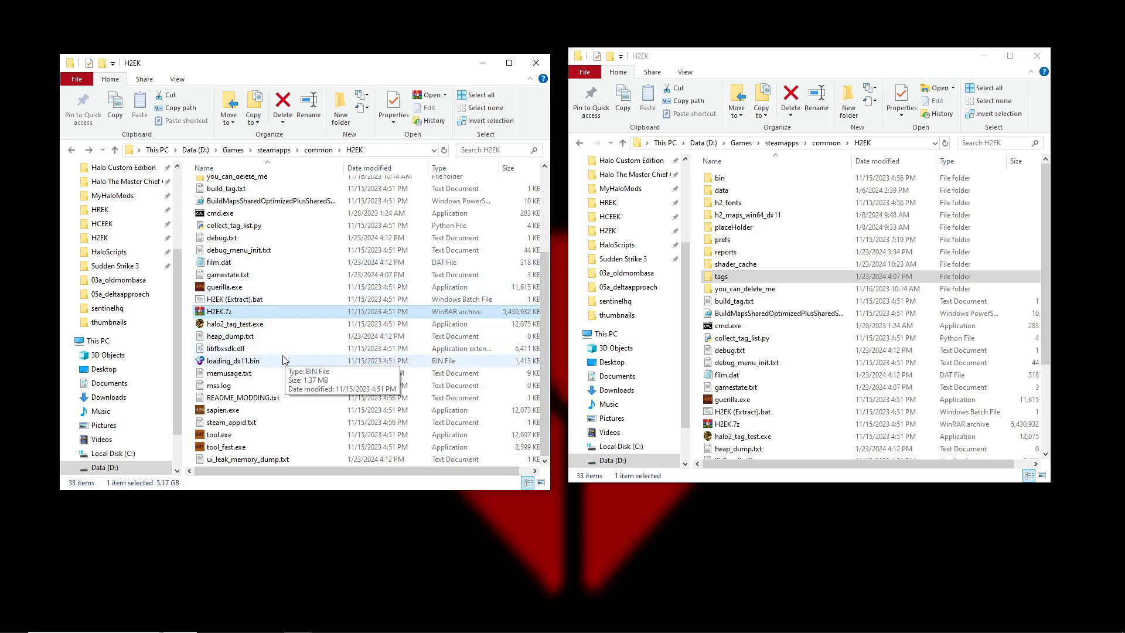
scroll(249, 279, "up", 2)
left_click(229, 268)
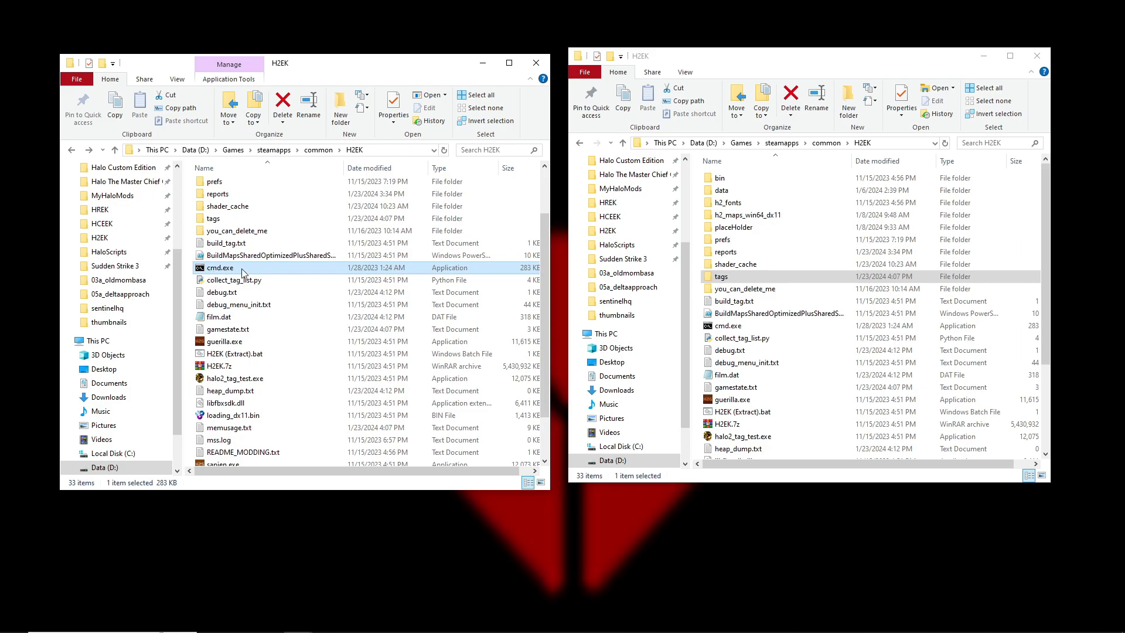
scroll(235, 272, "down", 2)
scroll(275, 328, "up", 3)
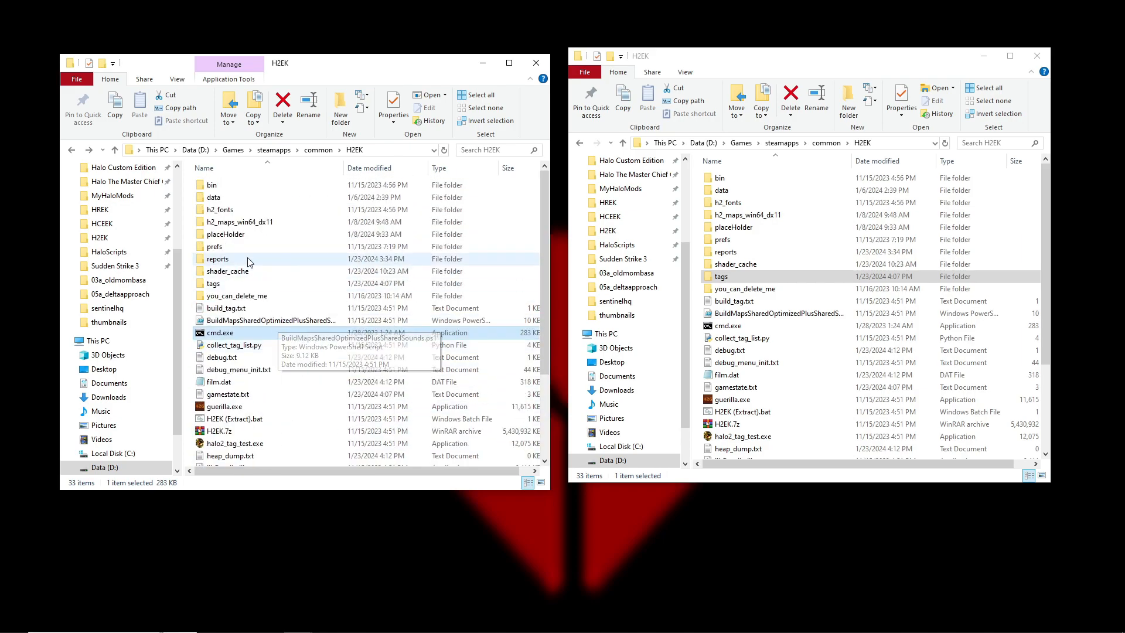
scroll(254, 305, "down", 2)
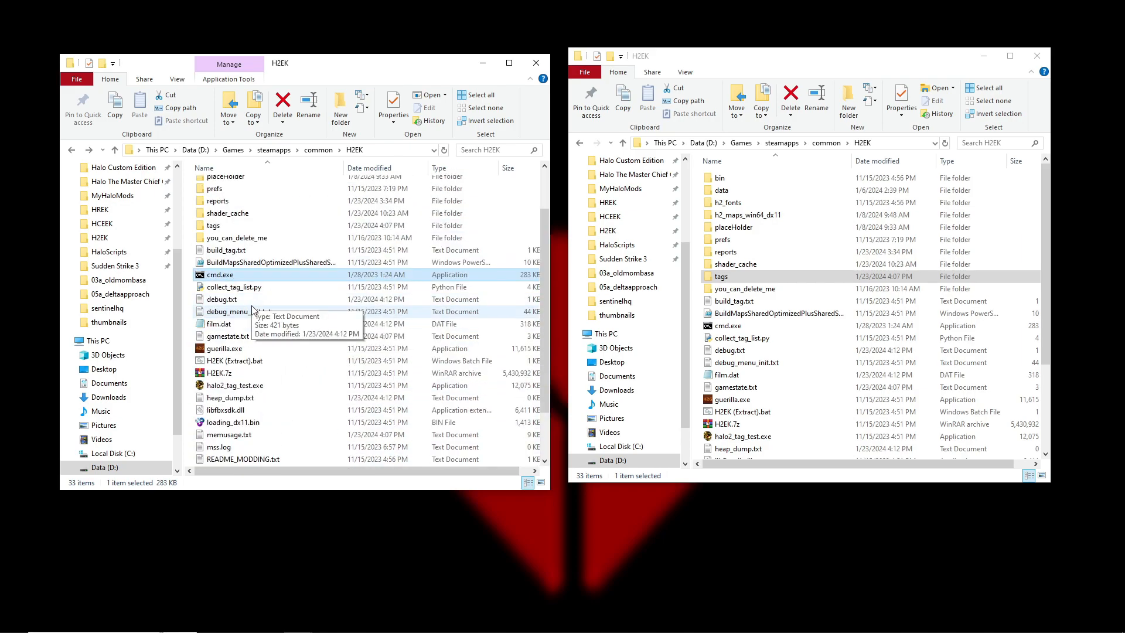
scroll(250, 316, "down", 2)
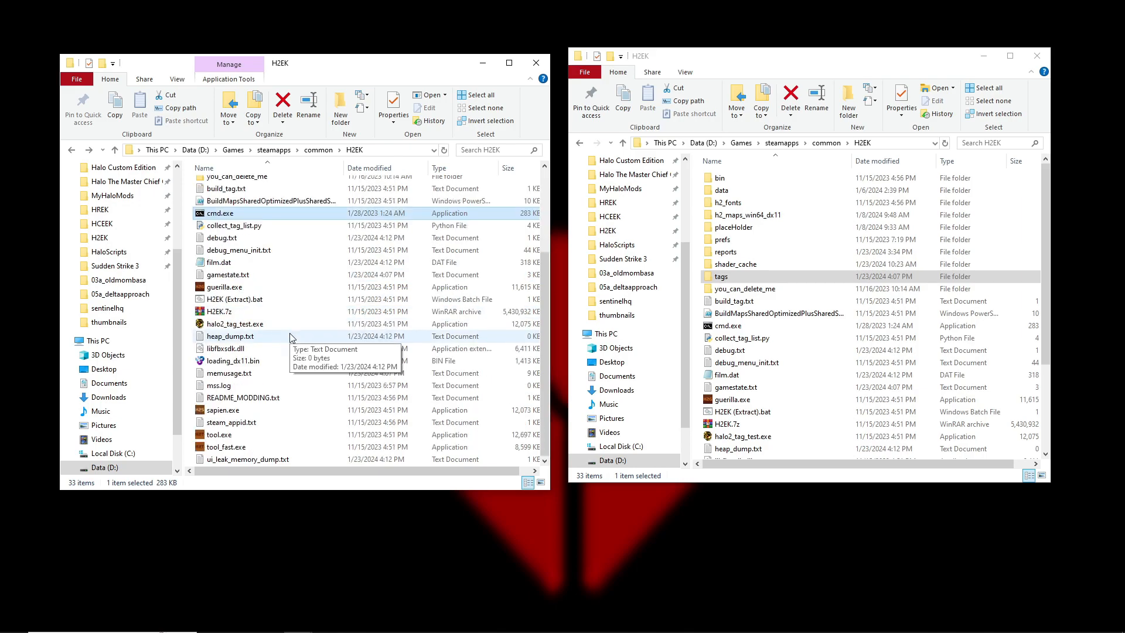
left_click(237, 326)
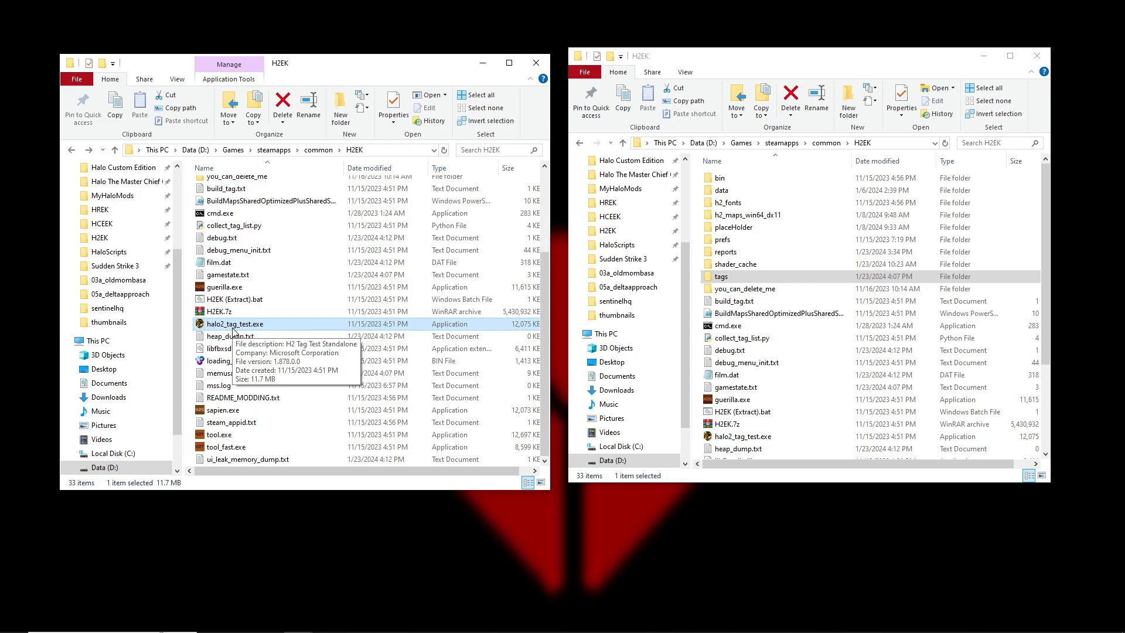
scroll(276, 311, "up", 4)
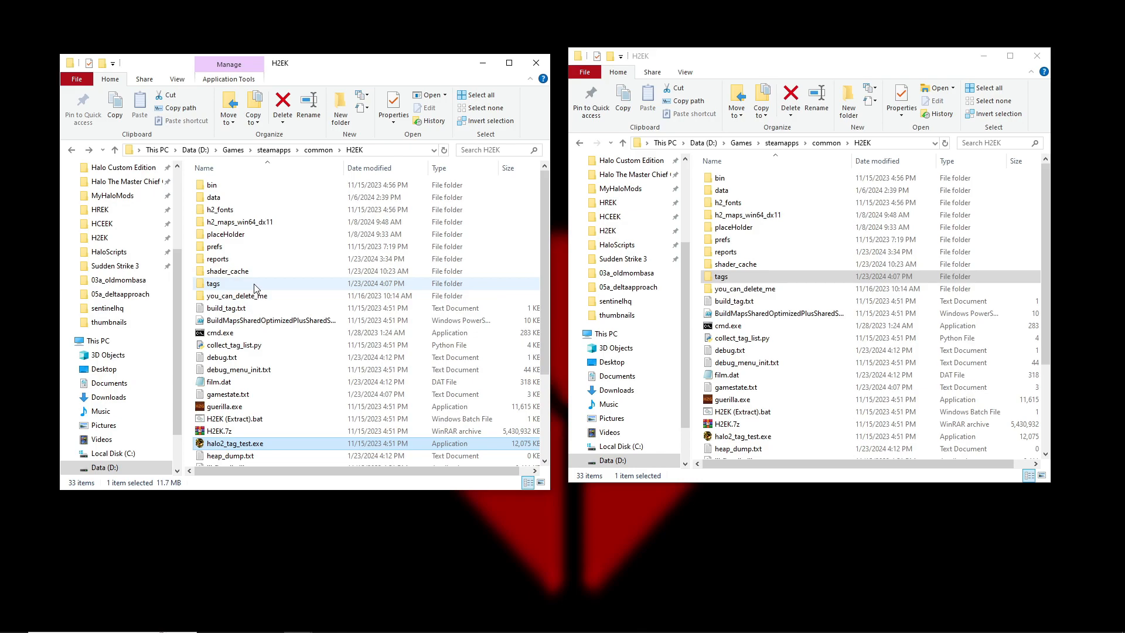
Check the H2EK (Extract).bat file, the tags folder and guerilla.exe in the H2EK folder
mouse_move(260, 270)
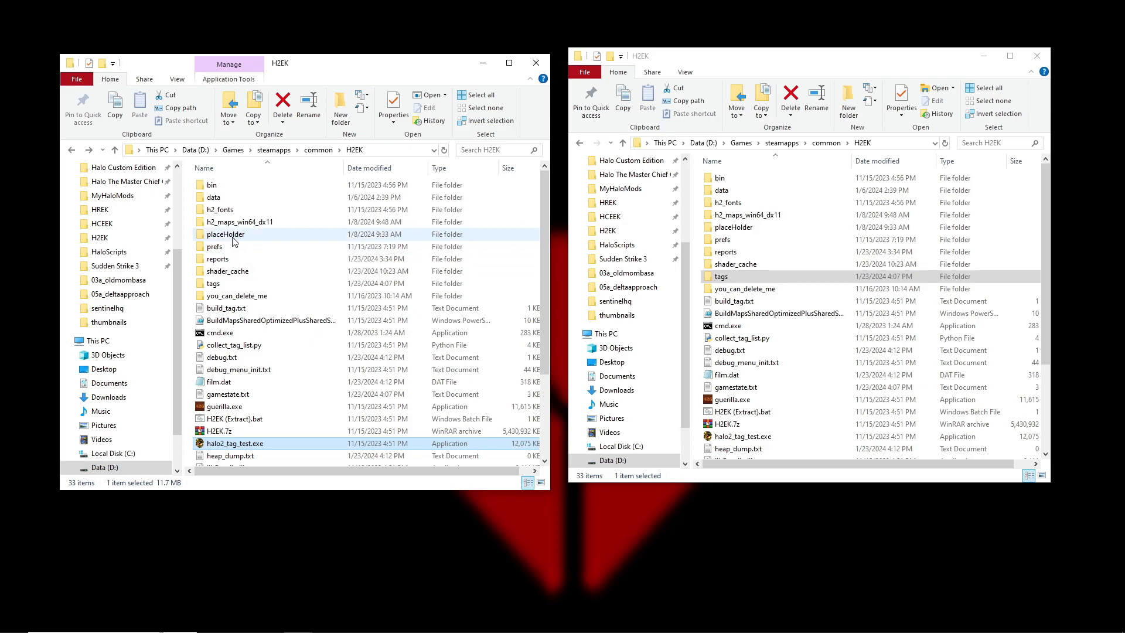
mouse_move(223, 241)
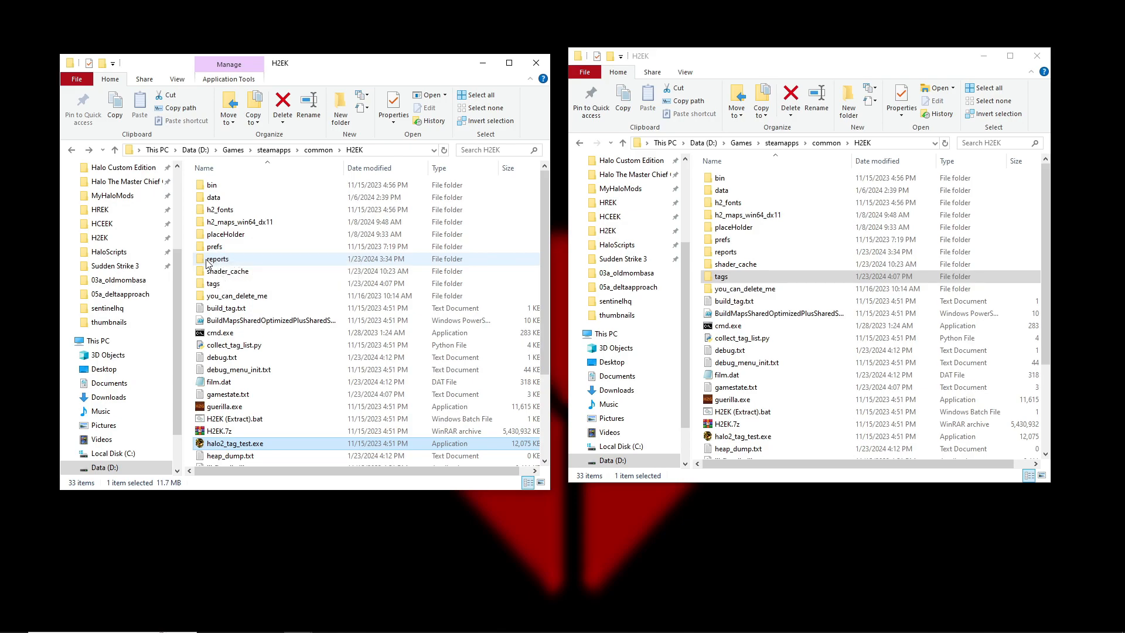
mouse_move(198, 274)
scroll(346, 261, "down", 3)
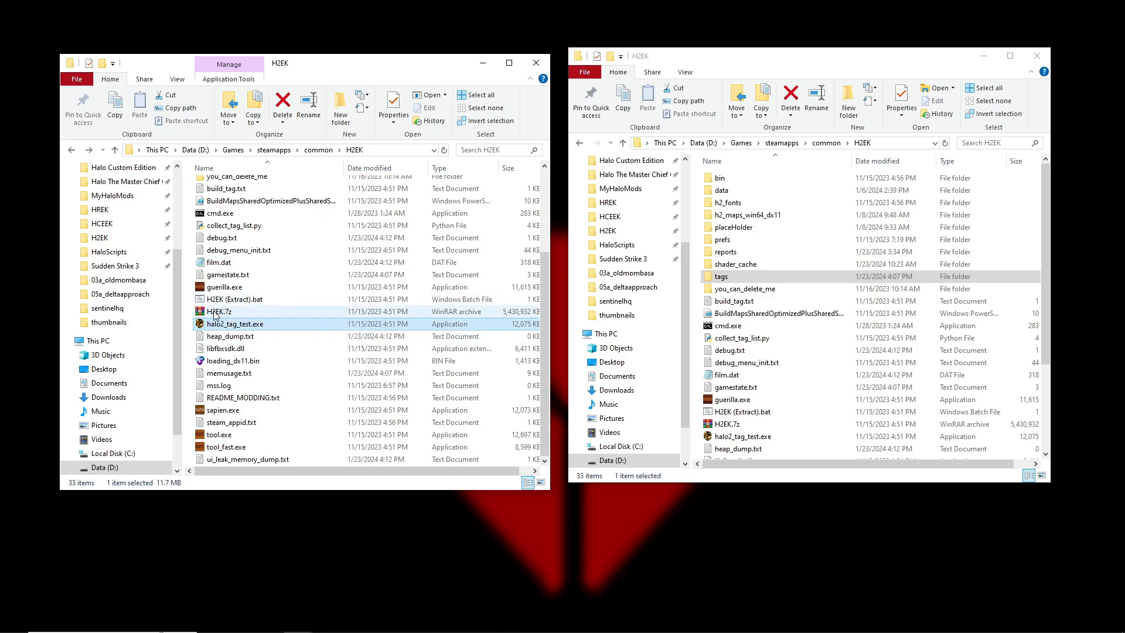
left_click(229, 300)
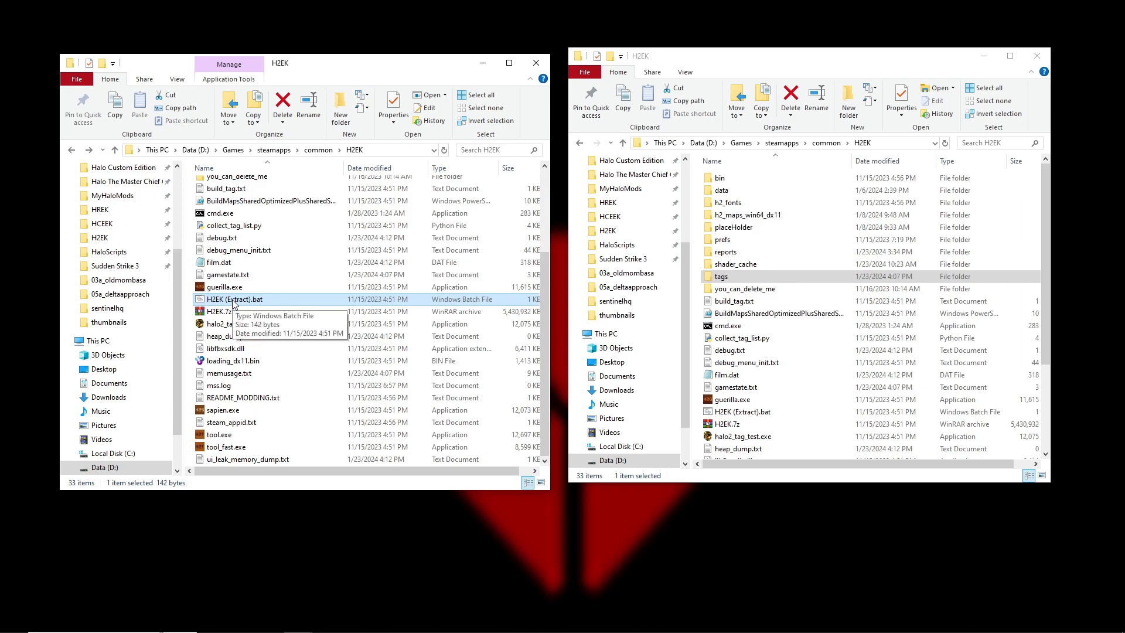
scroll(256, 306, "up", 2)
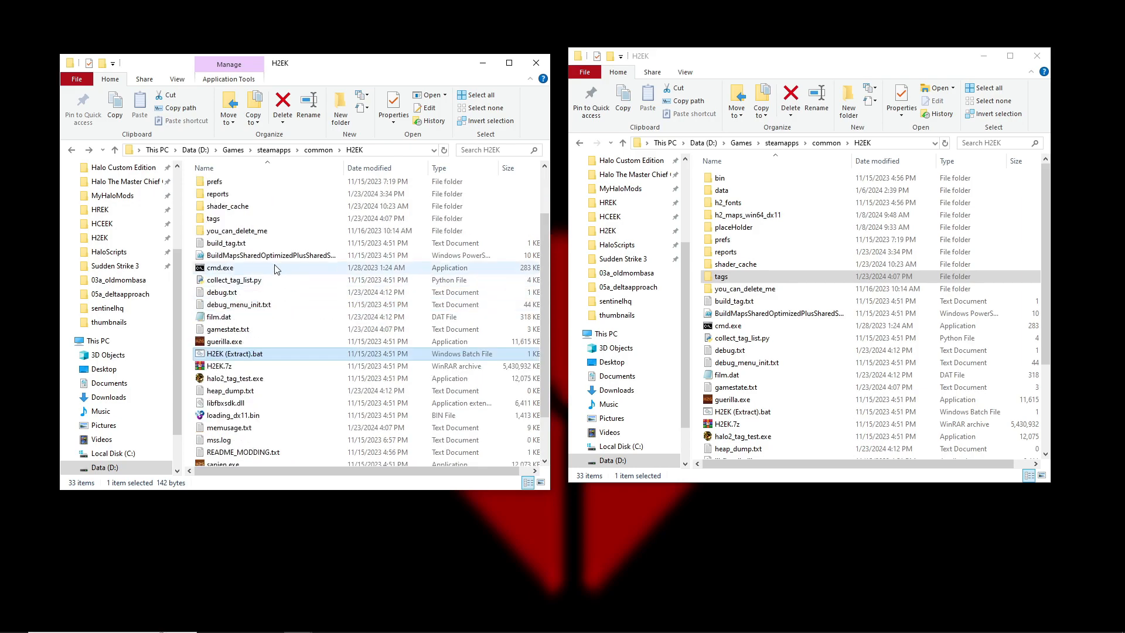
left_click(218, 222)
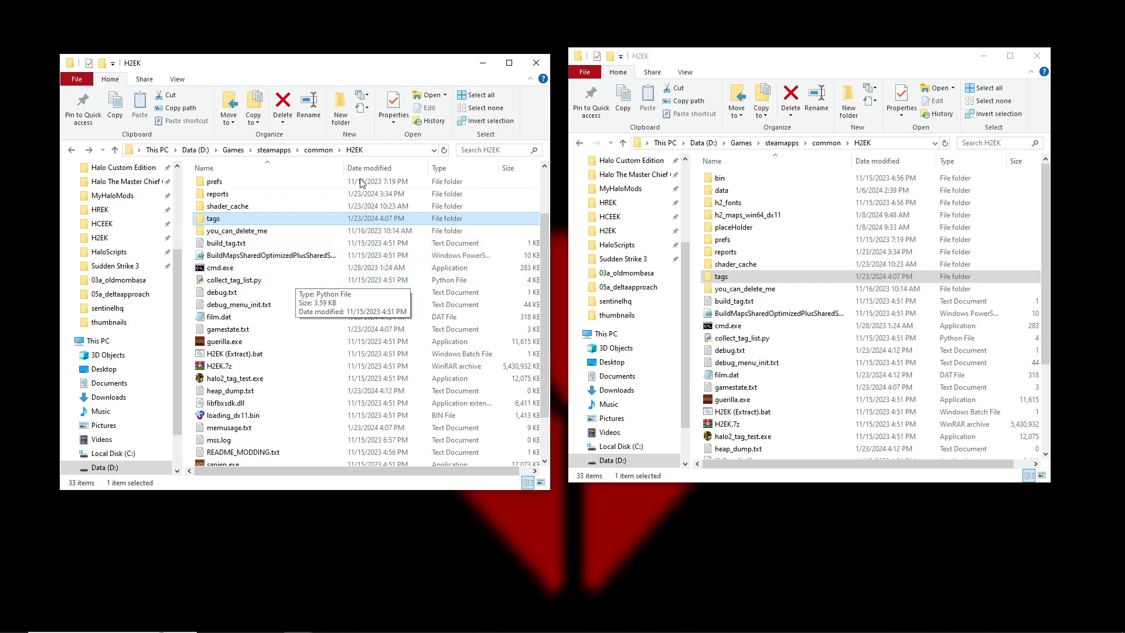
left_click_drag(403, 68, 405, 60)
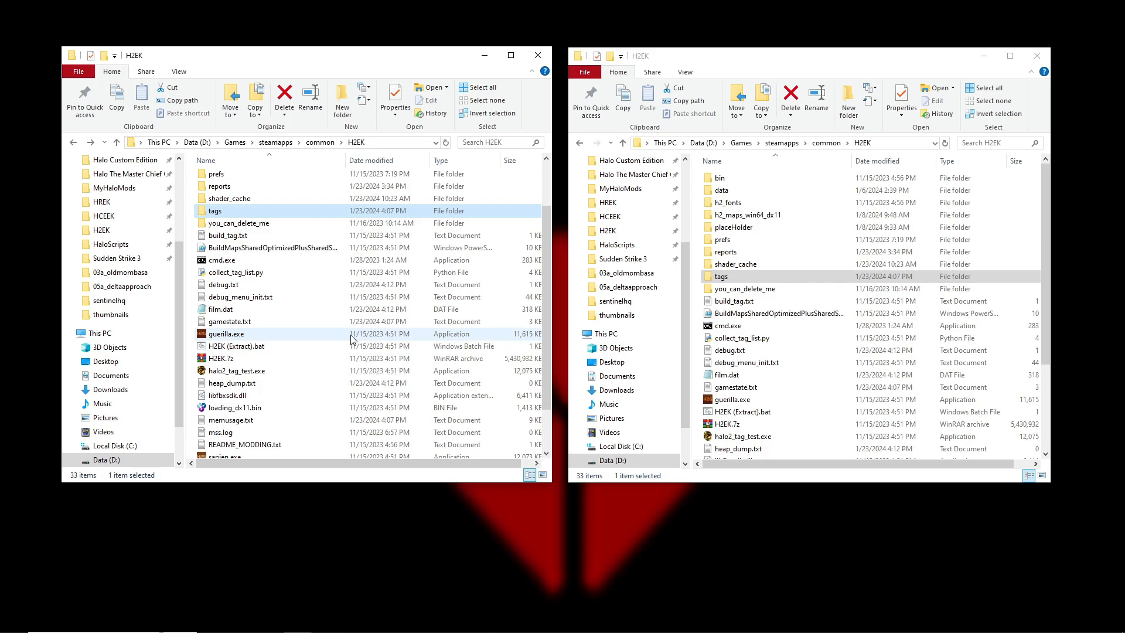
scroll(315, 323, "up", 2)
scroll(275, 331, "down", 2)
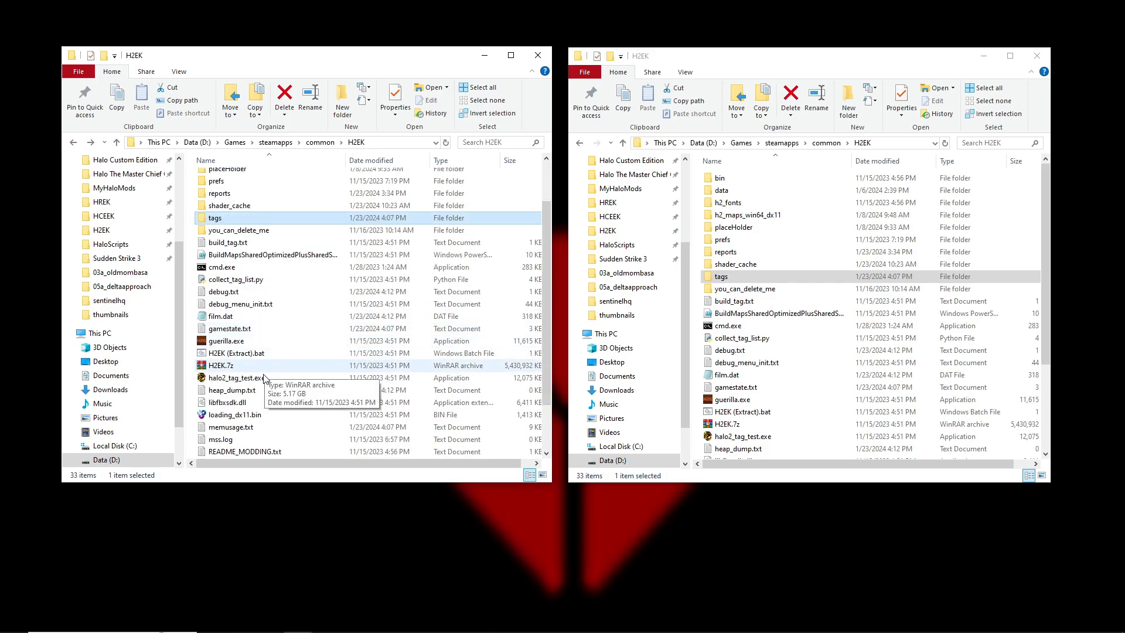
left_click(226, 342)
scroll(228, 328, "up", 2)
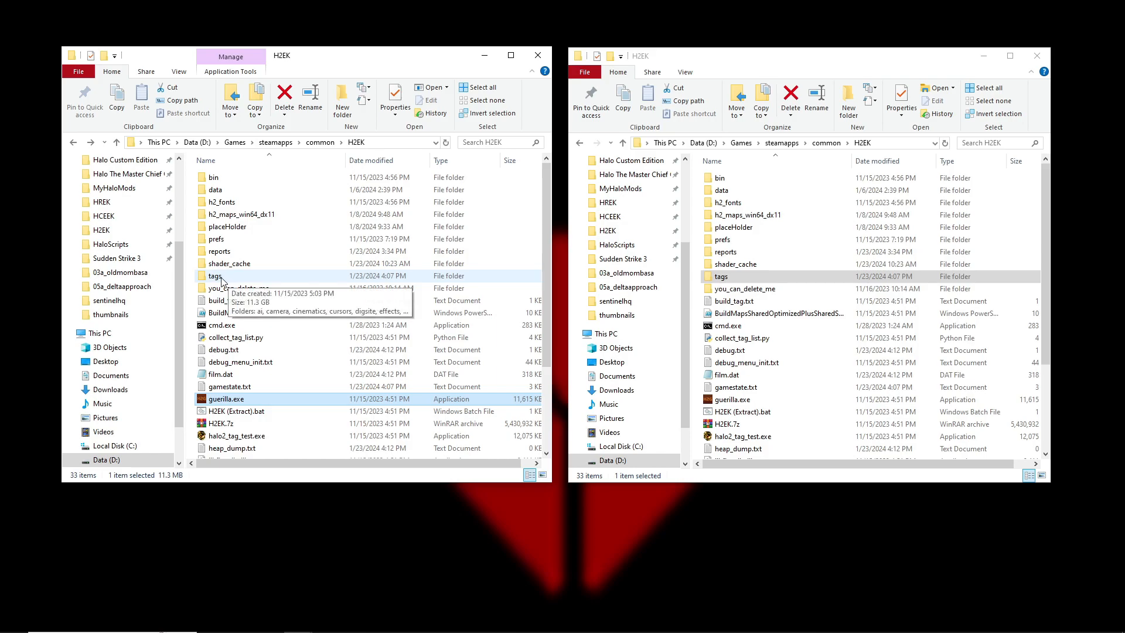
Open the solo folder inside the scenarios folder of the H2EK tags directory
left_click(222, 279)
double_click(217, 279)
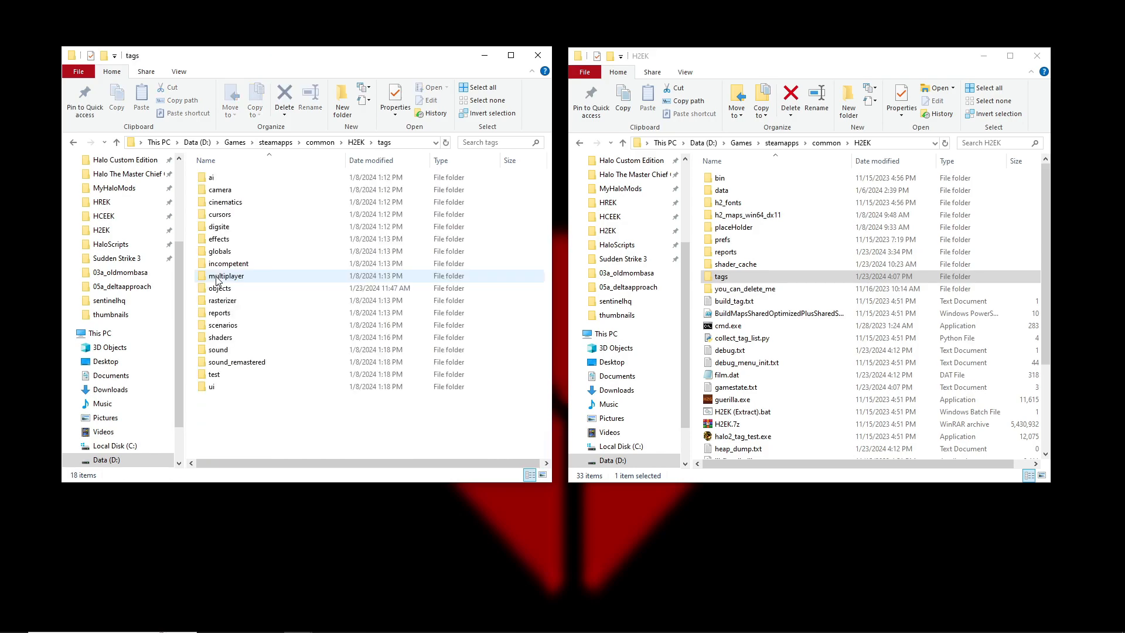
left_click(229, 326)
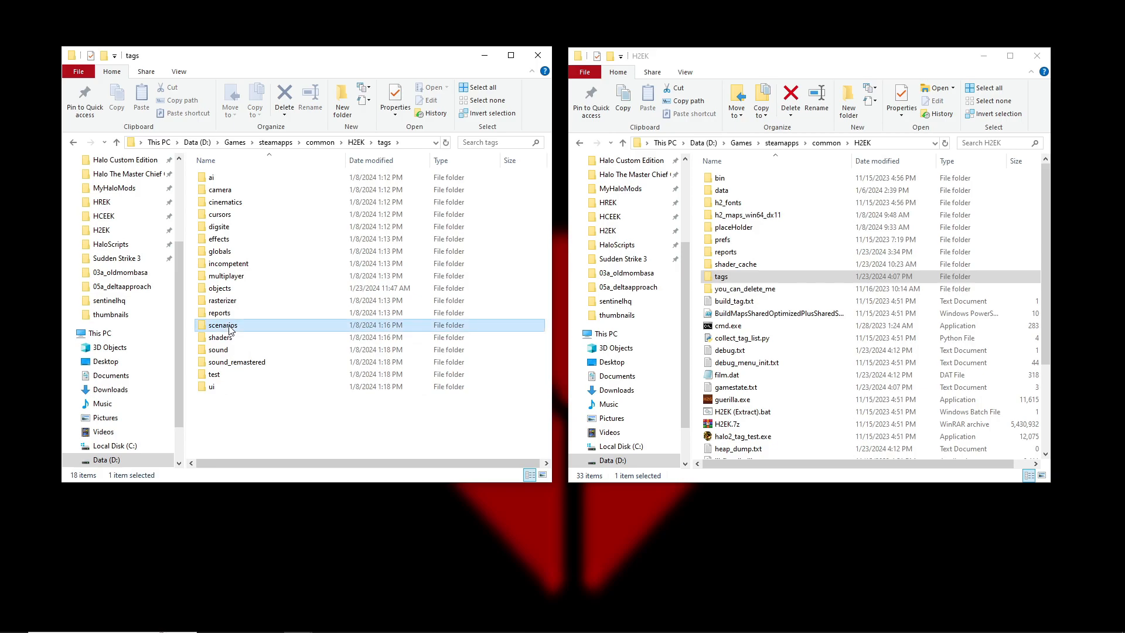
double_click(241, 328)
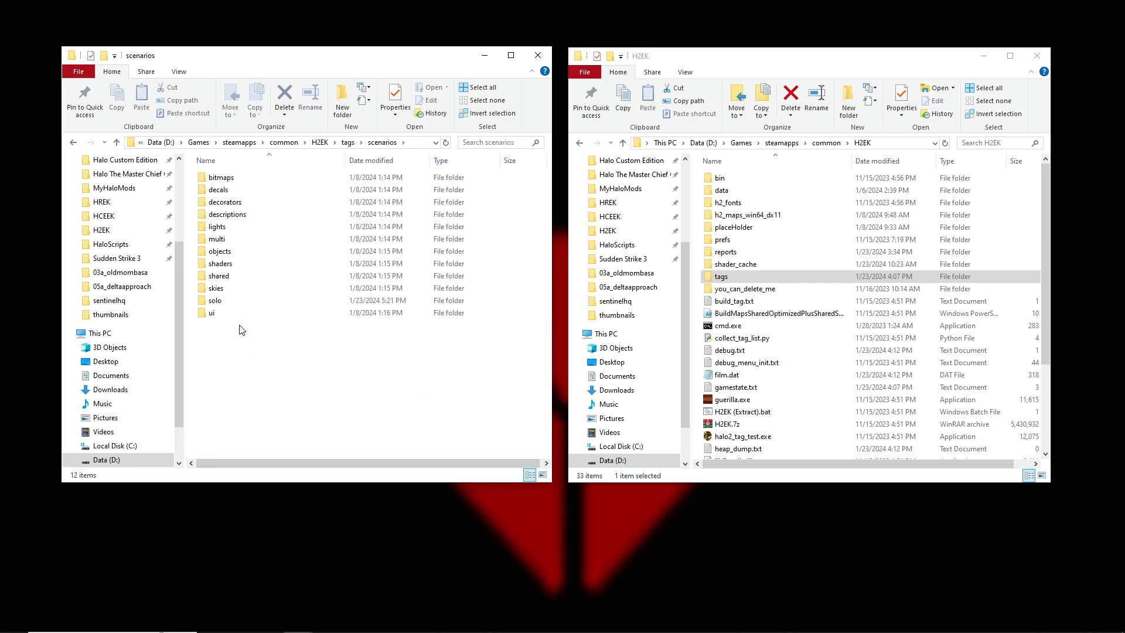
double_click(214, 301)
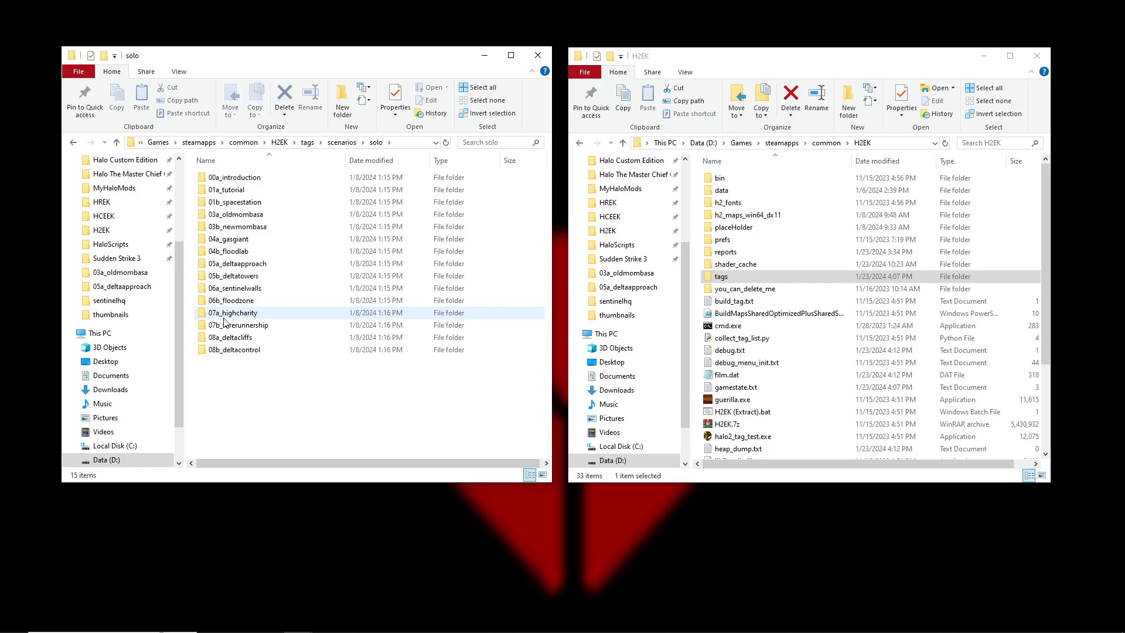
Create a folder named new_map in the solo scenarios directory
right_click(221, 378)
mouse_move(249, 556)
left_click(425, 398)
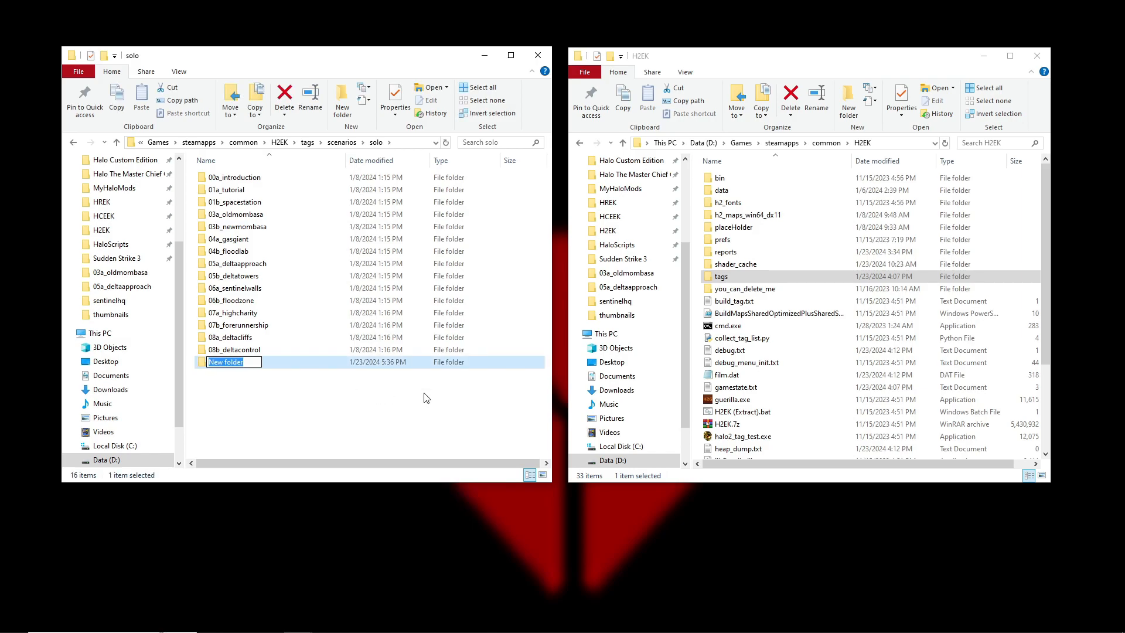
type("new_map")
left_click(258, 413)
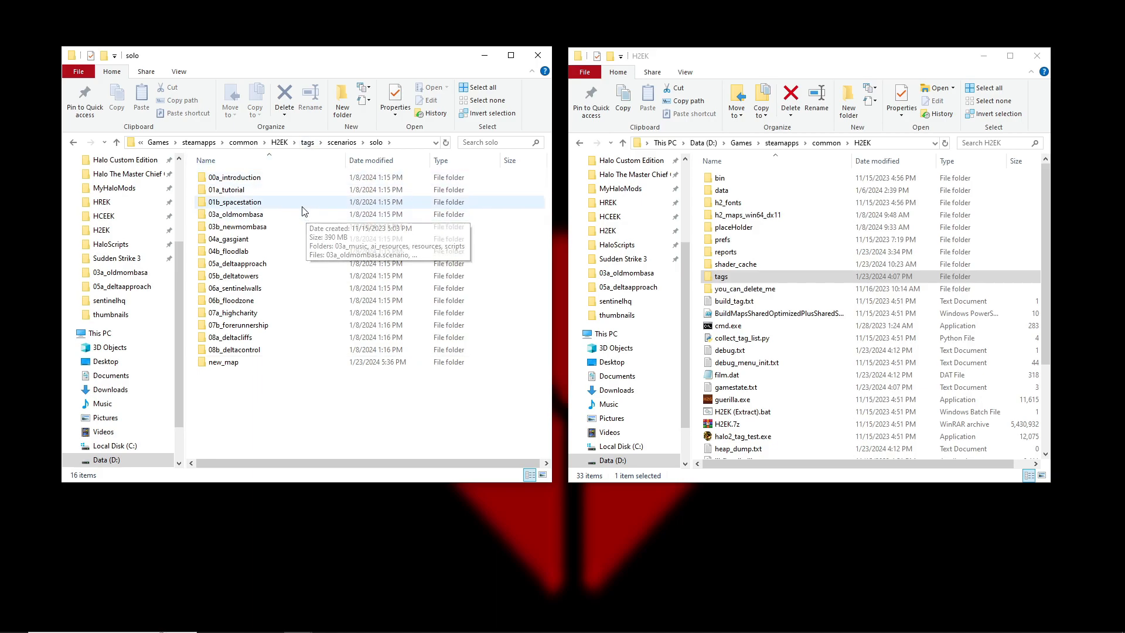
Return to the H2EK root folder and launch Guerilla from guerilla.exe
left_click(279, 142)
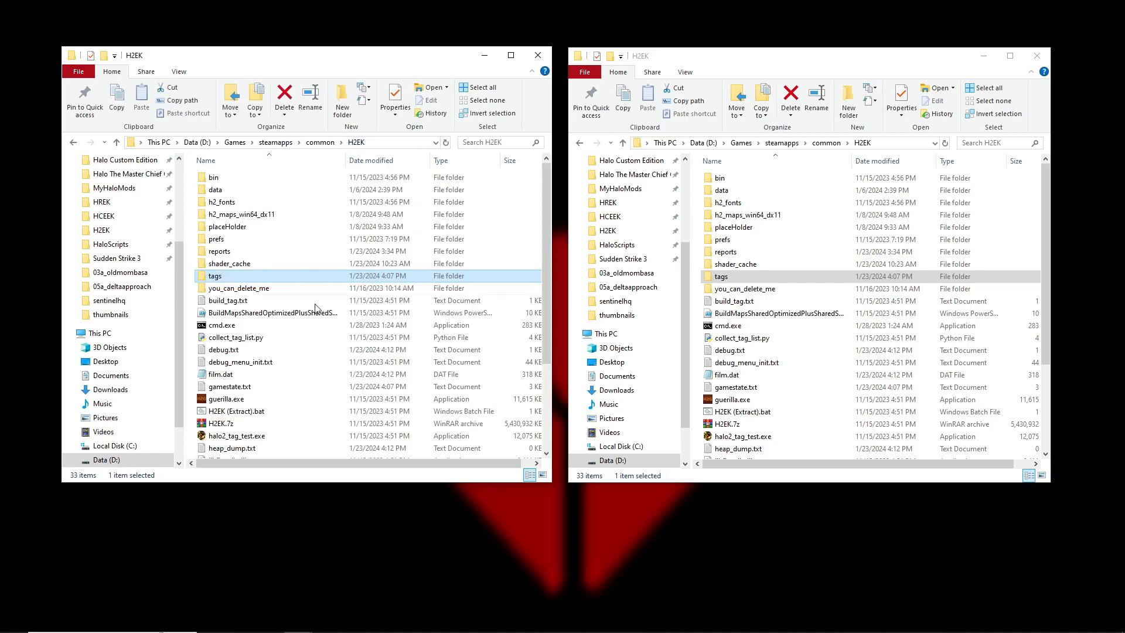
left_click(236, 401)
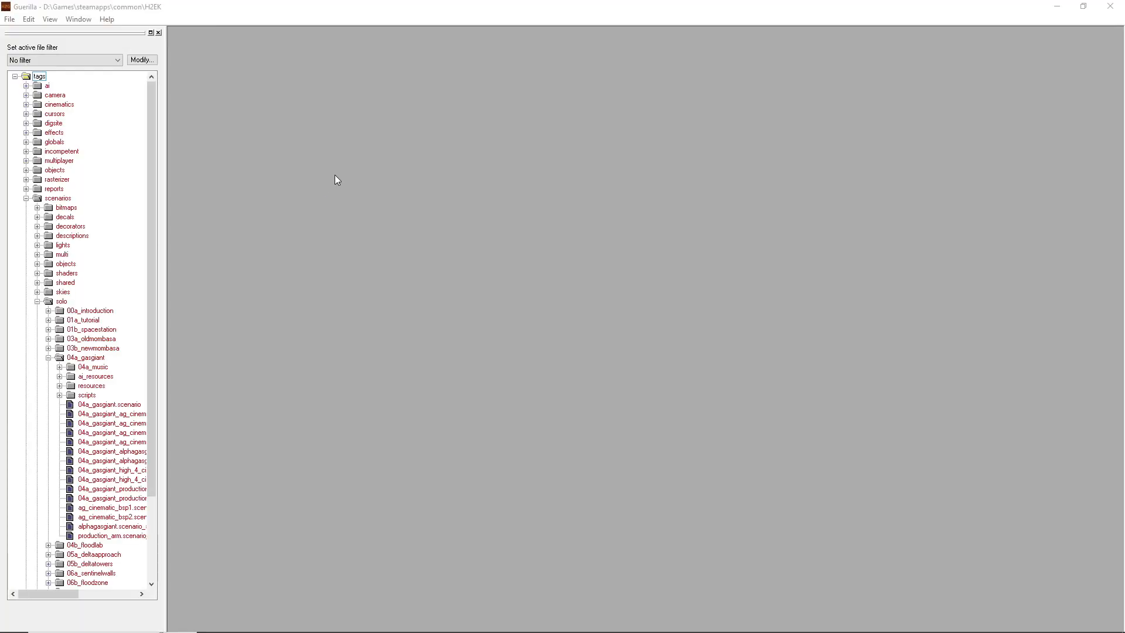
left_click(10, 19)
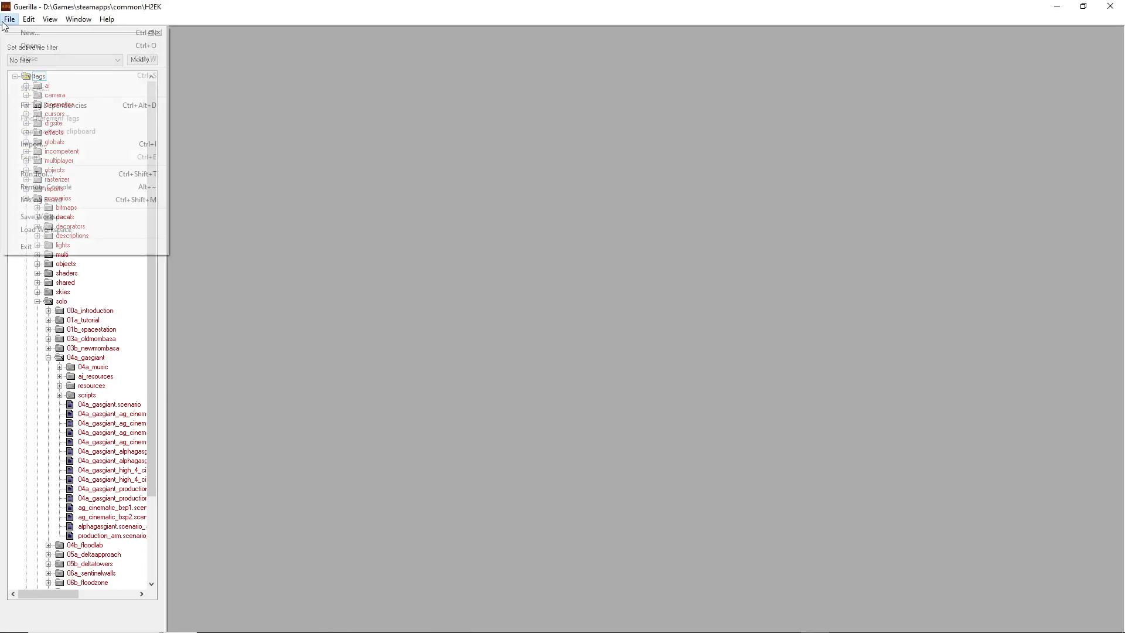
left_click(10, 18)
left_click_drag(146, 132, 142, 72)
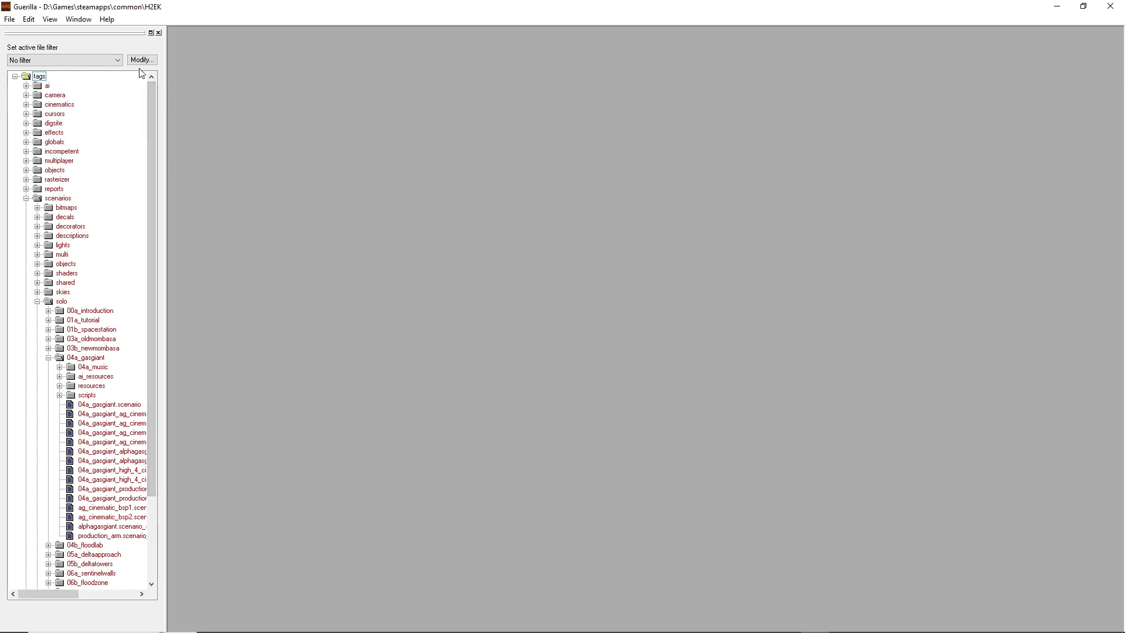
Create a new tag of the scenario group
left_click(11, 19)
left_click(27, 33)
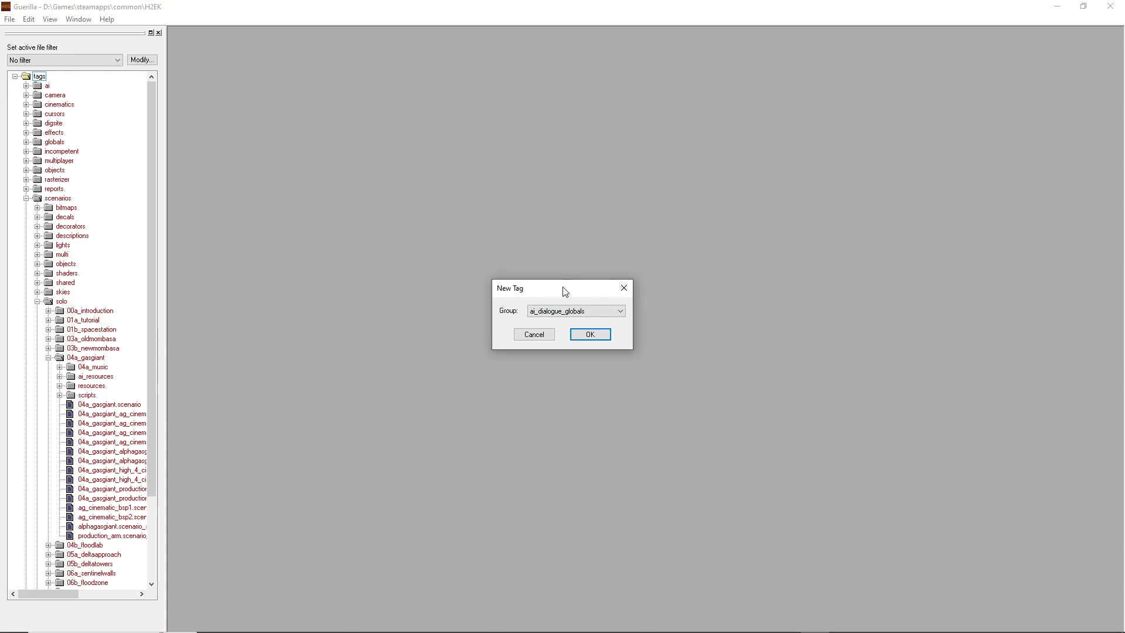
left_click(556, 311)
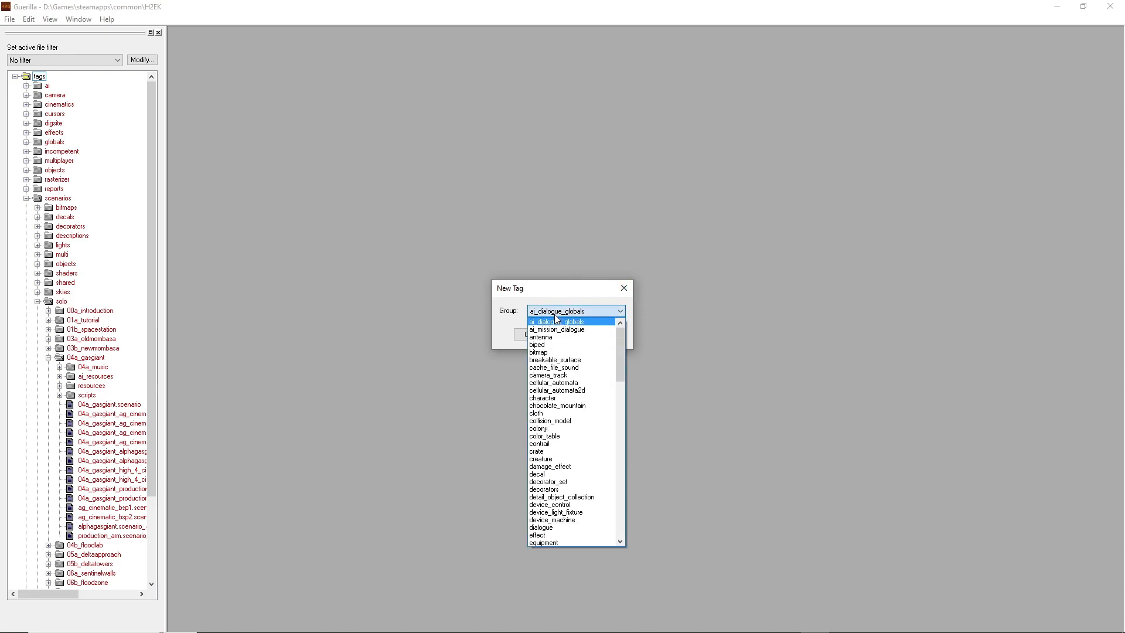
left_click_drag(619, 333, 616, 417)
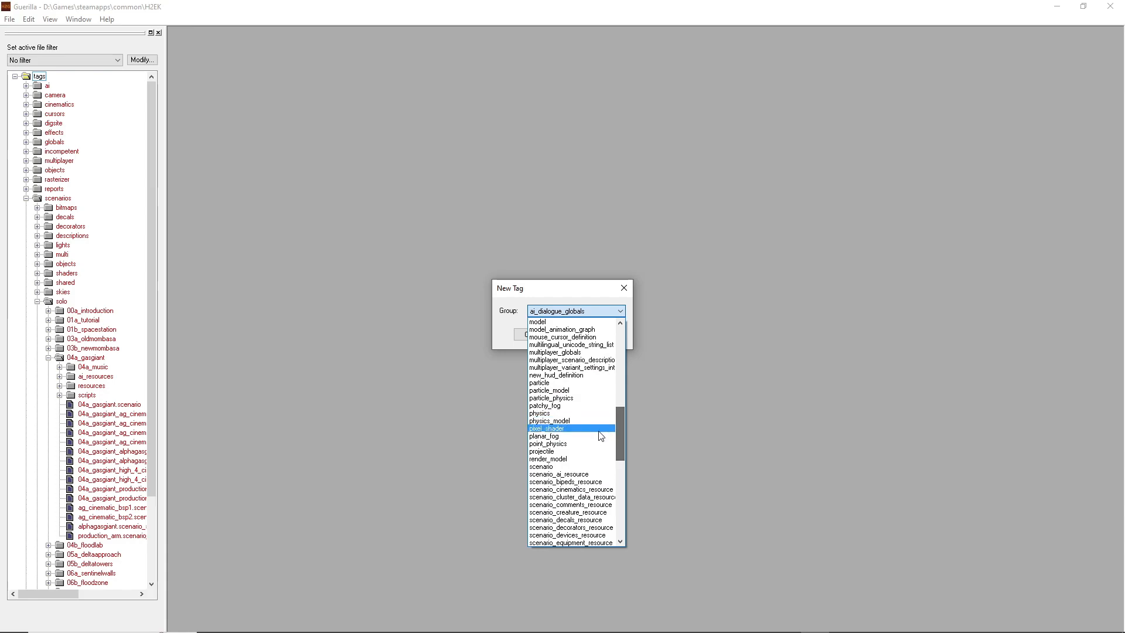
left_click(542, 468)
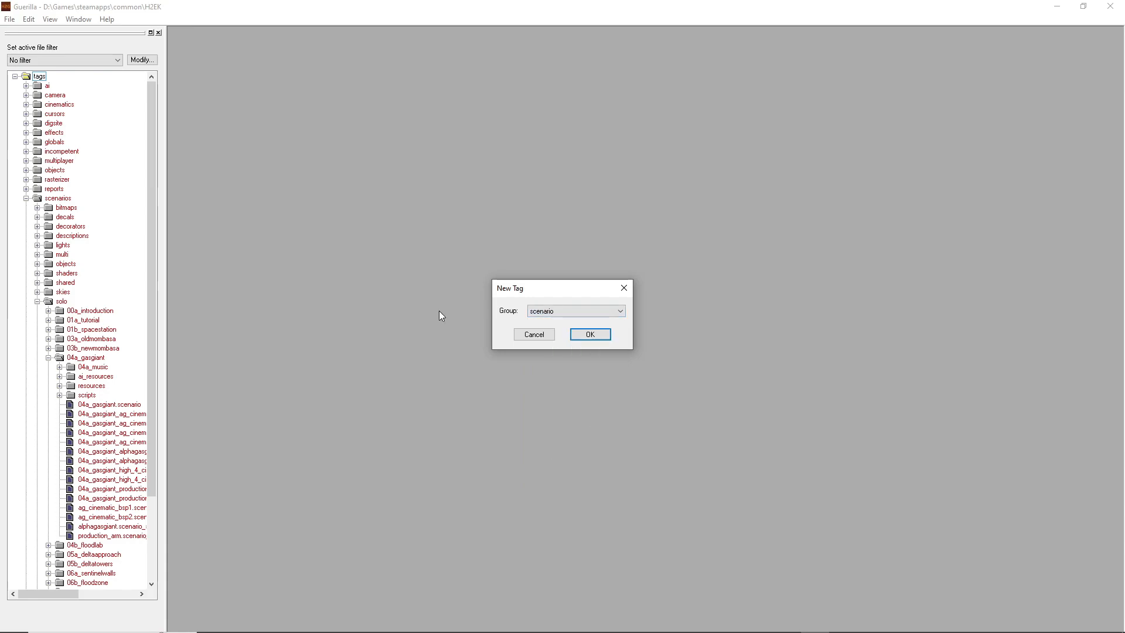
left_click(591, 334)
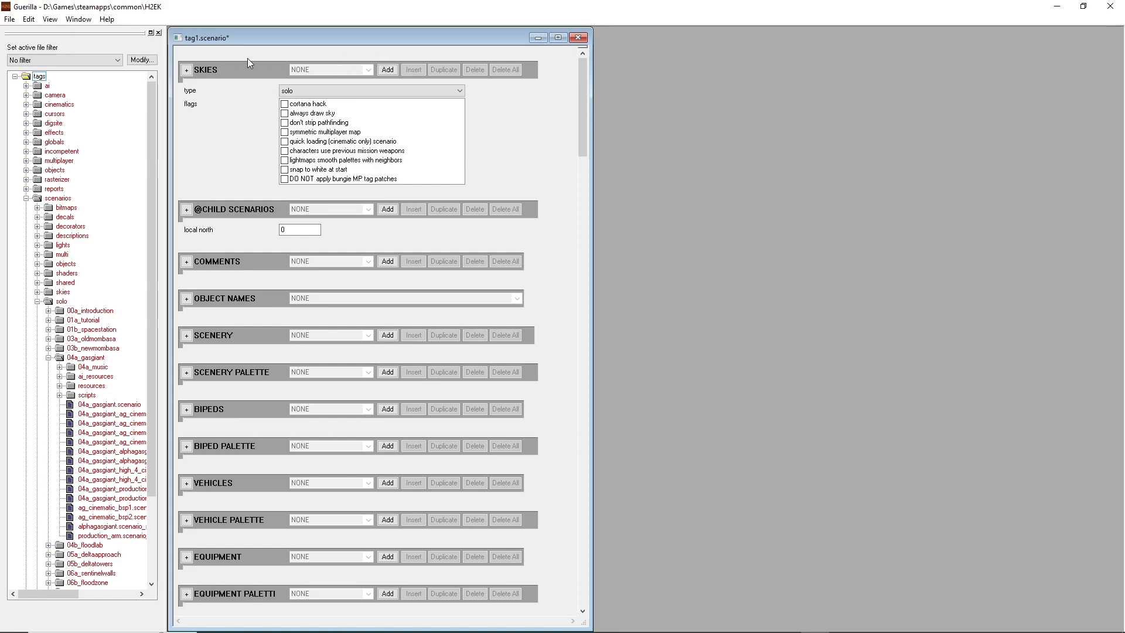
Add an entry to the scenario's Skies block and browse for its sky tag in the tags\scenarios\skies folder
left_click(388, 70)
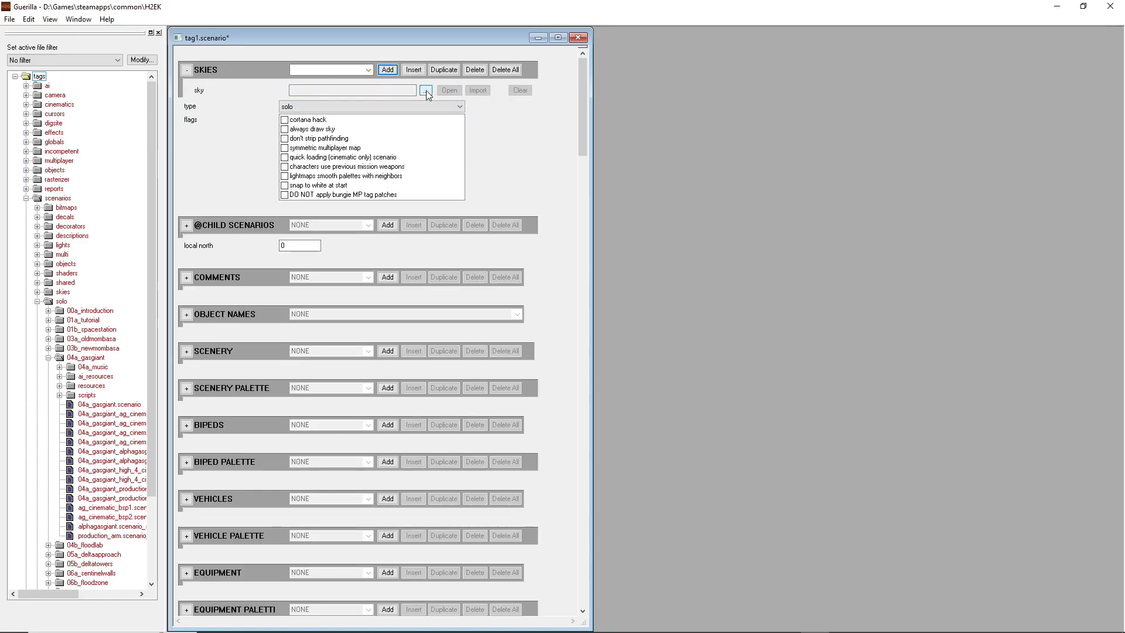
left_click(426, 90)
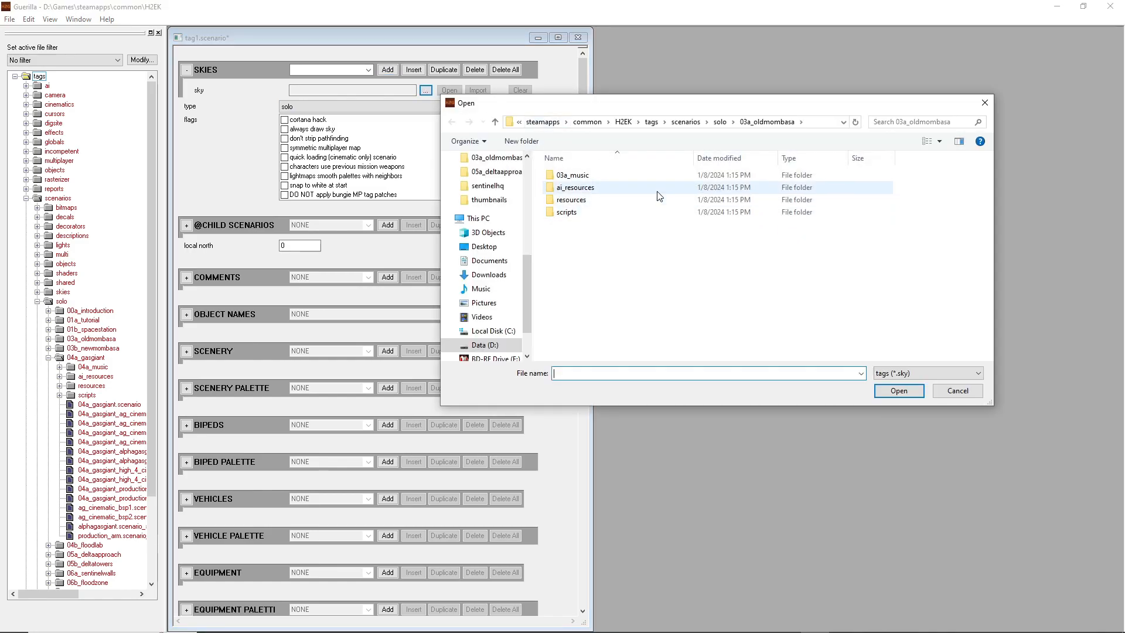
left_click(652, 121)
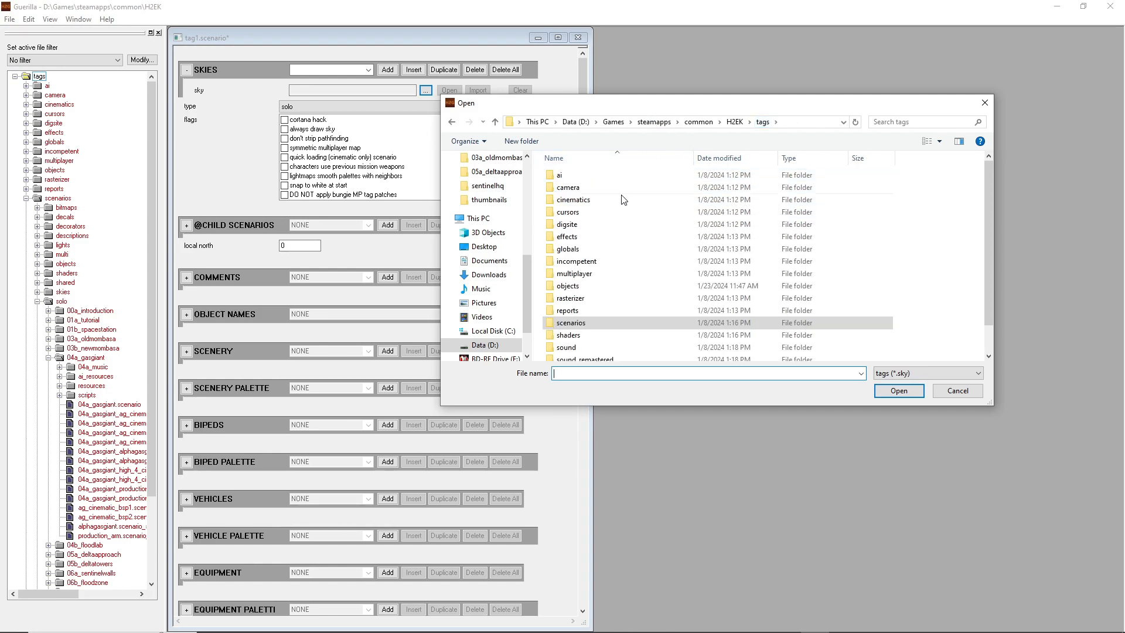
scroll(580, 305, "down", 1)
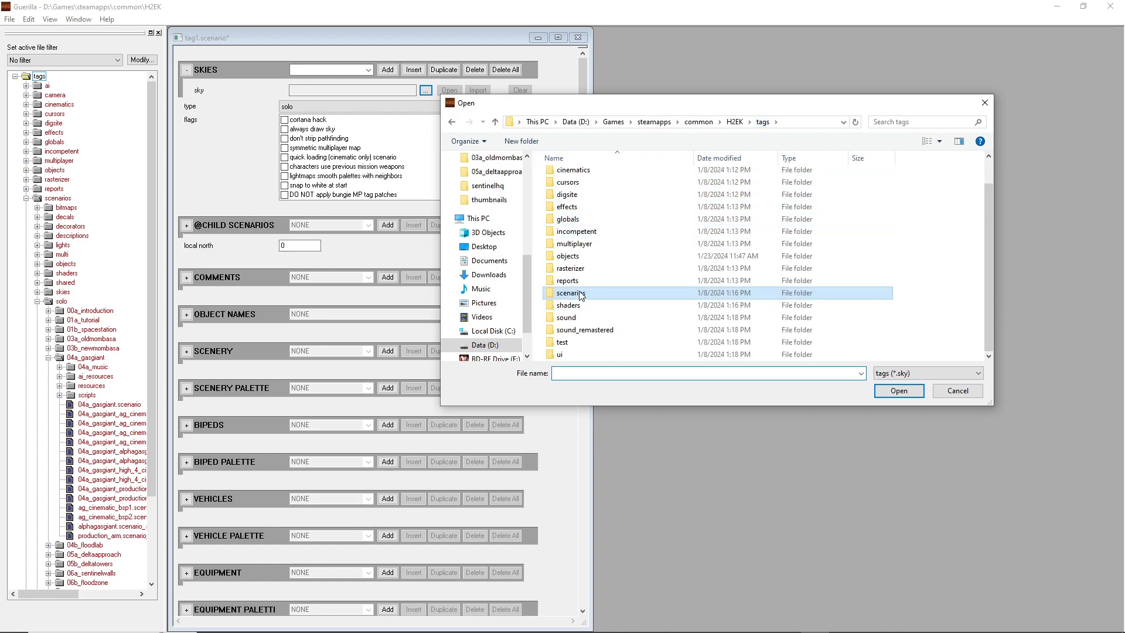
double_click(581, 293)
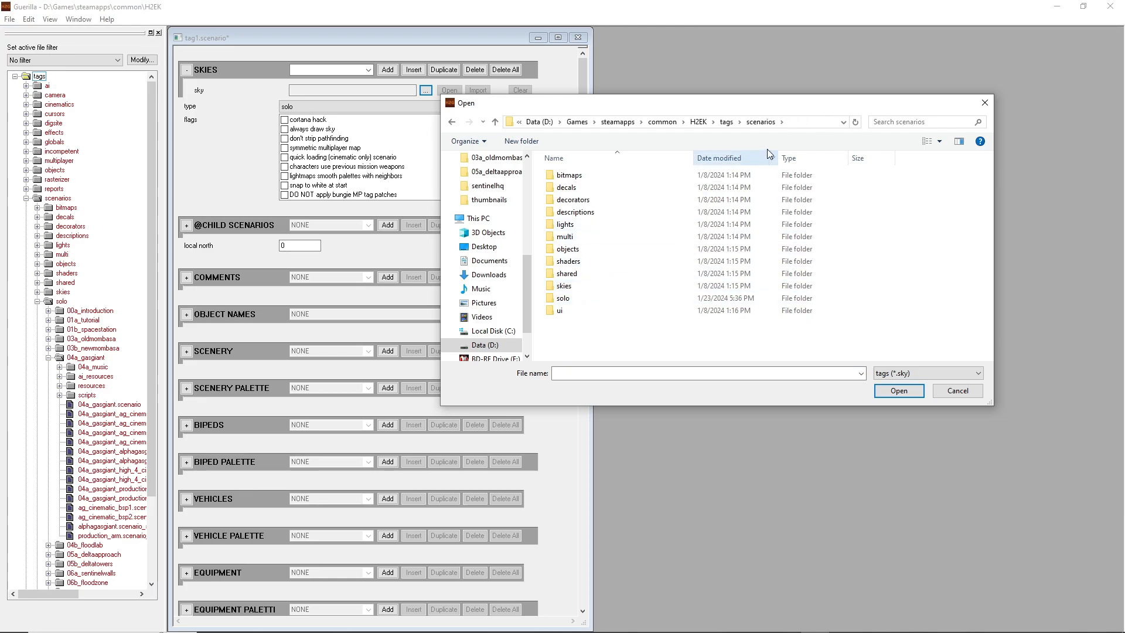
left_click(565, 290)
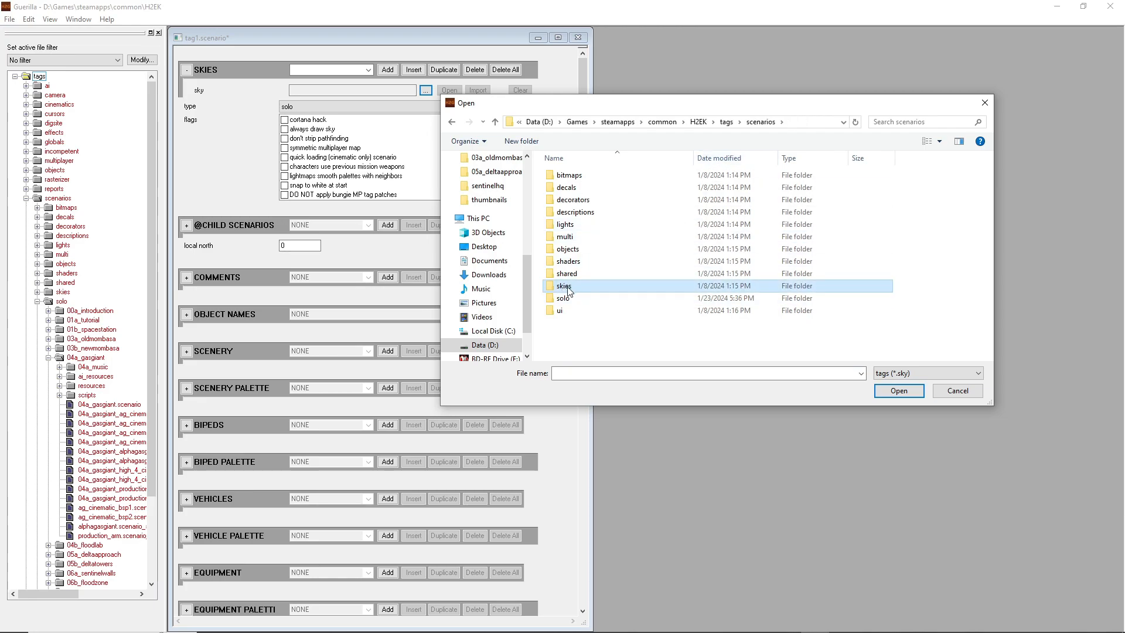
double_click(569, 289)
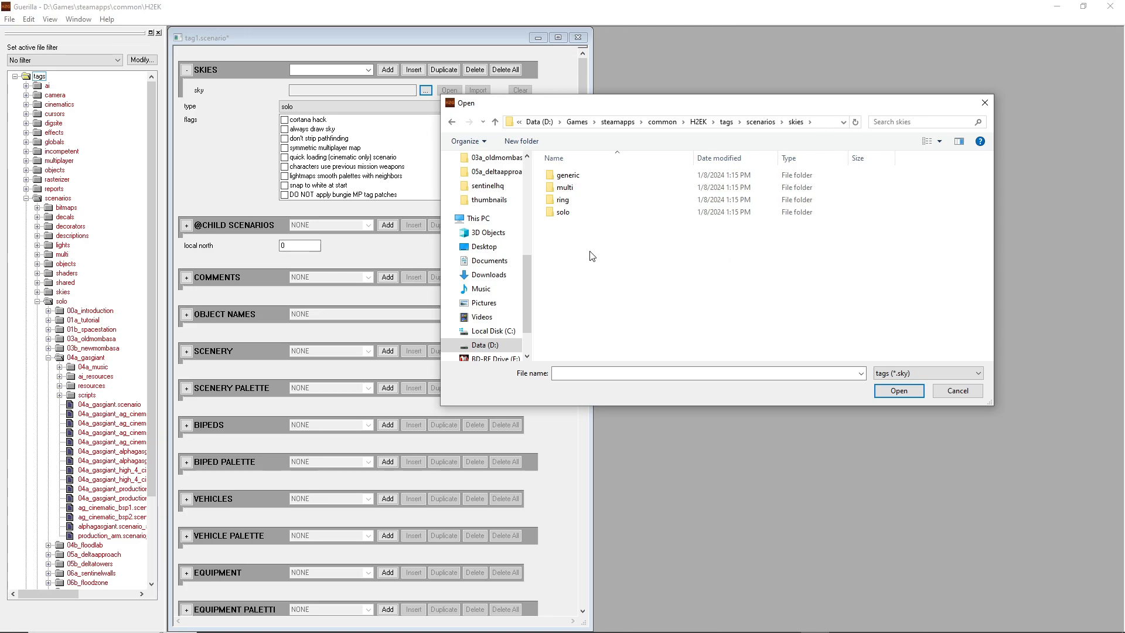
Assign cinematic_newmombasa.sky from the solo\earthcity folder as the sky, and set the scenario type to solo
left_click(580, 214)
double_click(581, 216)
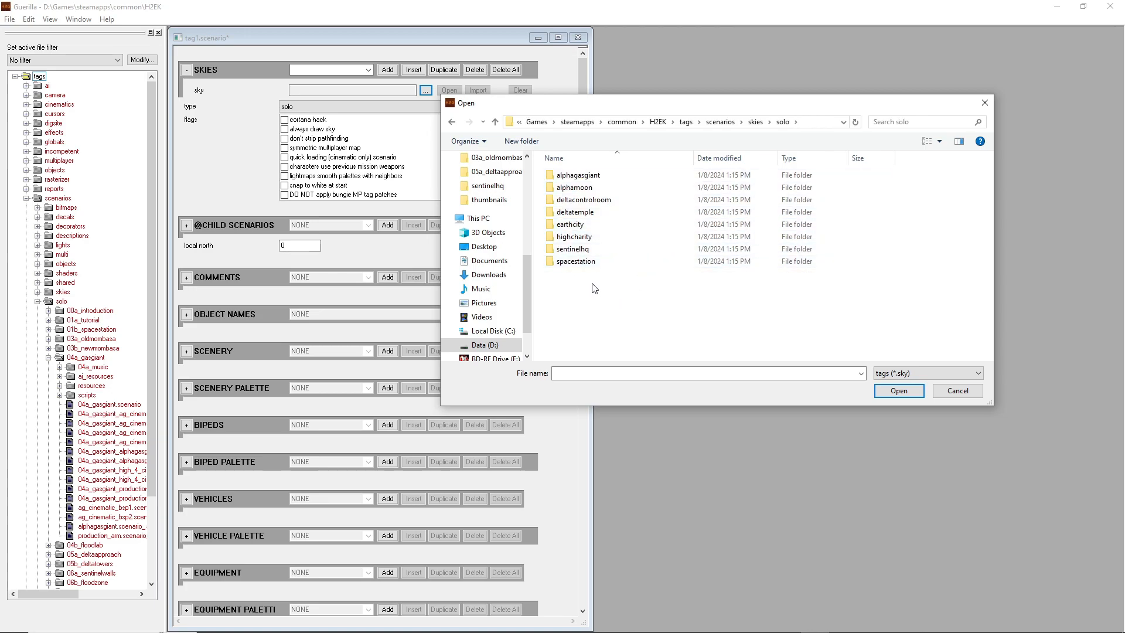
left_click(581, 227)
double_click(582, 225)
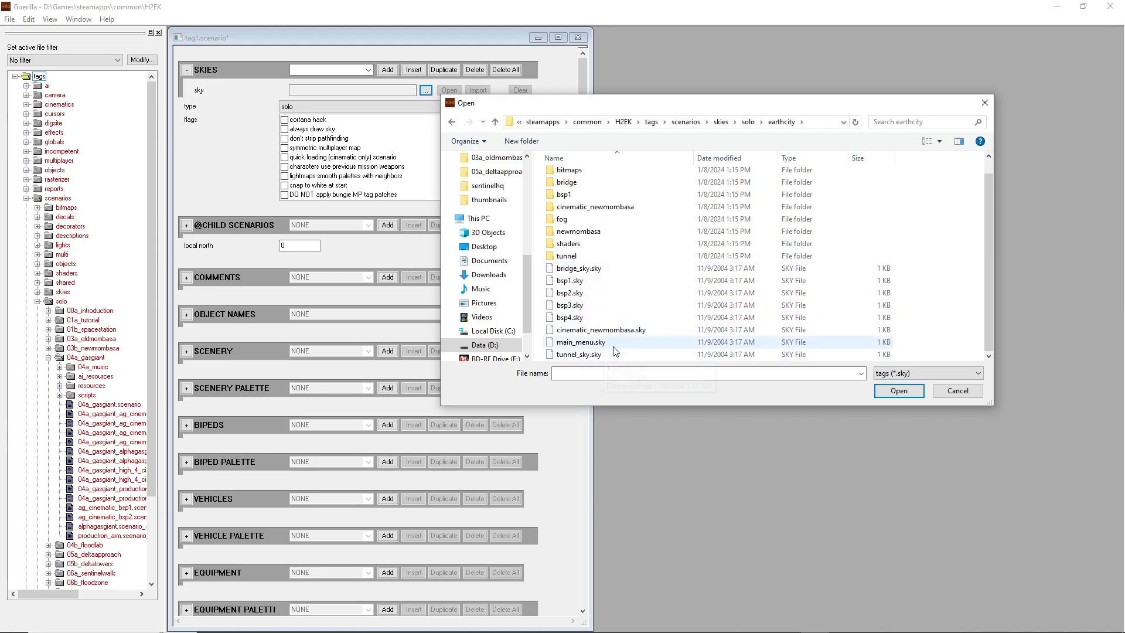
double_click(601, 332)
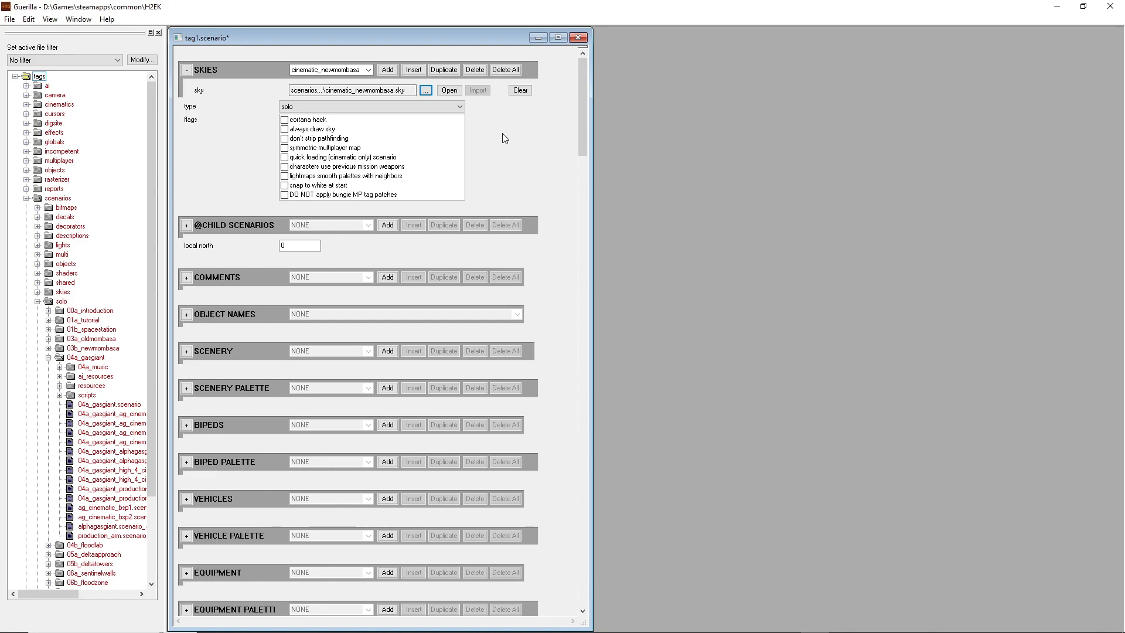
left_click(300, 107)
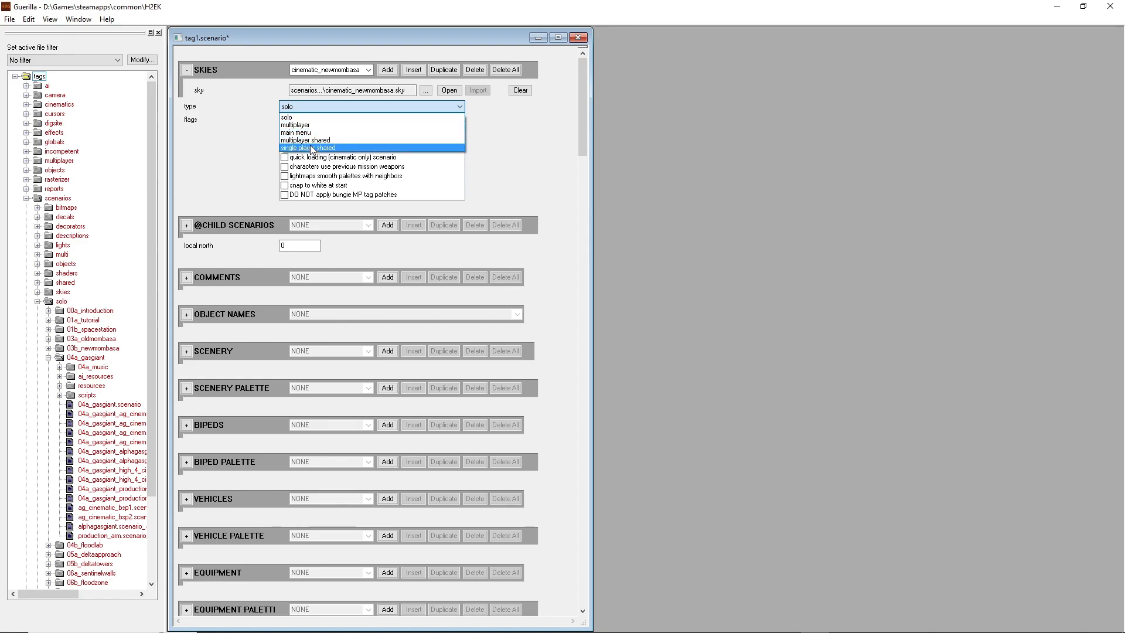
left_click(288, 119)
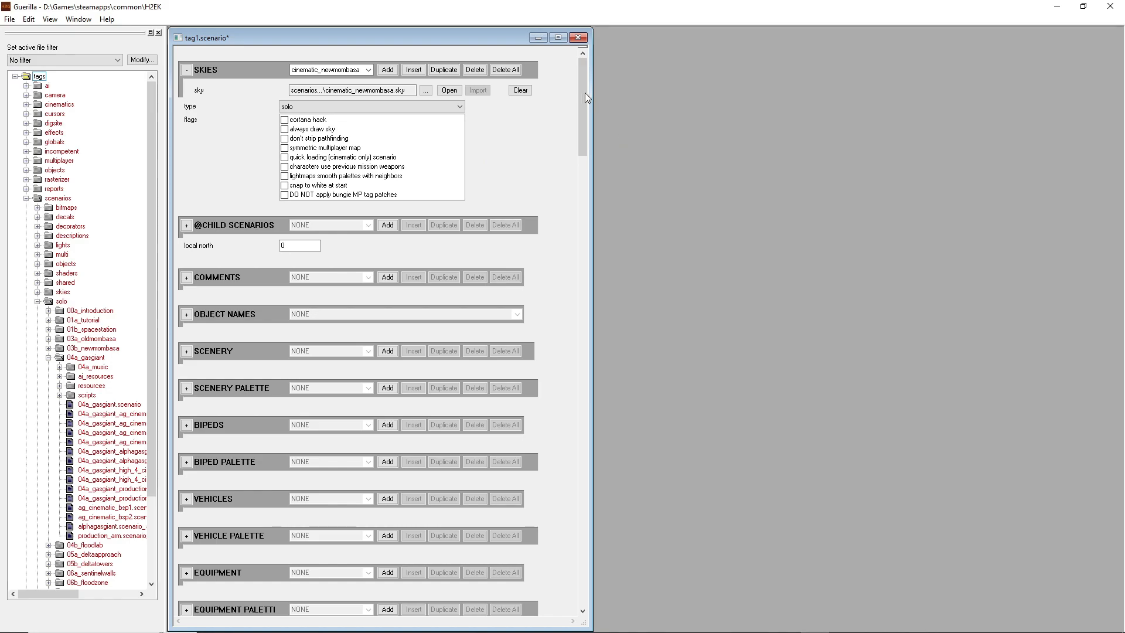
Add an entry to the Structure BSPs block with its default sky set to NONE
scroll(586, 86, "down", 5)
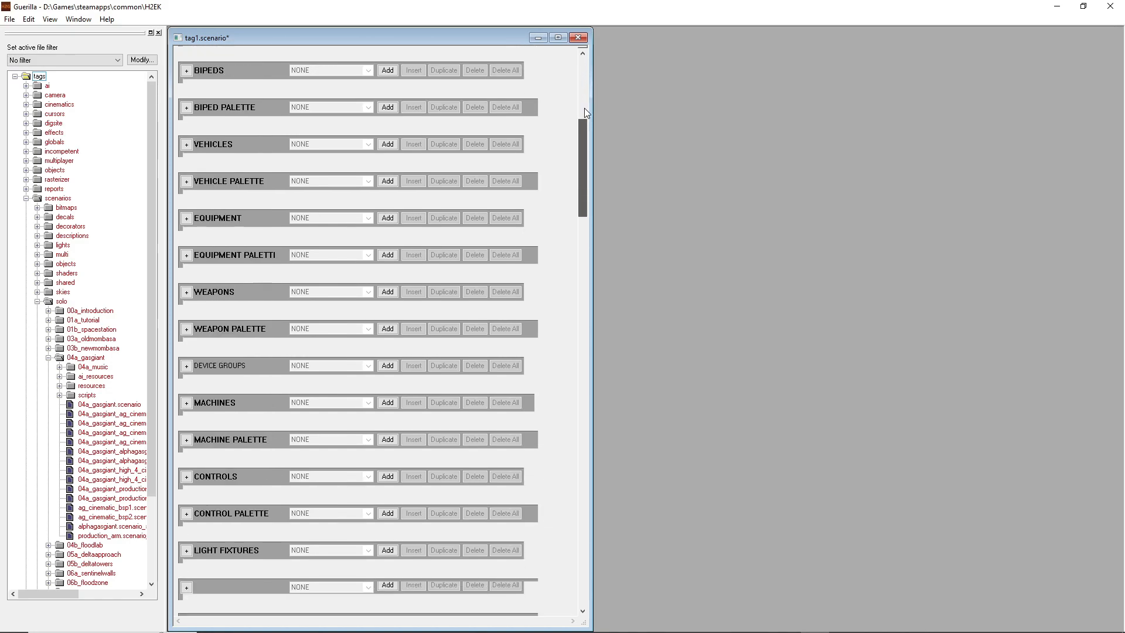
scroll(585, 112, "down", 10)
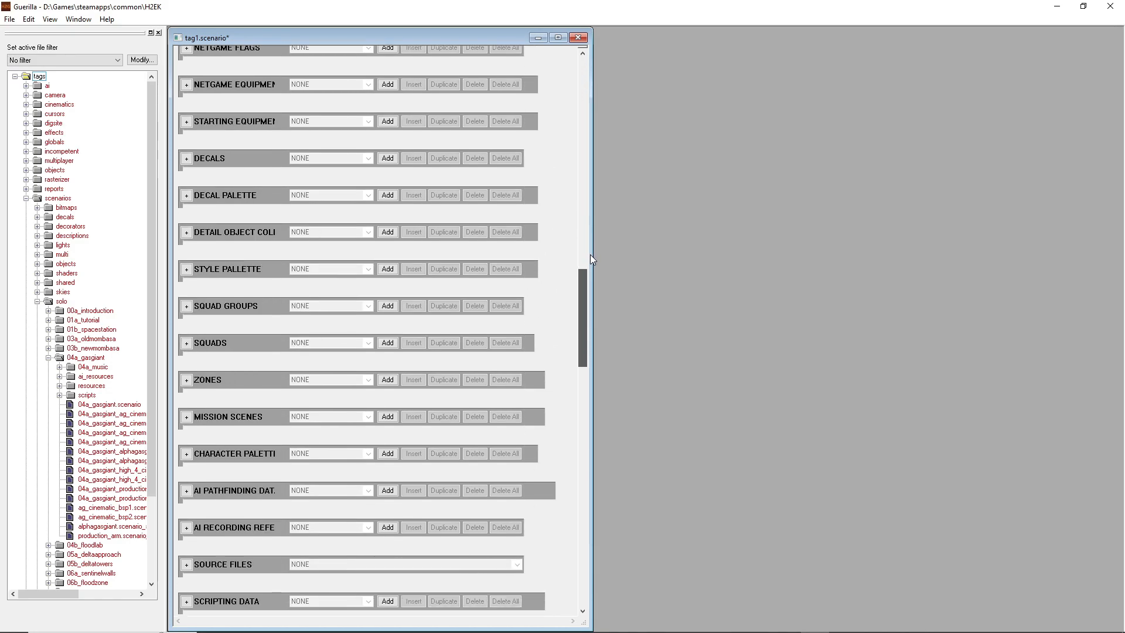
scroll(596, 285, "down", 8)
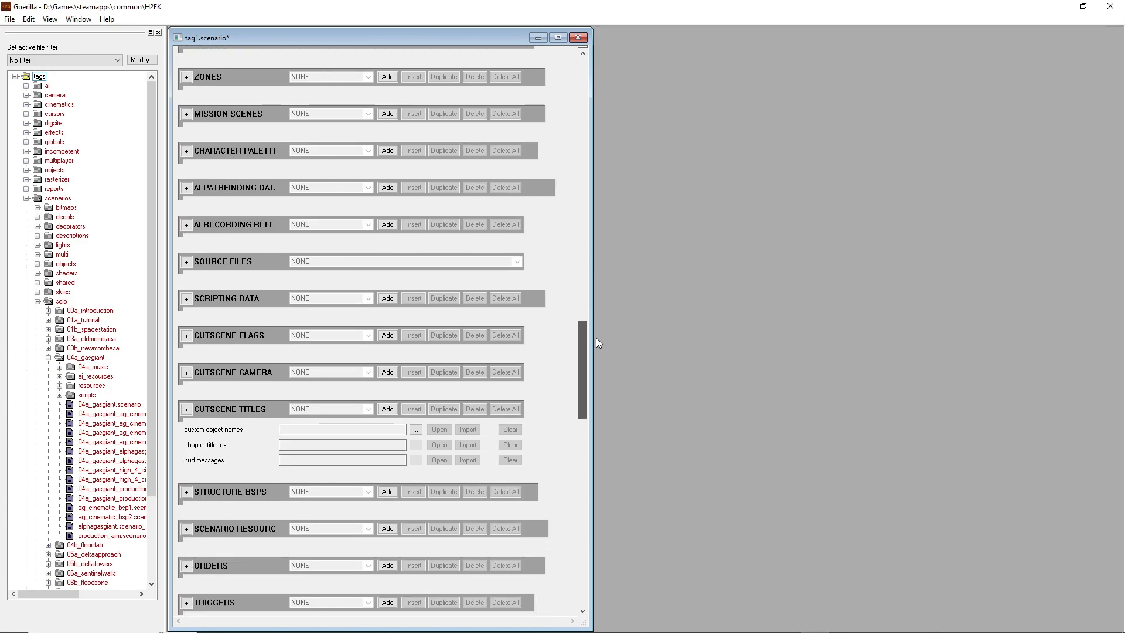
left_click_drag(595, 340, 596, 362)
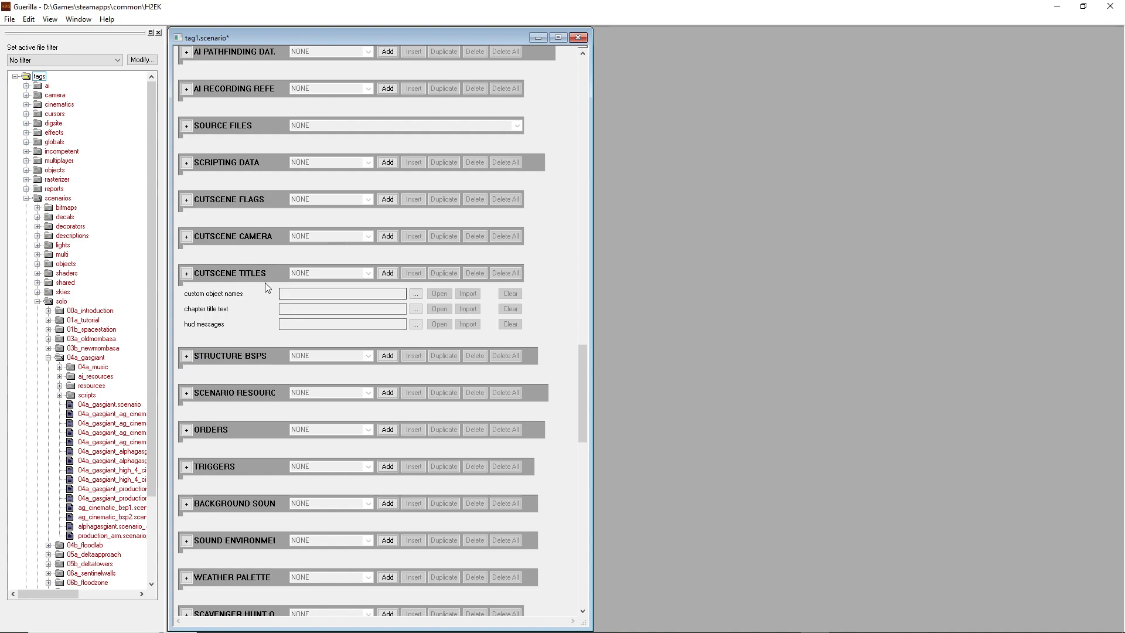
left_click(388, 356)
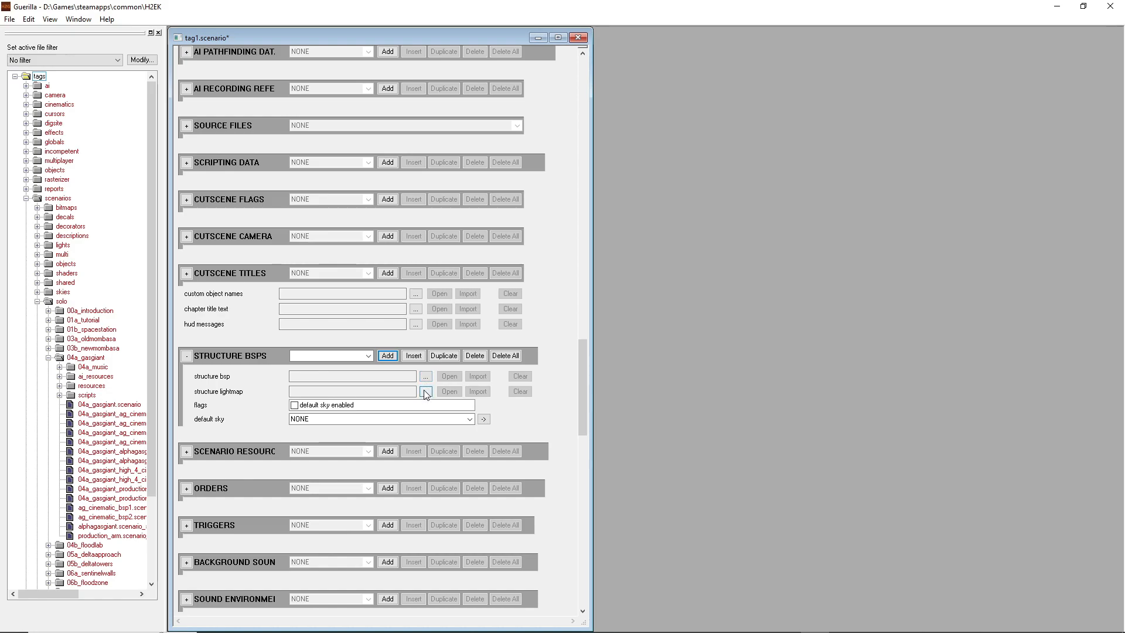
left_click(366, 420)
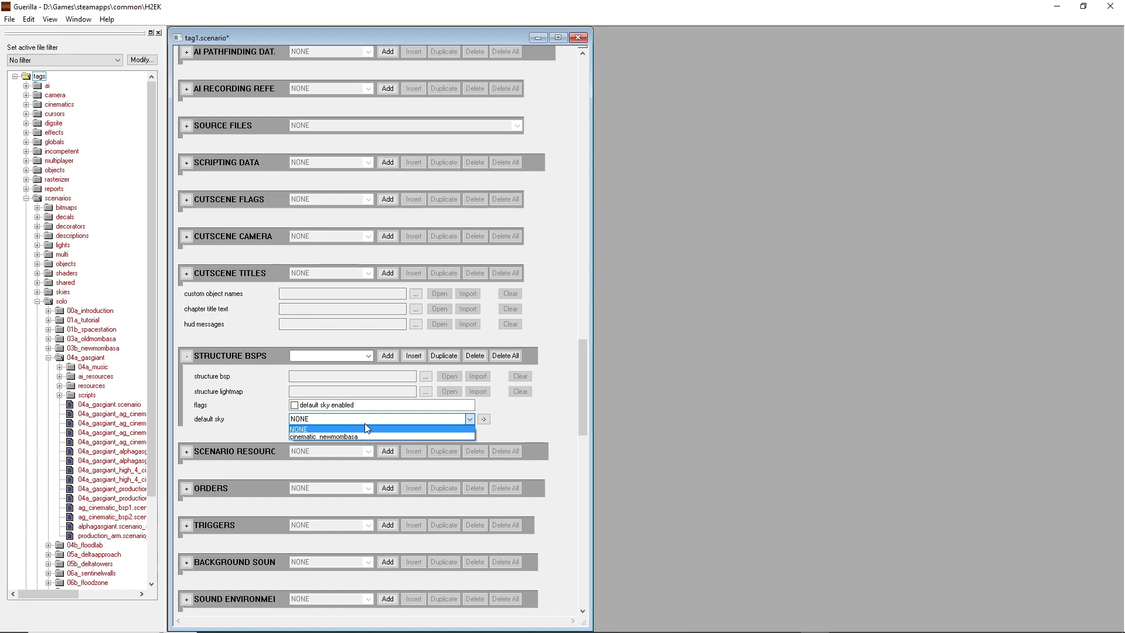
left_click(331, 429)
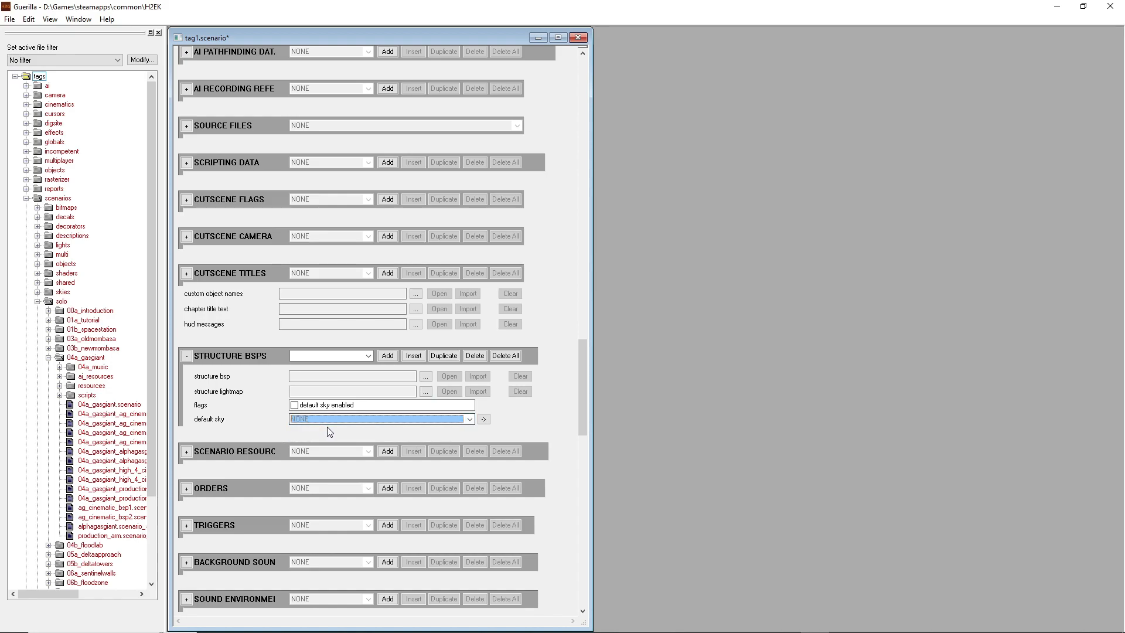
Browse for the new entry's structure bsp tag, going to the scenarios\solo folder
left_click(425, 375)
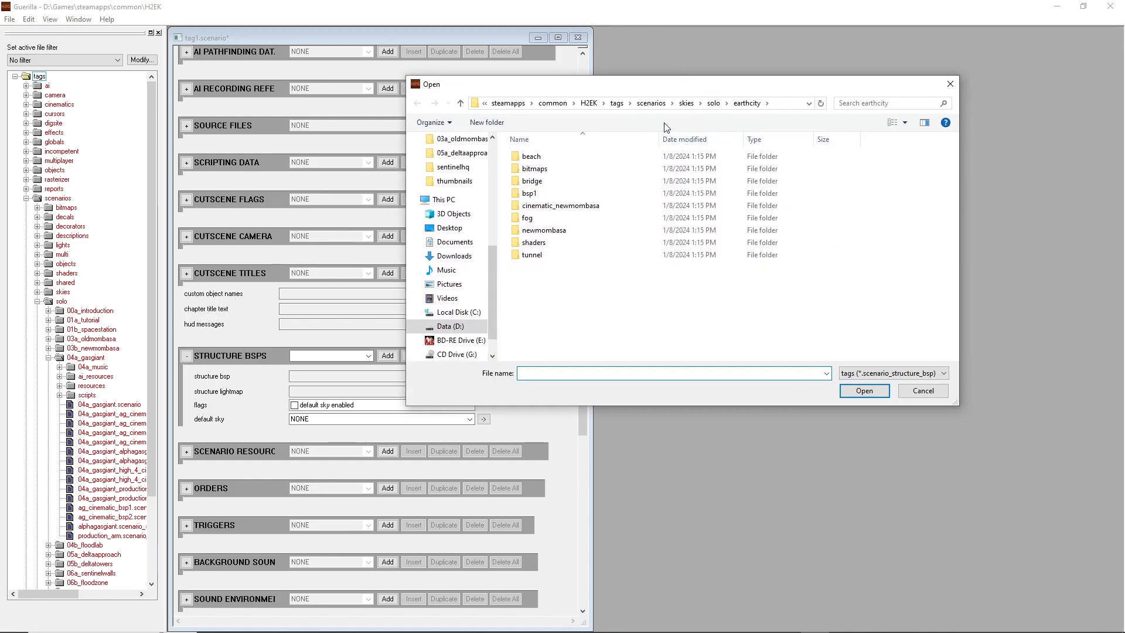
left_click(651, 103)
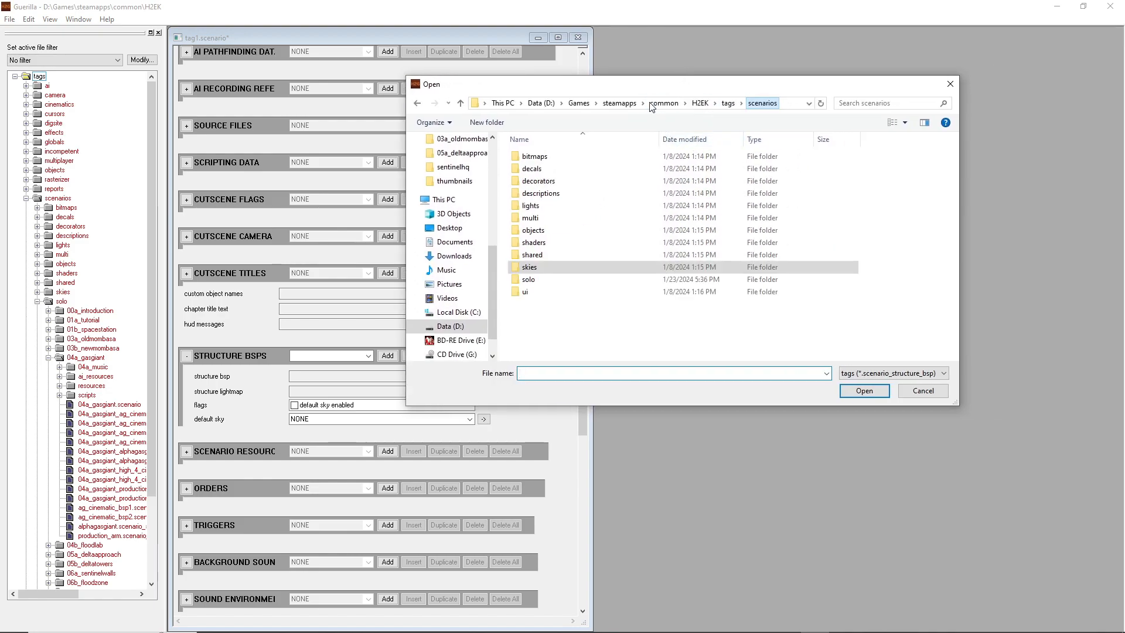
double_click(526, 284)
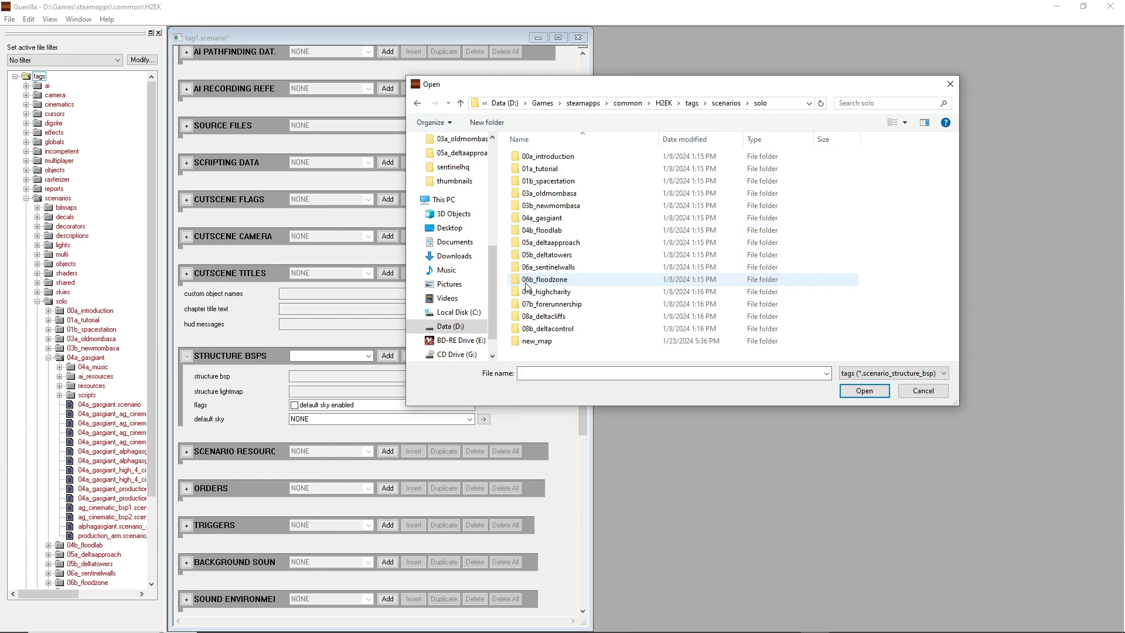
Go to the scenarios\multi\backwoods folder and select backwoods.scenario_structure_bsp
left_click(726, 103)
double_click(532, 218)
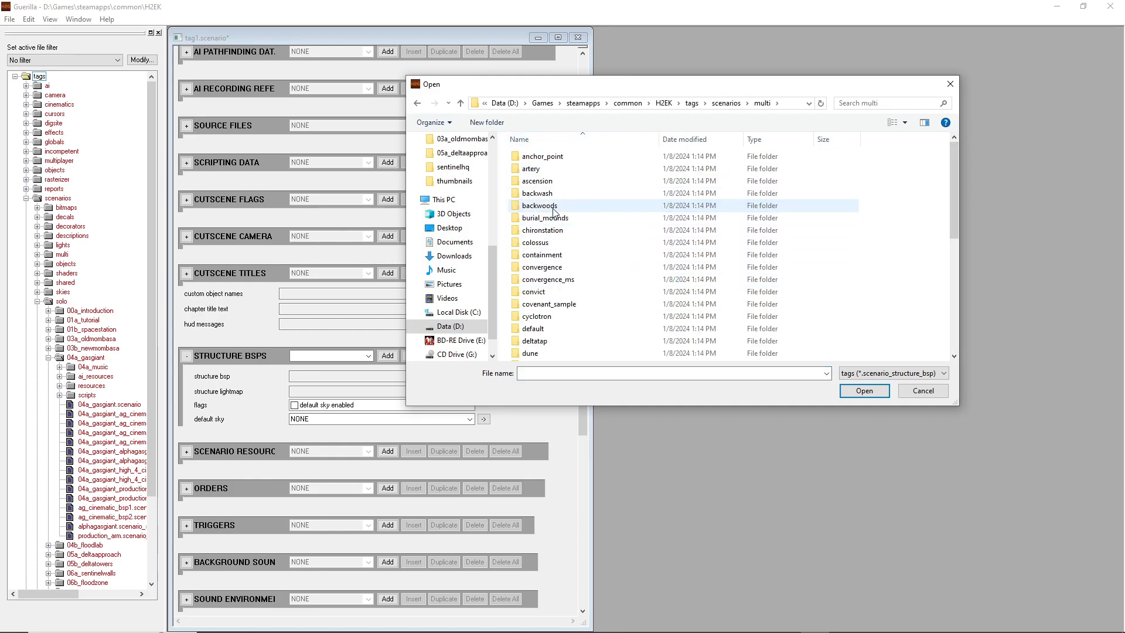
double_click(539, 206)
left_click(591, 182)
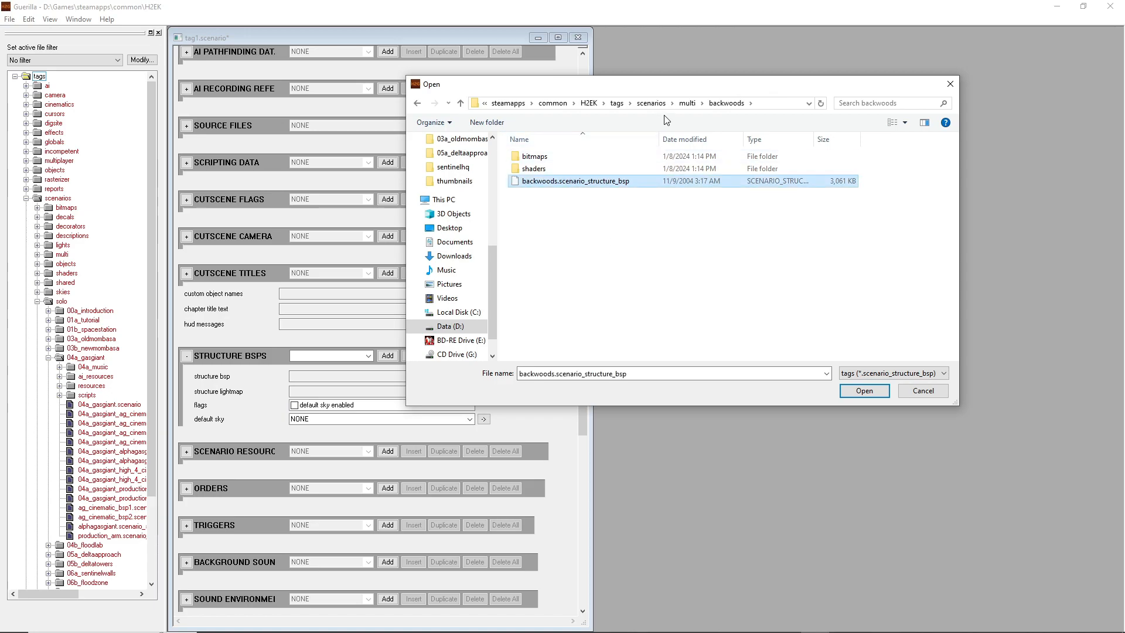
Go to the scenarios\solo\03a_oldmombasa folder and select earthcity_1.scenario_structure_bsp
left_click(651, 104)
left_click(533, 280)
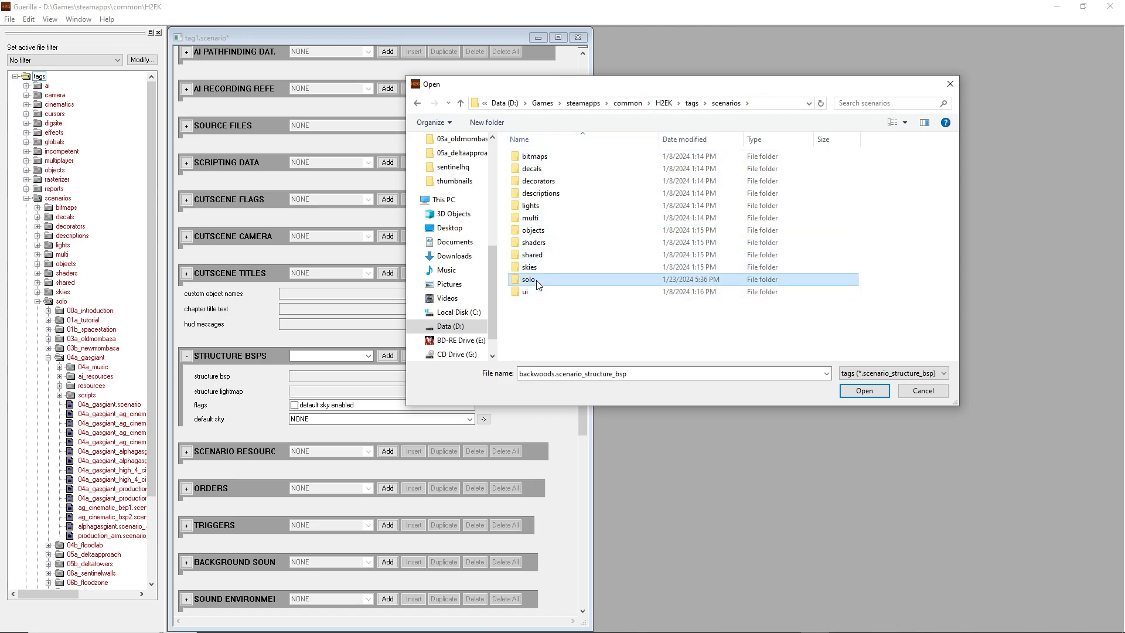
double_click(536, 280)
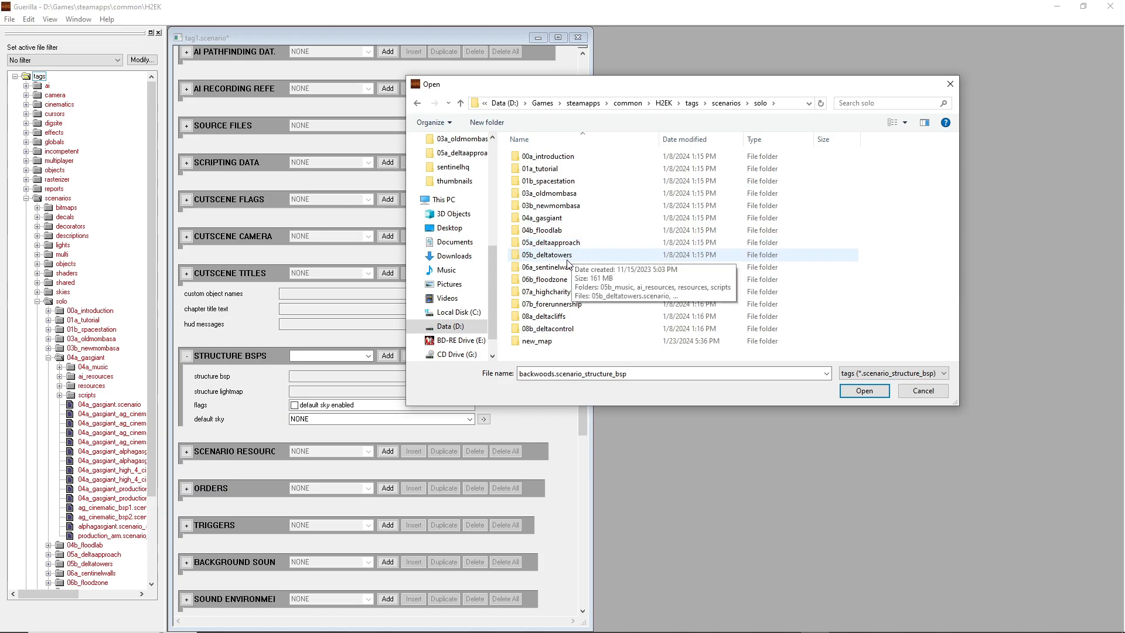
double_click(566, 194)
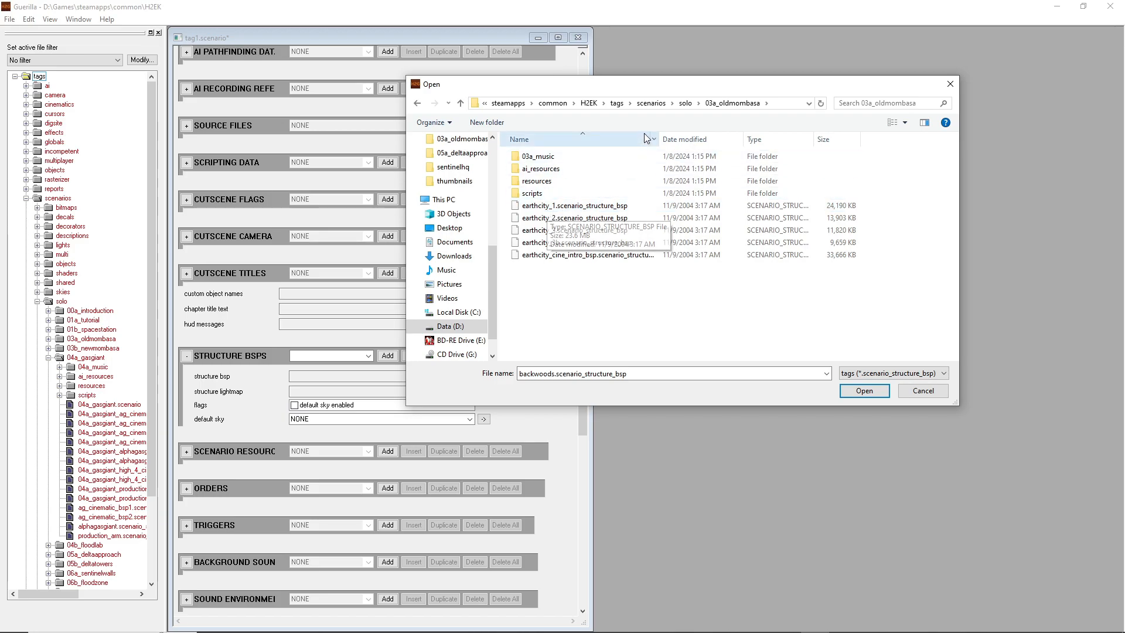
left_click(517, 206)
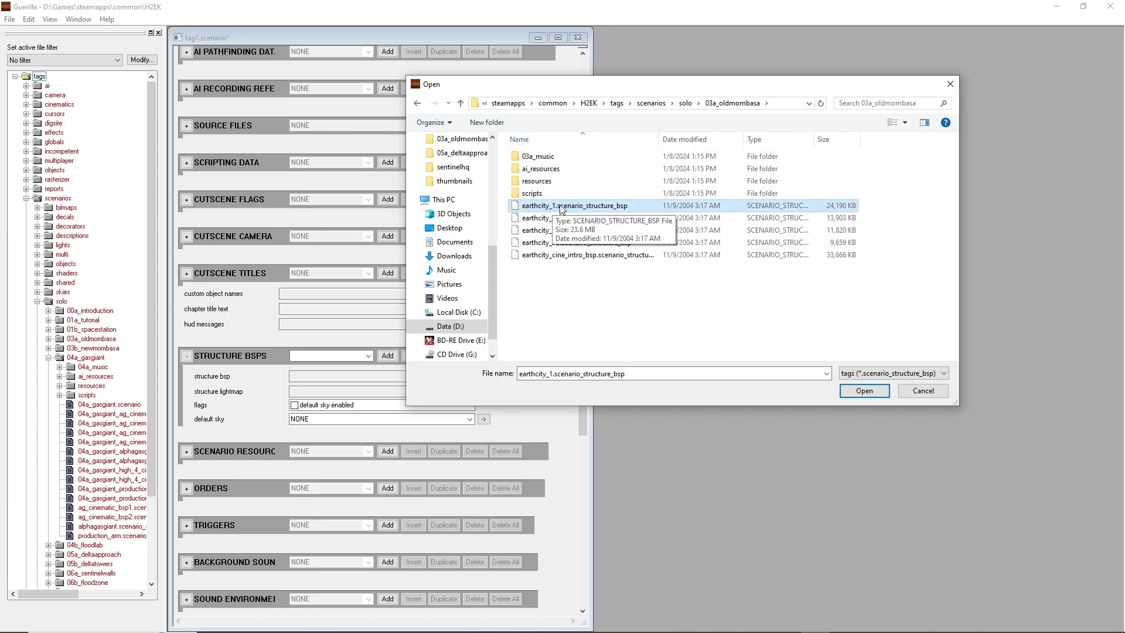
Look through the structure BSP files in 05b_deltatowers and 05a_deltaapproach, selecting bsp_01.scenario_structure_bsp in the latter
left_click(685, 103)
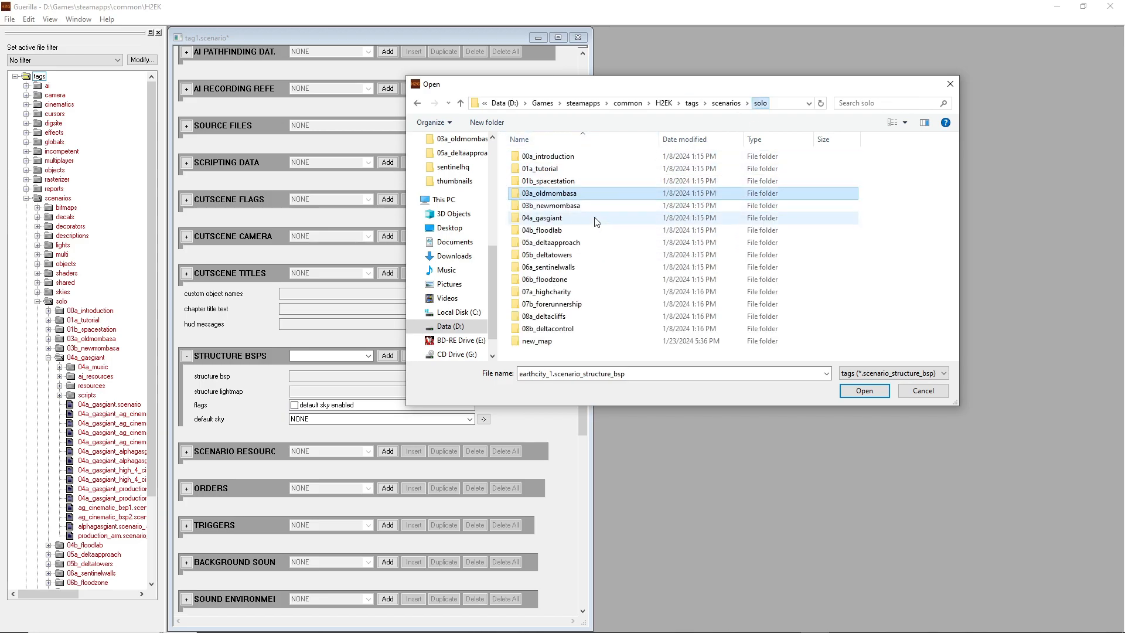
double_click(557, 255)
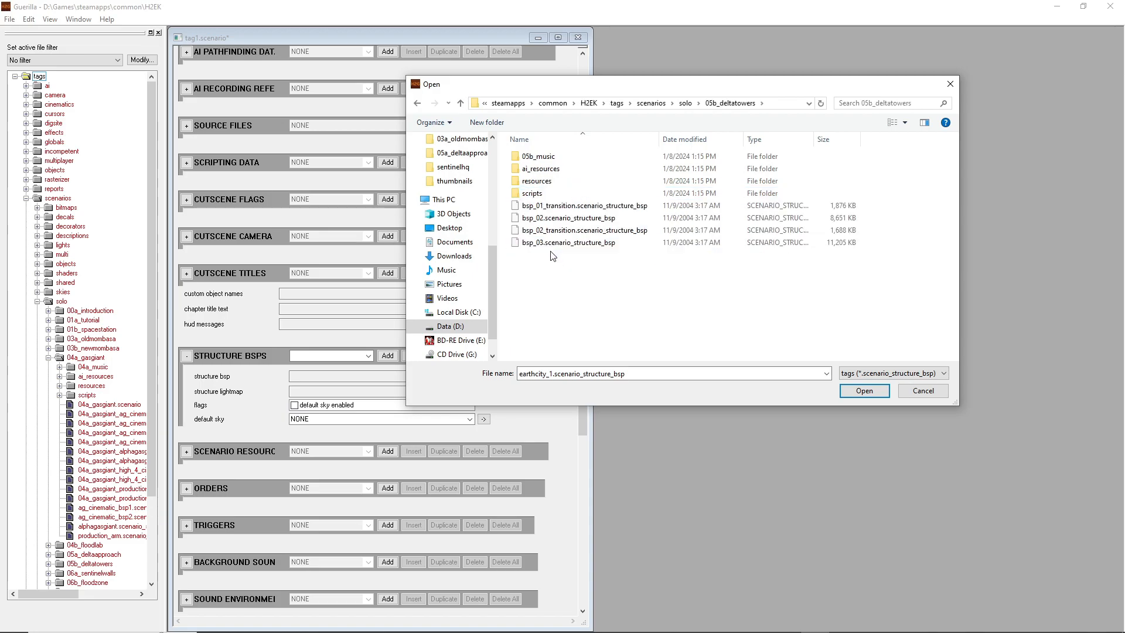
left_click(683, 104)
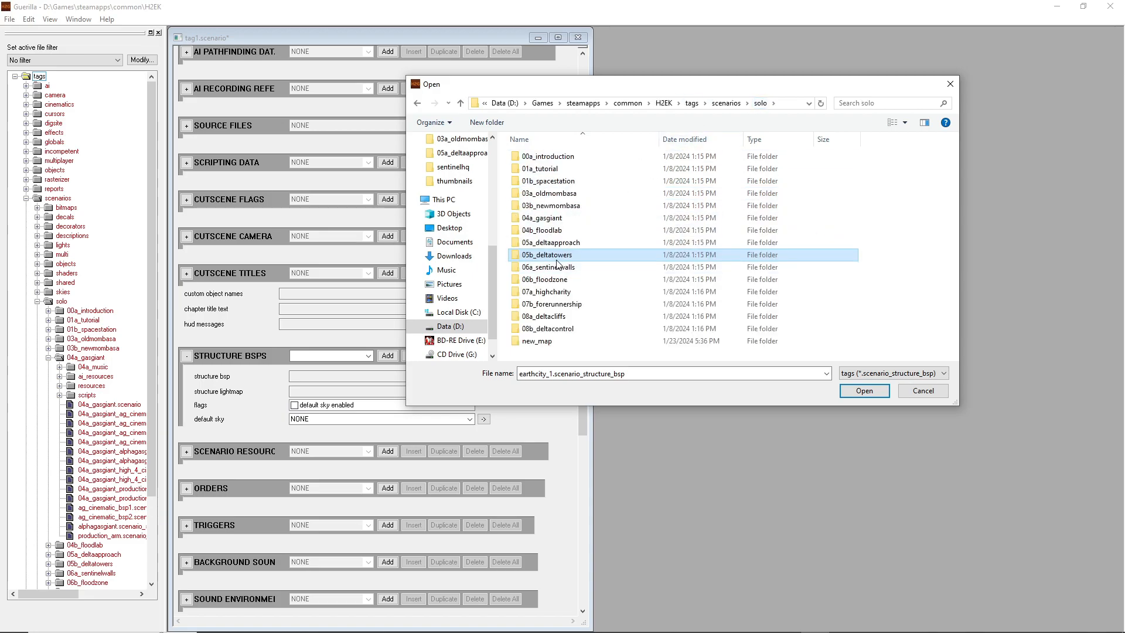
double_click(535, 246)
left_click(587, 218)
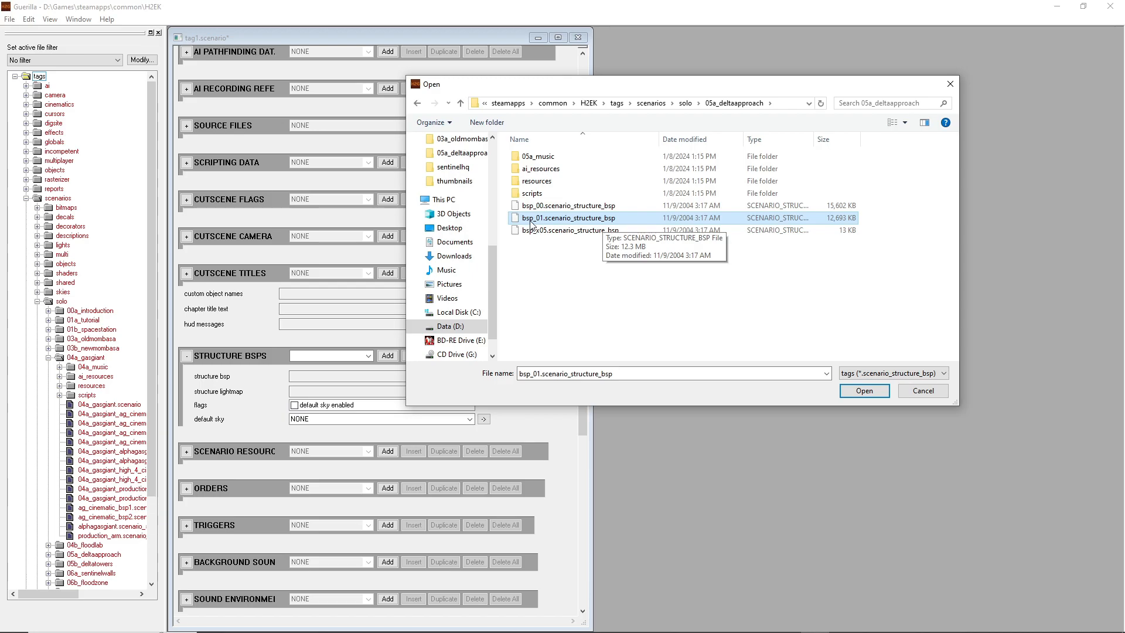
Assign earthcity_1.scenario_structure_bsp from scenarios\solo\03a_oldmombasa as the entry's structure bsp
left_click(685, 103)
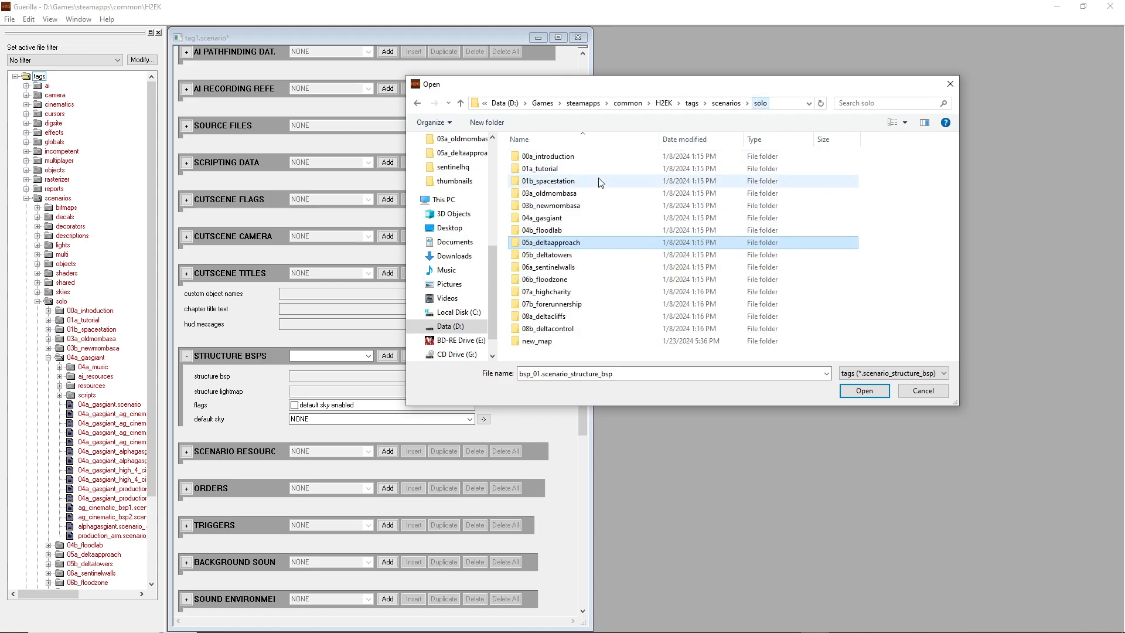
double_click(556, 193)
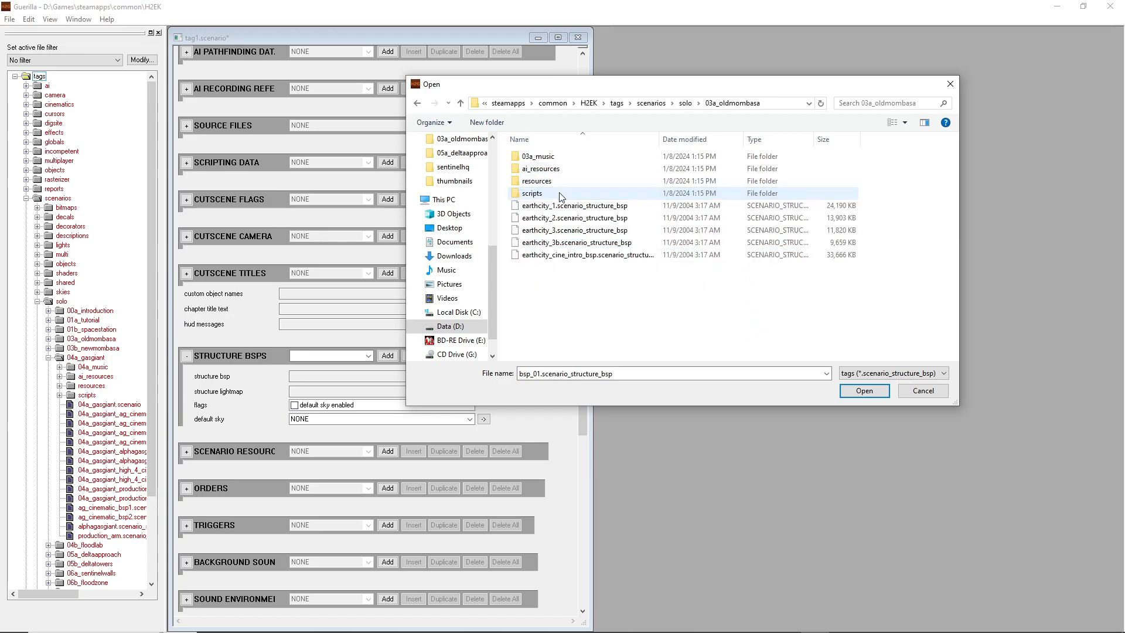
left_click(561, 205)
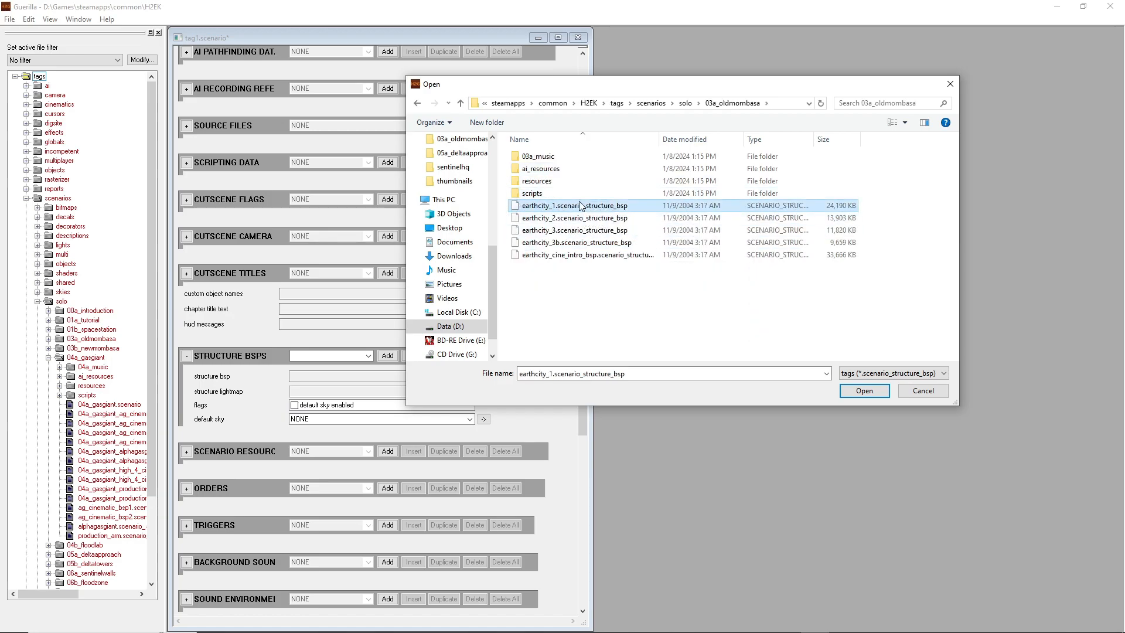
left_click(864, 391)
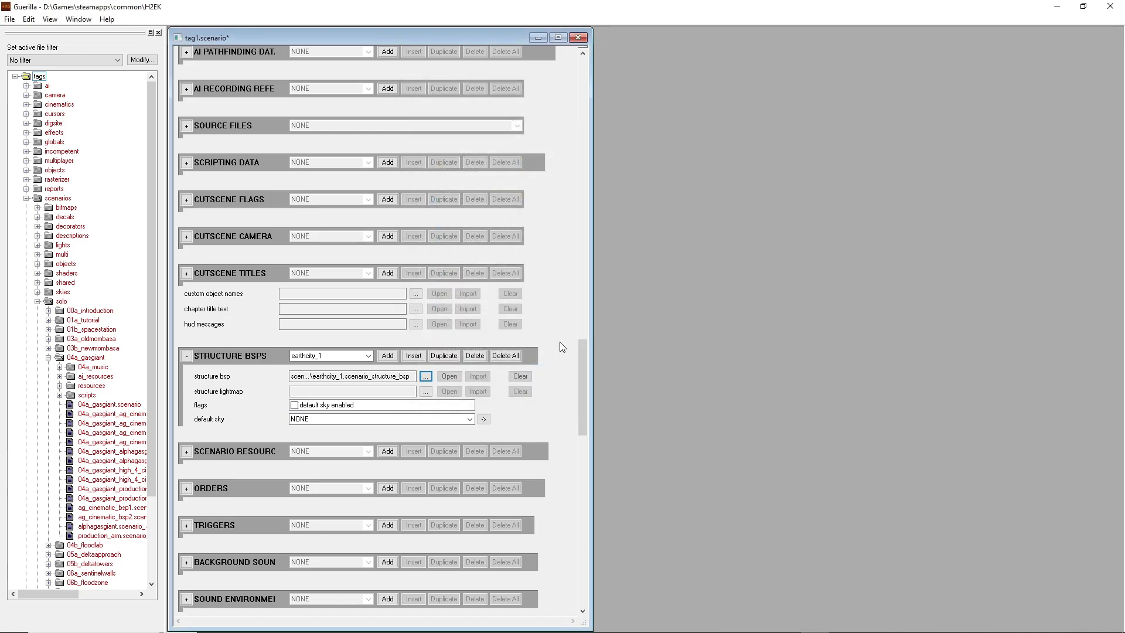
Assign 03a_oldmombasa_earthcity_3_lightmap.scenario_structure_lightmap as the entry's structure lightmap
left_click(426, 392)
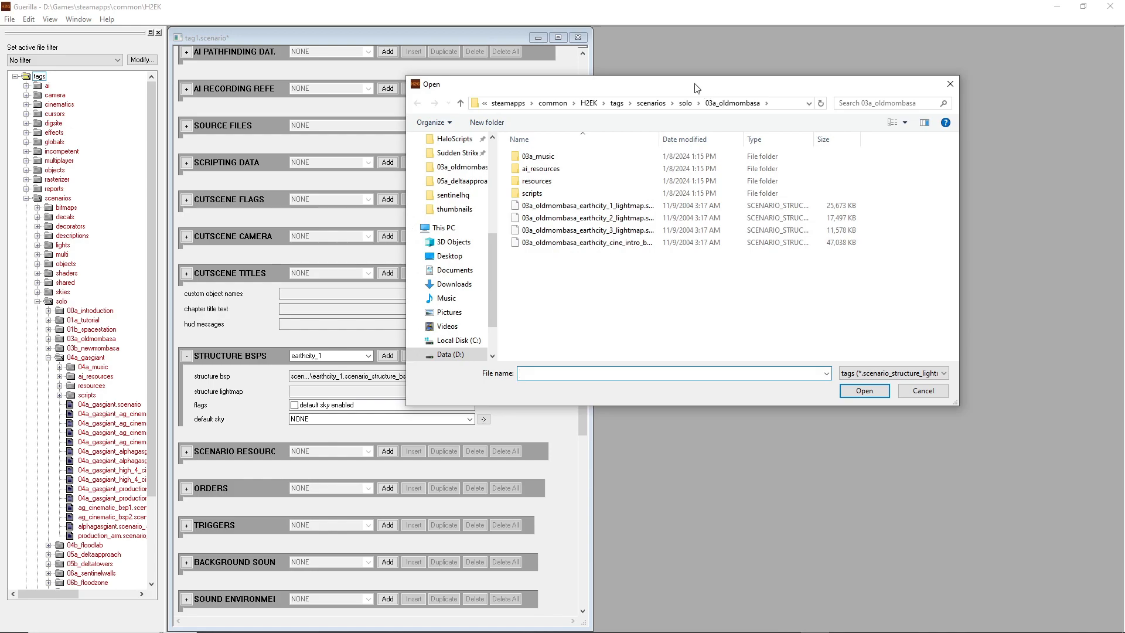
left_click_drag(696, 88, 768, 81)
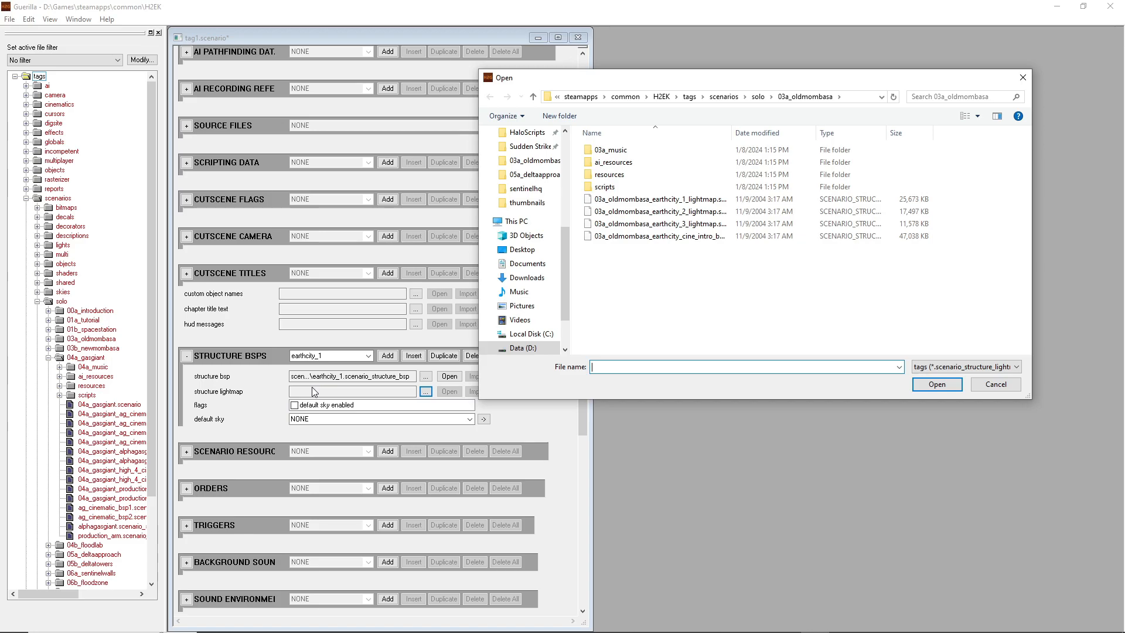
left_click(628, 225)
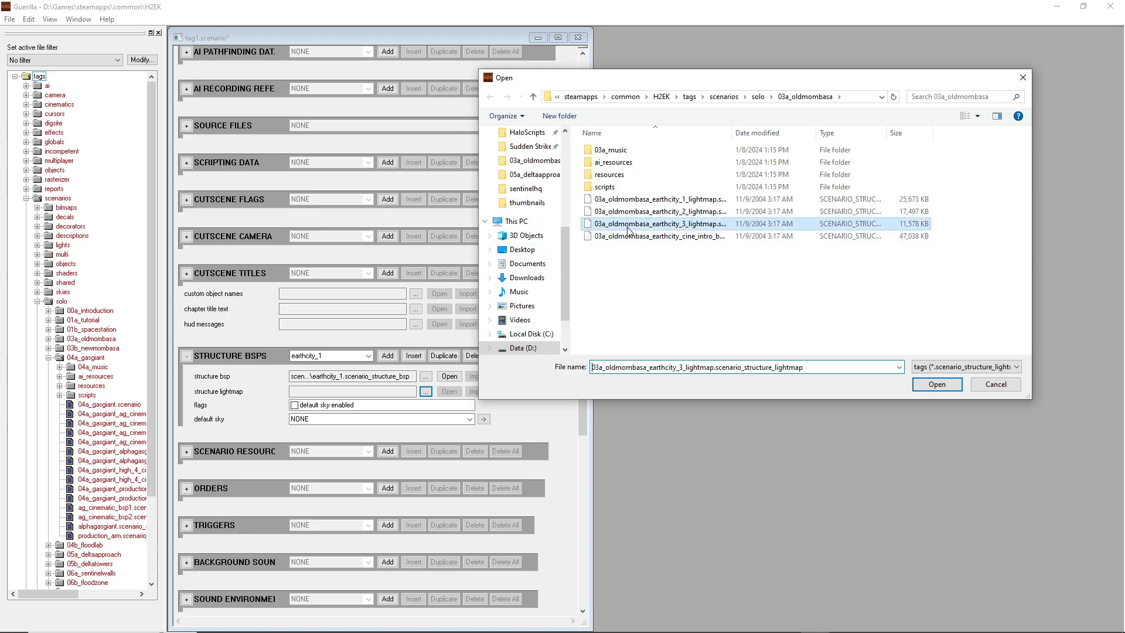
double_click(673, 230)
Set the structure BSP's default sky to cinematic_newmombasa
left_click(456, 420)
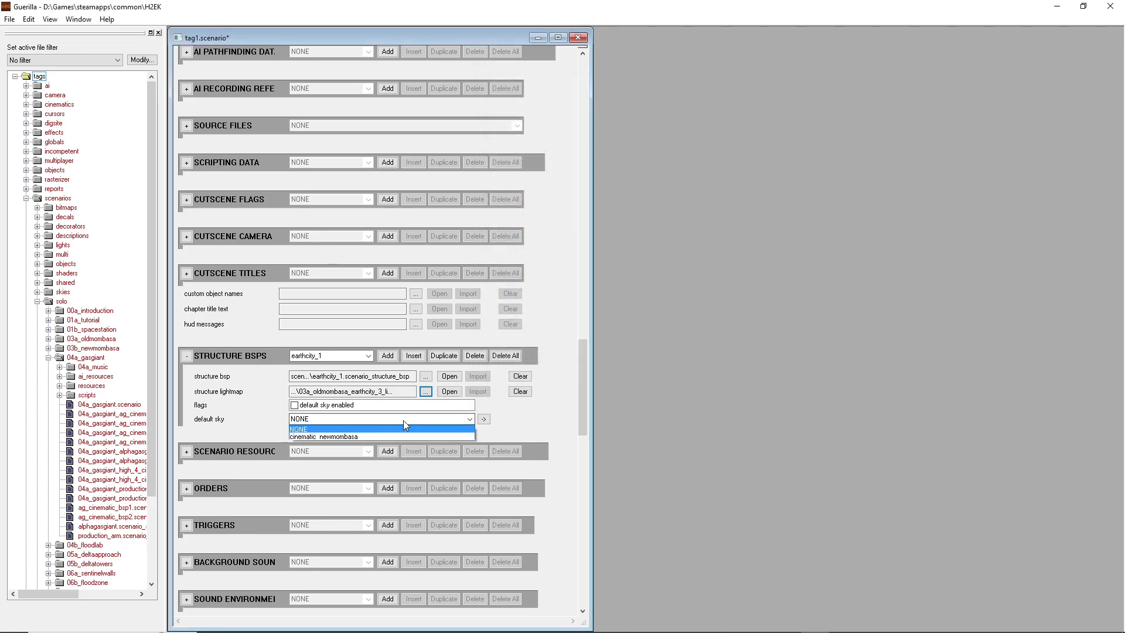
left_click(318, 435)
left_click(543, 434)
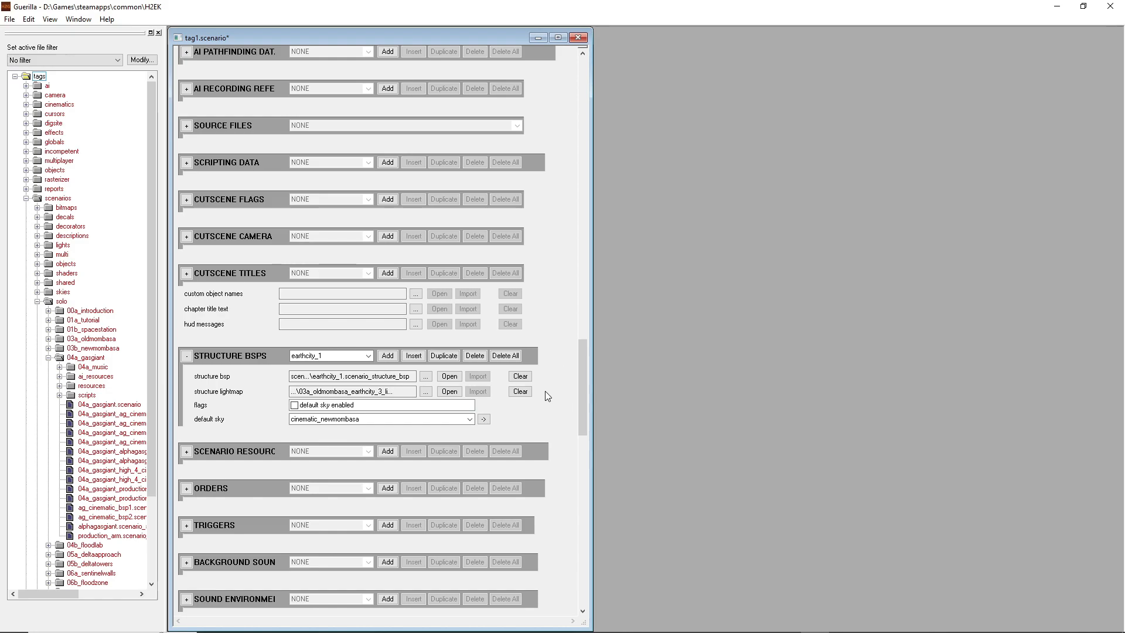
Save the scenario as new_map.scenario in the scenarios\solo\new_map folder
key("ctrl+s")
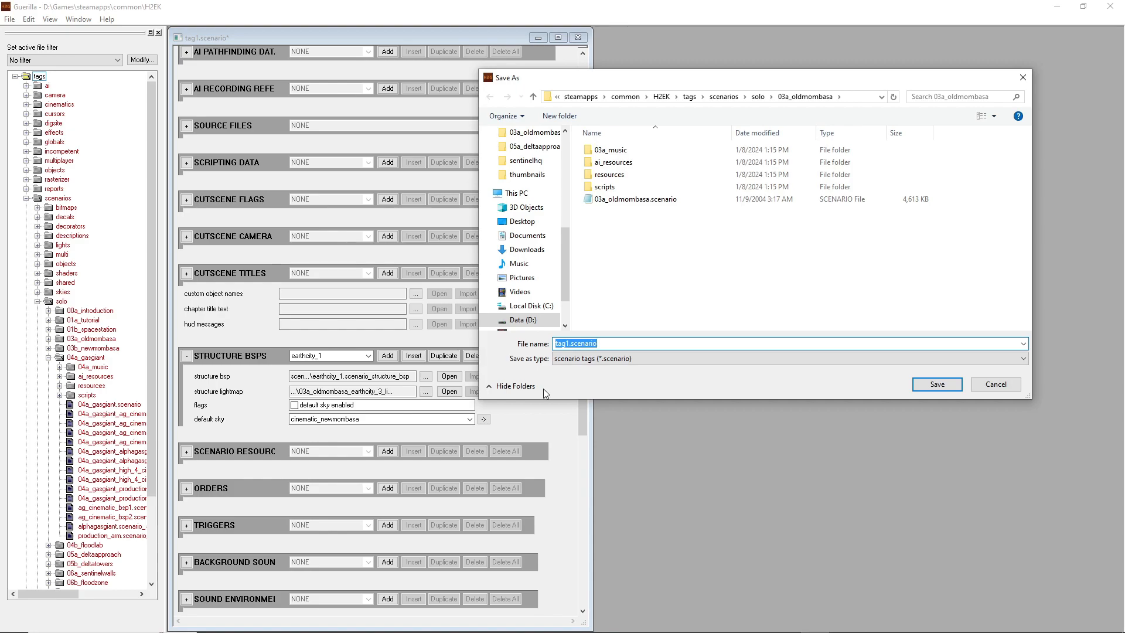
left_click_drag(750, 76, 705, 66)
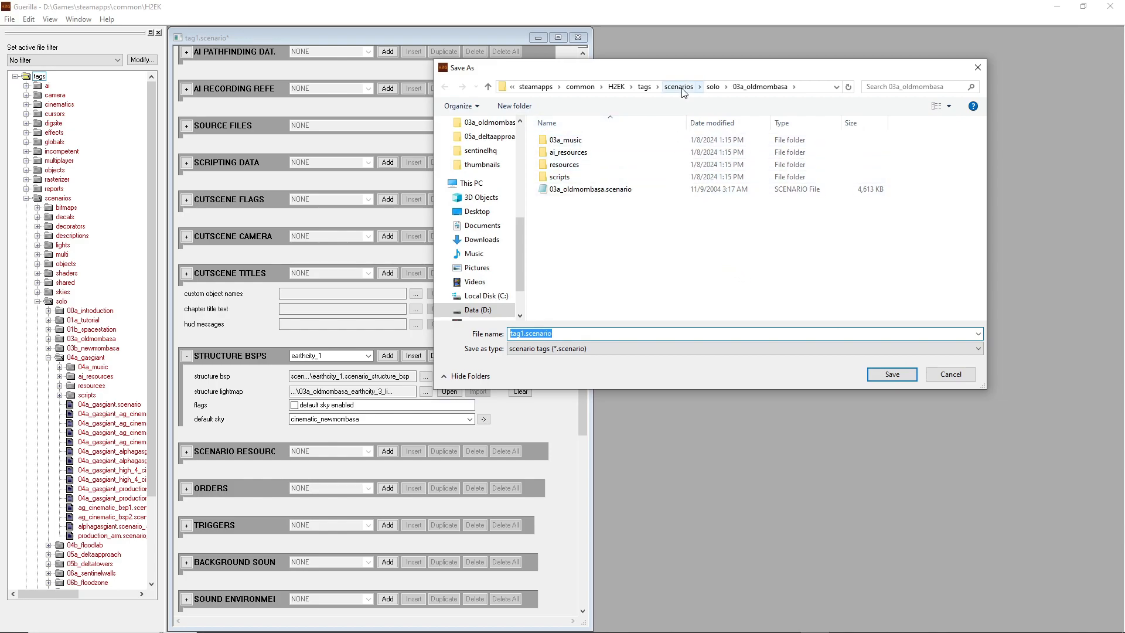
left_click(713, 87)
scroll(655, 213, "down", 1)
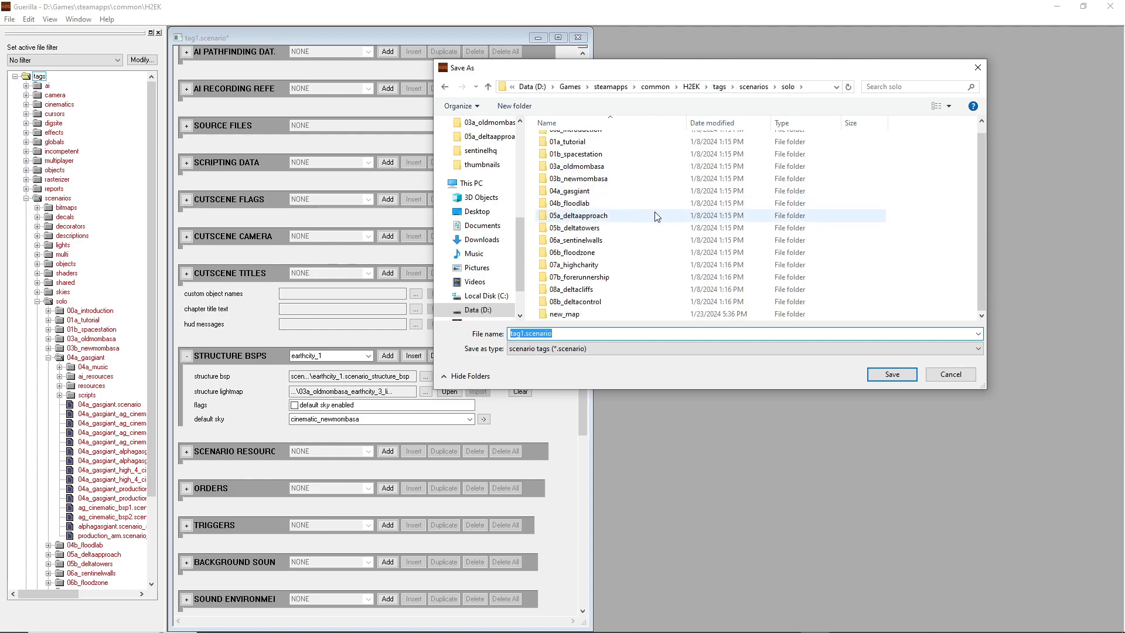
double_click(564, 315)
left_click(524, 335)
left_click(522, 333)
key("BackSpace")
key("BackSpace")
key("BackSpace")
key("BackSpace")
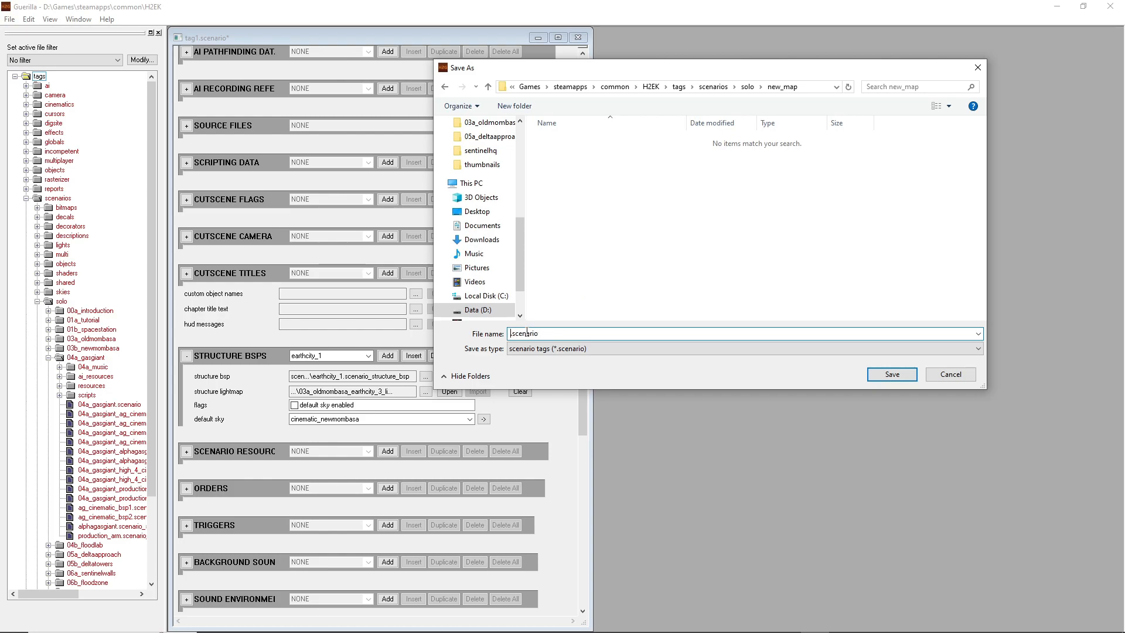
type("new_map")
key("Return")
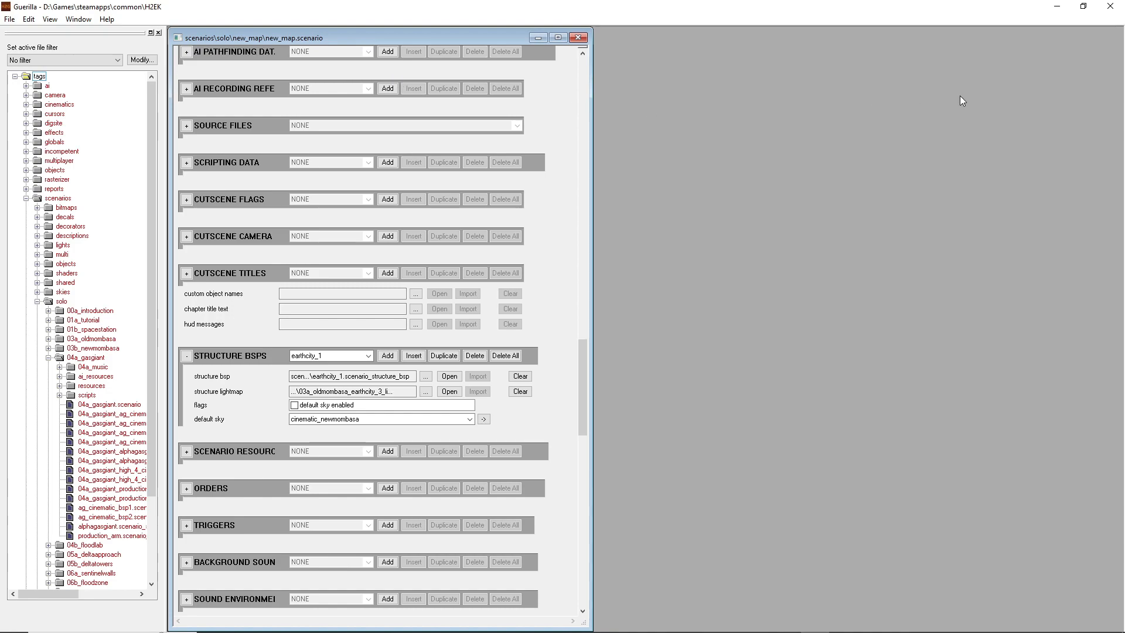
left_click_drag(592, 282, 584, 310)
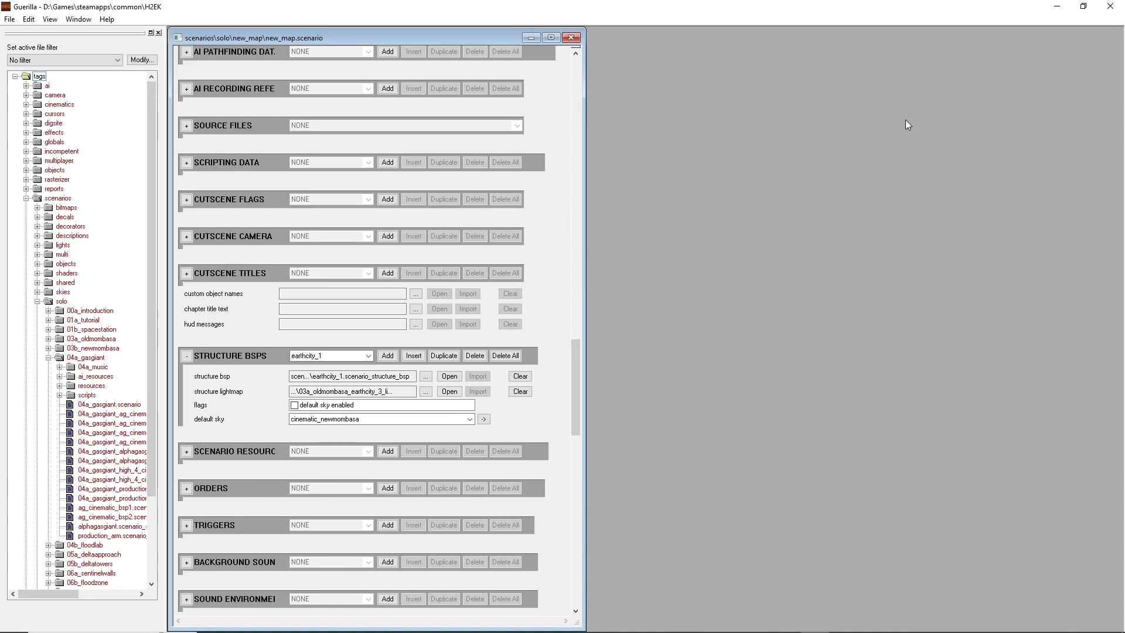
Minimize Guerilla and launch sapien.exe from the H2EK folder
left_click(1057, 6)
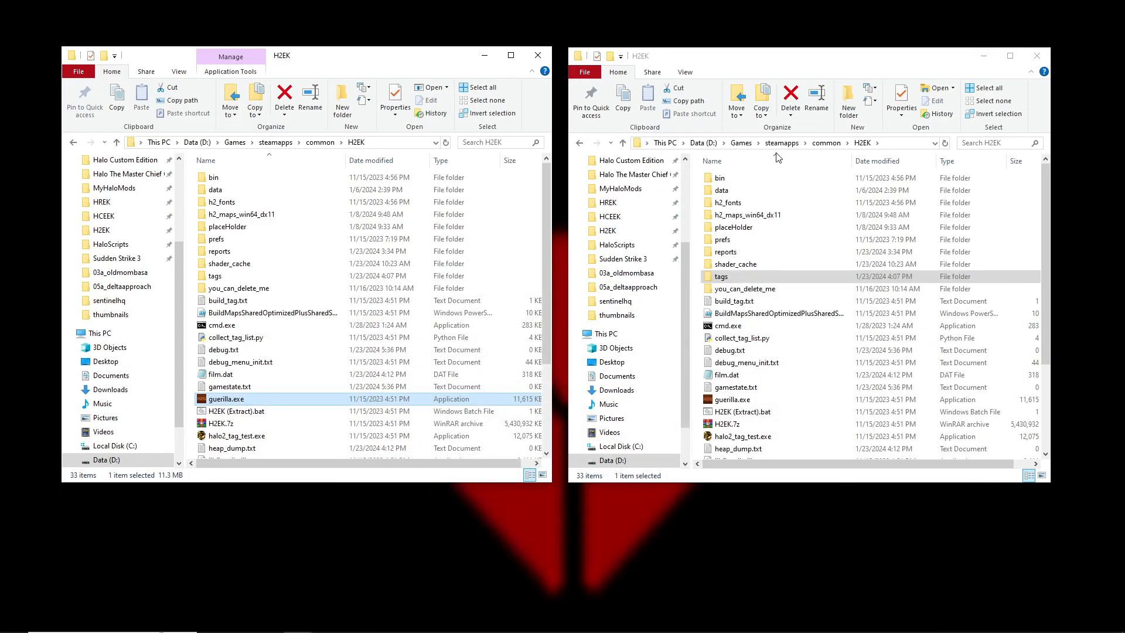
scroll(709, 352, "down", 3)
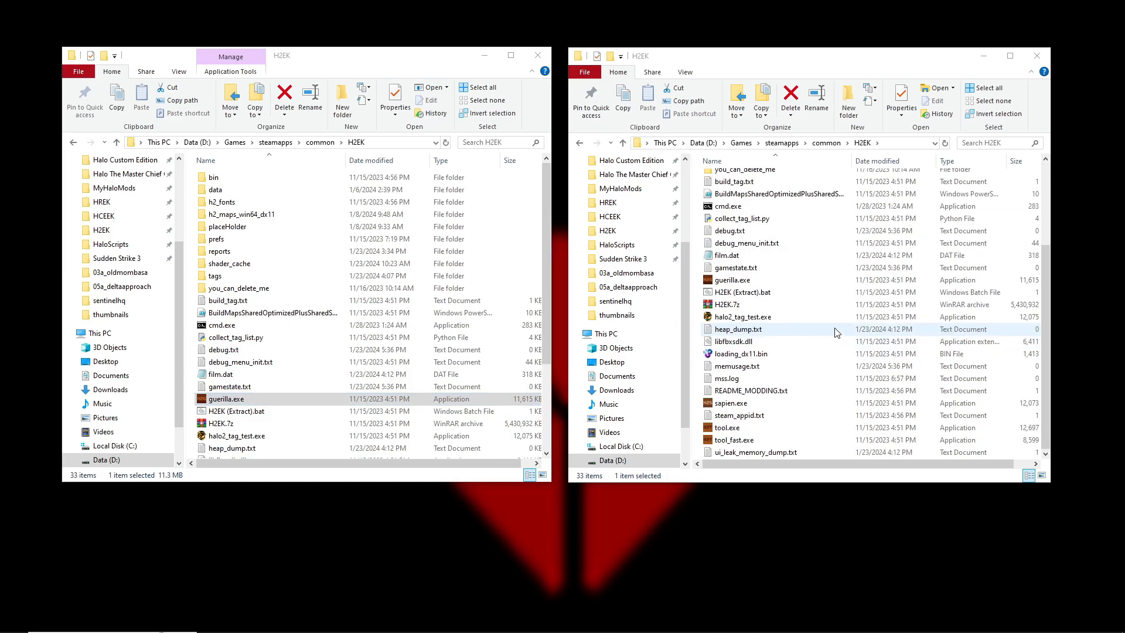
left_click(738, 405)
double_click(743, 407)
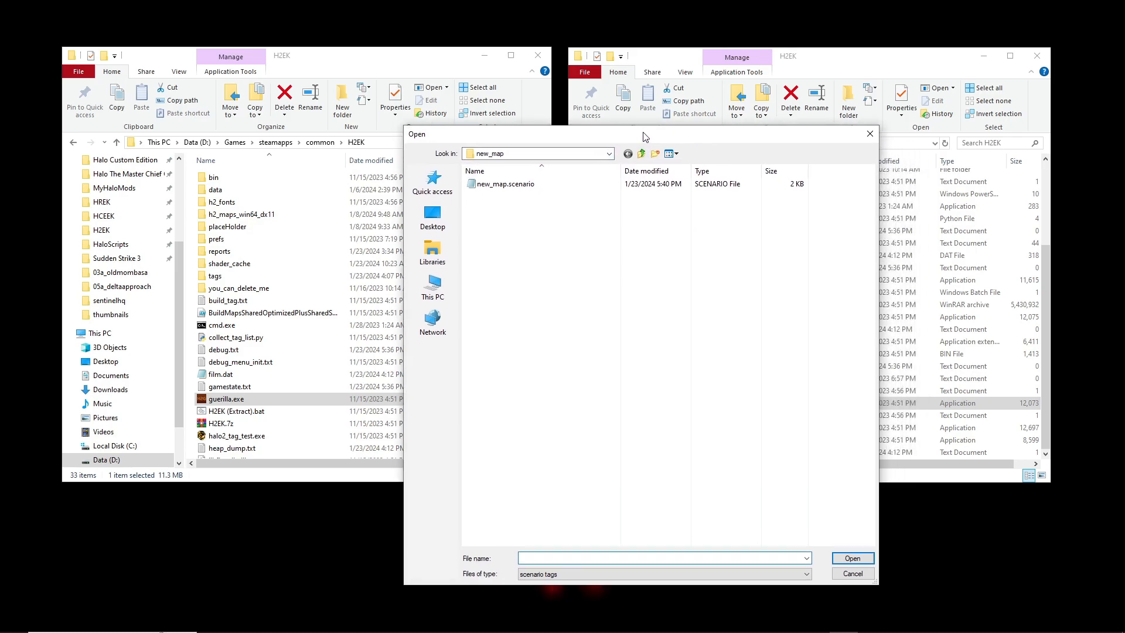
Open new_map.scenario from the scenarios\solo\new_map folder
left_click(638, 151)
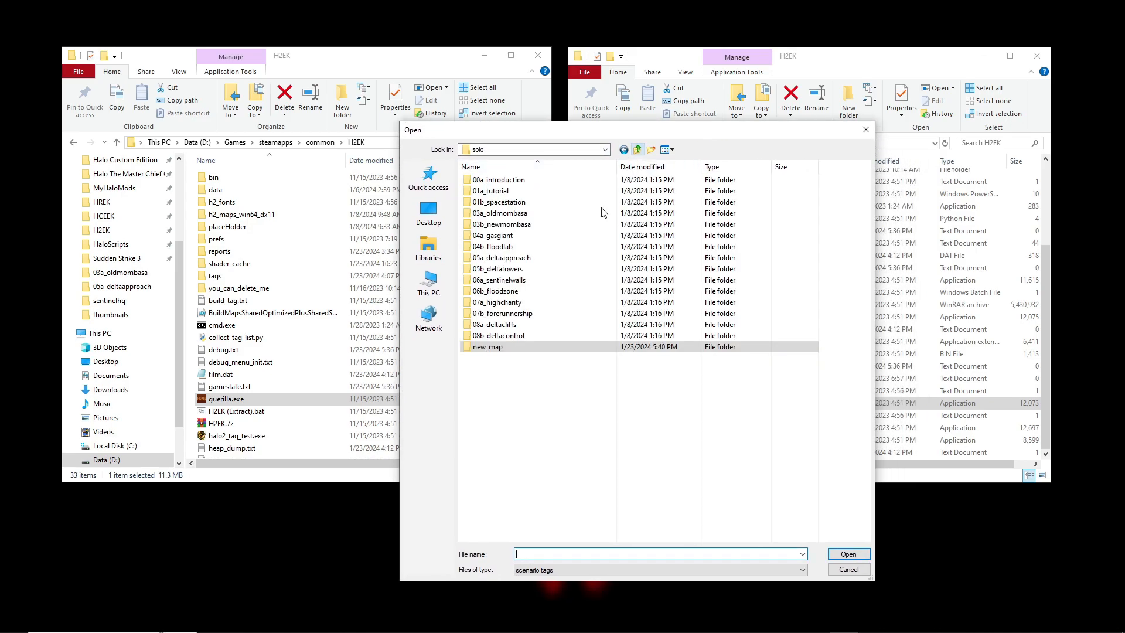
double_click(485, 349)
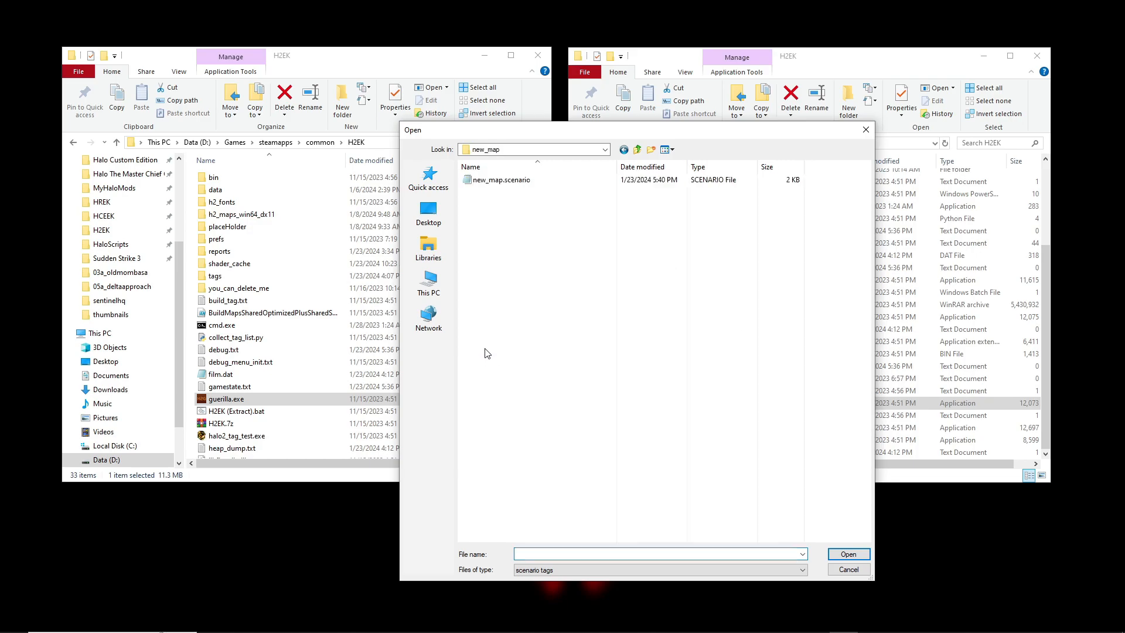
left_click(638, 151)
left_click(638, 151)
left_click(638, 151)
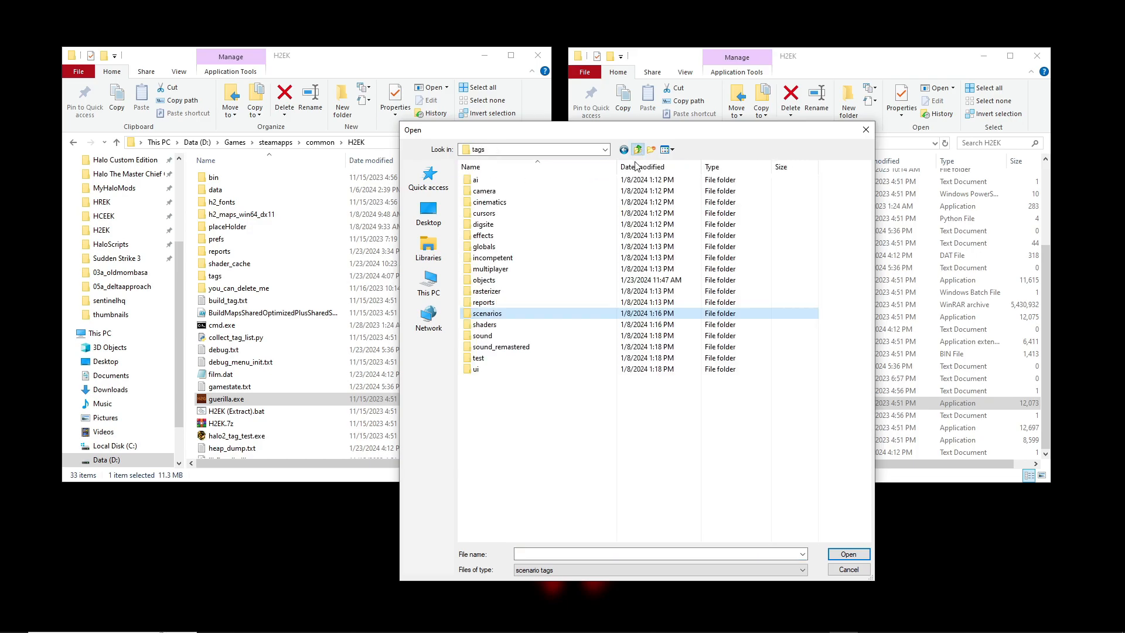
double_click(482, 313)
left_click(478, 293)
double_click(478, 293)
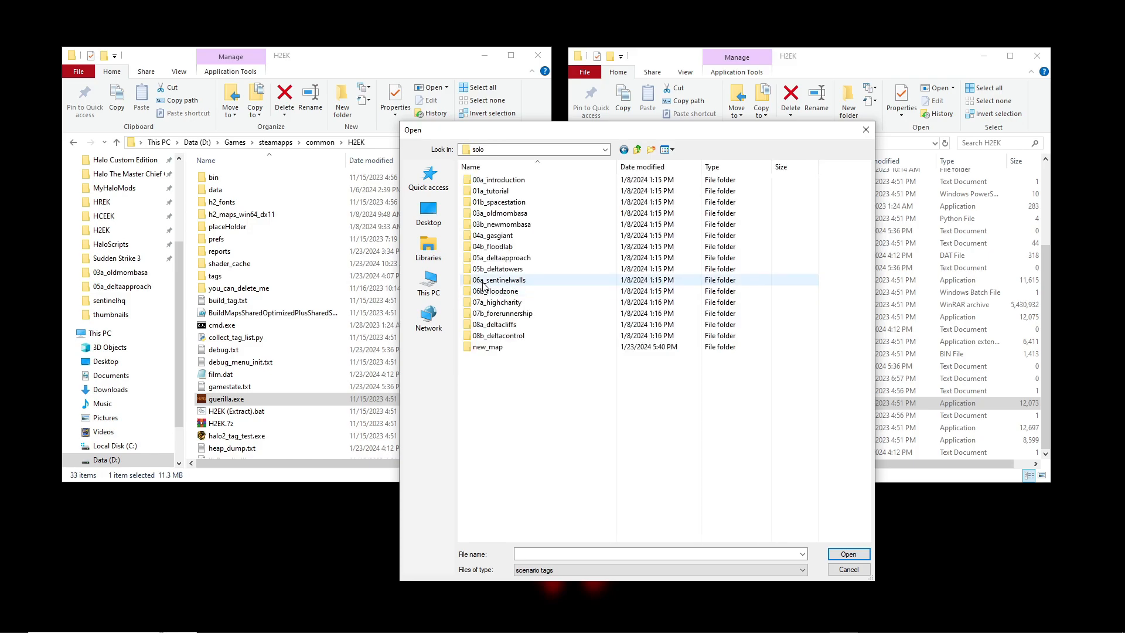
double_click(487, 347)
left_click(482, 180)
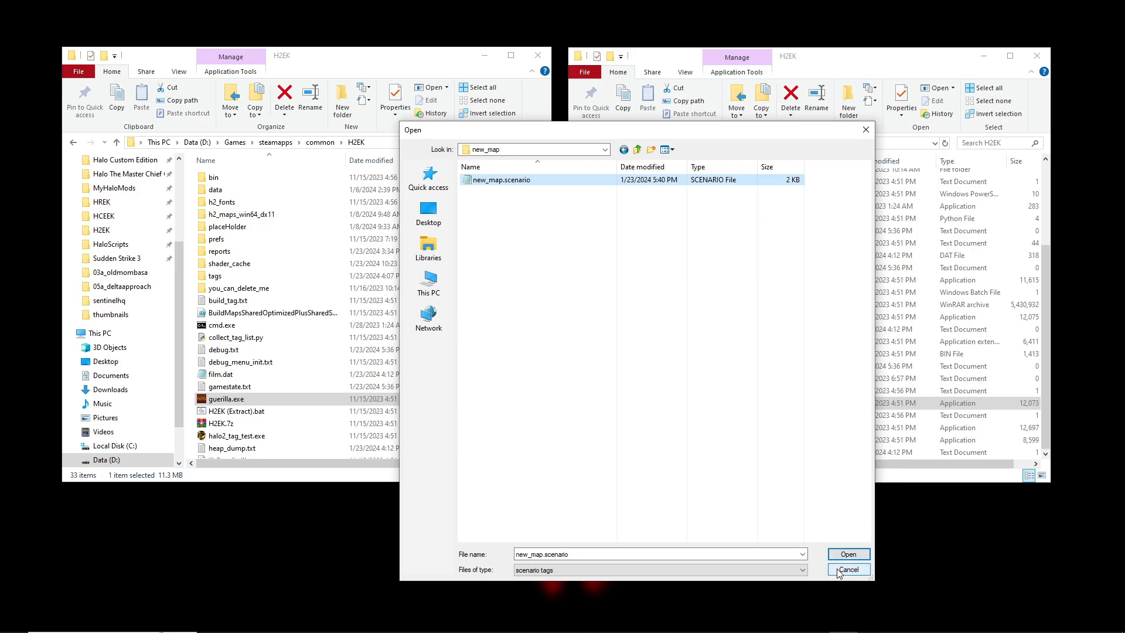
left_click(846, 555)
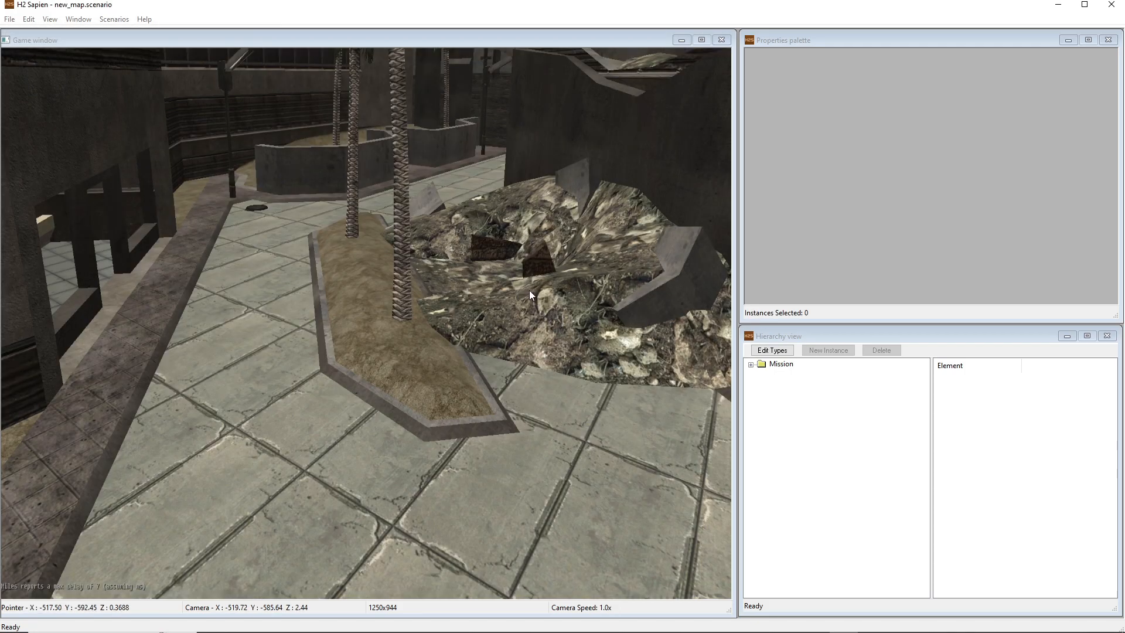
Fly through the loaded level in the game window to examine the street and the palm tree courtyard
mouse_move(530, 290)
middle_mouse_down()
mouse_move(498, 302)
mouse_move(463, 188)
mouse_move(566, 106)
mouse_move(618, 155)
mouse_move(653, 258)
mouse_move(563, 276)
mouse_move(504, 258)
mouse_move(551, 250)
mouse_move(557, 276)
mouse_move(633, 296)
mouse_move(635, 267)
mouse_move(721, 290)
mouse_move(724, 281)
mouse_move(703, 281)
mouse_move(698, 235)
mouse_move(692, 328)
mouse_move(527, 293)
middle_mouse_up()
key("shift")
key("shift")
key("w")
key("shift")
key("s")
key("shift")
key("w")
key("shift")
key("shift")
key("s")
key("w")
key("r")
key("r")
key("w")
key("d")
key("w")
key("w")
key("w")
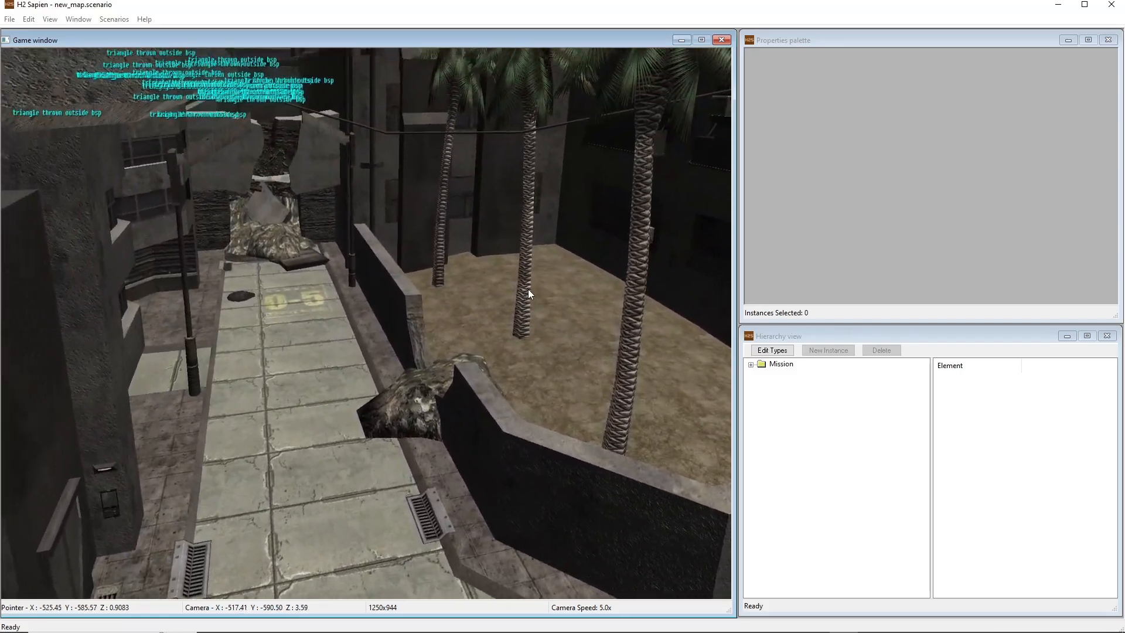
left_click(841, 129)
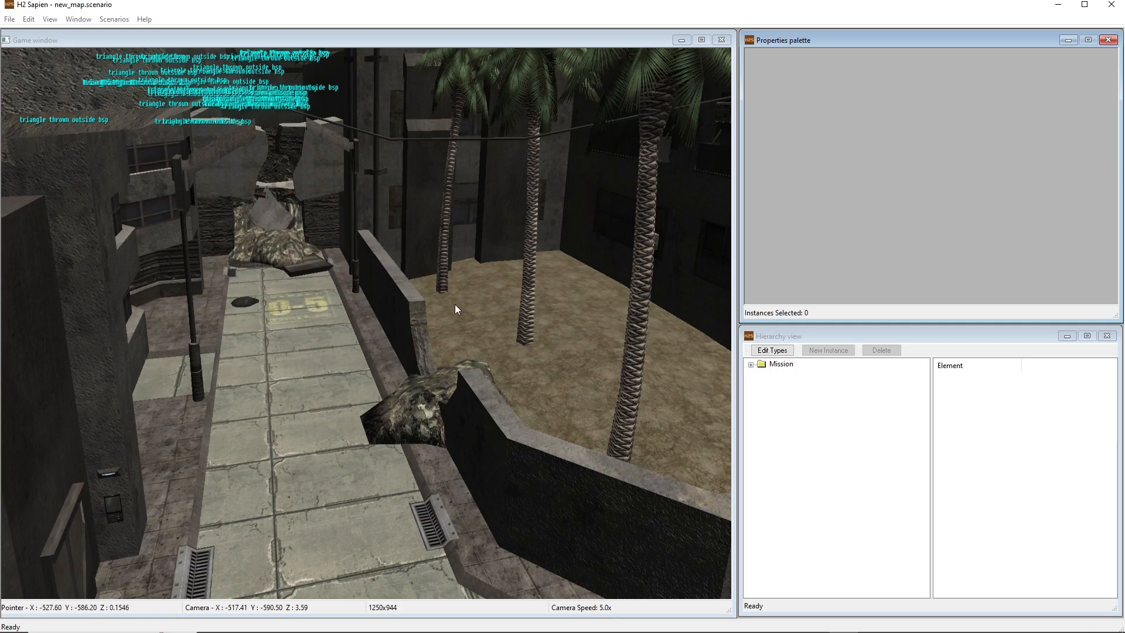
left_click(386, 262)
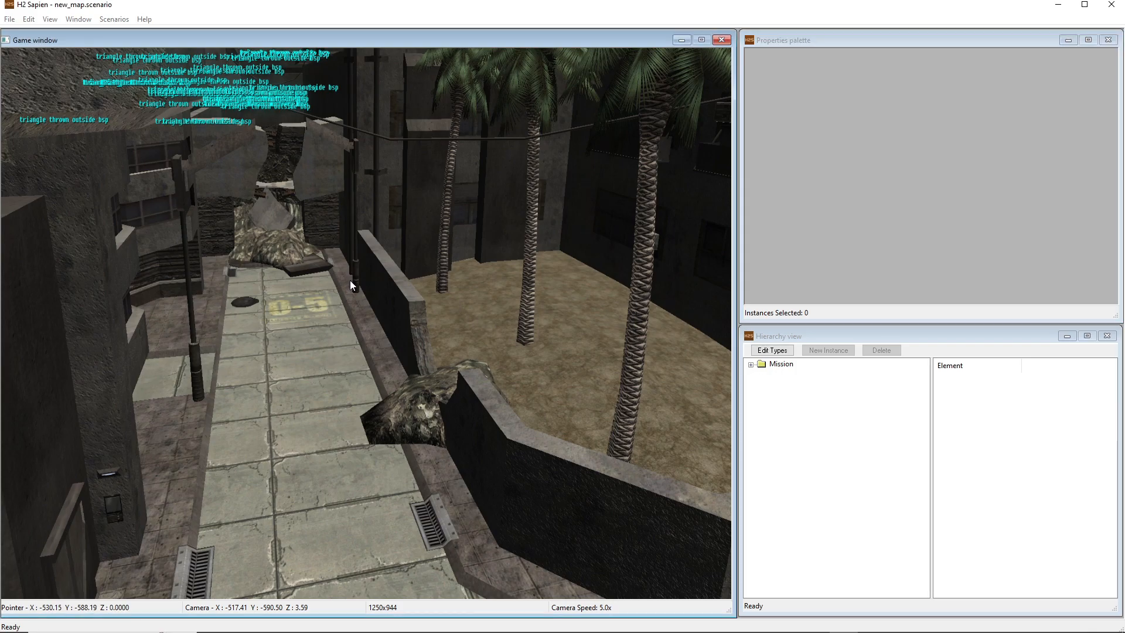
Explore the street at ground level at different camera speeds, finishing close to the manhole cover
middle_click_drag(387, 262, 469, 256)
key("w")
key("s")
key("d")
key("s")
key("w")
key("f")
key("w")
key("a")
key("shift")
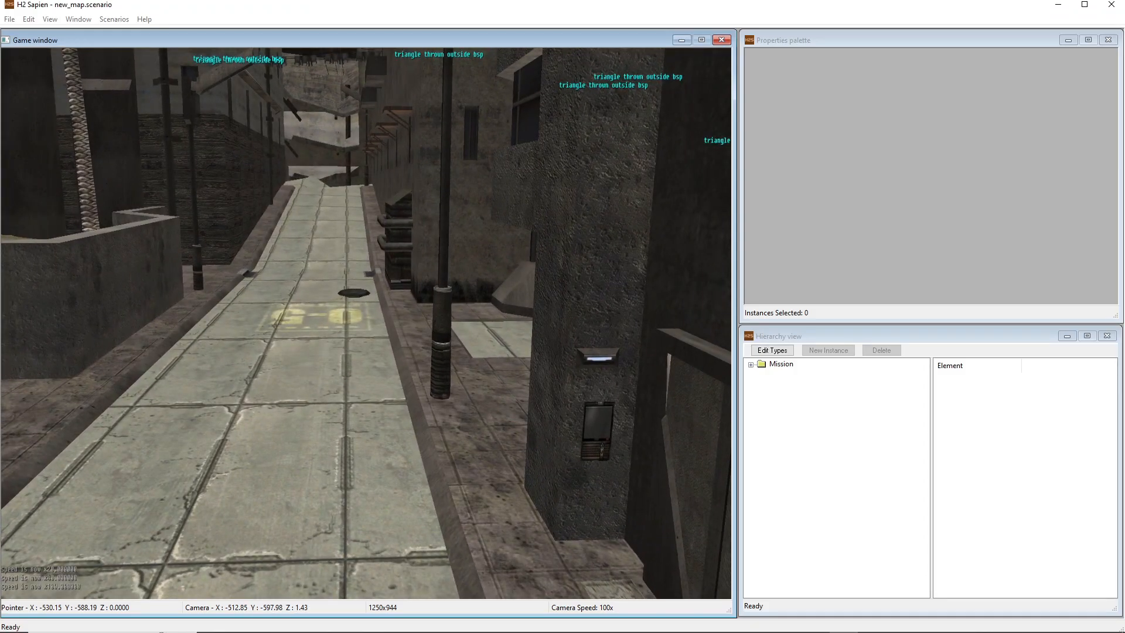
middle_click_drag(469, 255, 417, 263)
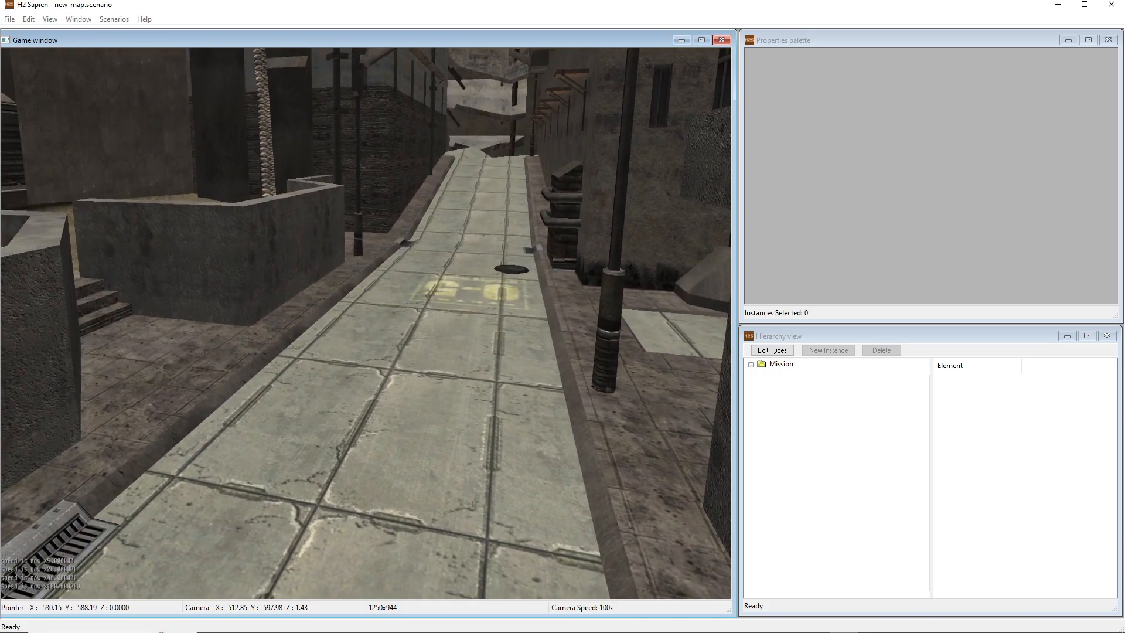
key("w")
mouse_move(418, 262)
middle_mouse_down()
mouse_move(480, 249)
mouse_move(482, 229)
mouse_move(550, 241)
mouse_move(727, 239)
mouse_move(366, 237)
mouse_move(360, 225)
mouse_move(354, 257)
mouse_move(321, 237)
mouse_move(404, 267)
middle_mouse_up()
key("r")
key("w")
key("w")
key("w")
key("f")
key("w")
key("d")
middle_click_drag(410, 345, 432, 336)
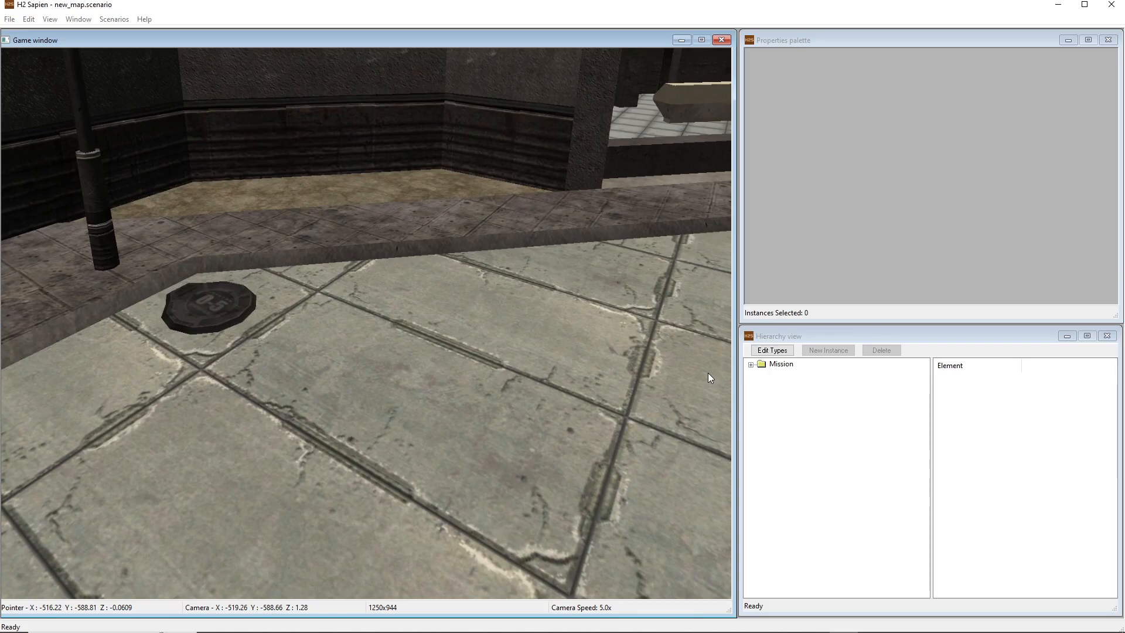
Expand the Mission hierarchy and look over its Structure Data, AI, Game Data and Objects categories
left_click(751, 364)
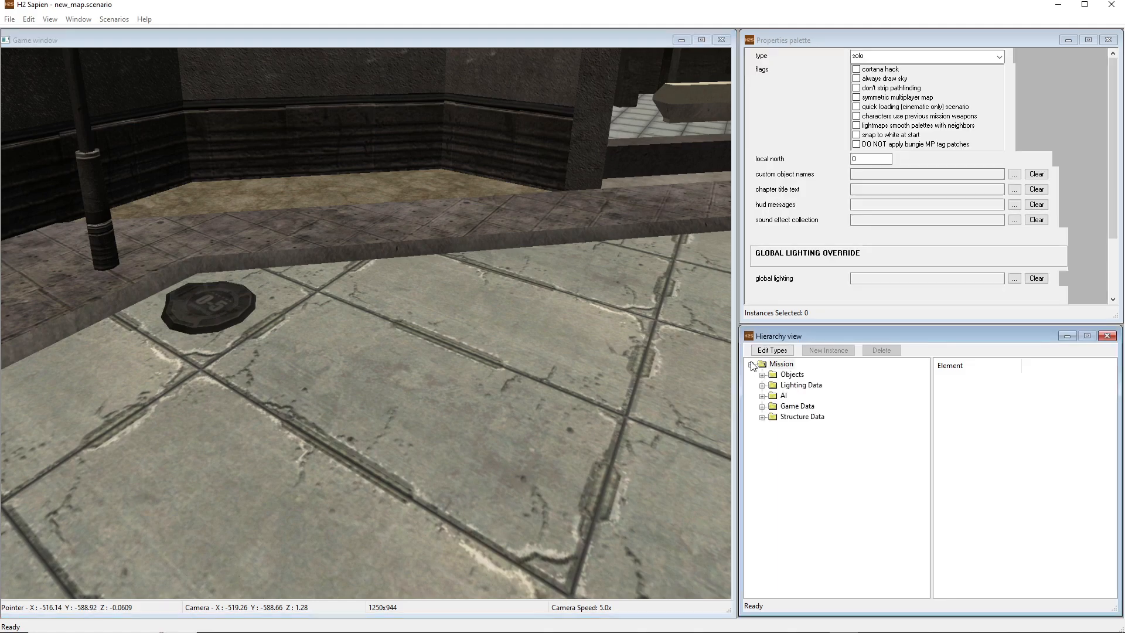
left_click(797, 417)
left_click(784, 396)
left_click(797, 408)
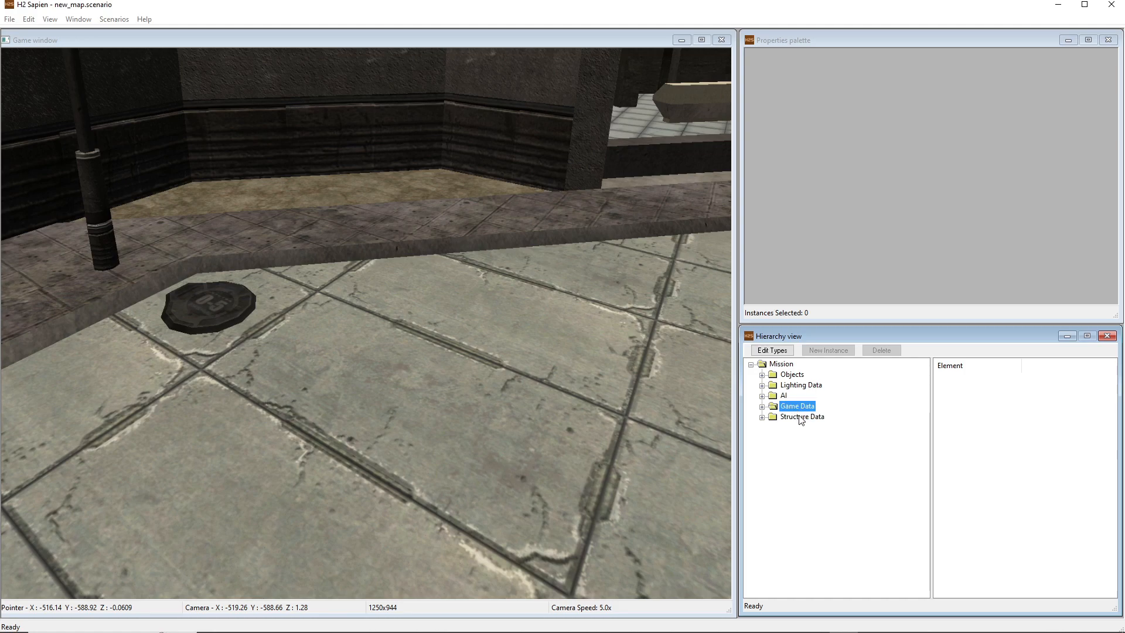
left_click(790, 375)
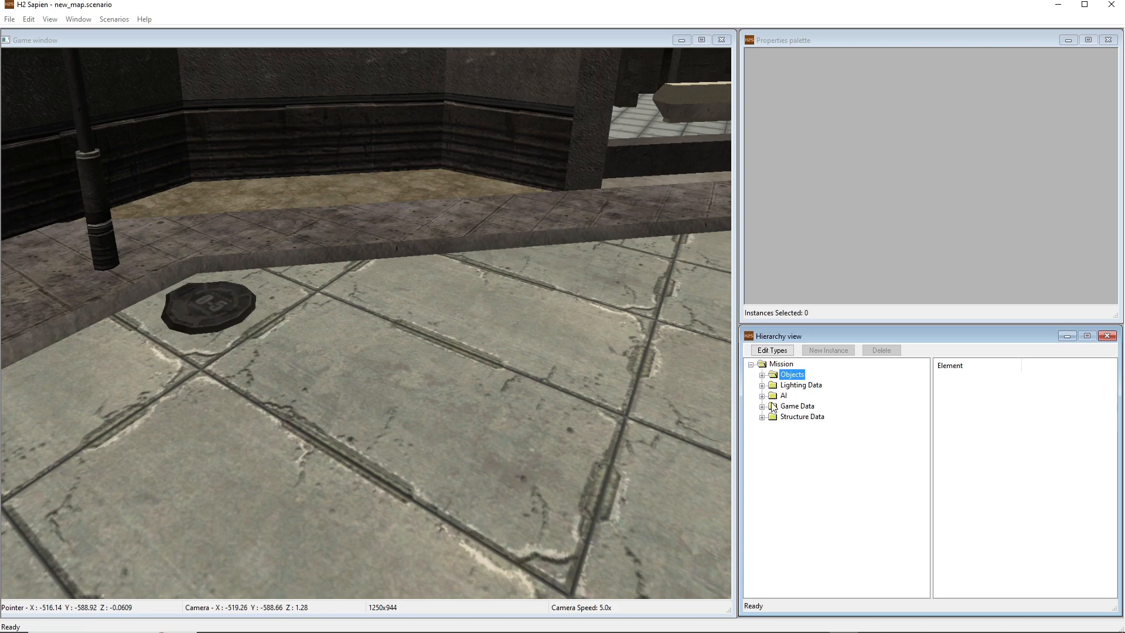
Expand Game Data and its Player starting points category in the hierarchy to show the game type folders
left_click(553, 402)
middle_click_drag(554, 403, 410, 384)
key("w")
key("s")
key("w")
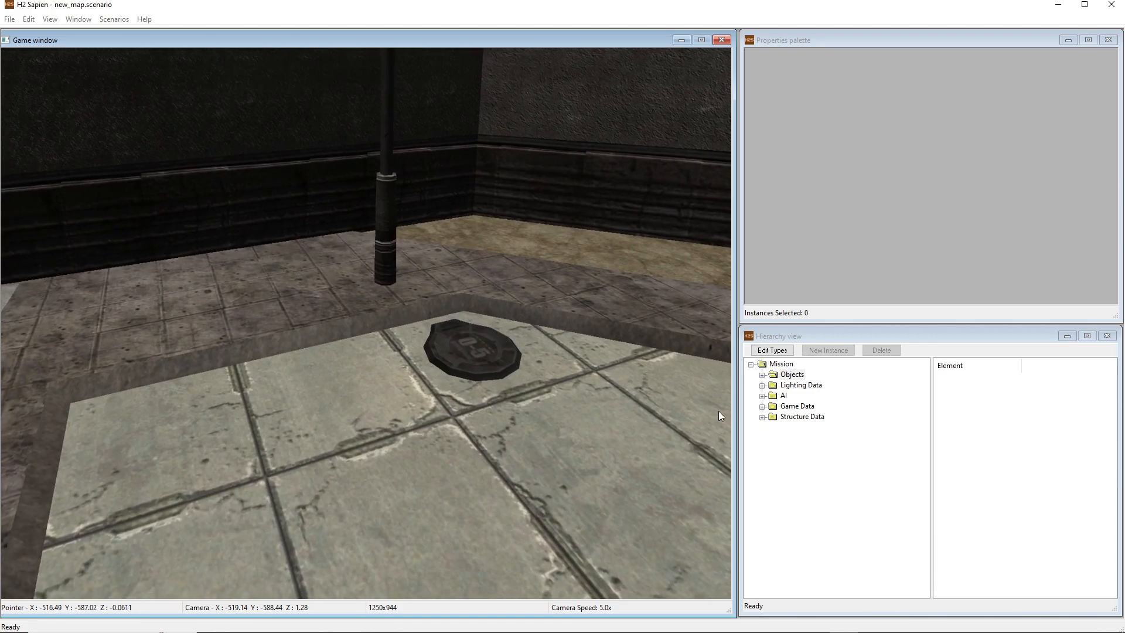
left_click(761, 406)
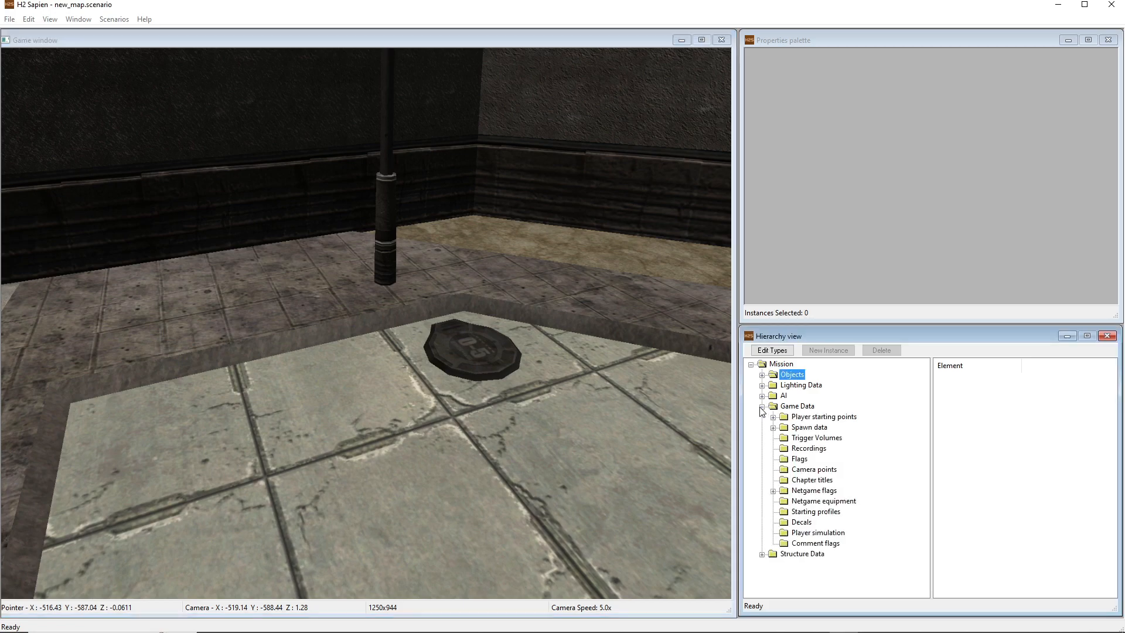
middle_click_drag(571, 412, 556, 417)
key("s")
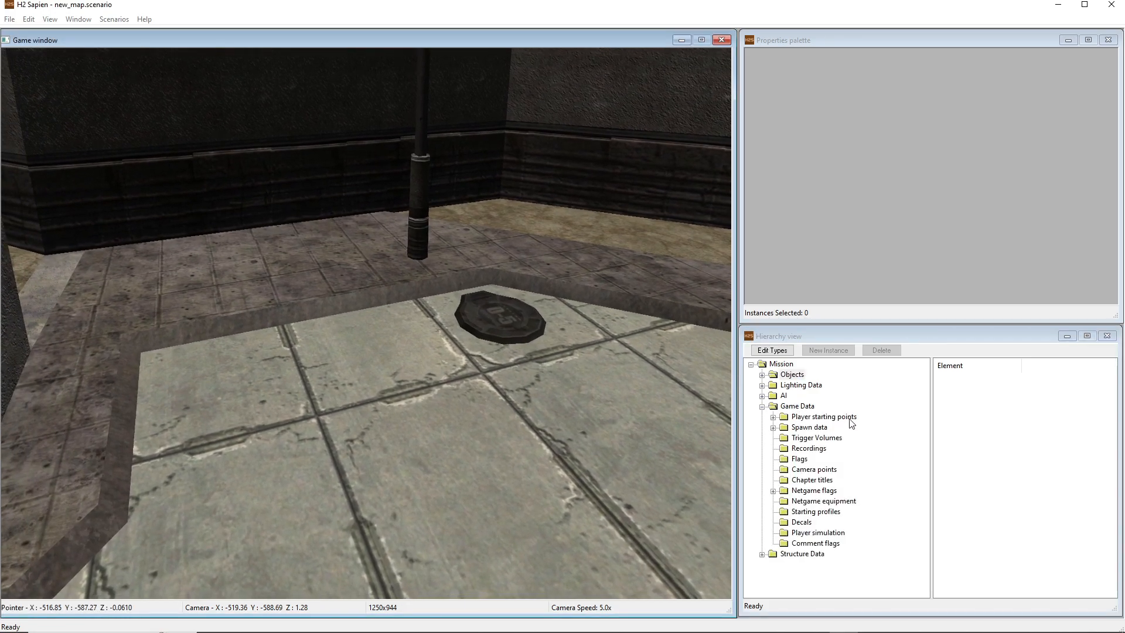
left_click(845, 419)
left_click(847, 420)
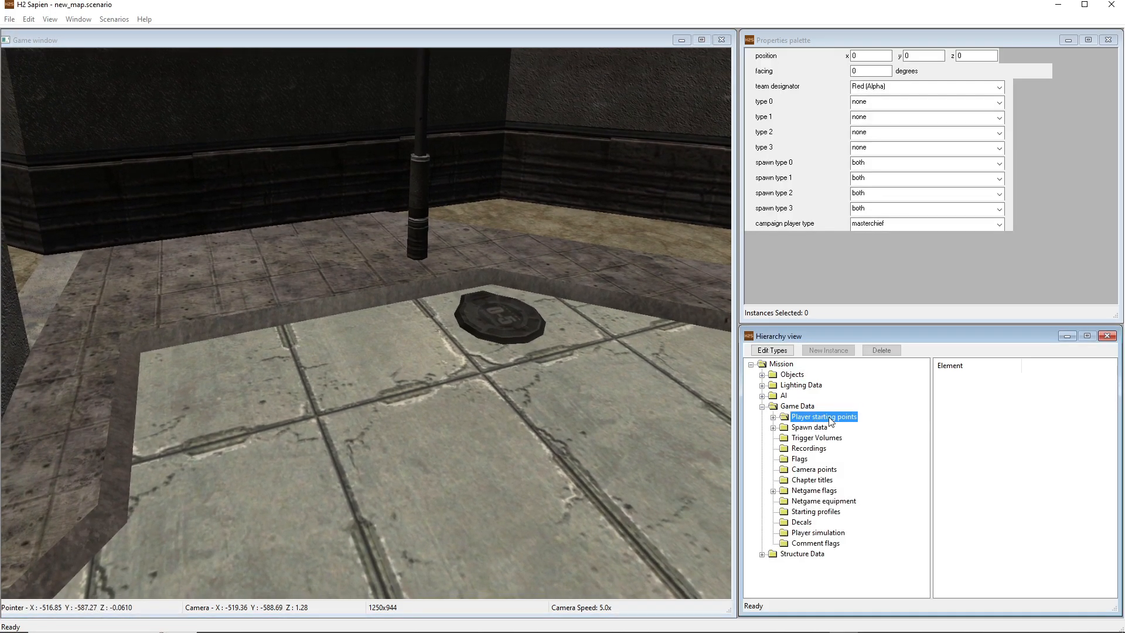
left_click(774, 417)
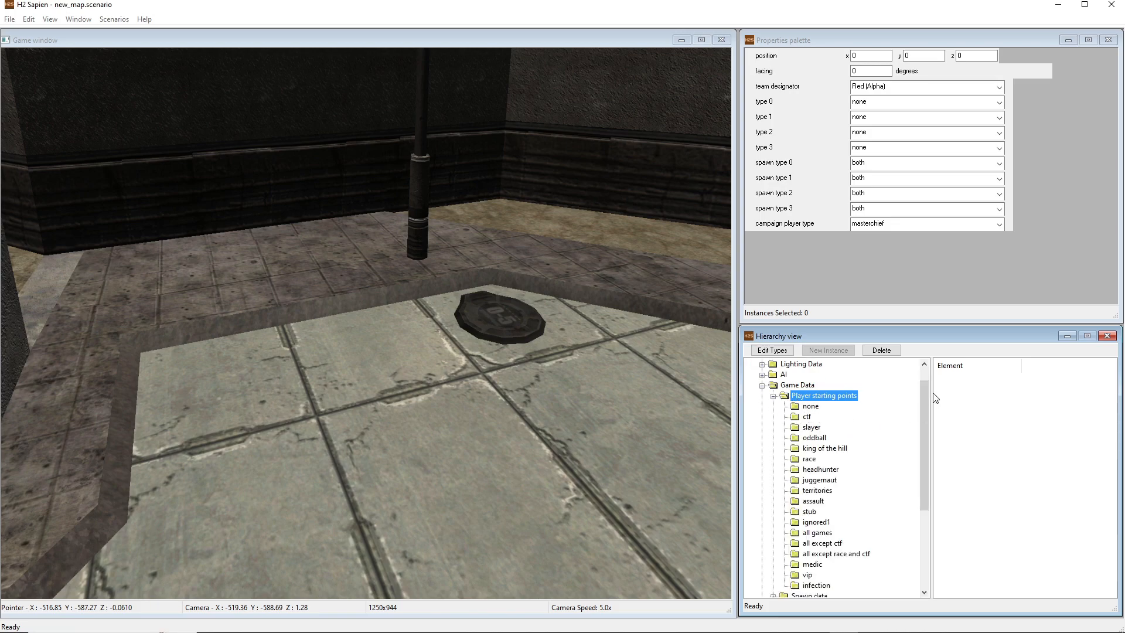
left_click_drag(923, 392, 927, 426)
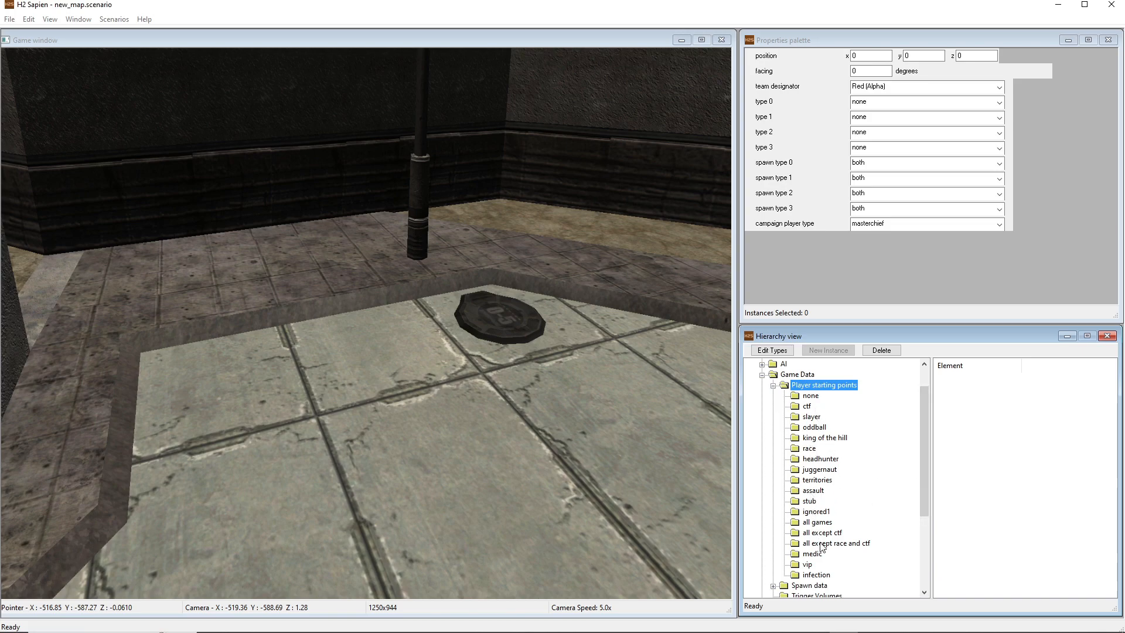
Place a trial player starting point from the none folder on the pavement and delete it
left_click(812, 397)
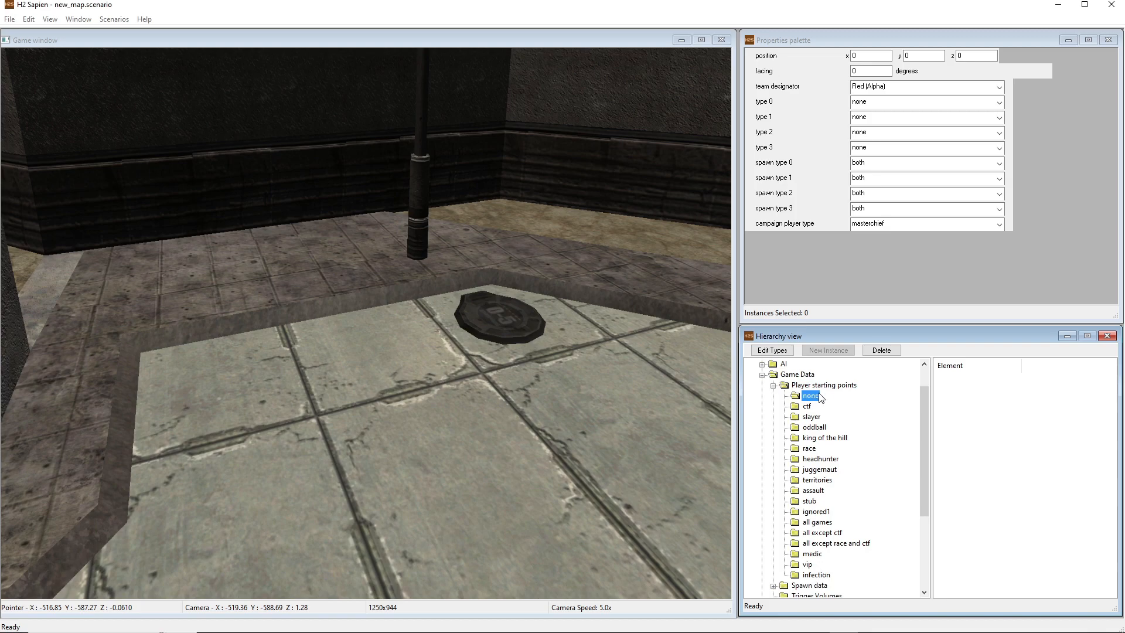
left_click(295, 388)
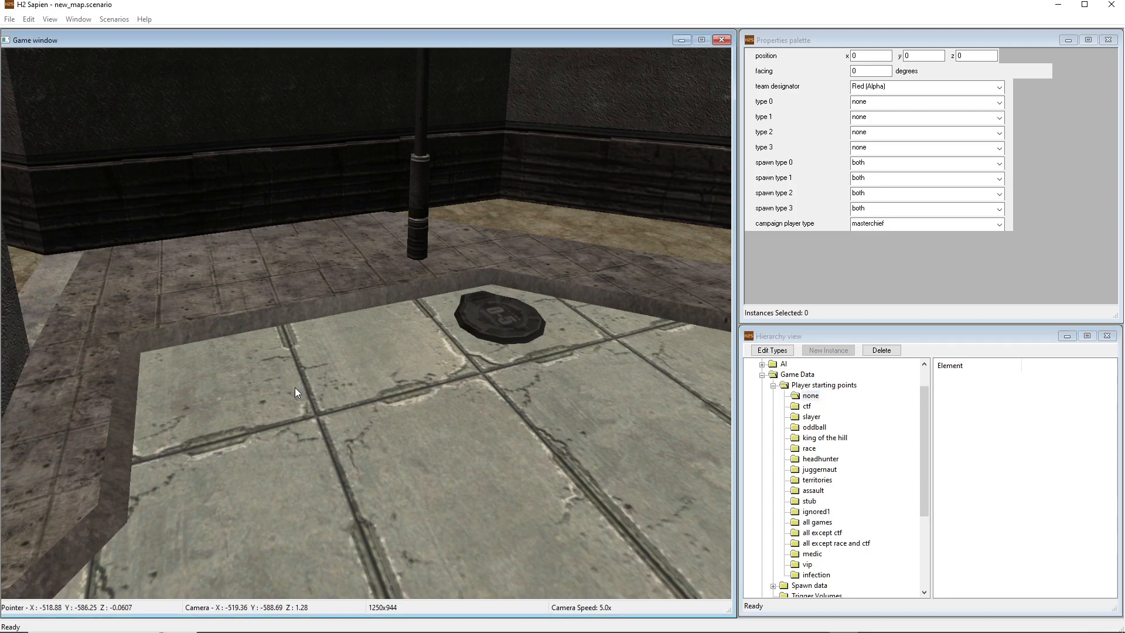
right_click(310, 382)
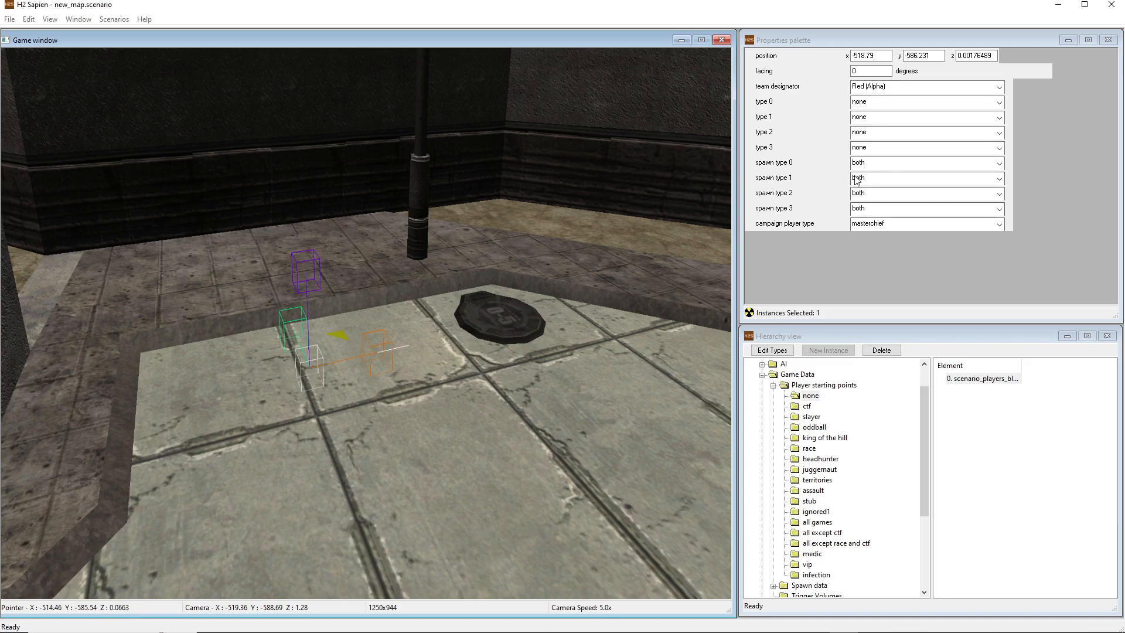
left_click_drag(298, 369, 317, 391)
key("Delete")
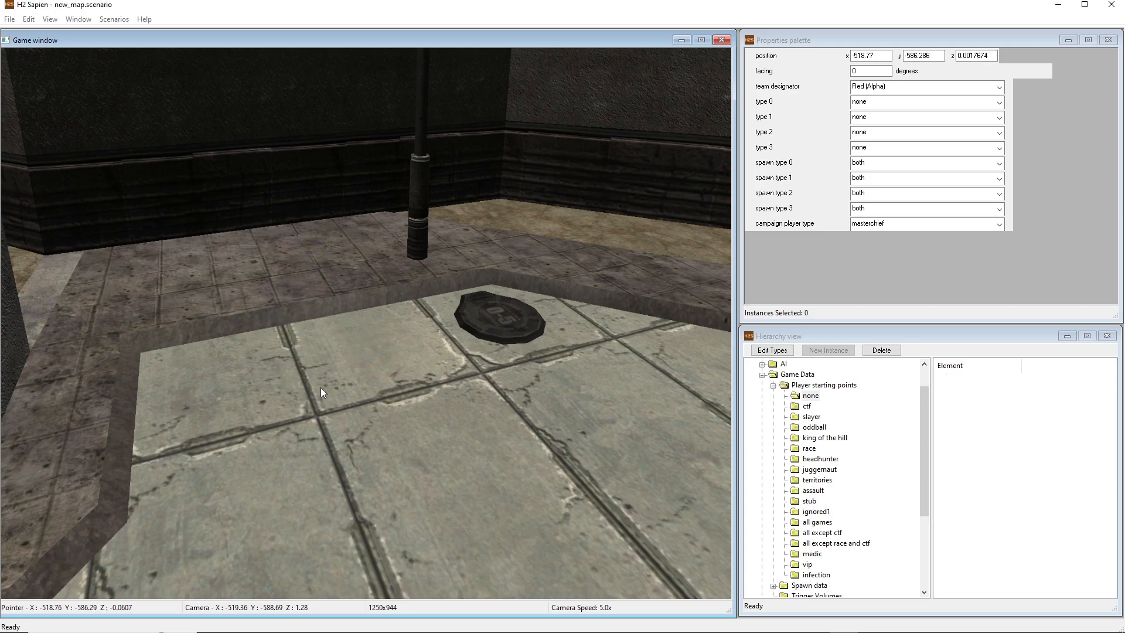
Place a trial king of the hill player starting point on the pavement and delete it
left_click(814, 439)
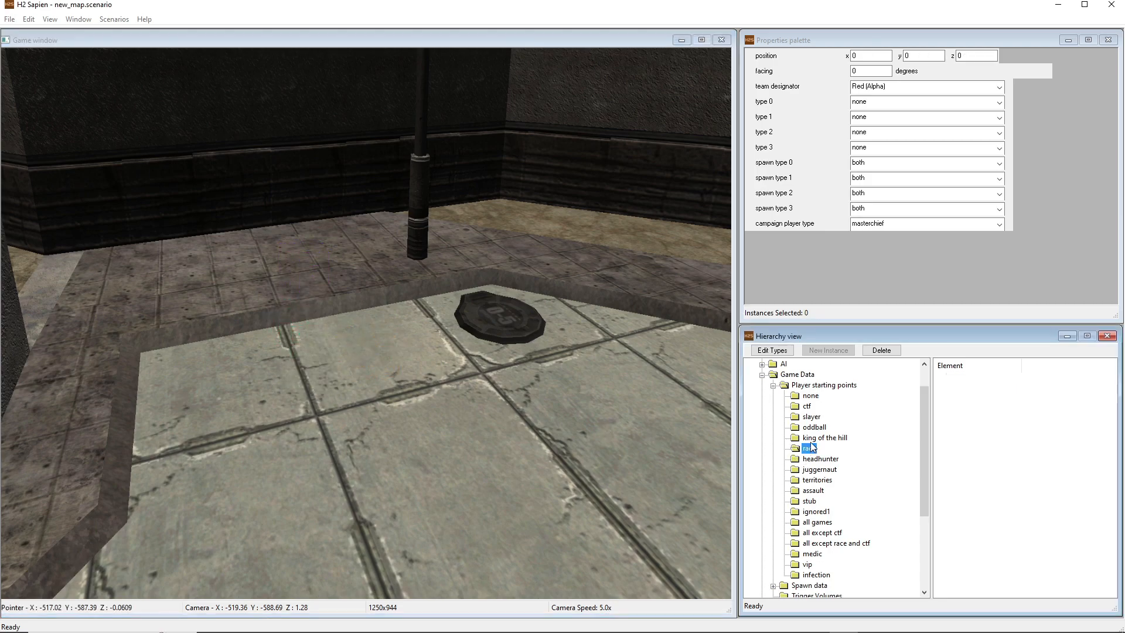
right_click(356, 388)
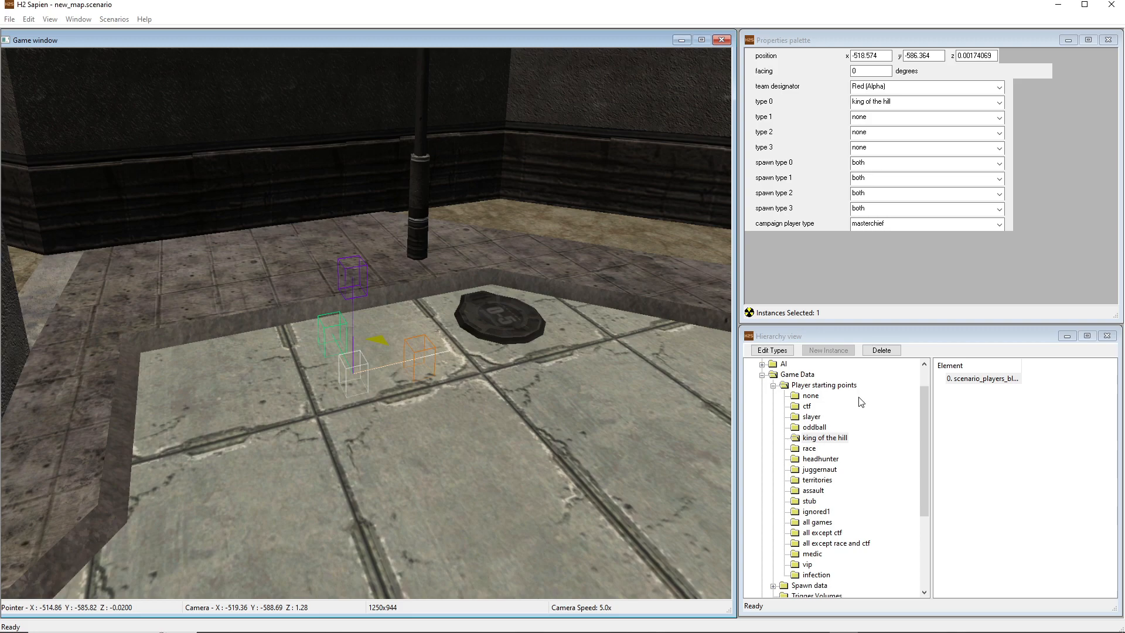
left_click_drag(351, 392, 352, 403)
key("Delete")
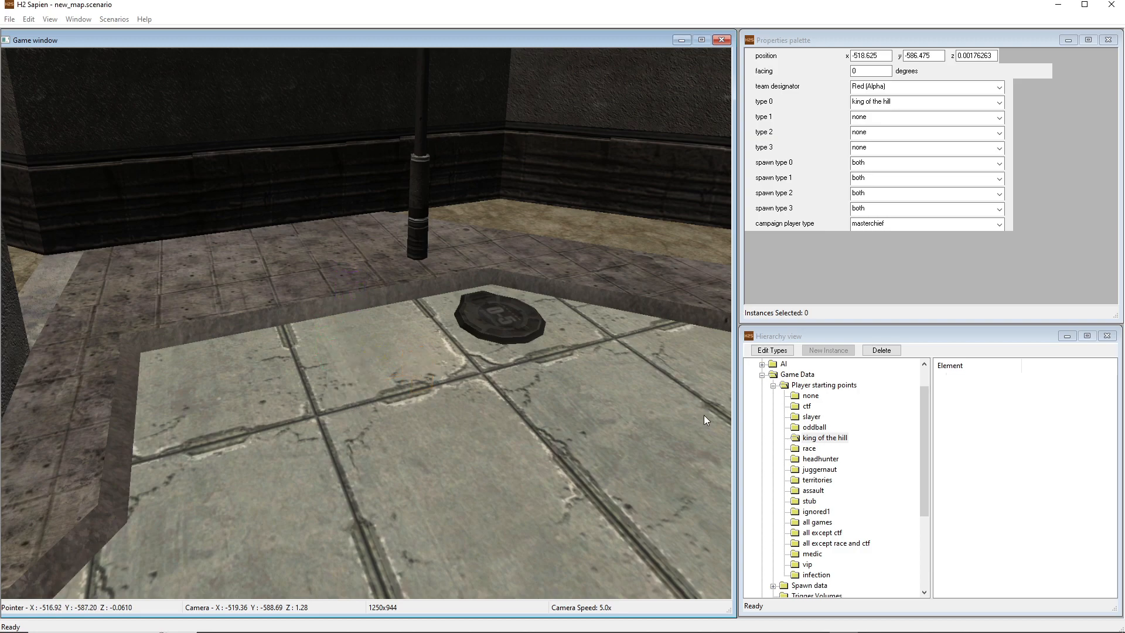
Place a none-type player starting point on the pavement near the manhole cover and set its campaign player type to dervish
left_click(818, 399)
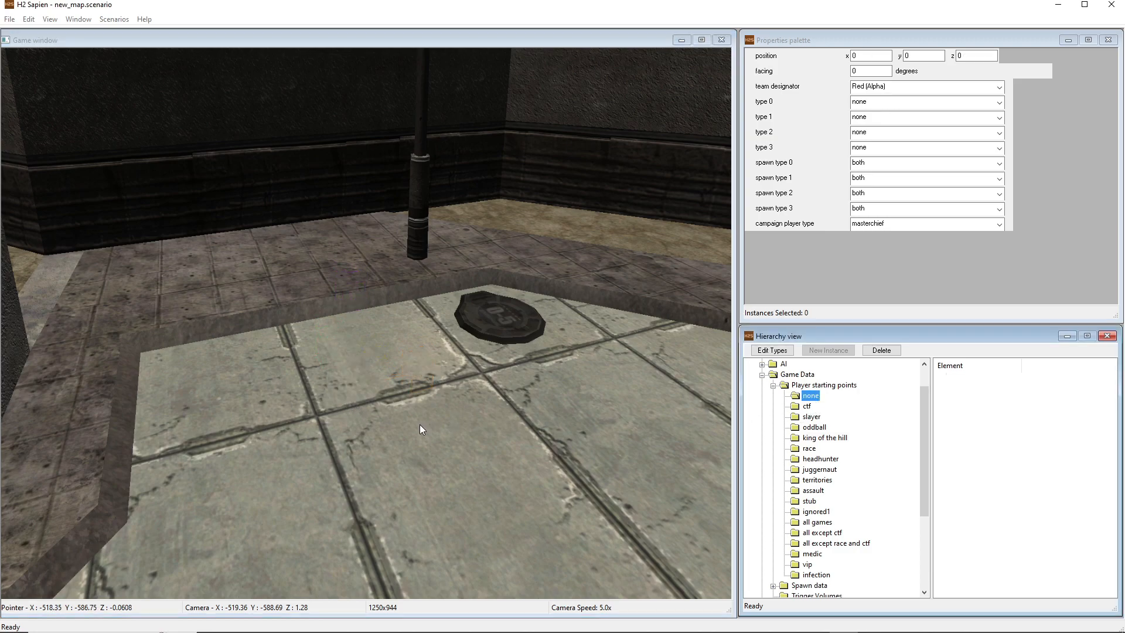
right_click(286, 387)
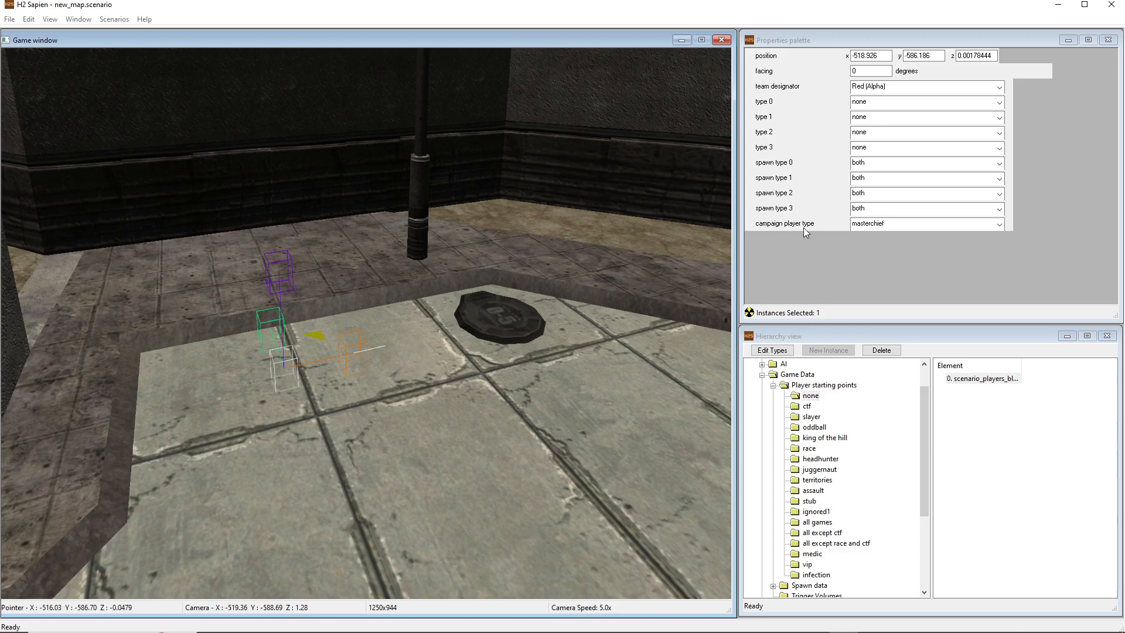
left_click(860, 225)
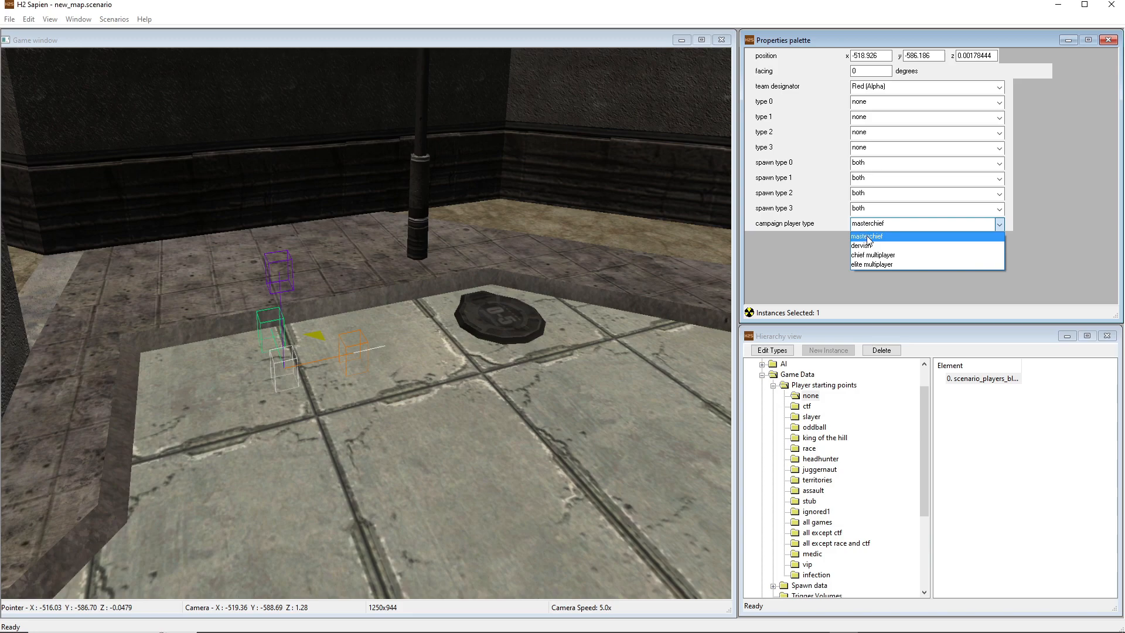
left_click(870, 245)
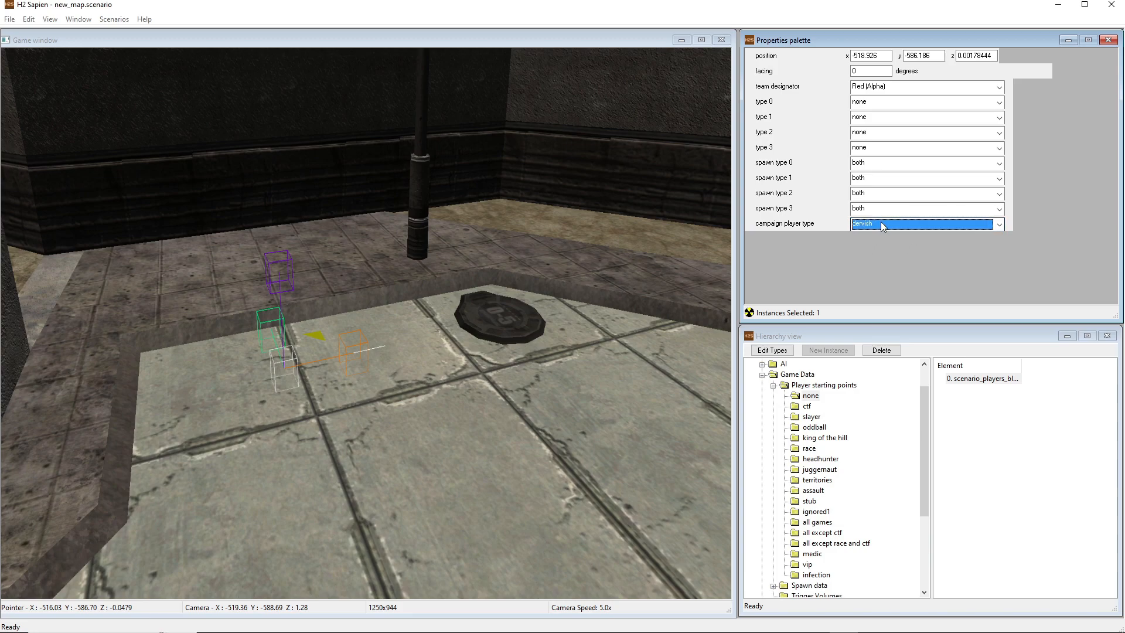
left_click(880, 224)
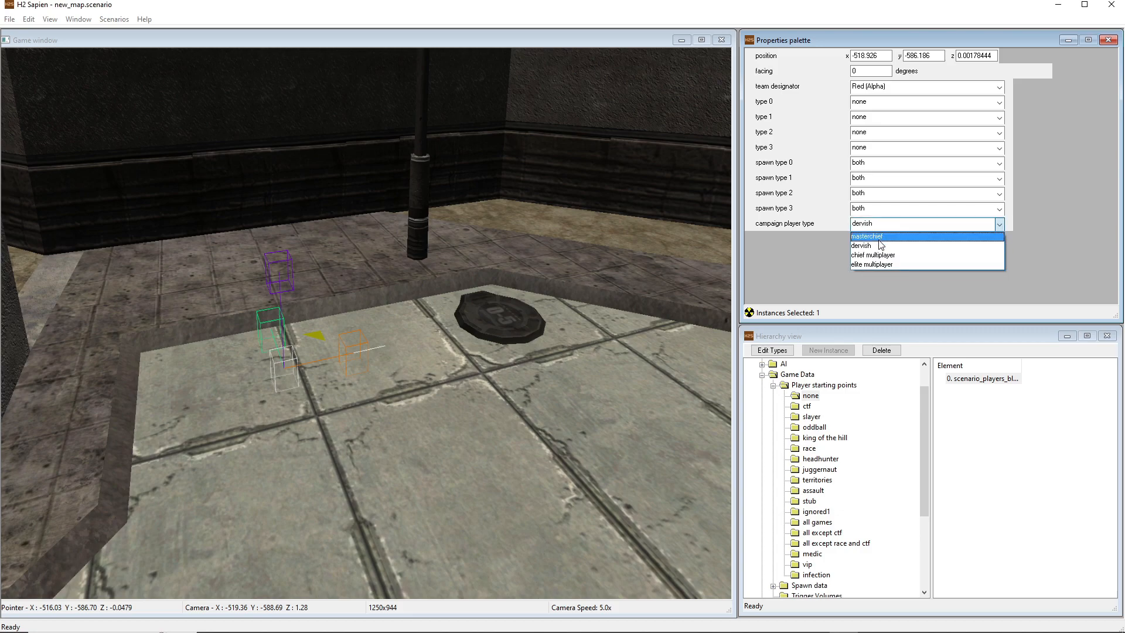
left_click(876, 256)
left_click(880, 224)
left_click(872, 264)
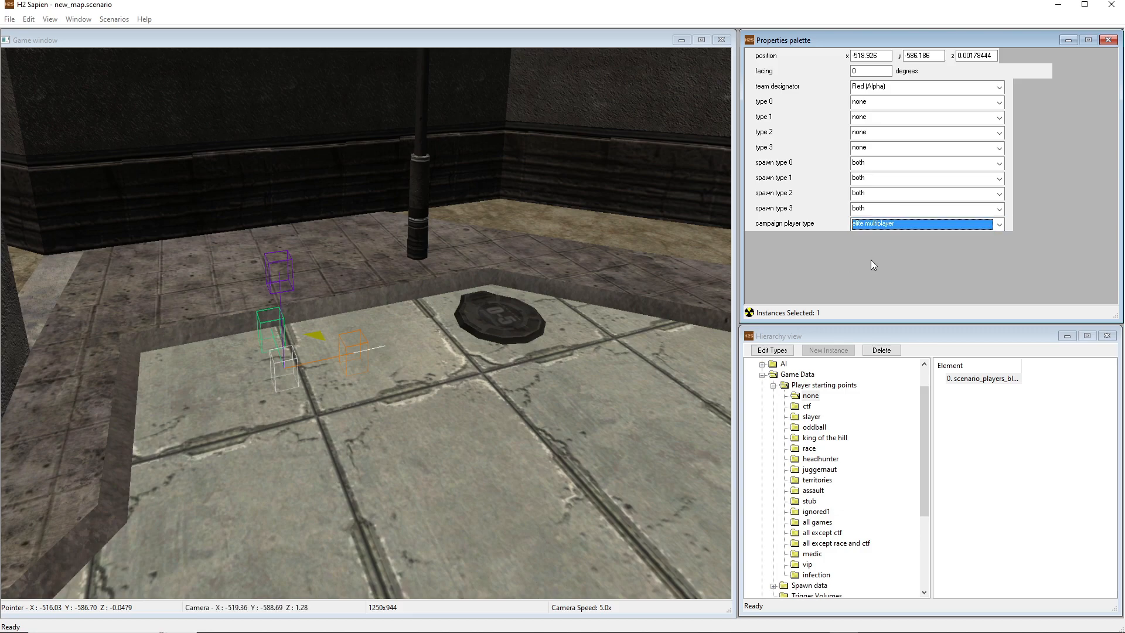
left_click(873, 226)
Rotate the starting point to face about -90 degrees and shift it slightly to about X -518.93, Y -586.24
left_click(323, 340)
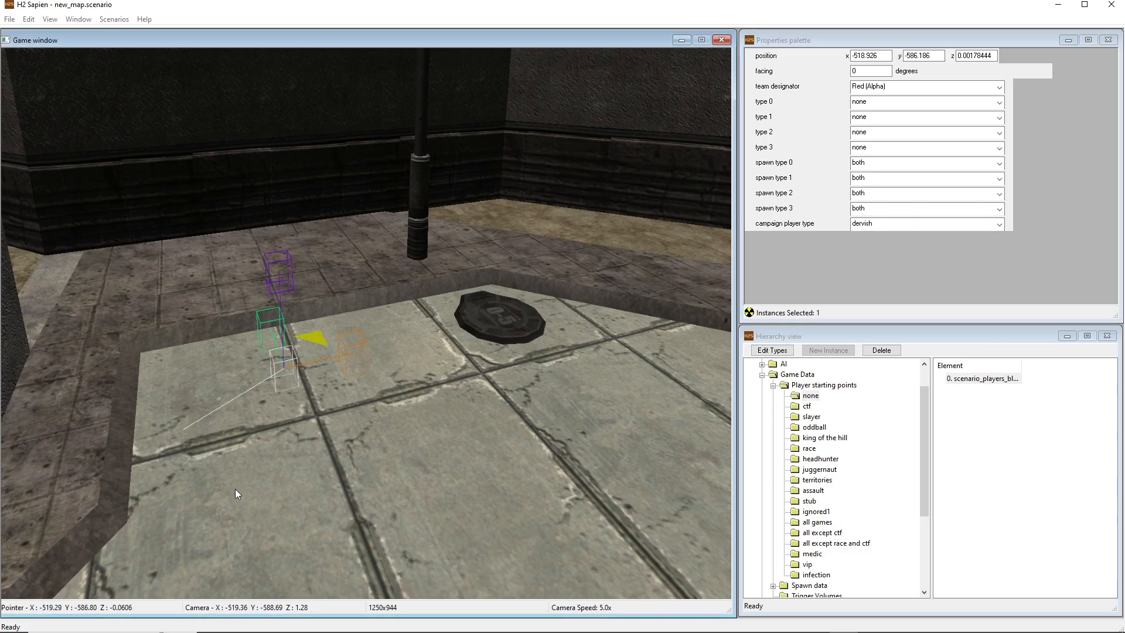
left_click_drag(434, 403, 434, 404)
middle_click_drag(426, 410, 326, 406)
key("d")
key("d")
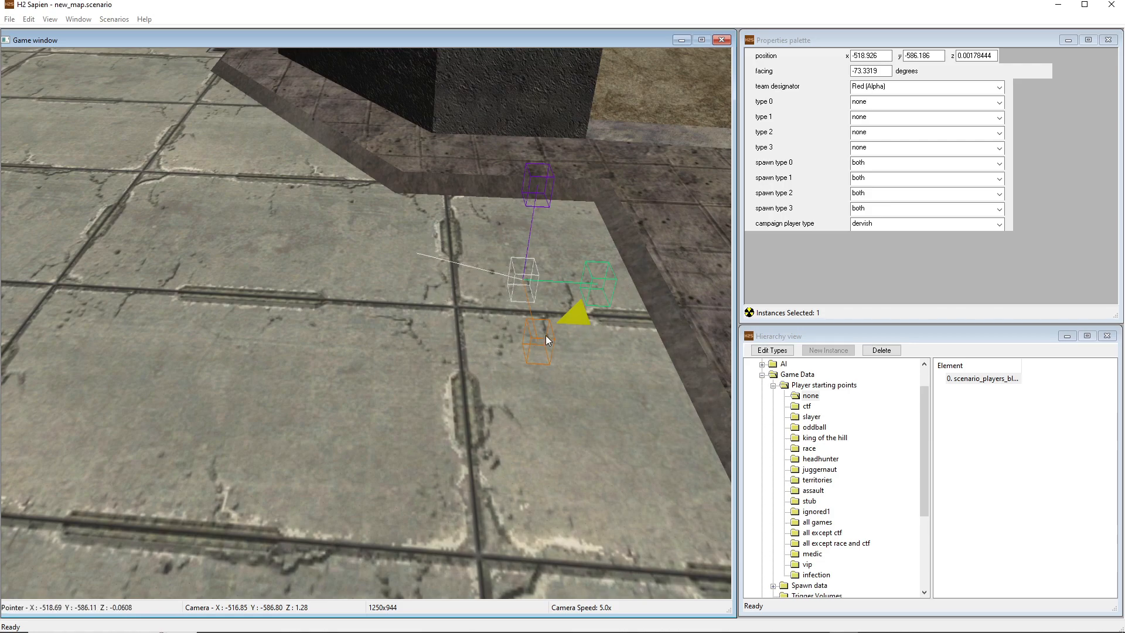
left_click_drag(619, 307, 590, 350)
mouse_move(519, 278)
left_mouse_down()
mouse_move(321, 378)
mouse_move(584, 315)
mouse_move(416, 270)
mouse_move(520, 301)
left_mouse_up()
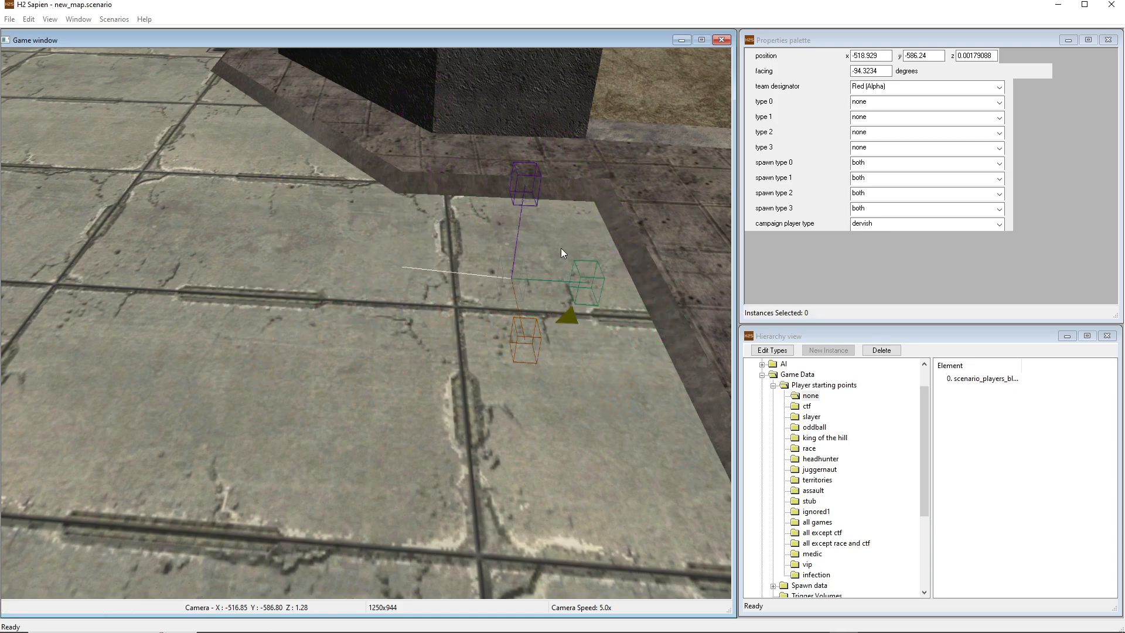
left_click(566, 316)
left_click_drag(575, 335, 594, 325)
mouse_move(595, 325)
middle_mouse_down()
mouse_move(569, 324)
mouse_move(615, 293)
mouse_move(663, 312)
middle_mouse_up()
Check the starting point's placement from several angles and save the scenario
key("s")
key("a")
key("a")
mouse_move(516, 340)
middle_mouse_down()
mouse_move(536, 353)
mouse_move(598, 352)
mouse_move(602, 389)
mouse_move(602, 378)
middle_mouse_up()
key("a")
key("a")
key("a")
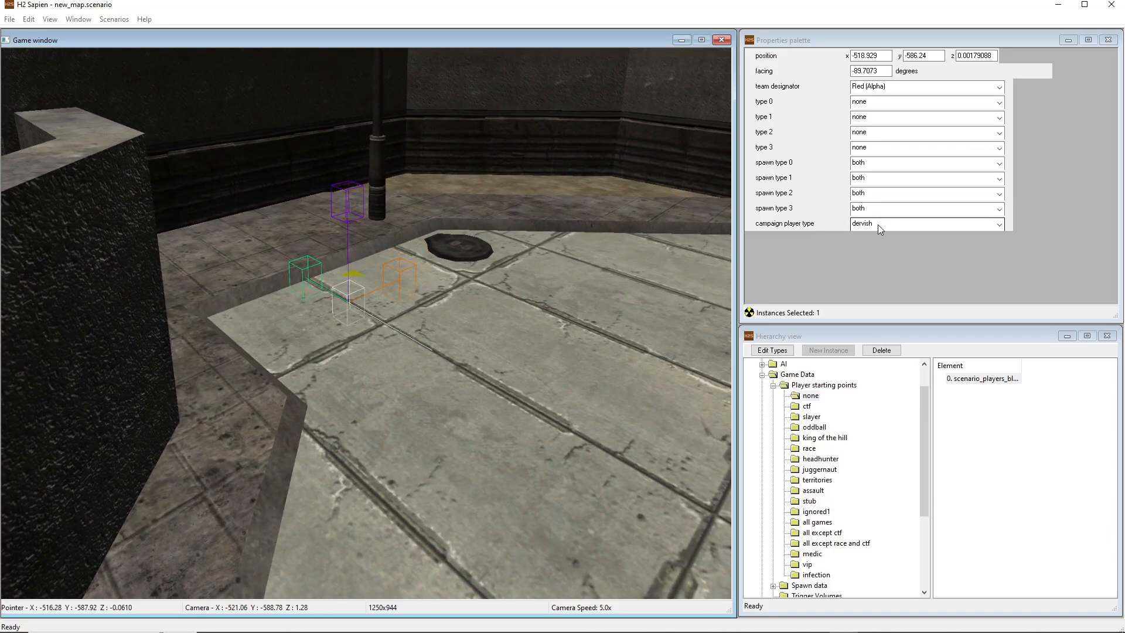
mouse_move(553, 340)
middle_mouse_down()
mouse_move(574, 327)
mouse_move(571, 343)
mouse_move(515, 377)
middle_mouse_up()
key("w")
key("d")
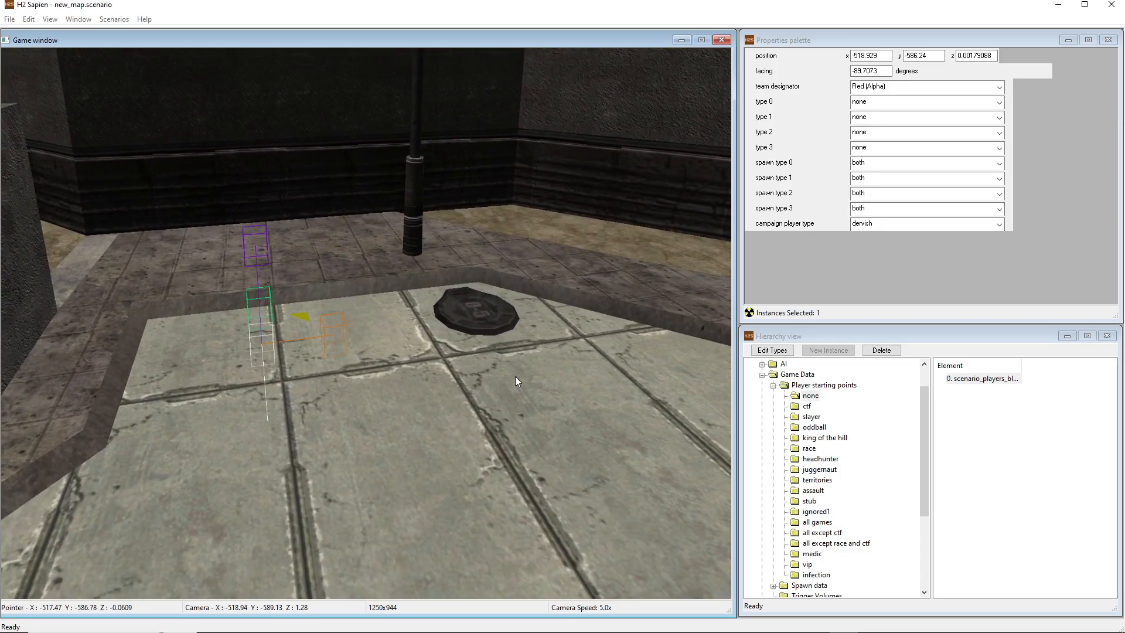
key("ctrl+s")
Minimize Sapien, launch halo2_tag_test.exe from the H2EK folder in a maximized window and choose the player profile
middle_click_drag(446, 391, 450, 361)
key("a")
key("a")
key("w")
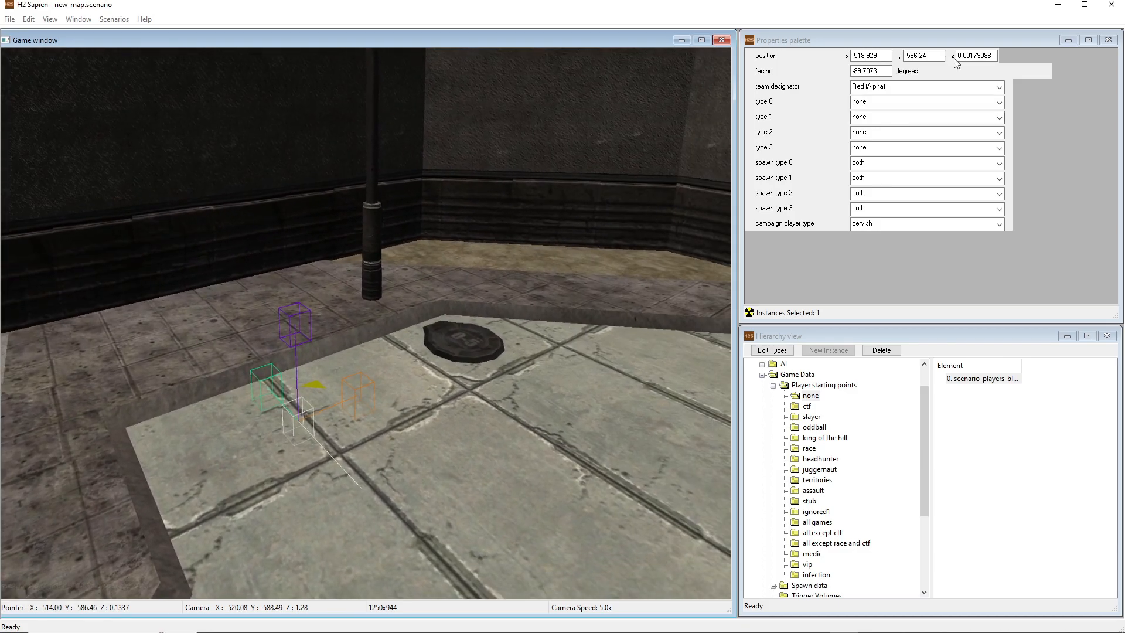
left_click(1070, 8)
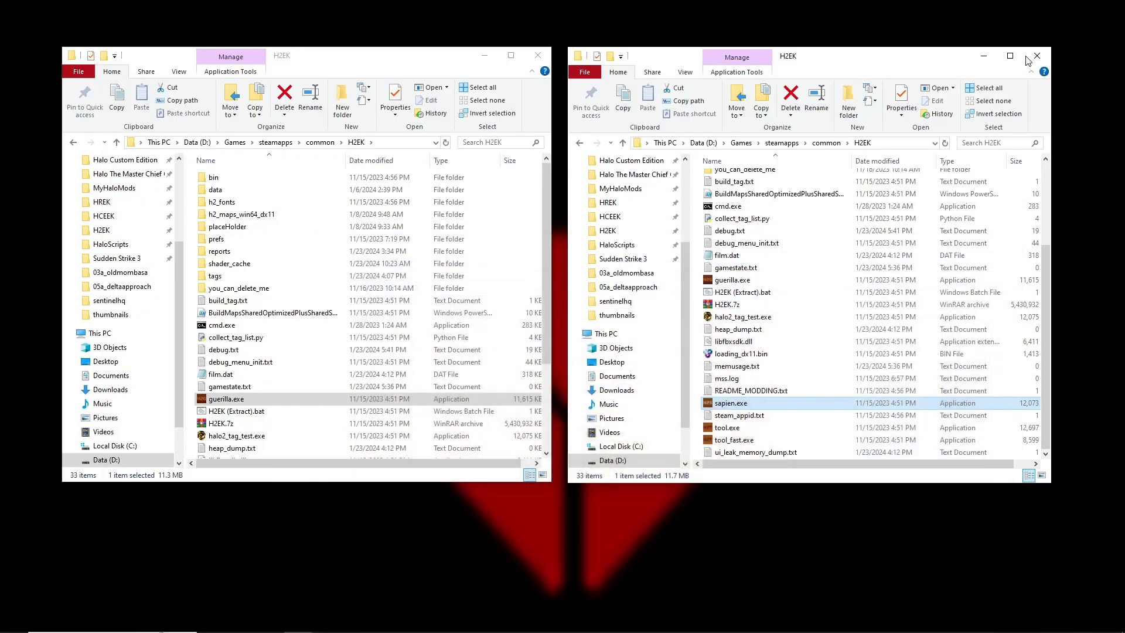
left_click(729, 317)
double_click(743, 317)
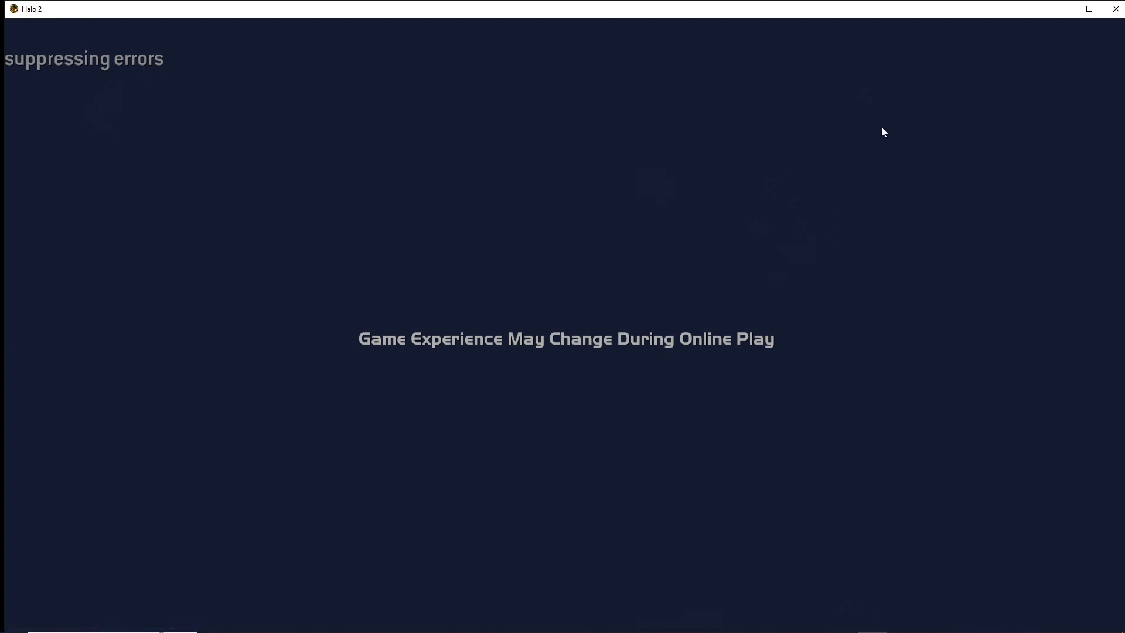
left_click(1093, 8)
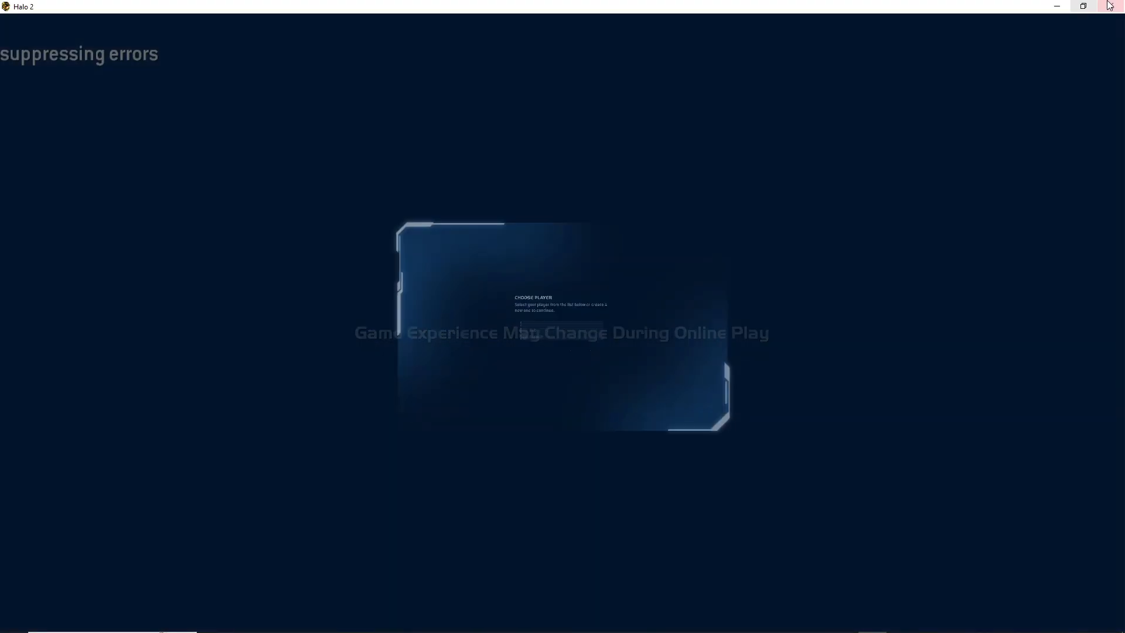
left_click(580, 345)
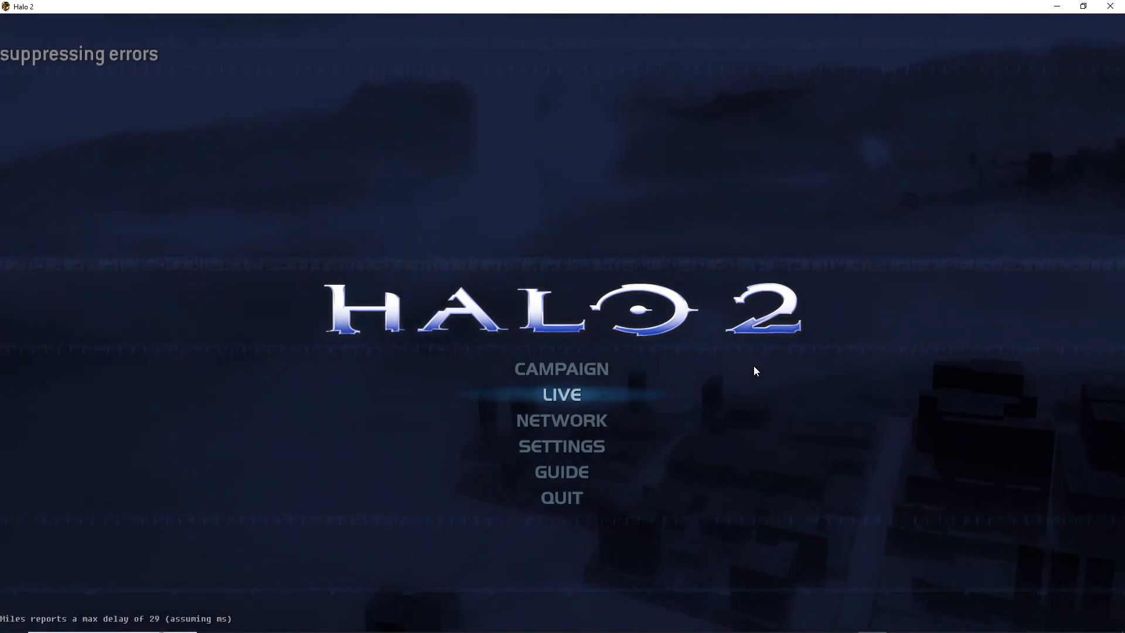
Load the new level through the developer console with the command game_start scenarios\solo\new_map\new_map
key("grave")
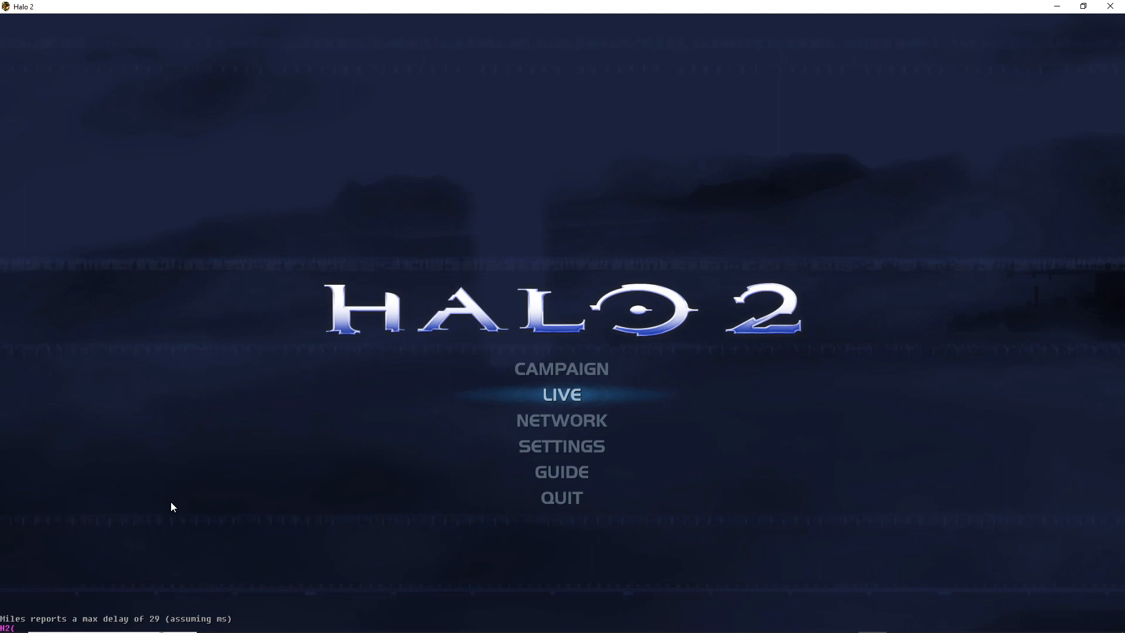
type("ame start")
type("cer")
key("BackSpace")
key("BackSpace")
key("BackSpace")
key("BackSpace")
key("BackSpace")
key("BackSpace")
key("BackSpace")
type("cenarios\\")
type("solo\\new map\\")
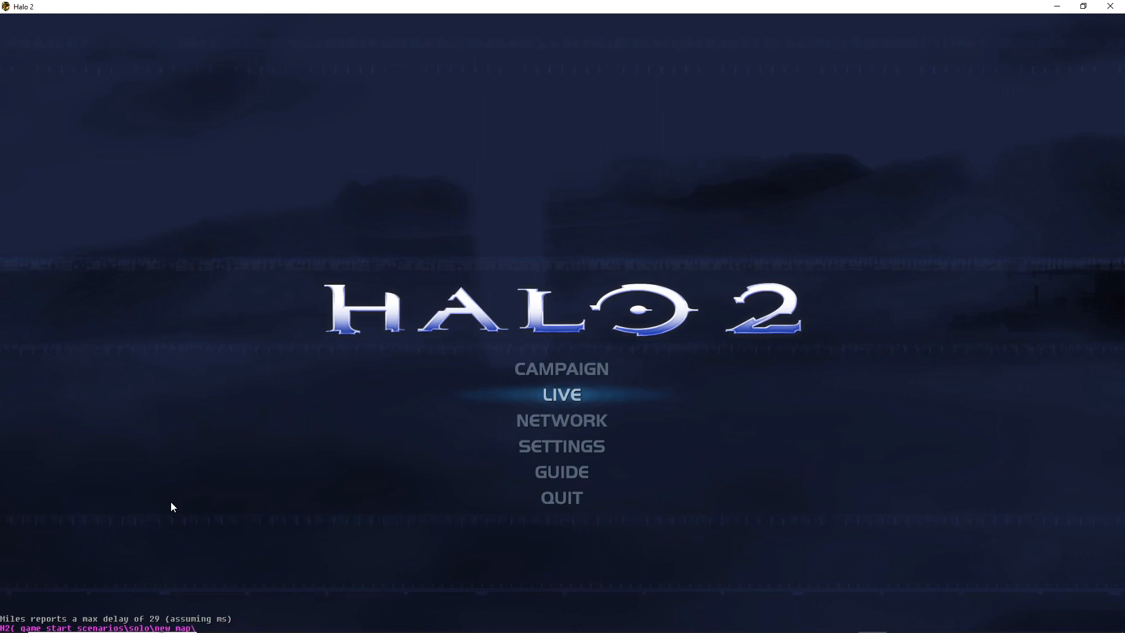
type("new")
type("_map")
key("Return")
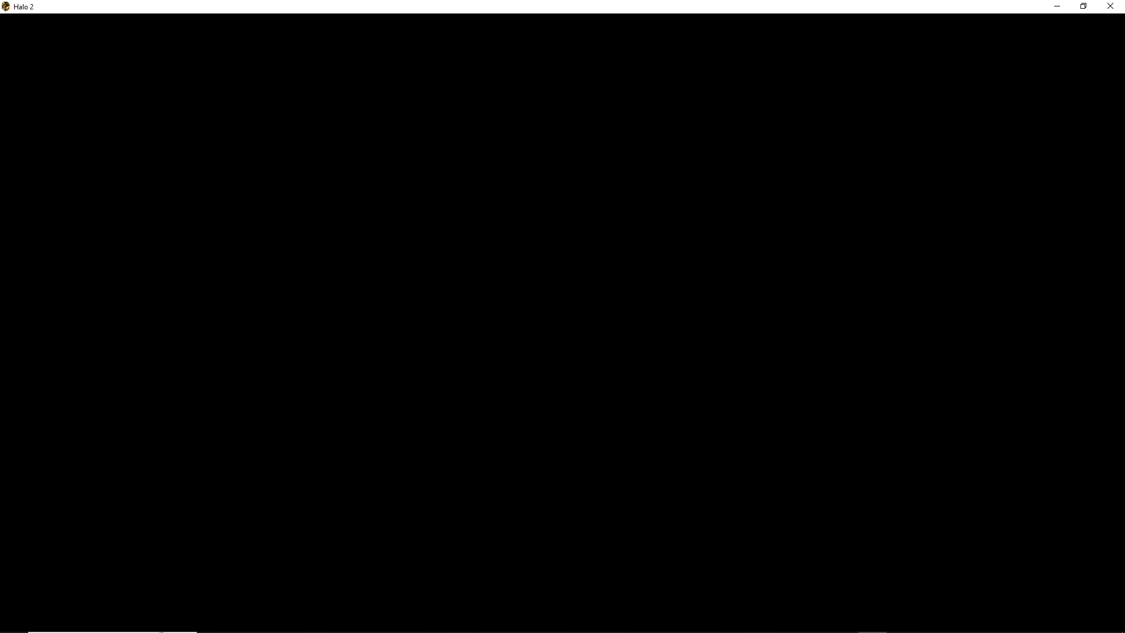
Save and exit the test level to the main menu, and bring up the command game_start scenarios\solo\new_map\new_map in the console
key("Escape")
left_click(402, 383)
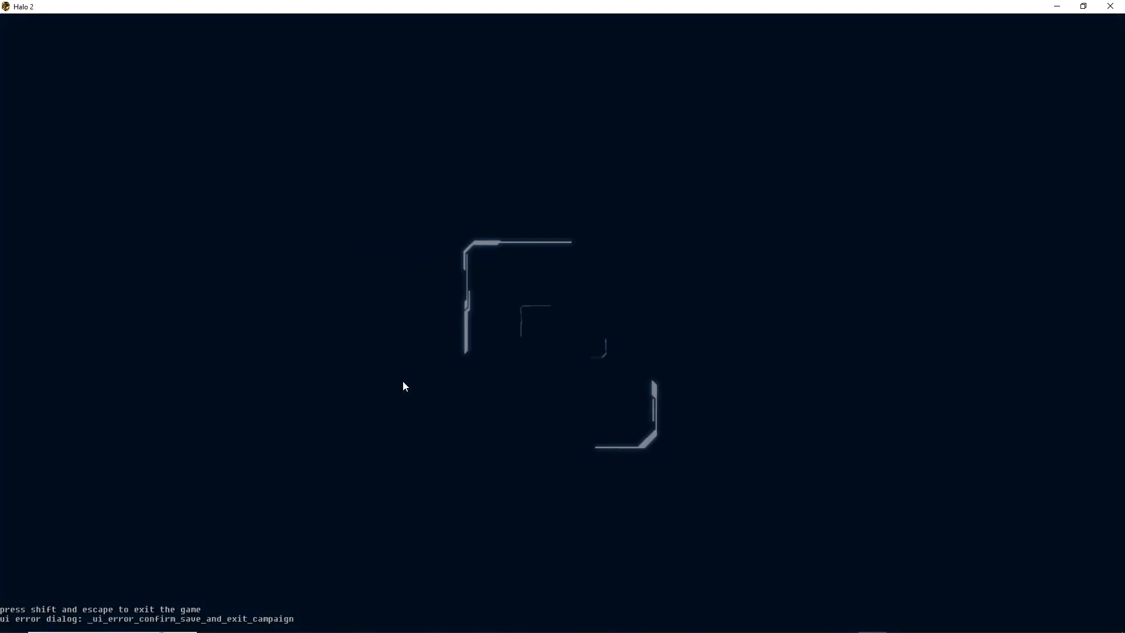
left_click(510, 384)
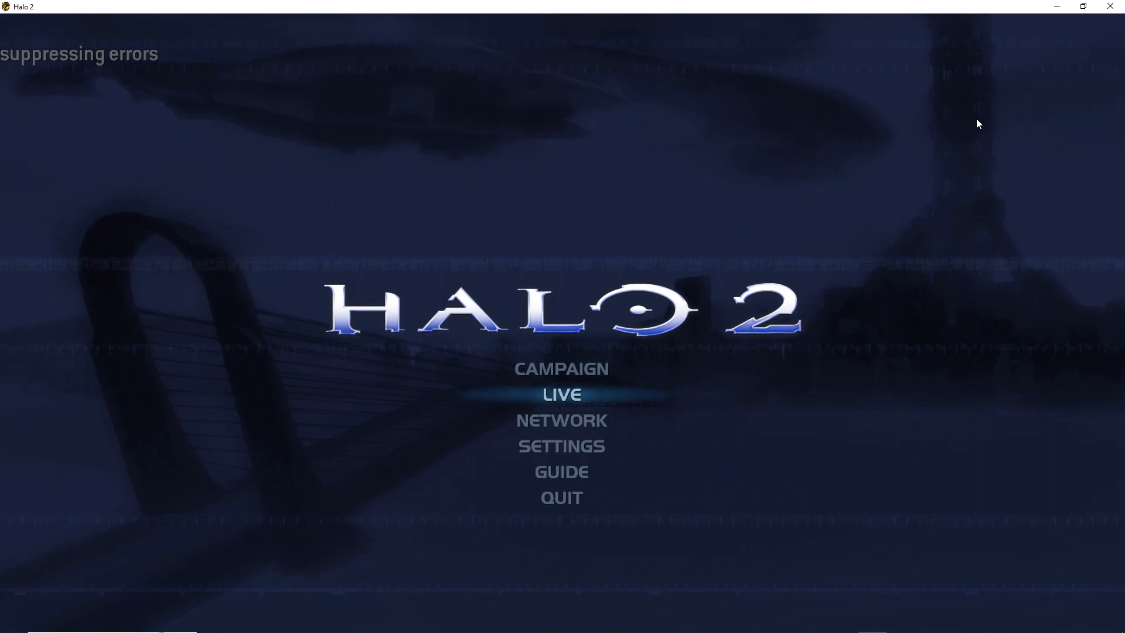
type("game_start scenarios\\solo\\new_map\\new_map")
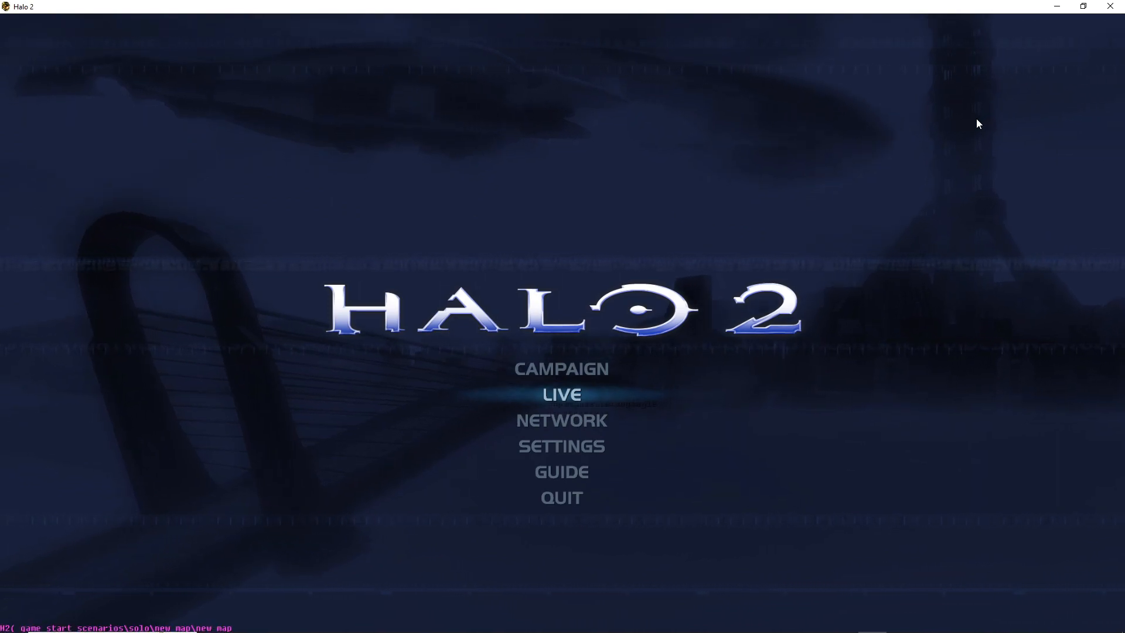
key("grave")
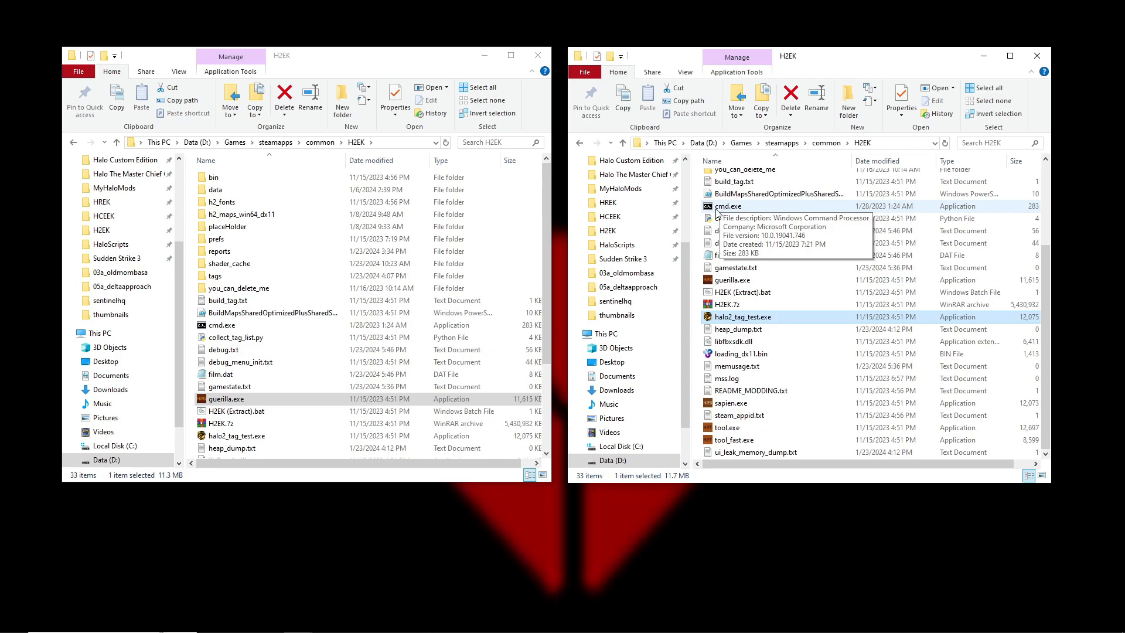
Browse from the H2EK folder to data\scenarios in one of the two File Explorer windows
scroll(787, 303, "up", 3)
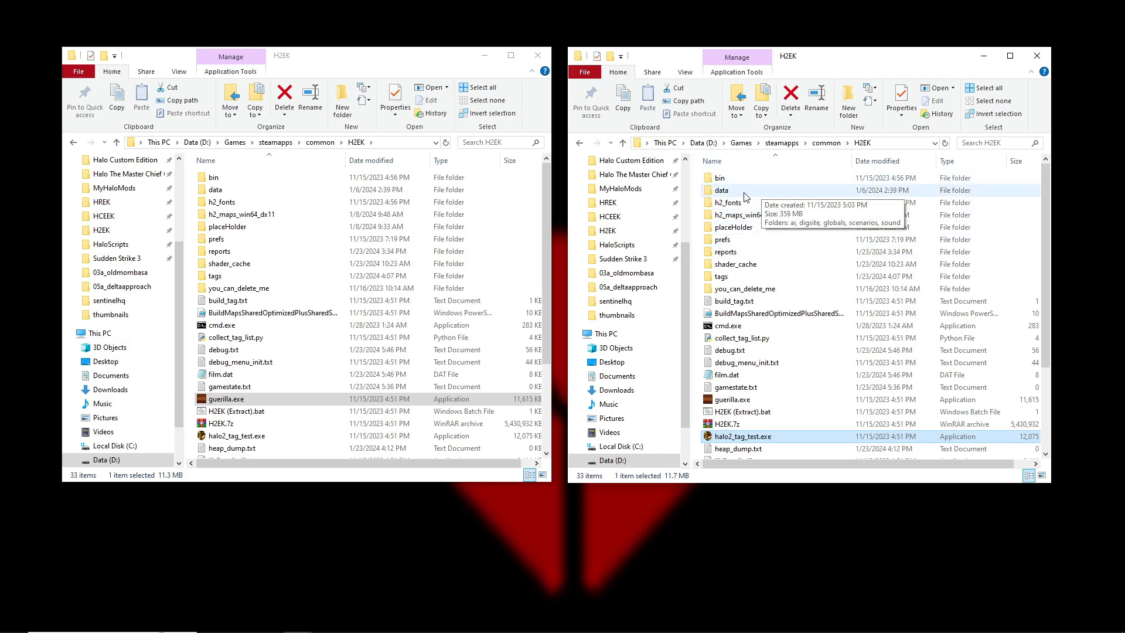
left_click(720, 197)
double_click(727, 193)
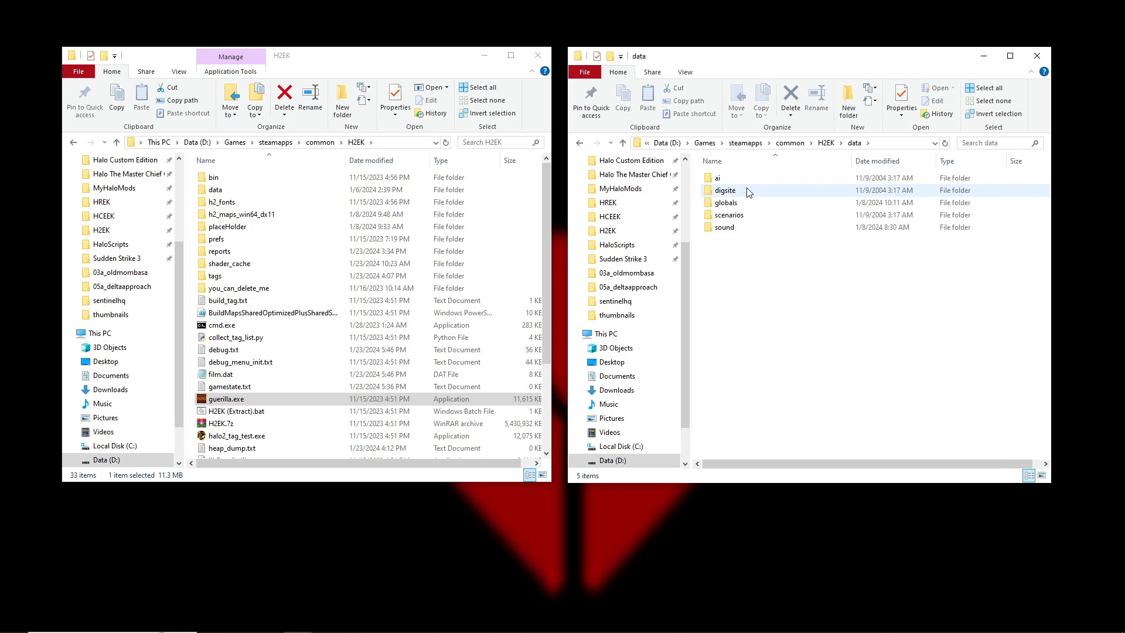
double_click(733, 216)
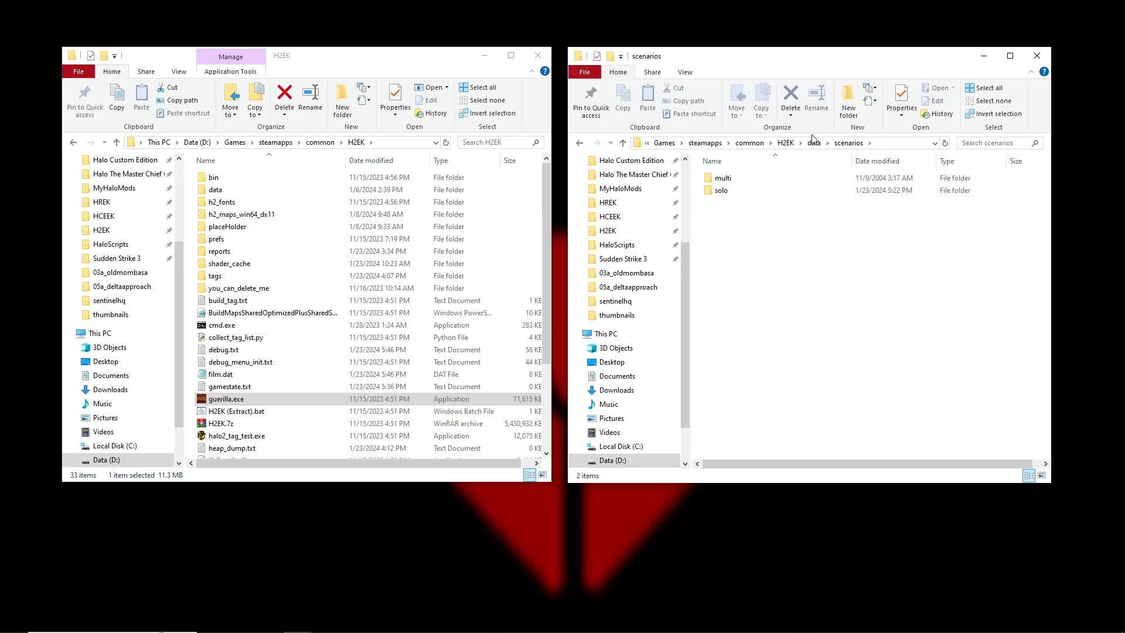
Browse to tags\scenarios\solo\new_map in the other H2EK File Explorer window
left_click(234, 277)
double_click(234, 278)
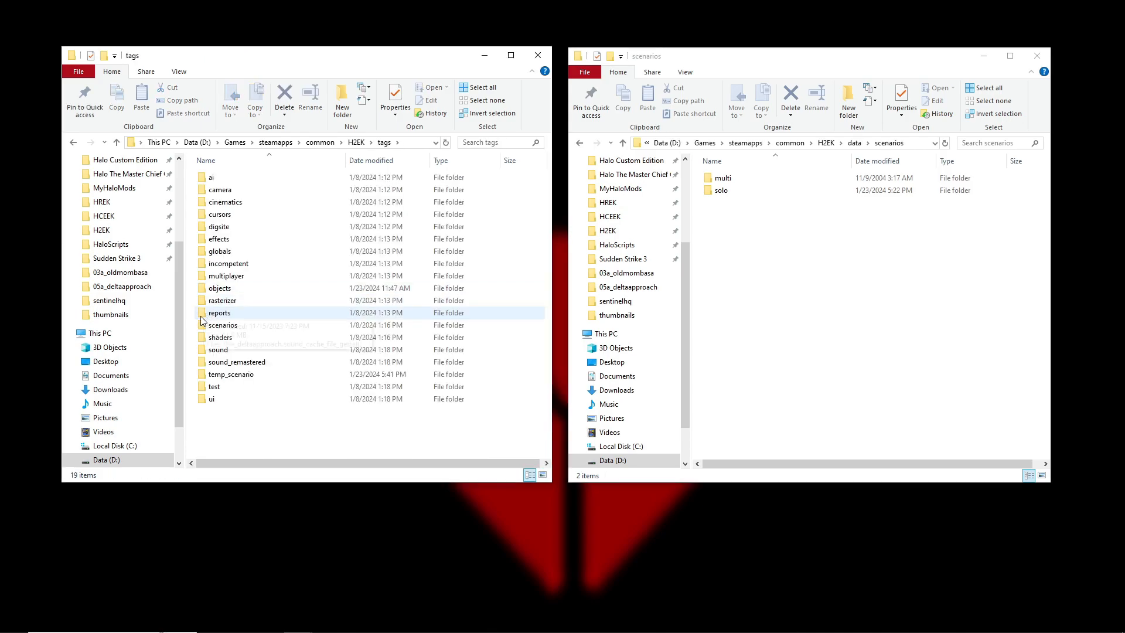
double_click(221, 319)
double_click(220, 302)
double_click(232, 362)
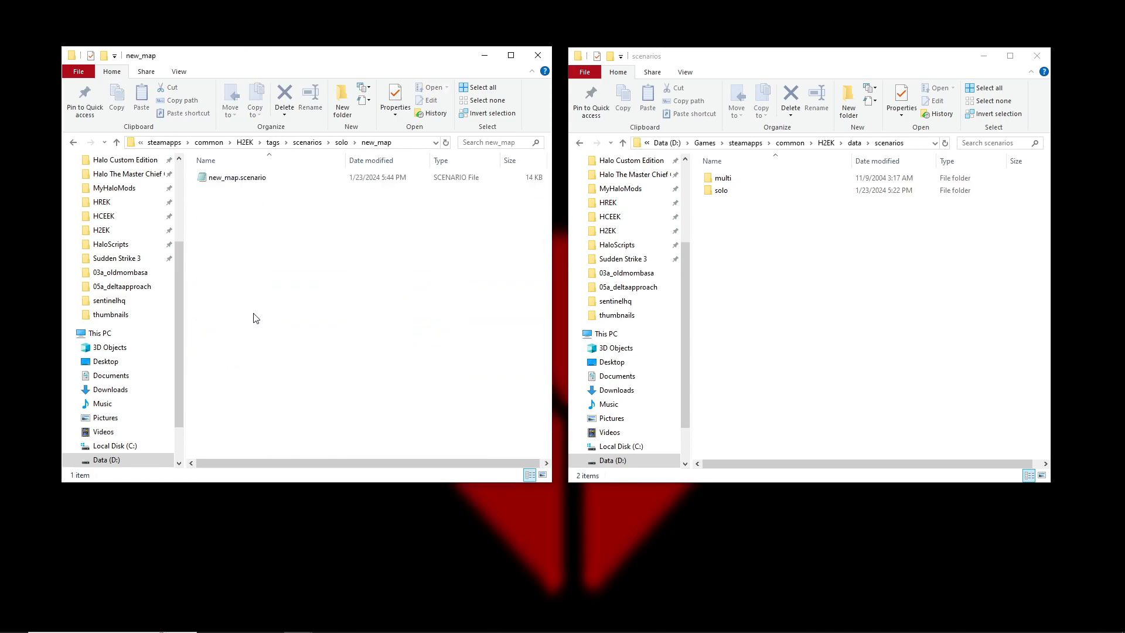
Create a folder named new_map inside data\scenarios\solo
left_click(773, 269)
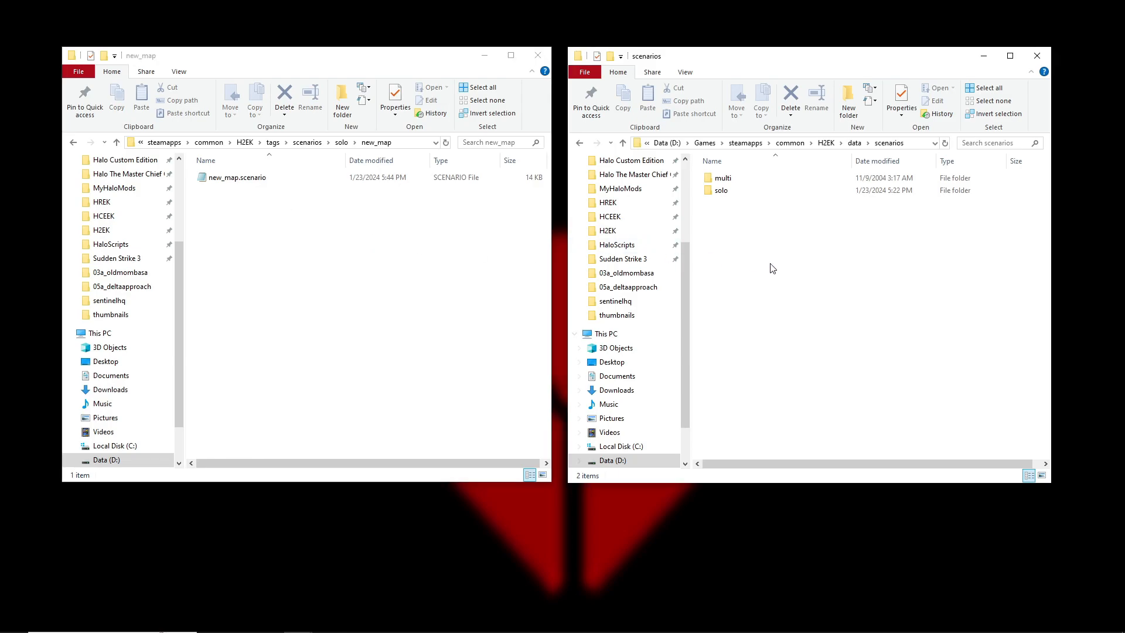
double_click(741, 195)
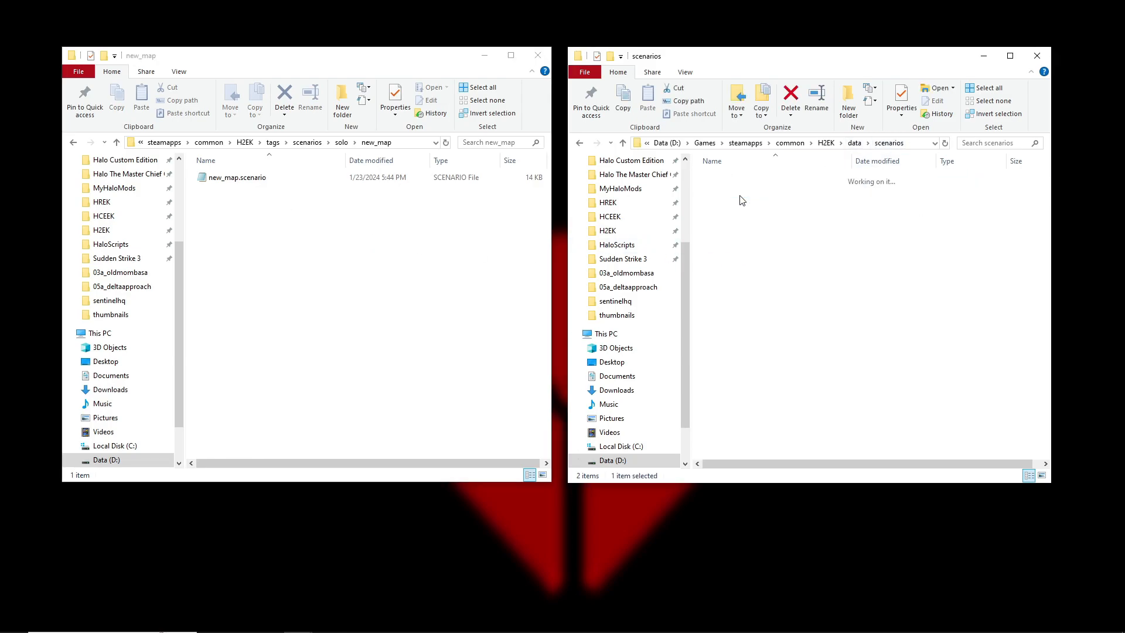
right_click(1048, 367)
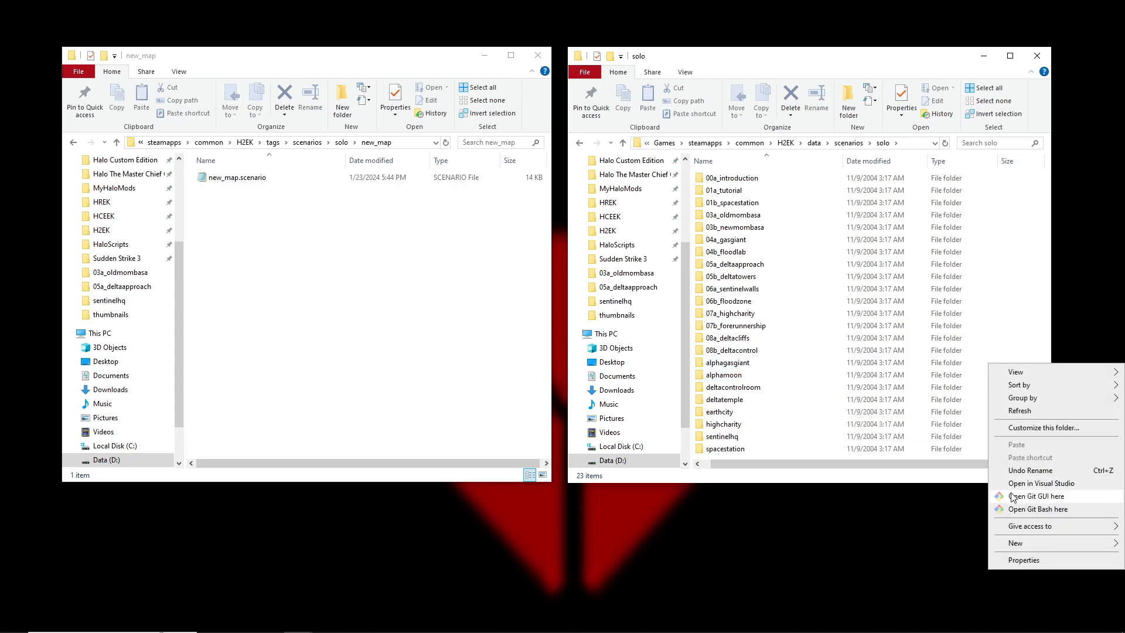
mouse_move(1025, 544)
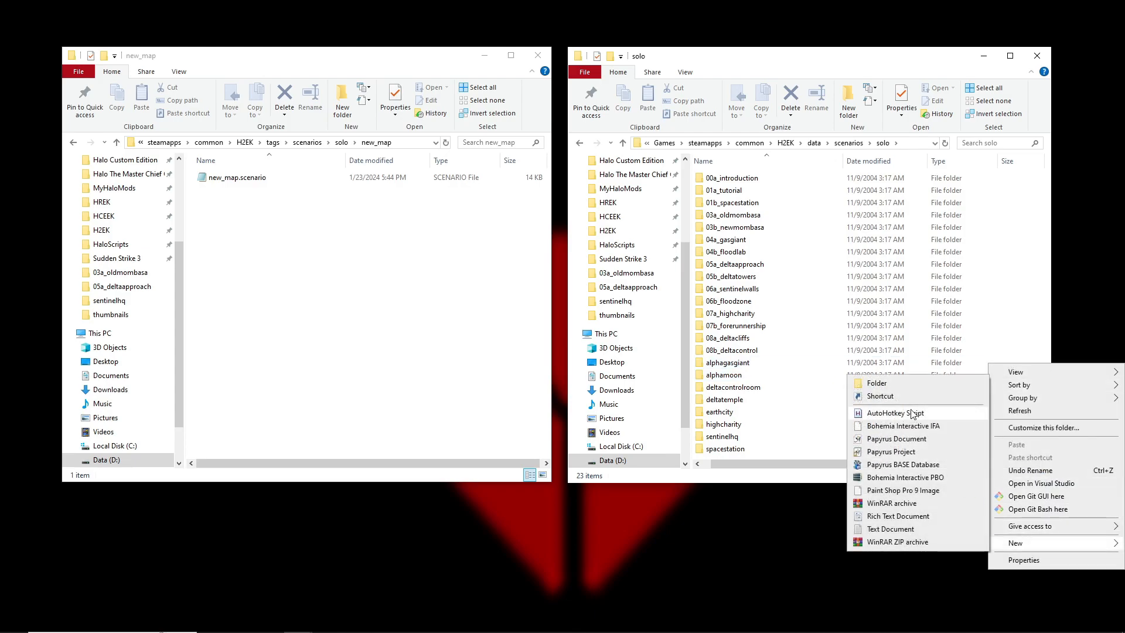
left_click(877, 384)
type("new_map")
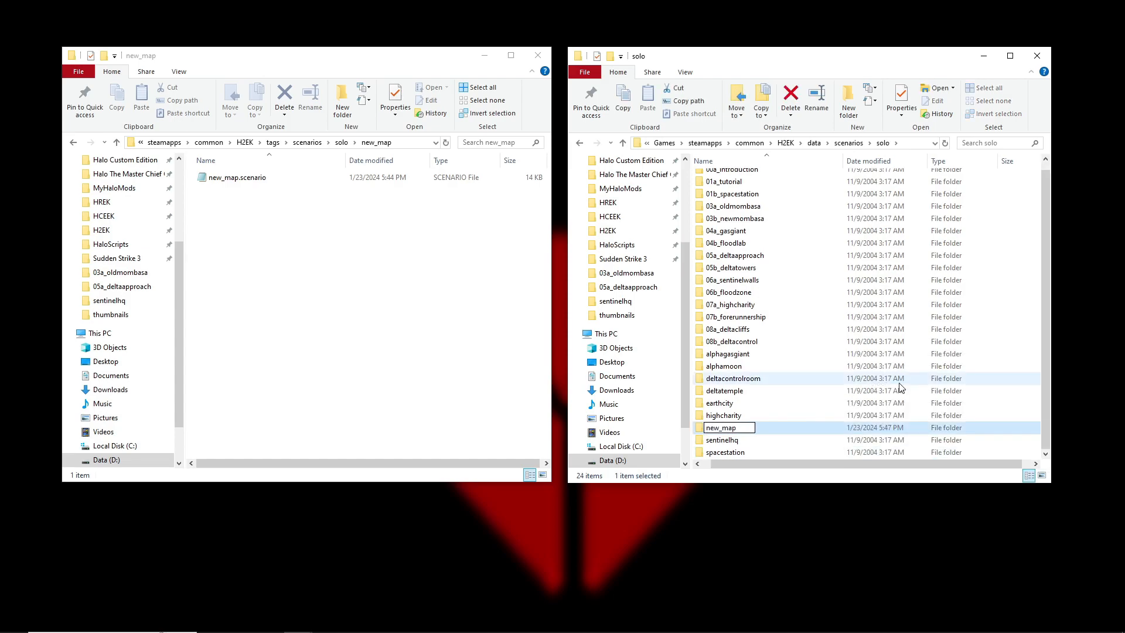
key("Return")
Create a folder named scripts inside data\scenarios\solo\new_map
double_click(743, 428)
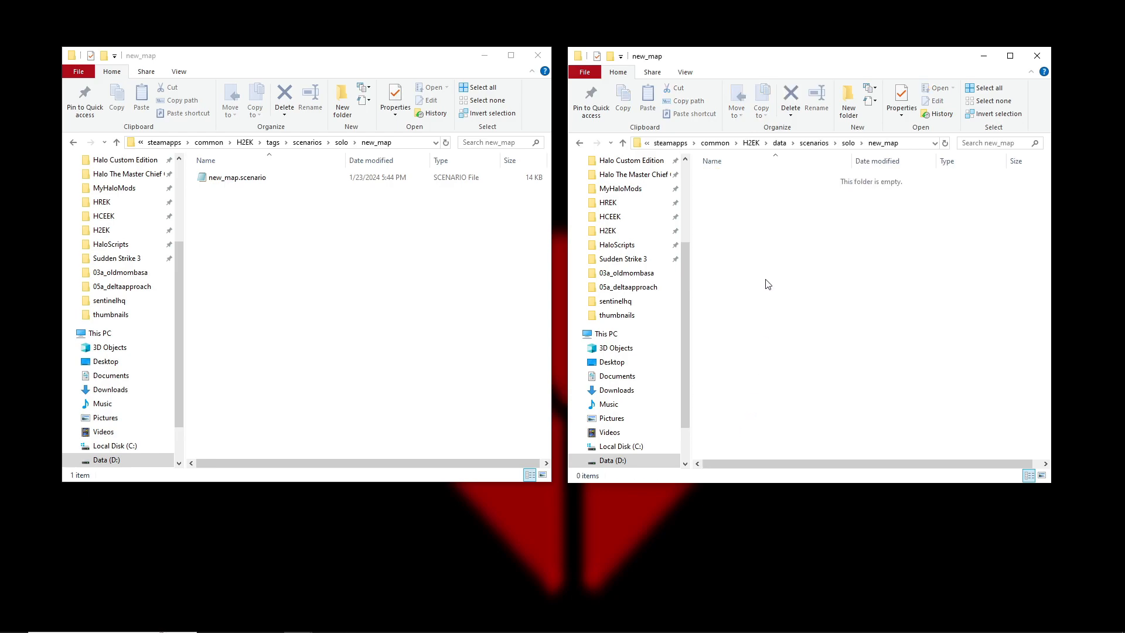
right_click(779, 244)
mouse_move(832, 425)
left_click(939, 421)
type("scripts")
key("Return")
Create a text document named scripts.txt inside the new scripts folder
double_click(736, 180)
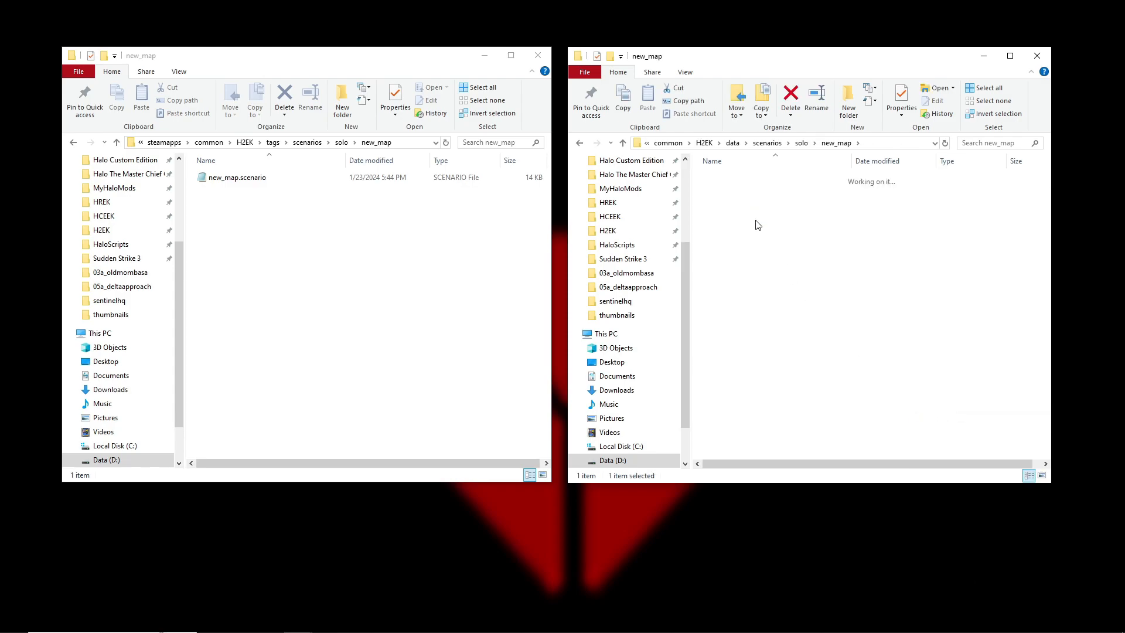
right_click(769, 247)
mouse_move(788, 424)
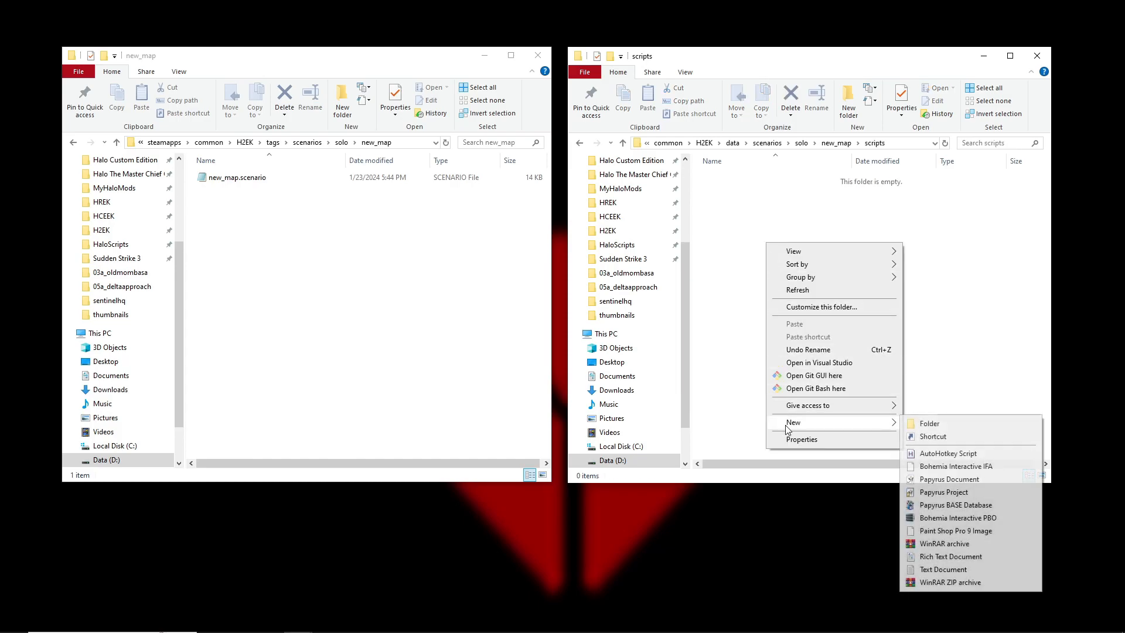
left_click(942, 569)
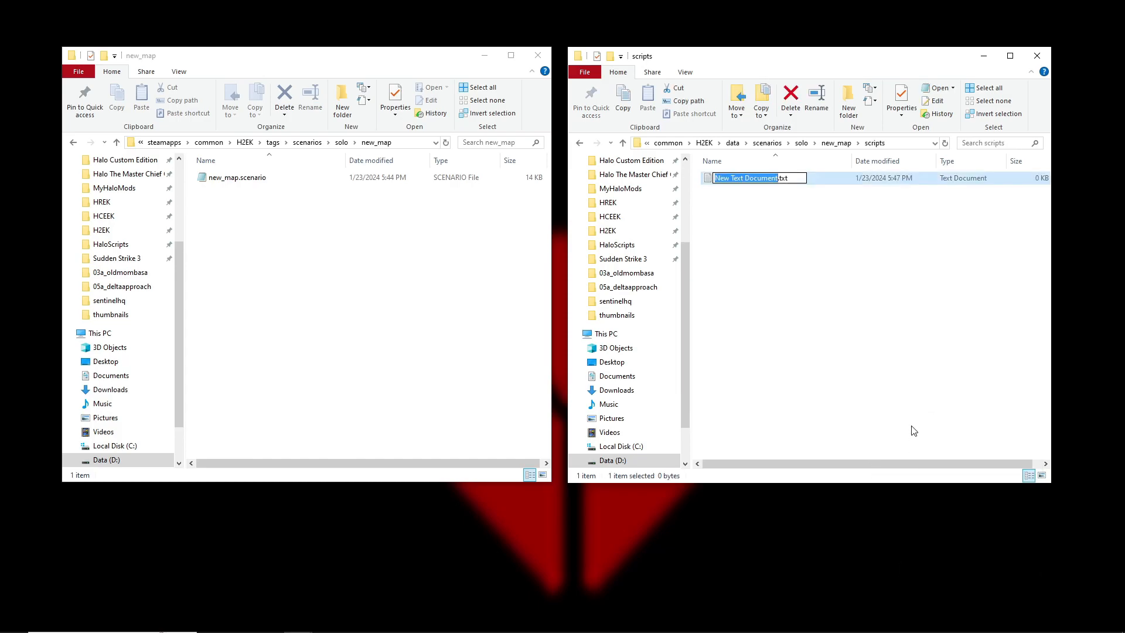
type("scripts")
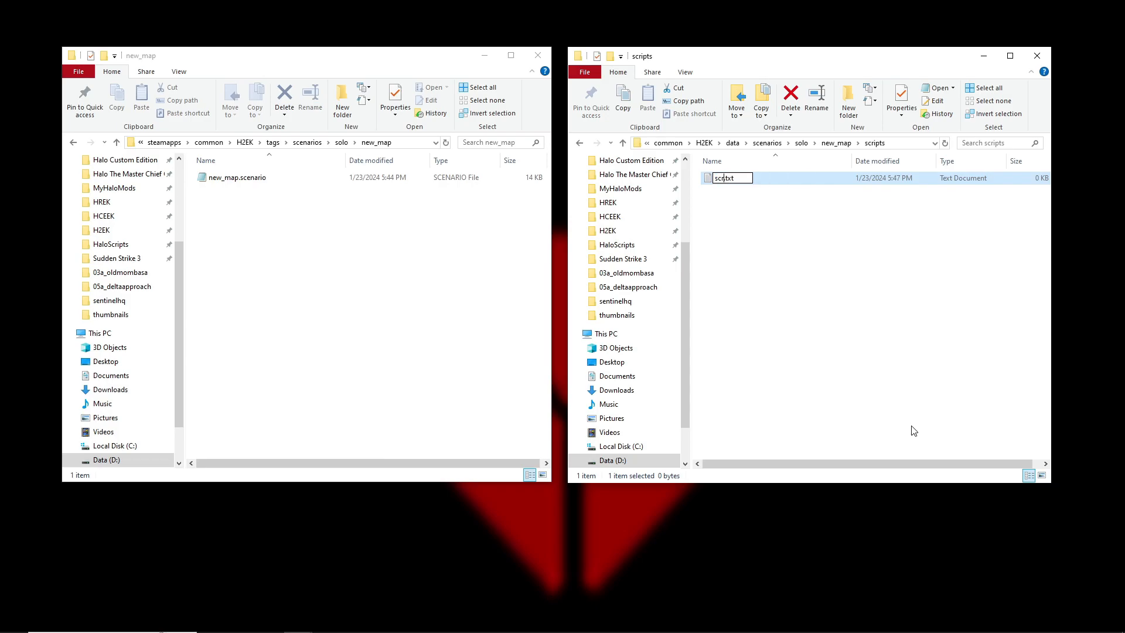
key("Return")
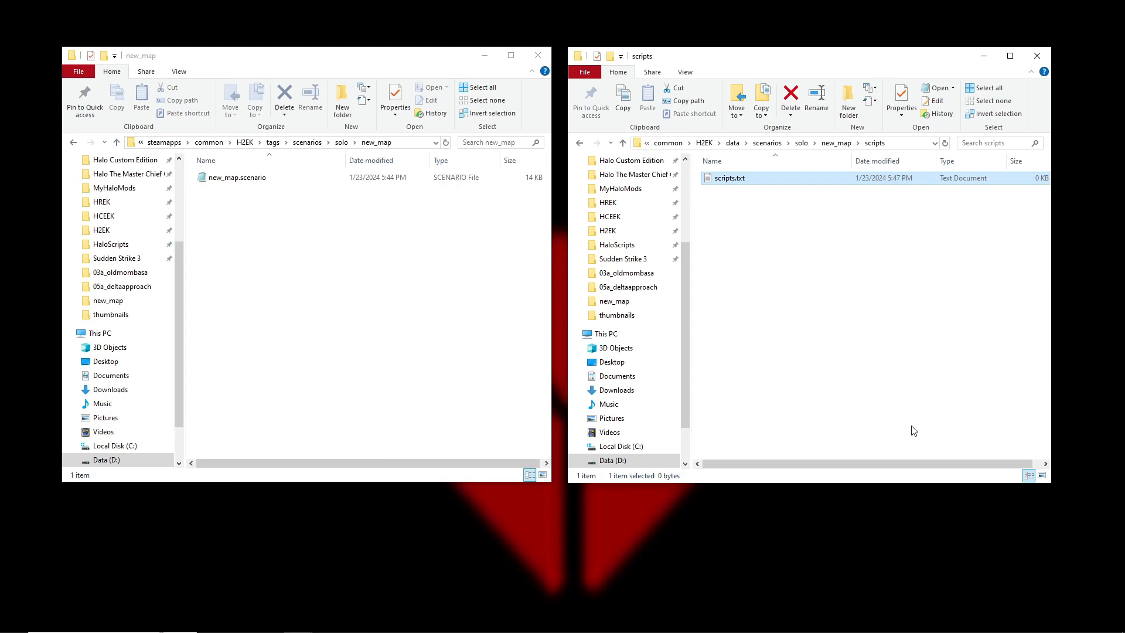
left_click(768, 270)
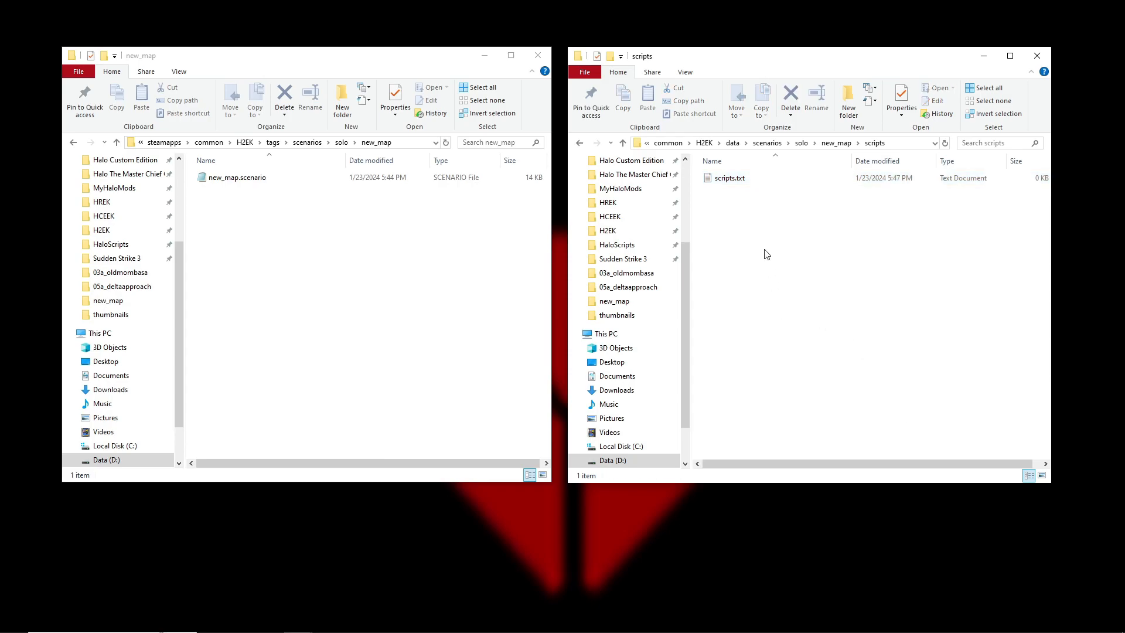
Open scripts.txt in Notepad and move its window in front of the two folder windows
left_click(741, 181)
double_click(741, 181)
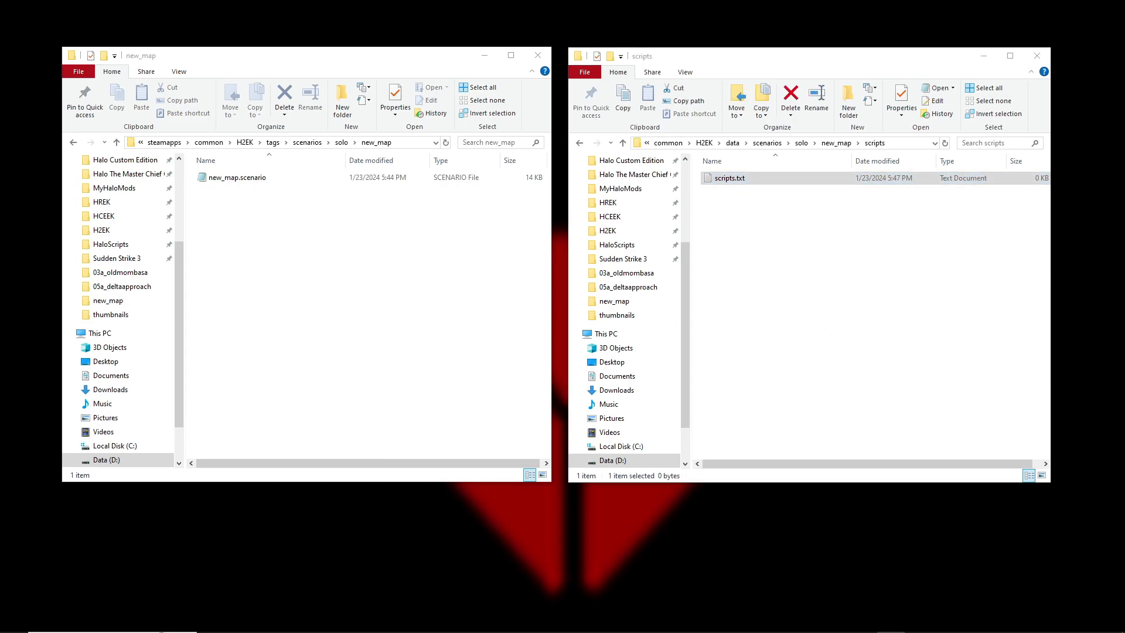
left_click_drag(1062, 117, 523, 114)
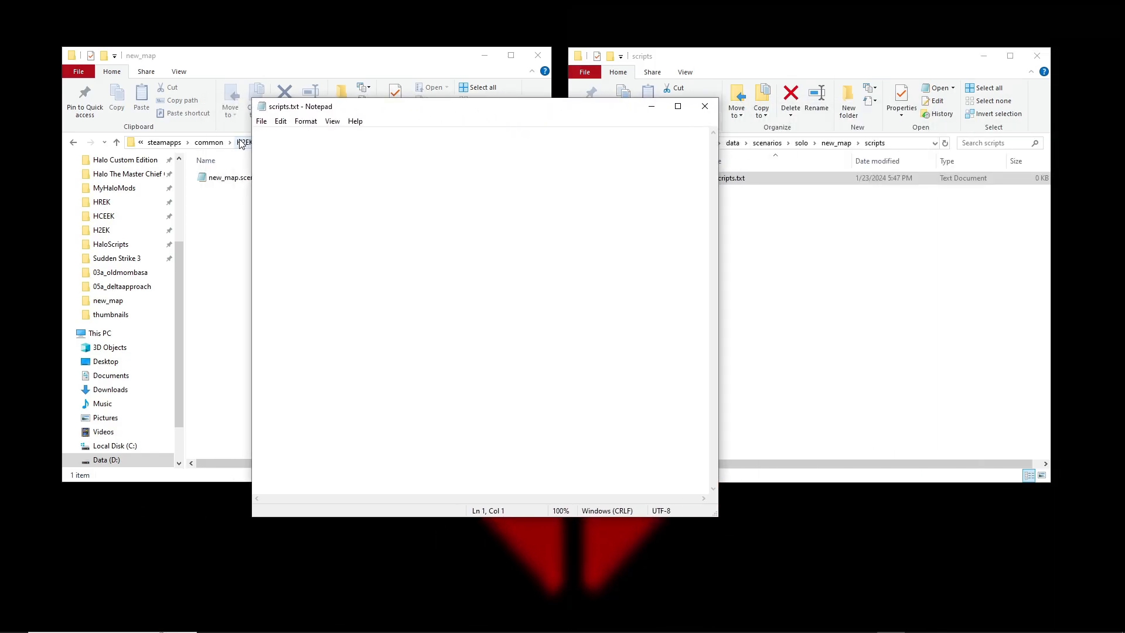
left_click_drag(508, 119, 447, 106)
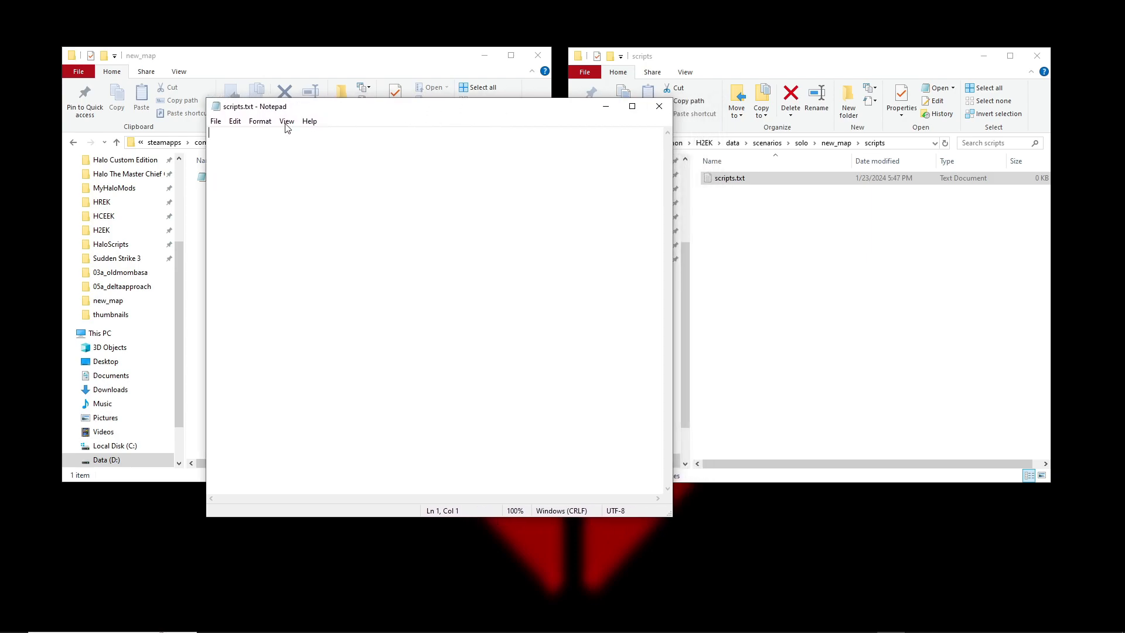
Save the empty document as scripts.hsc with the All Files type in the scripts folder, and close Notepad
left_click(215, 121)
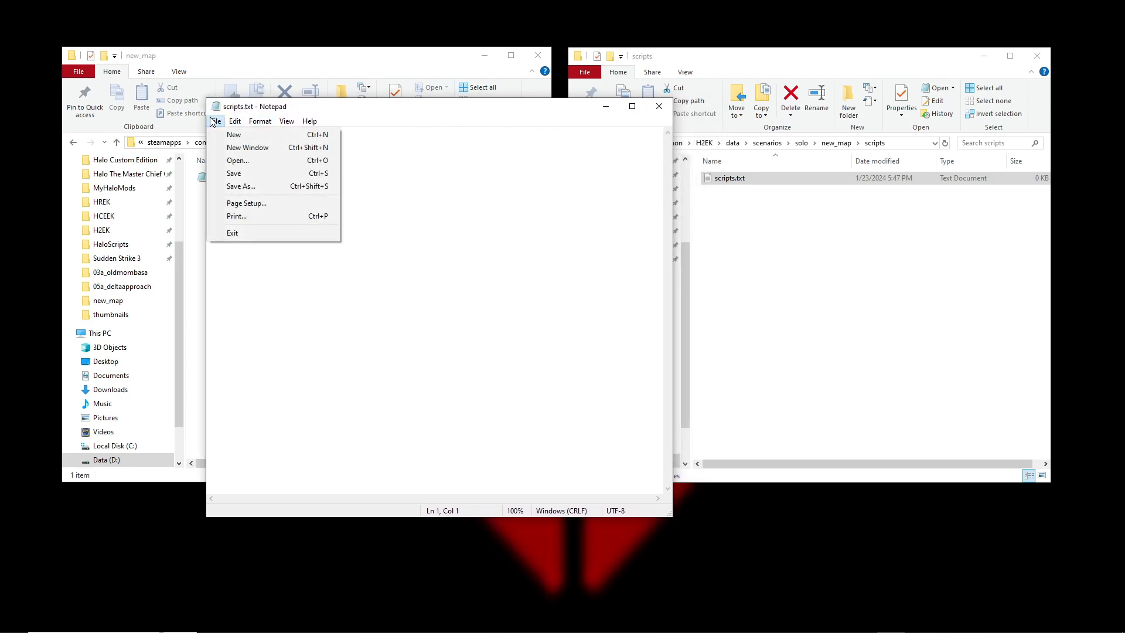
left_click(231, 186)
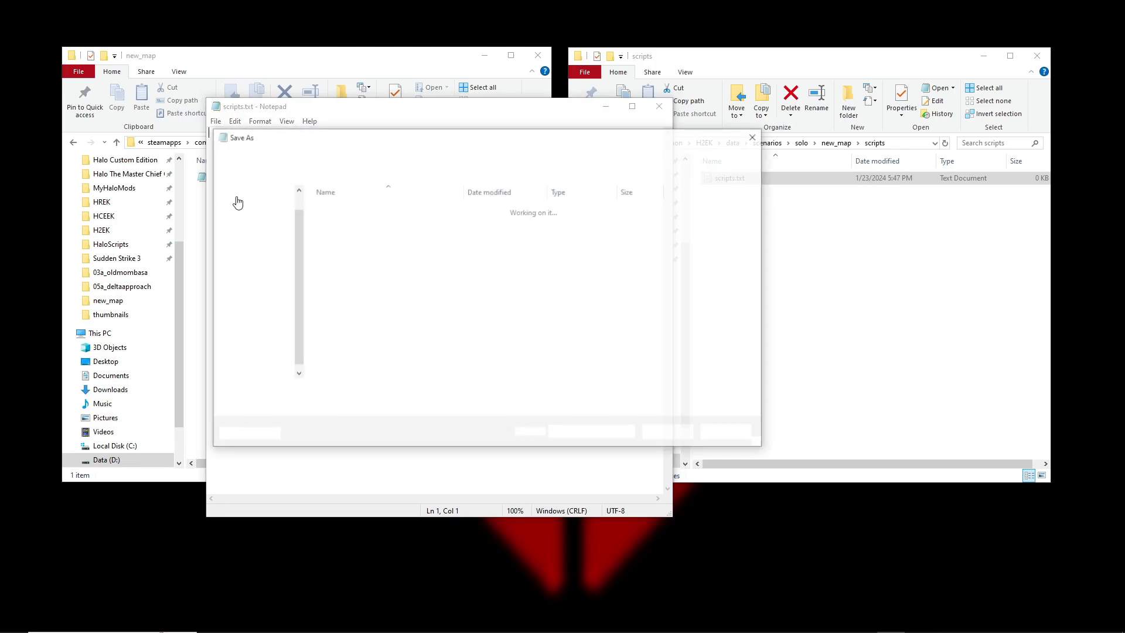
left_click(311, 406)
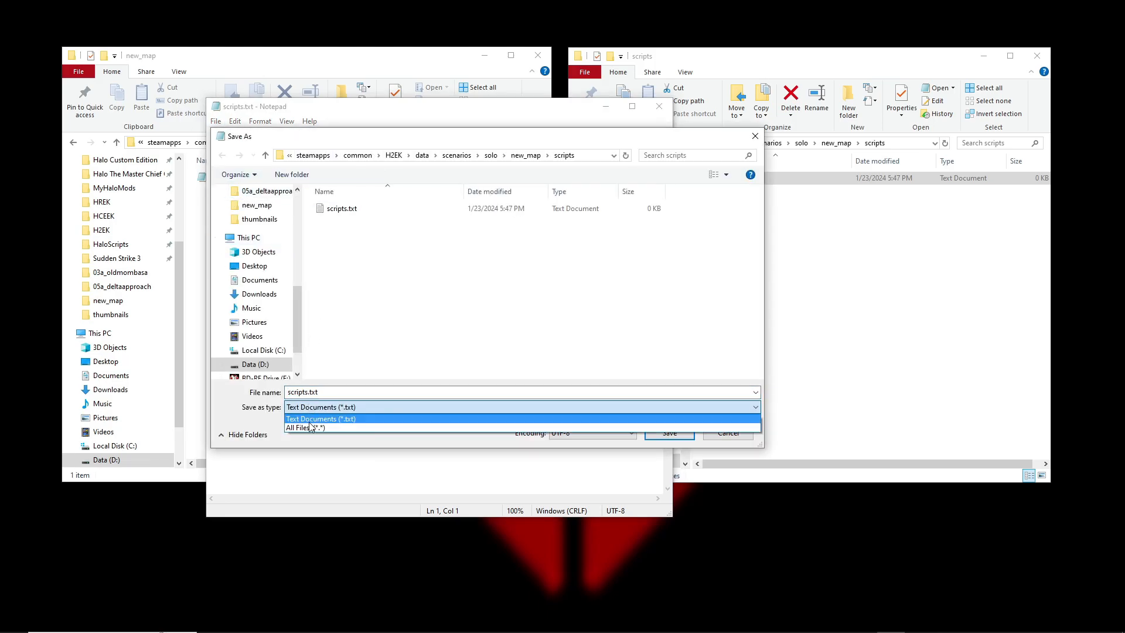
left_click(310, 429)
left_click(334, 391)
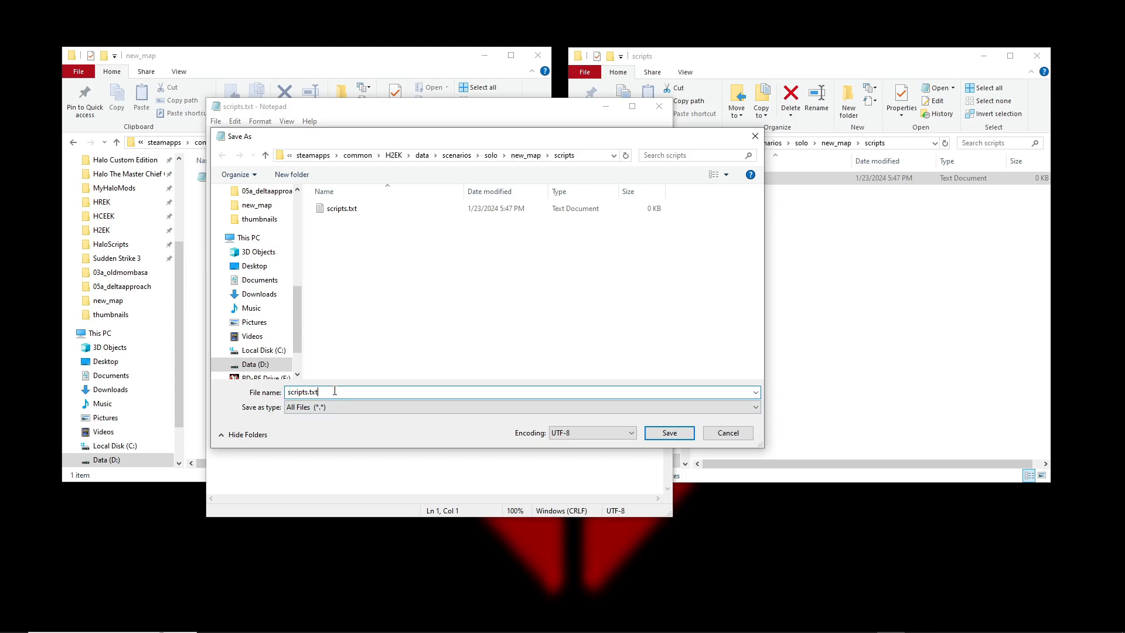
key("BackSpace")
key("BackSpace")
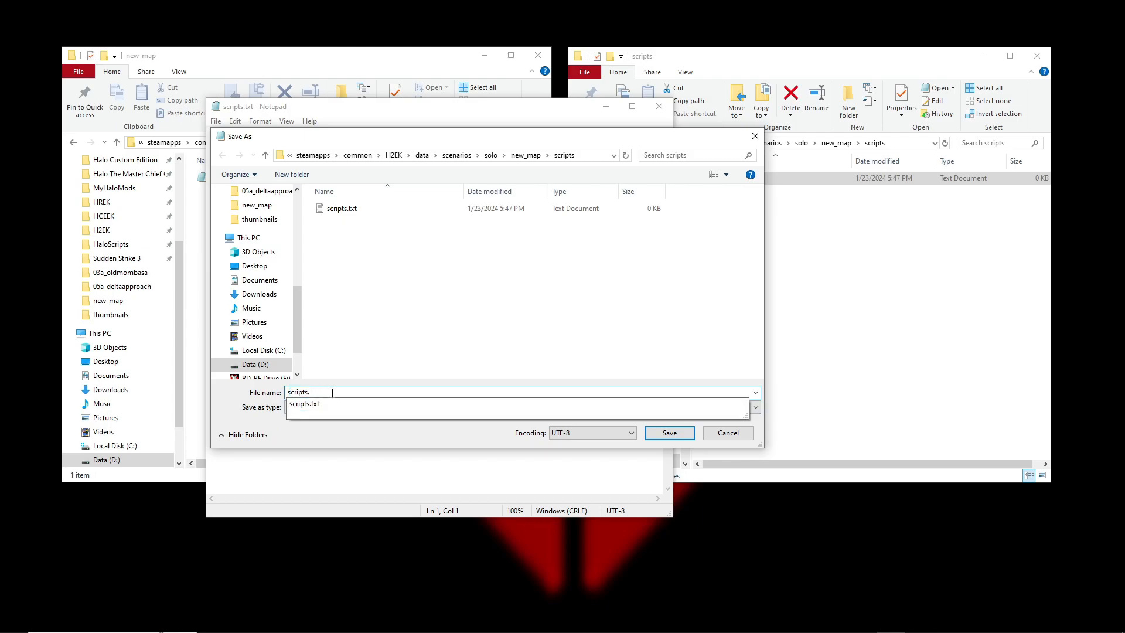
type("hsc")
left_click(660, 433)
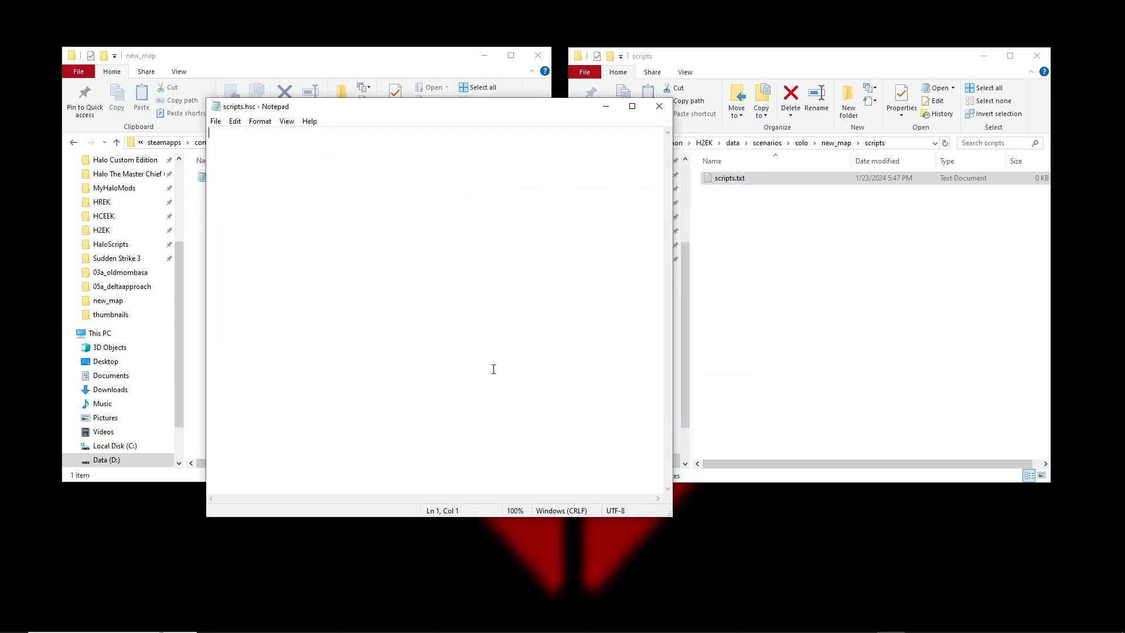
left_click(655, 107)
Delete scripts.txt from the scripts folder and select scripts.hsc
left_click(739, 181)
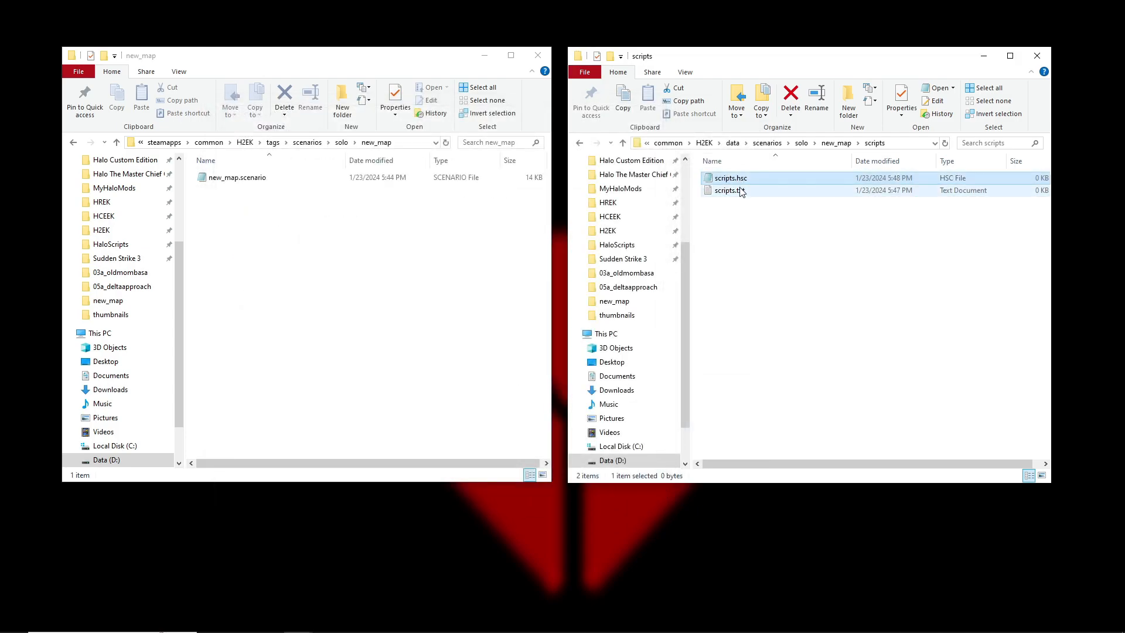
left_click(739, 189)
key("Delete")
left_click(734, 182)
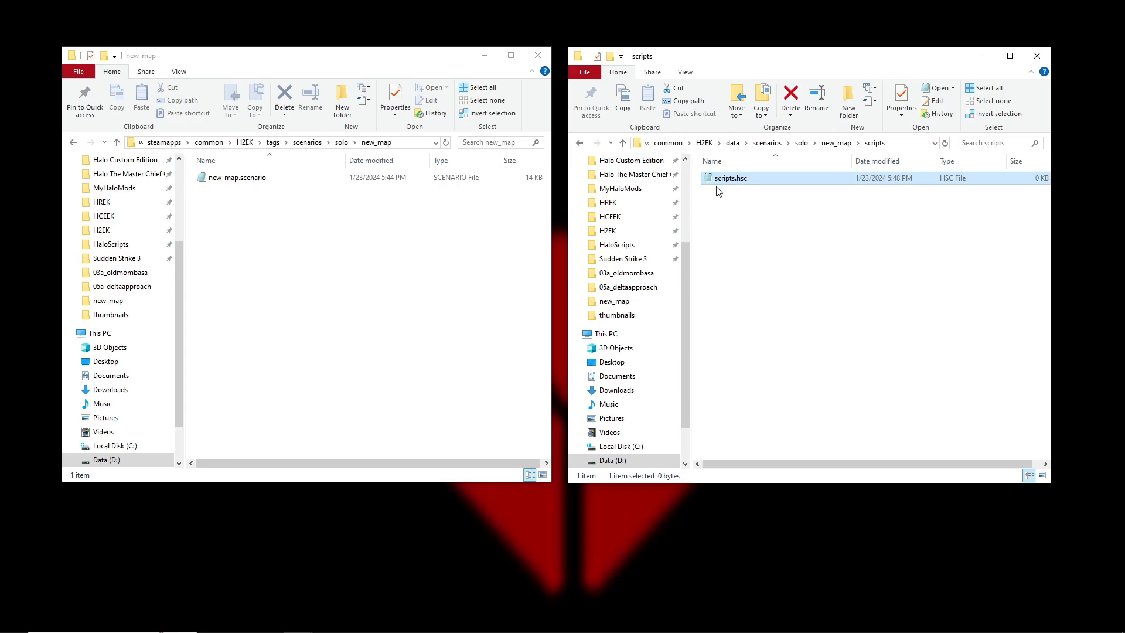
Open scripts.hsc in Notepad and rearrange the windows so the tags folder is unobstructed and the scripts folder is in front
double_click(729, 179)
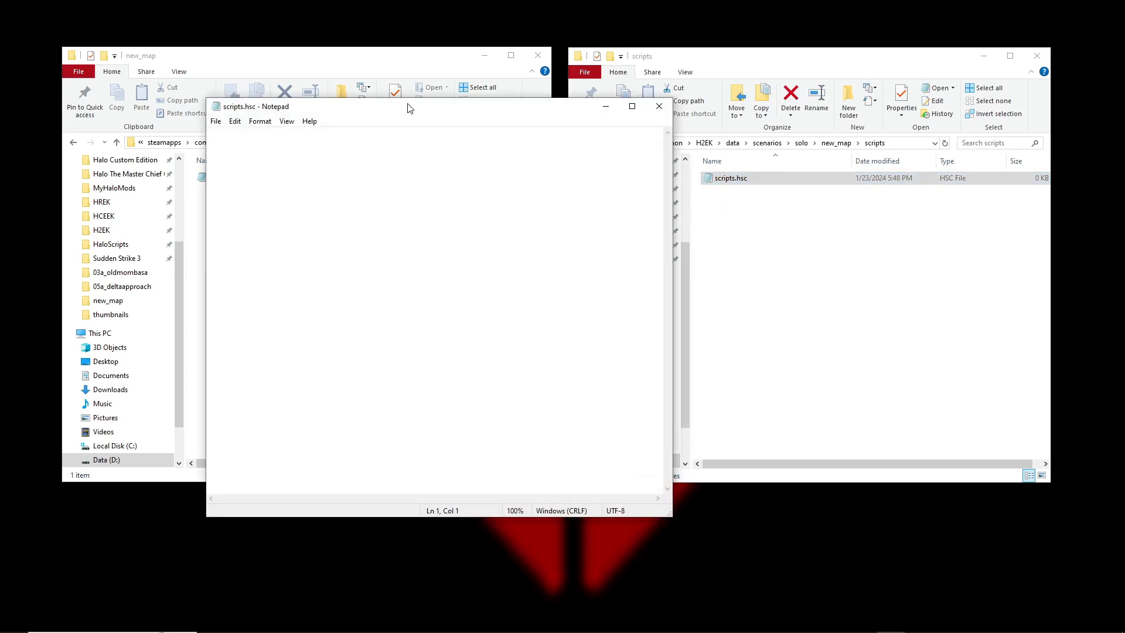
left_click_drag(597, 105, 740, 125)
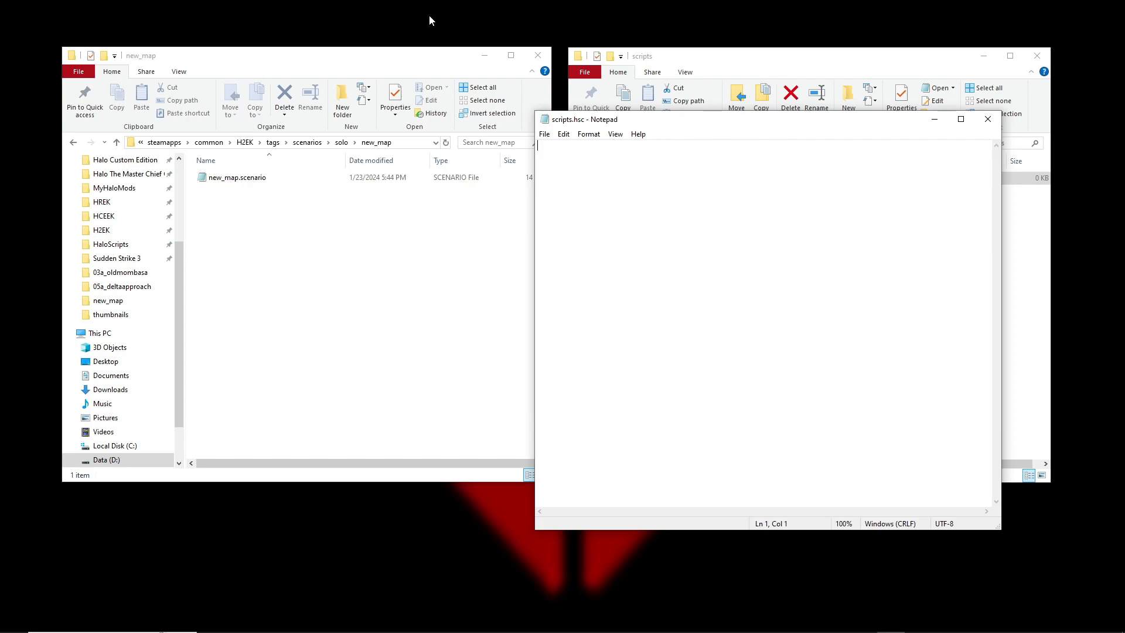
left_click(422, 66)
left_click_drag(378, 64, 344, 66)
left_click(886, 61)
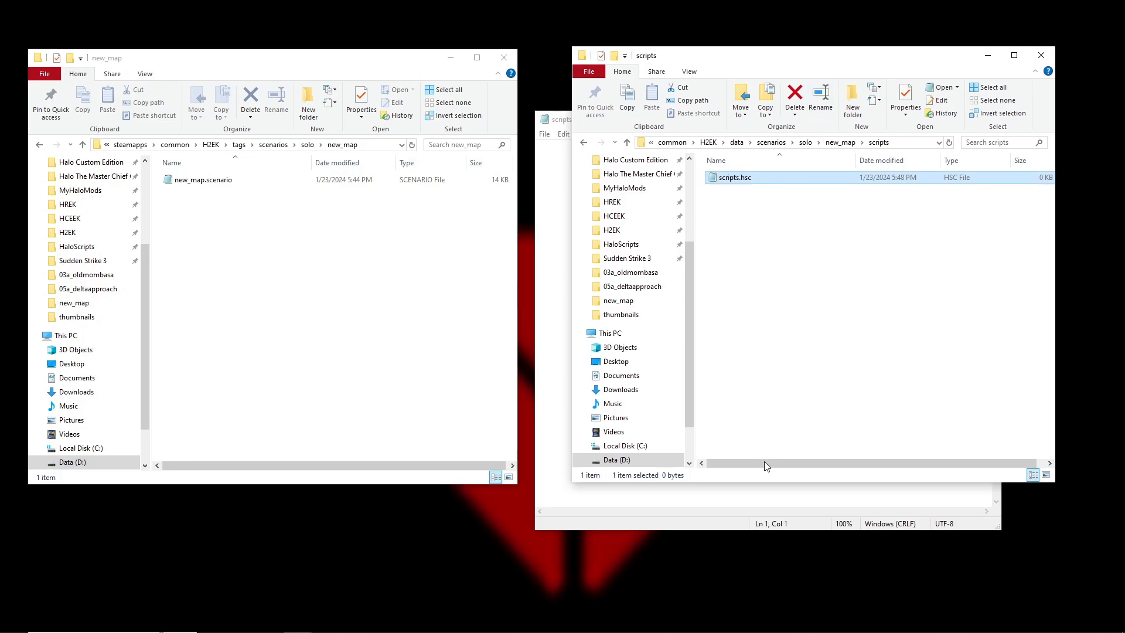
Bring the scripts.hsc document to the front and move the data scripts folder window over the tags folder window
left_click(770, 513)
left_click_drag(809, 130, 819, 94)
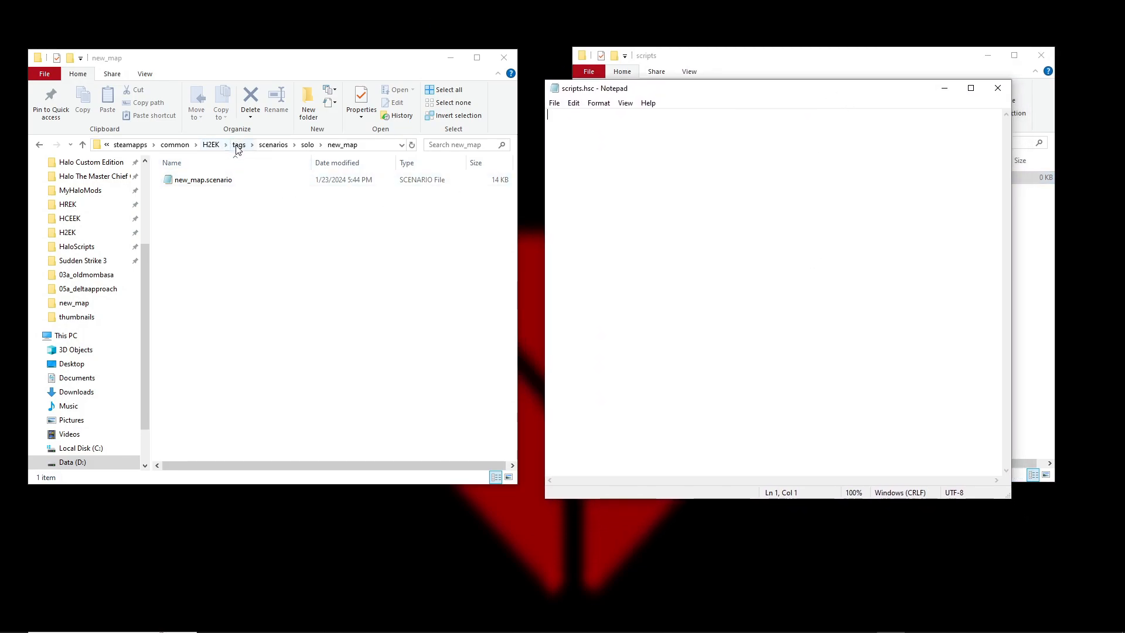
left_click(823, 68)
left_click_drag(827, 66, 287, 74)
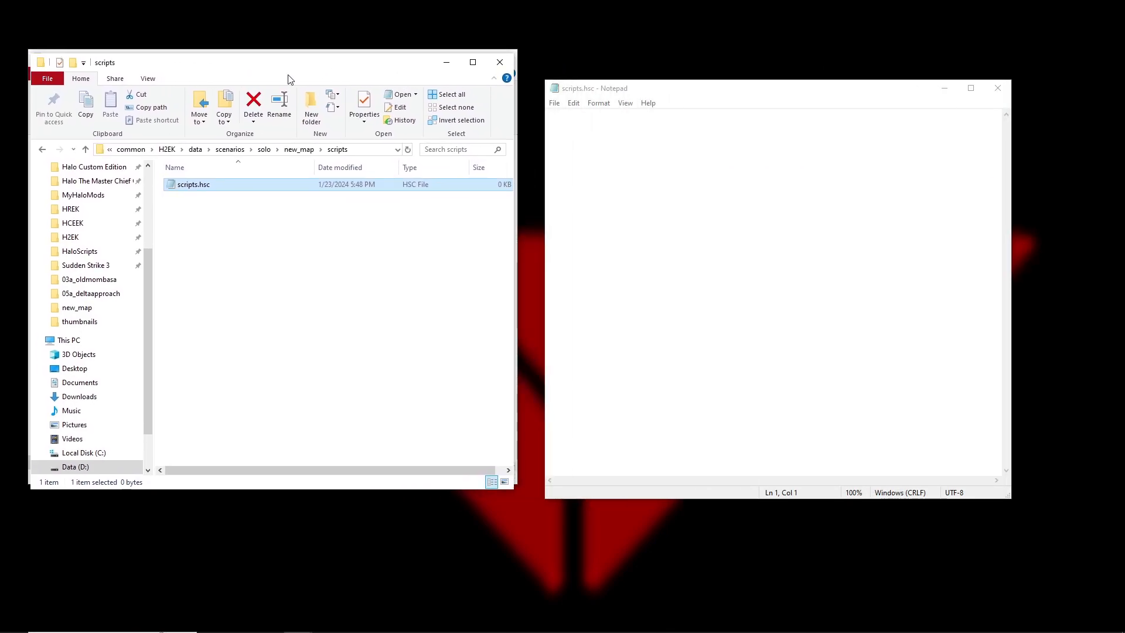
Open global_scripts.hsc from the H2EK data\globals folder and place its window beside scripts.hsc
left_click(195, 150)
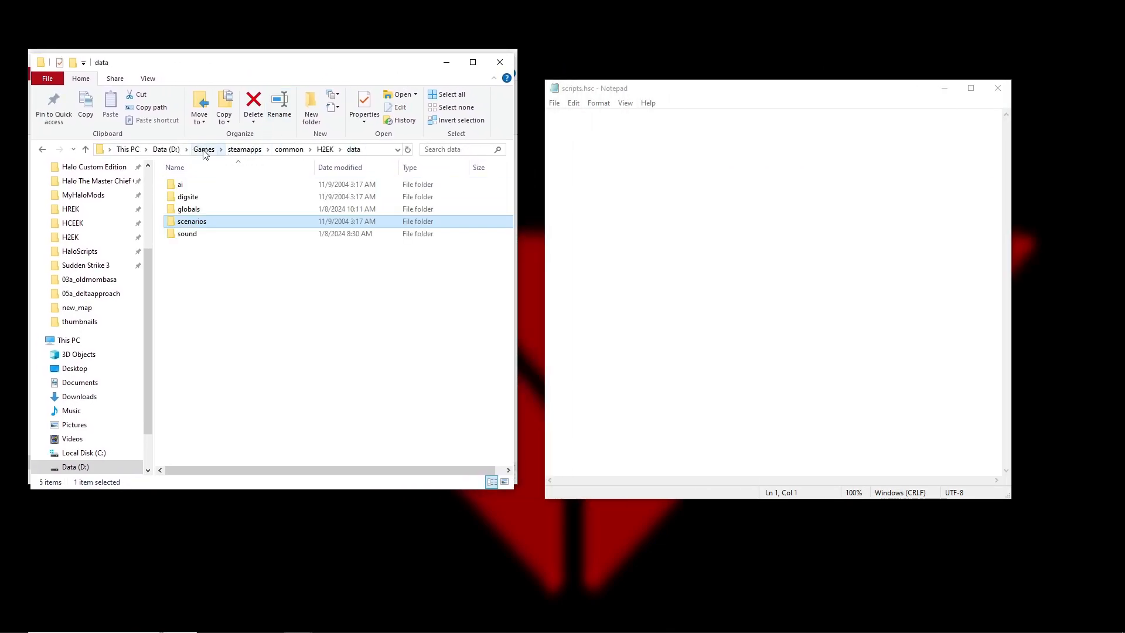
double_click(195, 211)
left_click(191, 223)
double_click(192, 223)
left_click_drag(473, 113, 335, 132)
Find the cinematic_fade_from_black_bars script in global_scripts.hsc
scroll(236, 314, "down", 20)
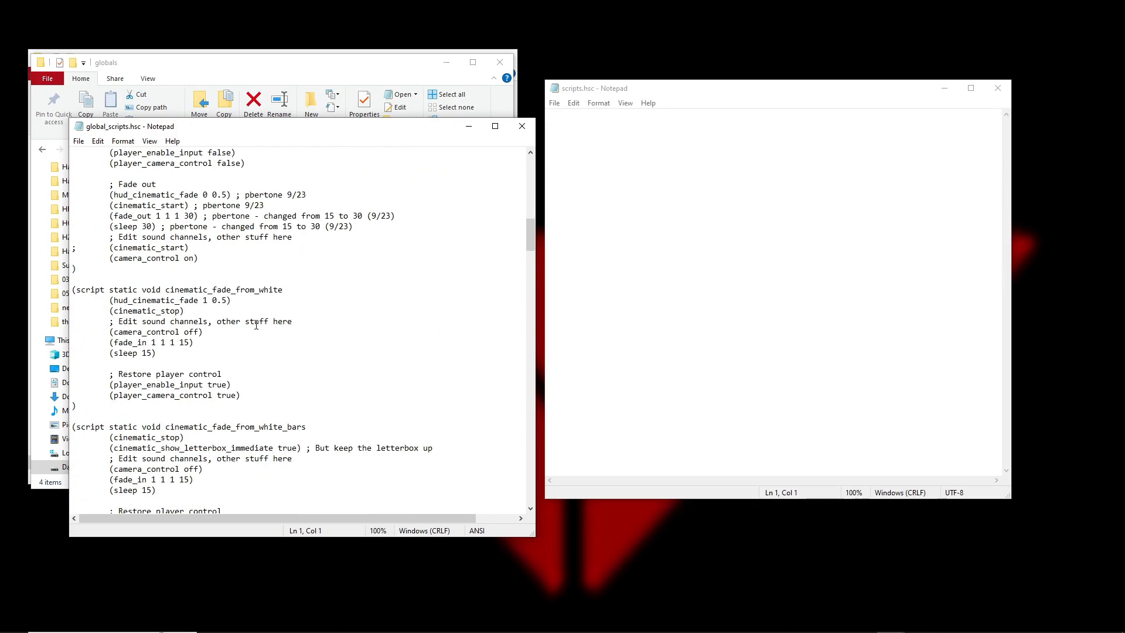
scroll(256, 325, "down", 7)
left_click_drag(320, 354, 167, 357)
key("ctrl+c")
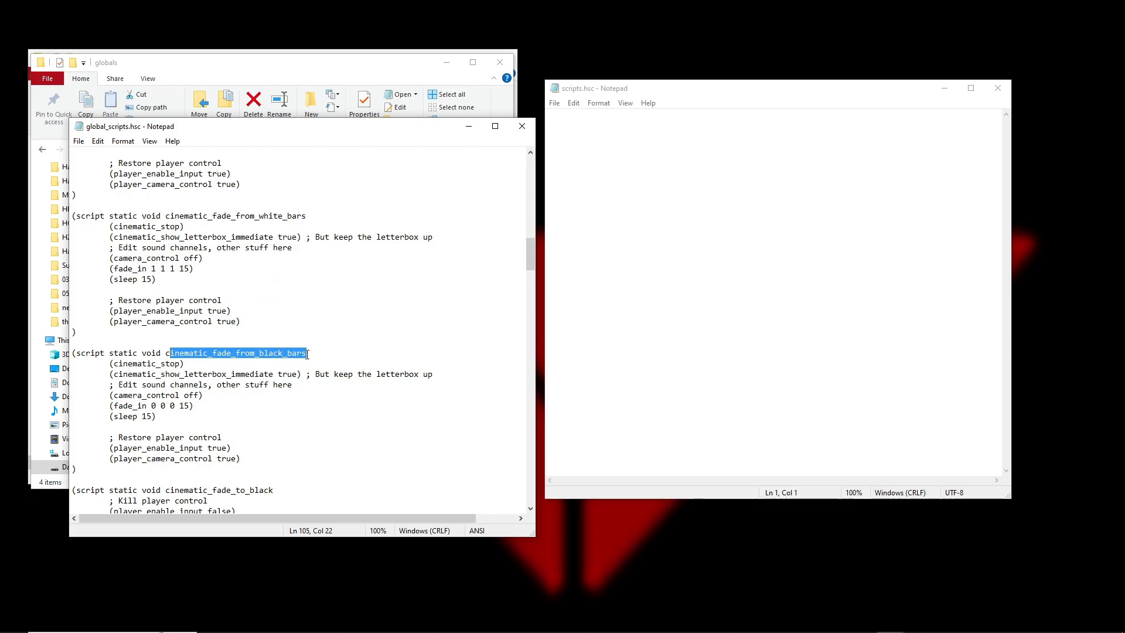
left_click(307, 354)
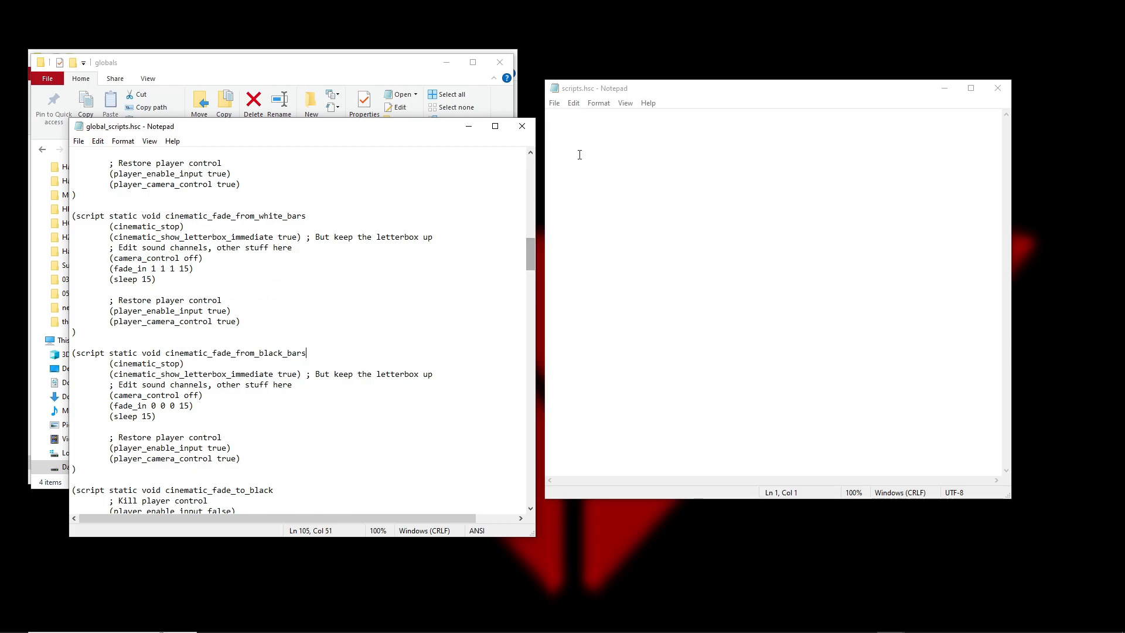
Write the opening line "(script starup base" in scripts.hsc, with an empty line and a closing parenthesis below it
left_click(649, 151)
left_click_drag(698, 91, 712, 82)
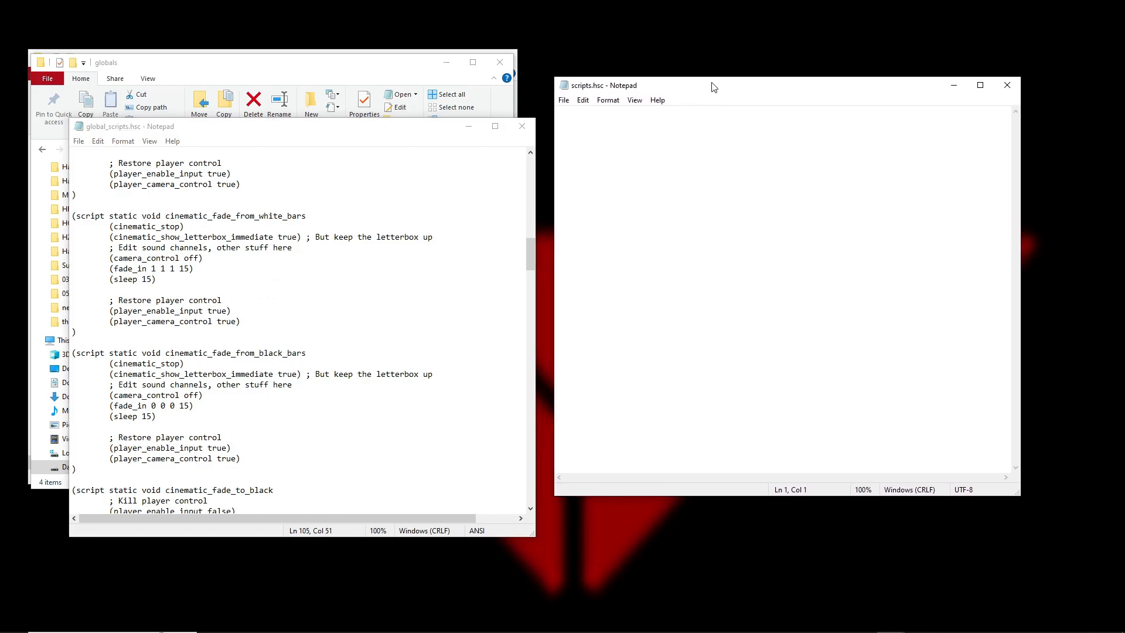
type("(script starup base")
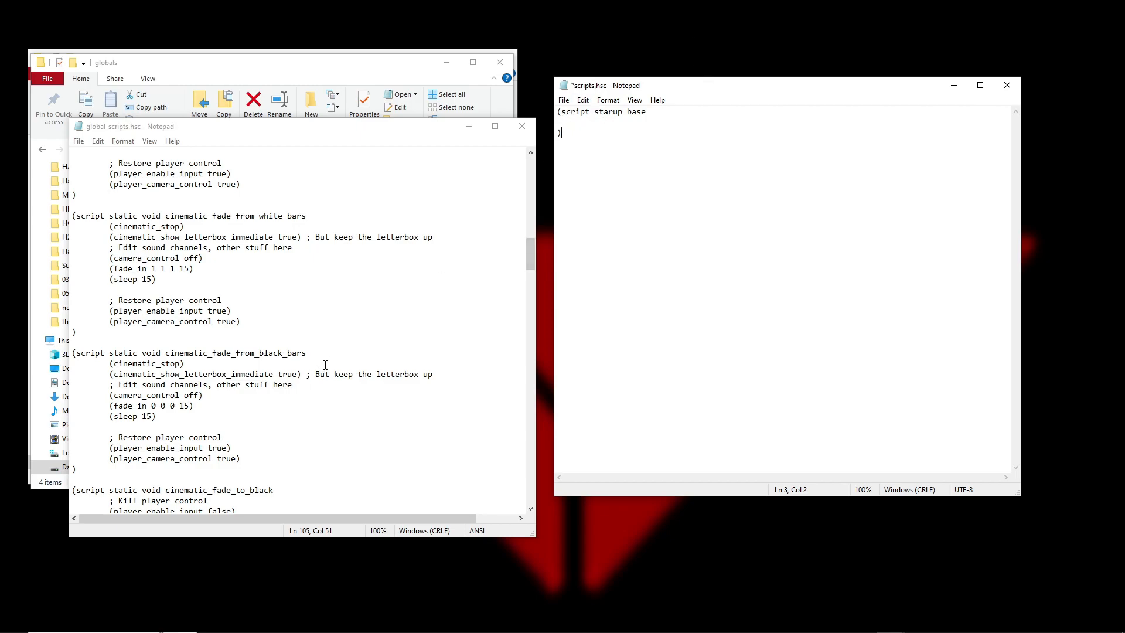
Copy the name cinematic_fade_from_black_bars from global_scripts.hsc into parentheses in the body of the base script, and save scripts.hsc
left_click_drag(312, 352, 170, 359)
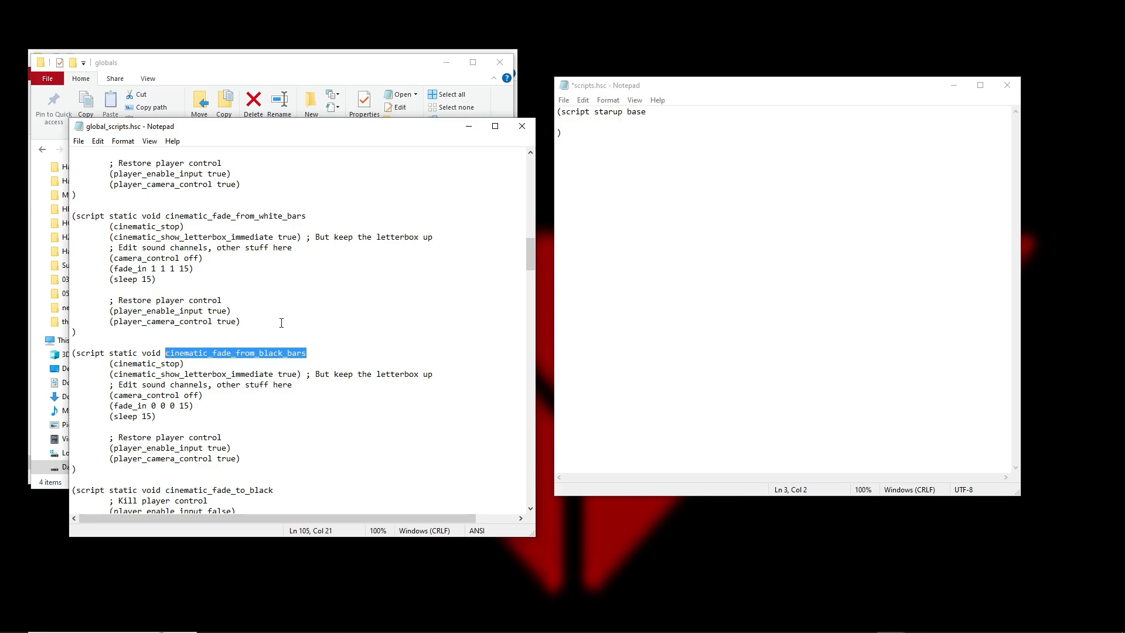
left_click(589, 123)
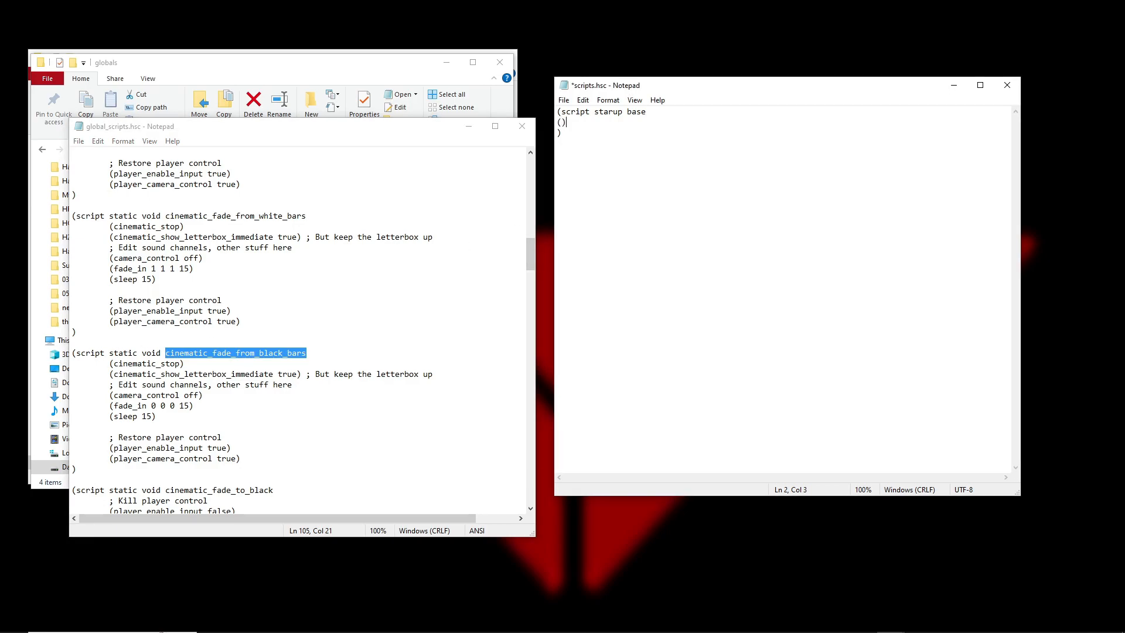
key("ctrl+v")
left_click_drag(715, 126, 559, 109)
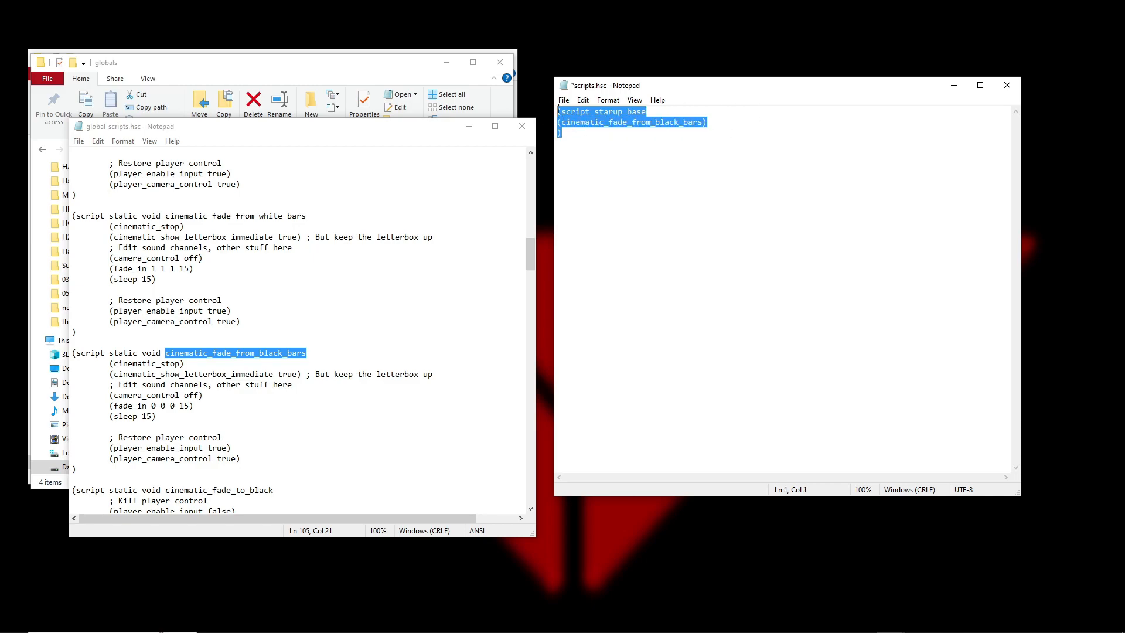
left_click(581, 140)
key("ctrl+s")
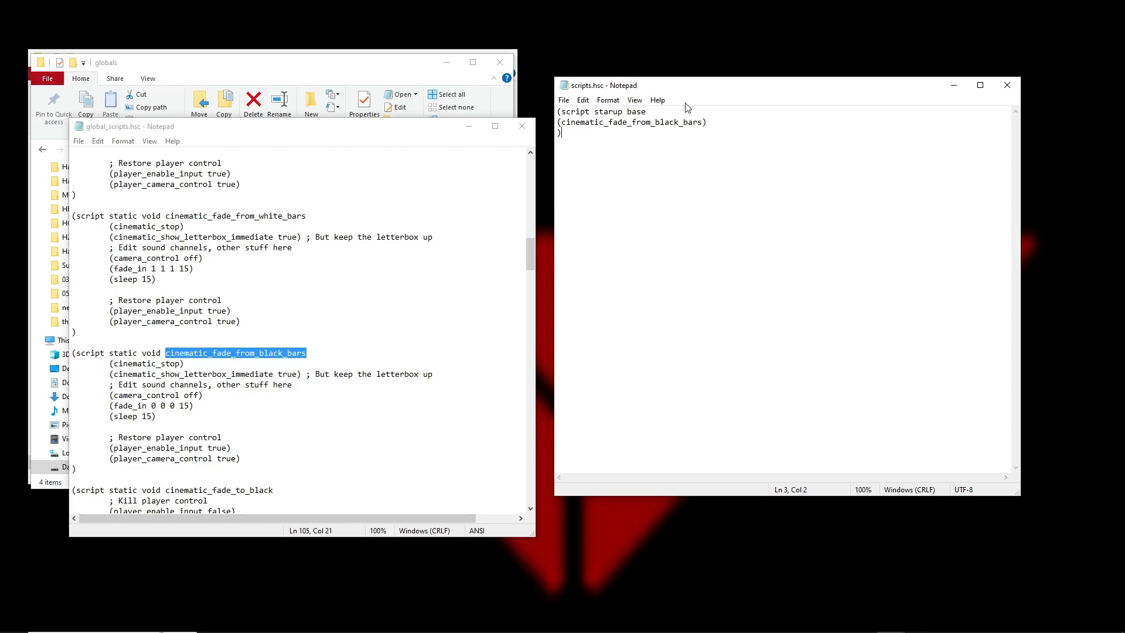
Close both script files, place the globals folder window beside the tags window, and go up to the H2EK folder
left_click(522, 126)
left_click(1007, 85)
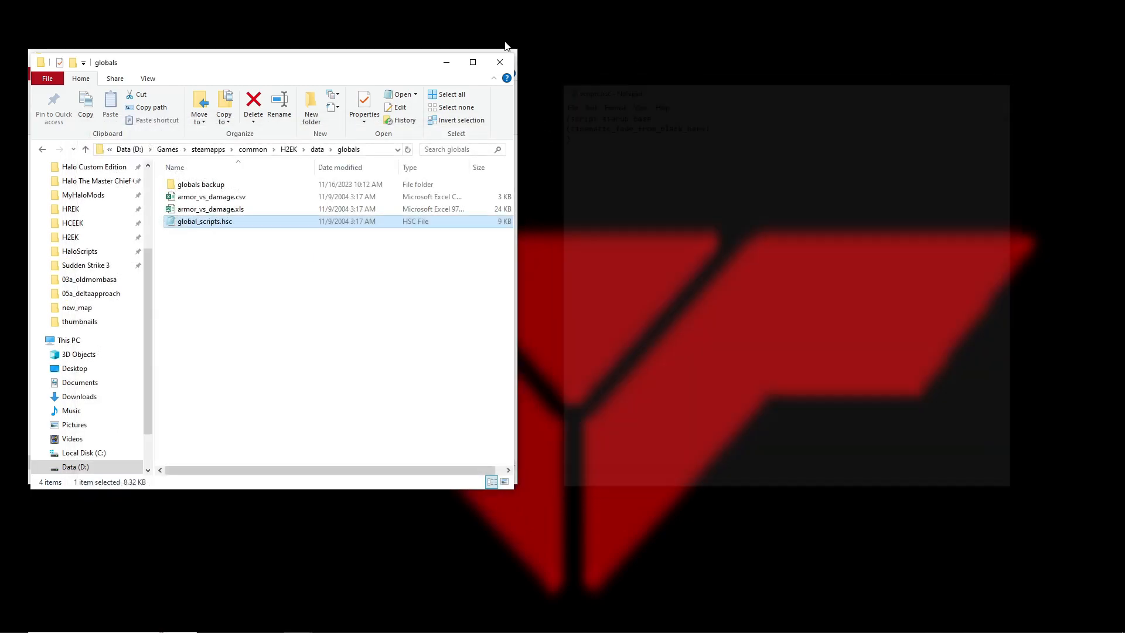
left_click_drag(342, 73, 876, 65)
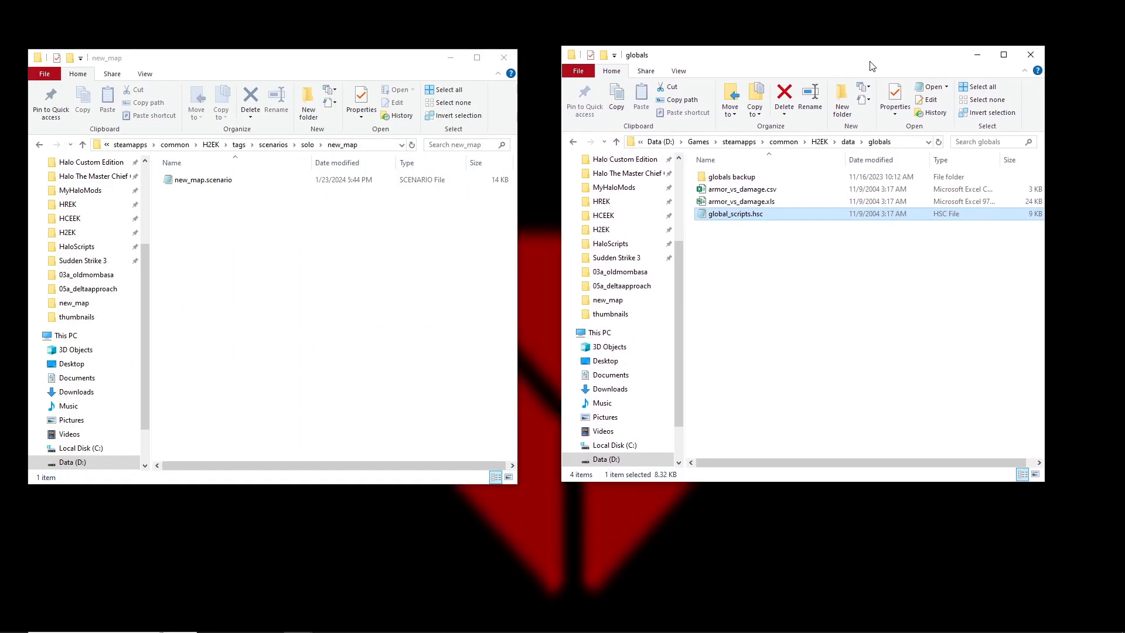
left_click(821, 141)
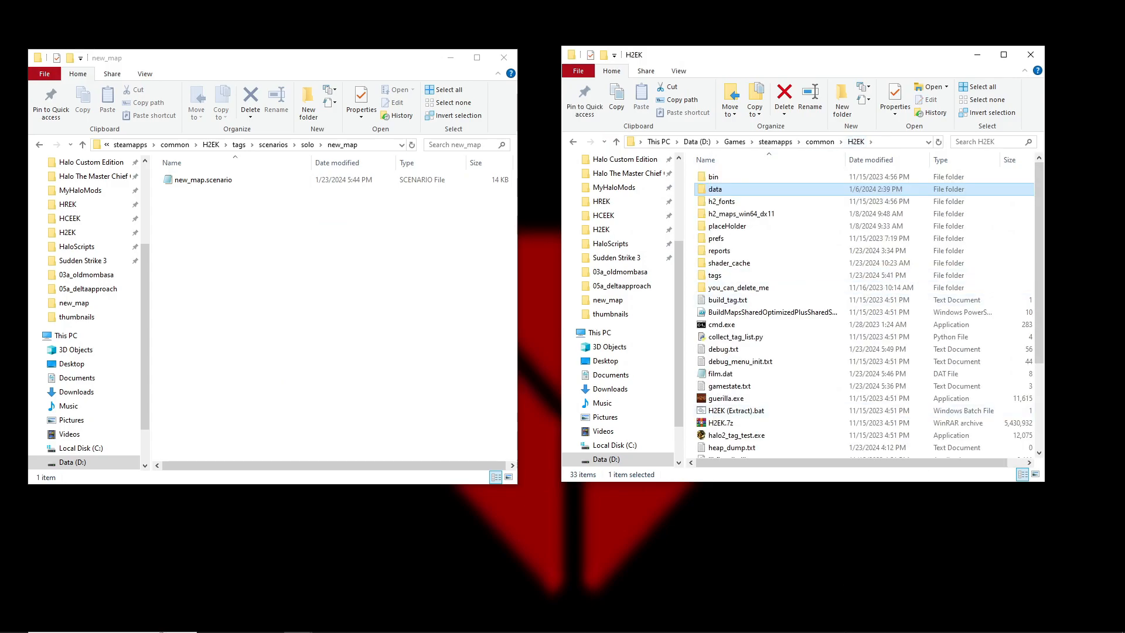
Switch to H2 Sapien and compile the new_map scenario's scripts
left_click(842, 623)
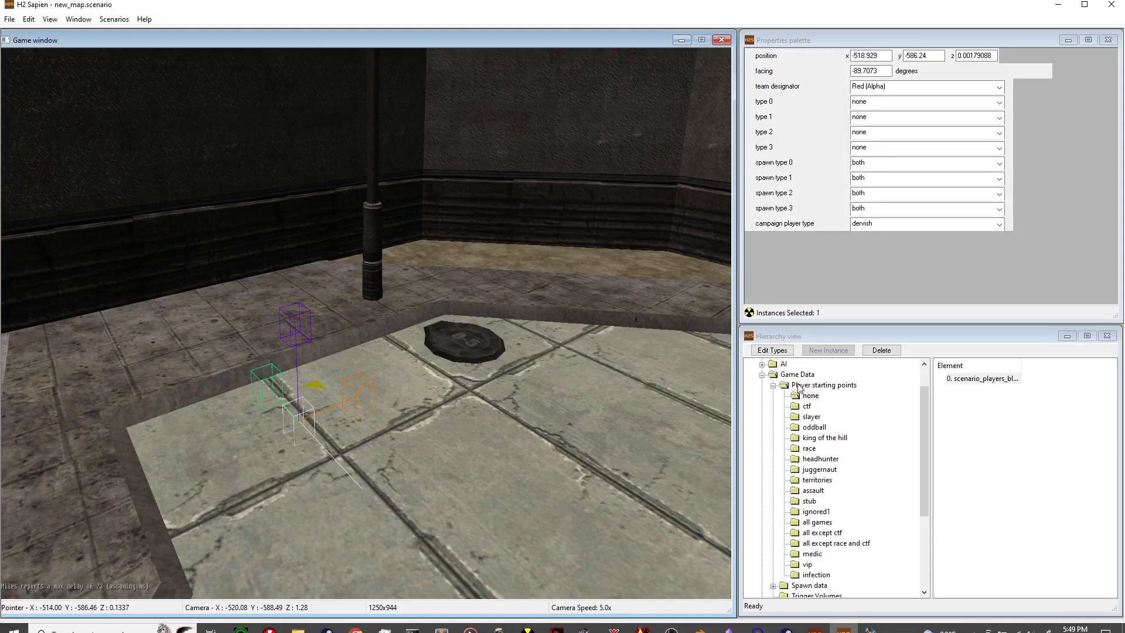
key("d")
mouse_move(420, 325)
middle_mouse_down()
mouse_move(424, 346)
mouse_move(408, 322)
mouse_move(420, 325)
middle_mouse_up()
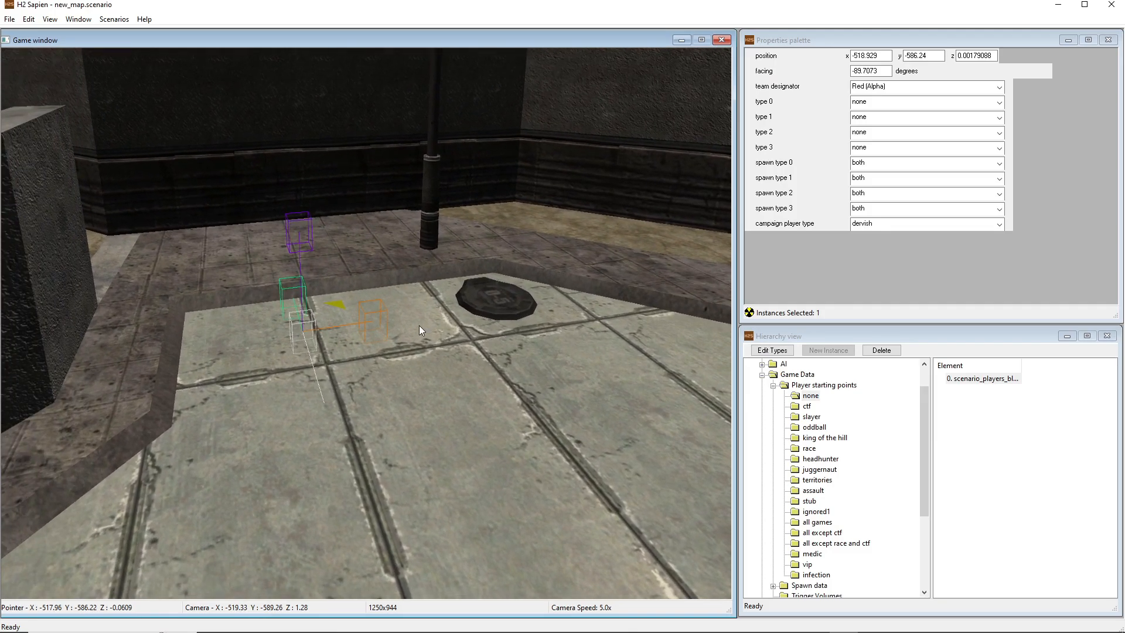
key("ctrl+shift+c")
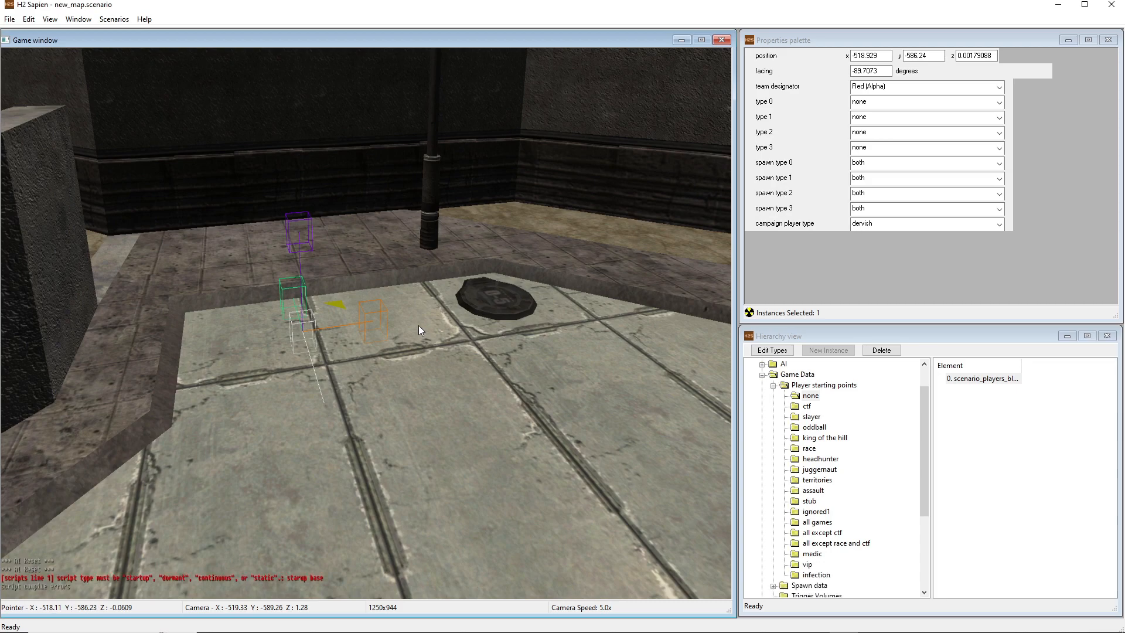
middle_click_drag(418, 325, 430, 315)
key("a")
key("w")
key("w")
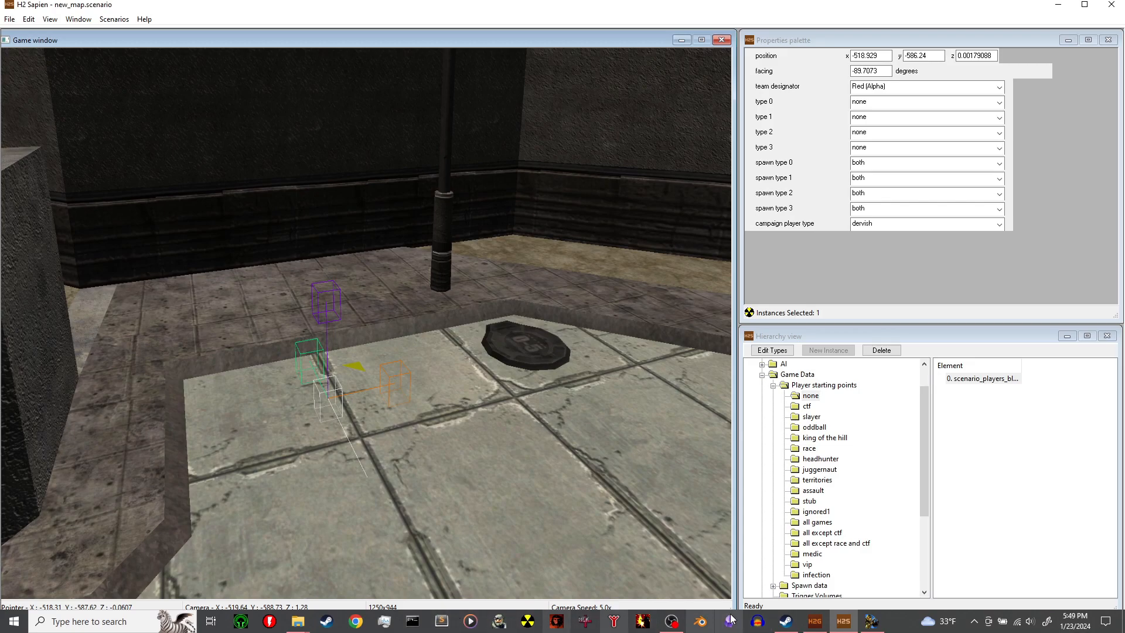
Bring both folder windows forward and browse from H2EK to data\scenarios\solo
mouse_move(298, 622)
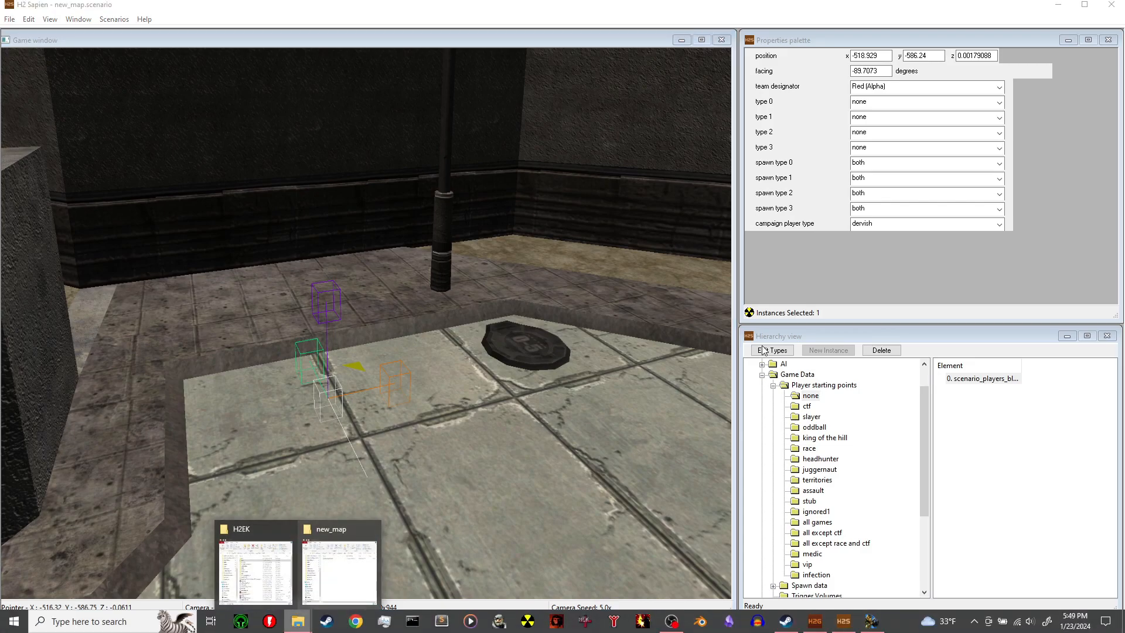
left_click(346, 551)
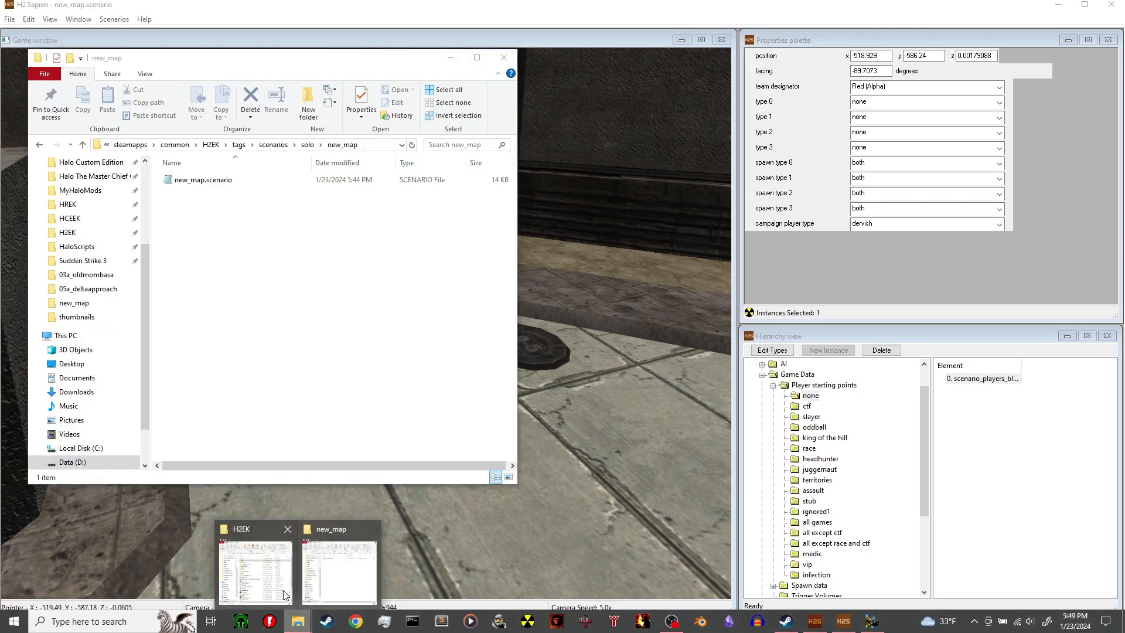
left_click(259, 580)
double_click(718, 190)
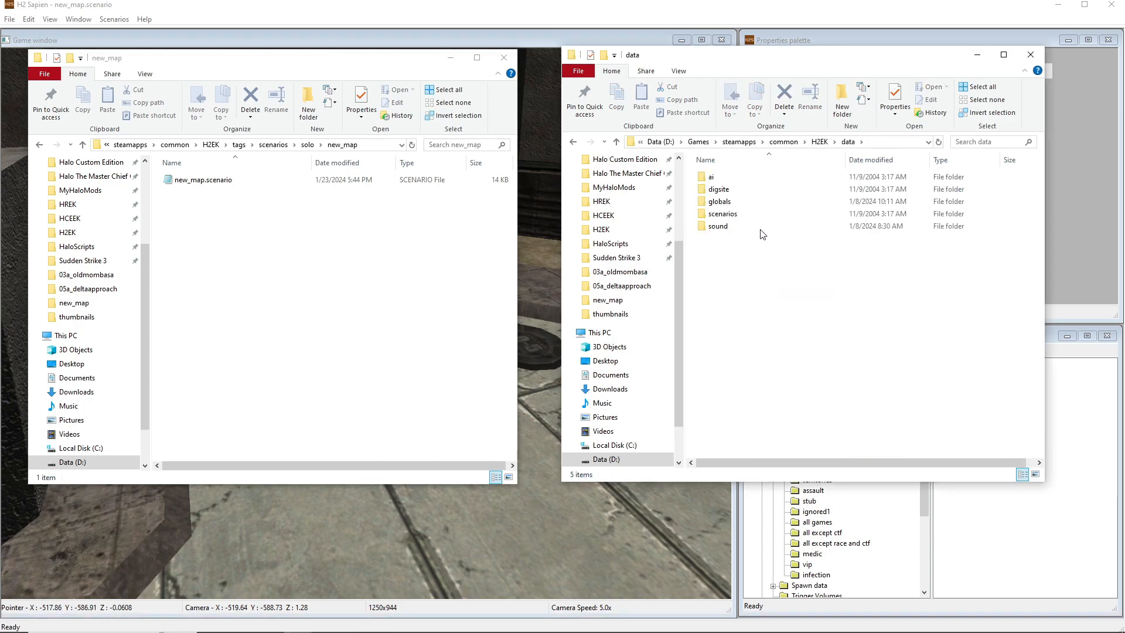
double_click(724, 215)
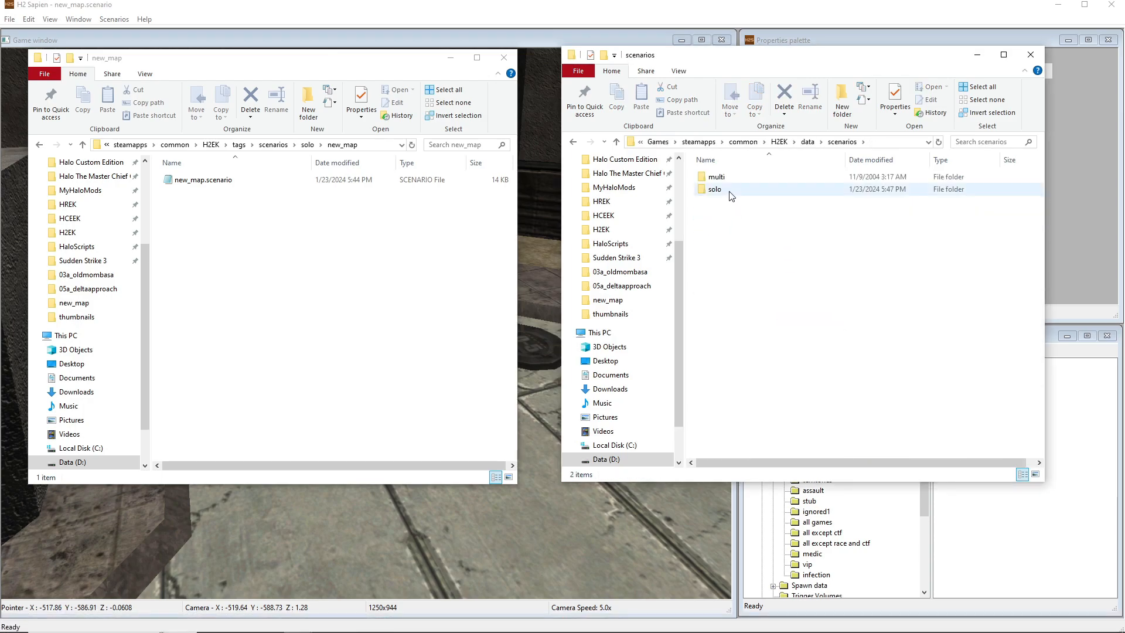
double_click(760, 188)
Open scripts.hsc from new_map\scripts, correct "starup" to "startup" in its first line, and save the file
scroll(756, 246, "down", 1)
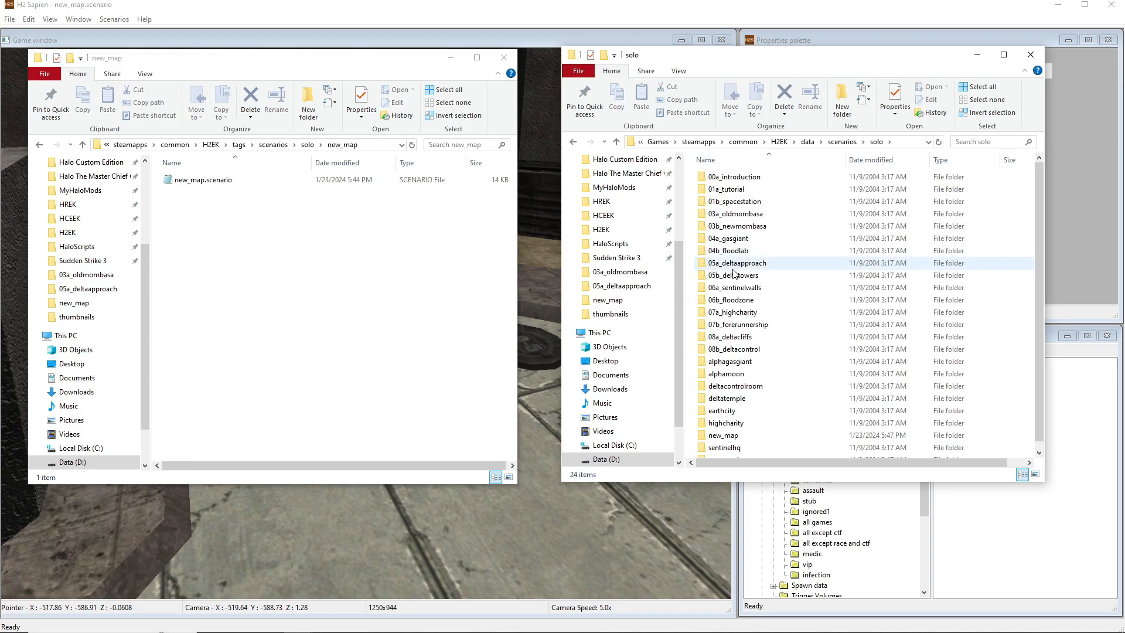
double_click(727, 427)
left_click(737, 182)
double_click(737, 179)
double_click(736, 179)
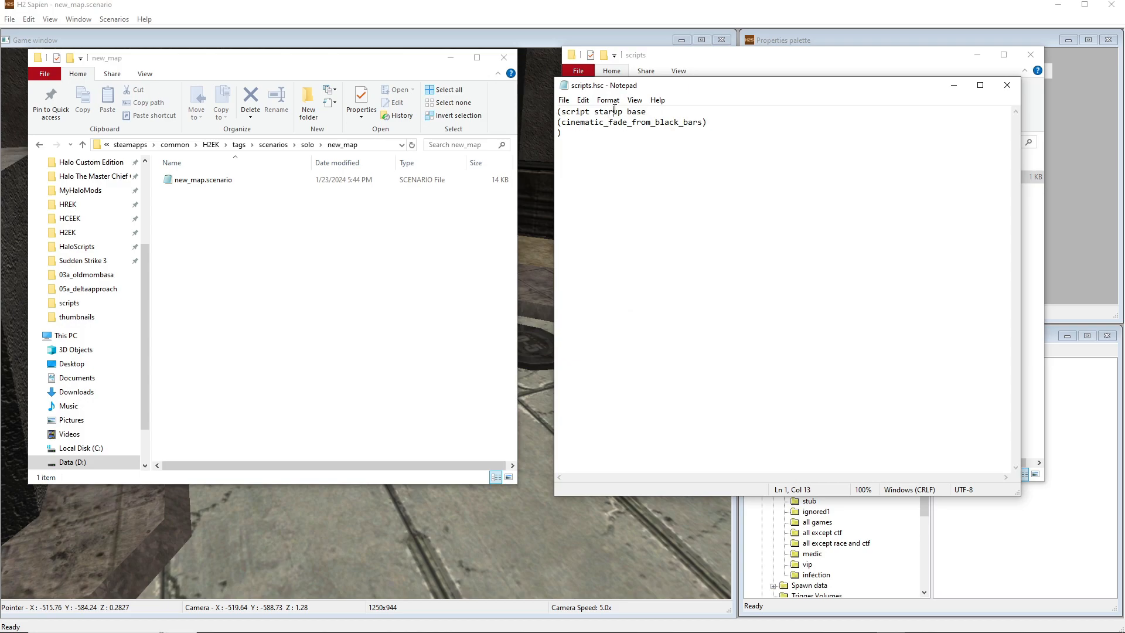
type("t")
key("ctrl+s")
Return to H2 Sapien and save the new_map scenario
left_click(834, 10)
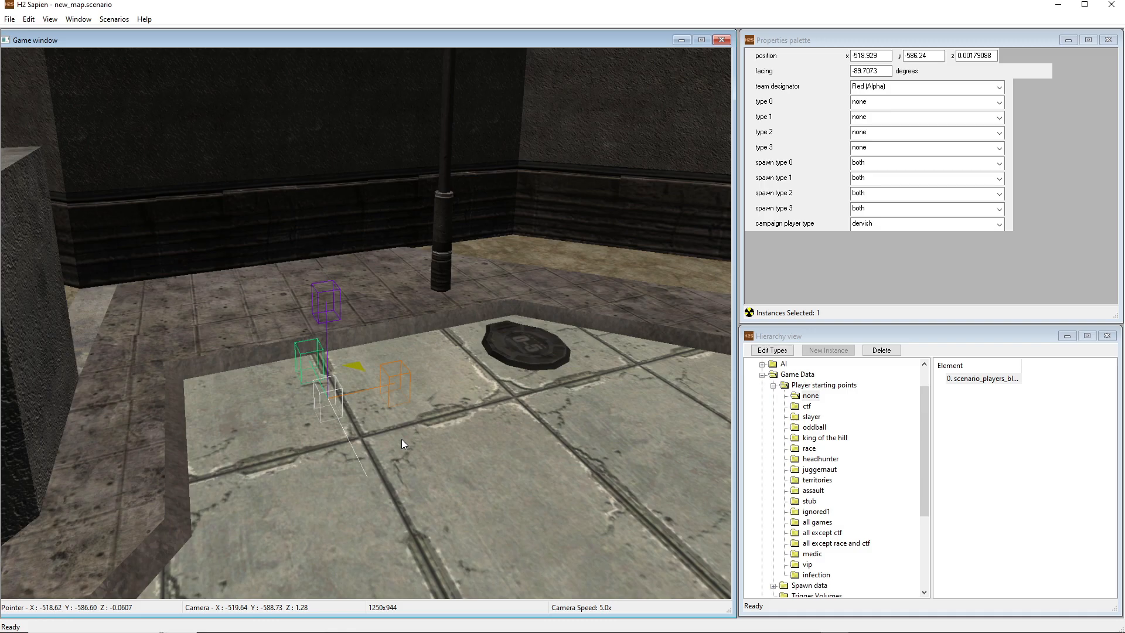
key("d")
middle_click_drag(402, 439, 158, 437)
key("ctrl+s")
middle_click_drag(404, 444, 352, 442)
key("s")
middle_click_drag(439, 447, 403, 444)
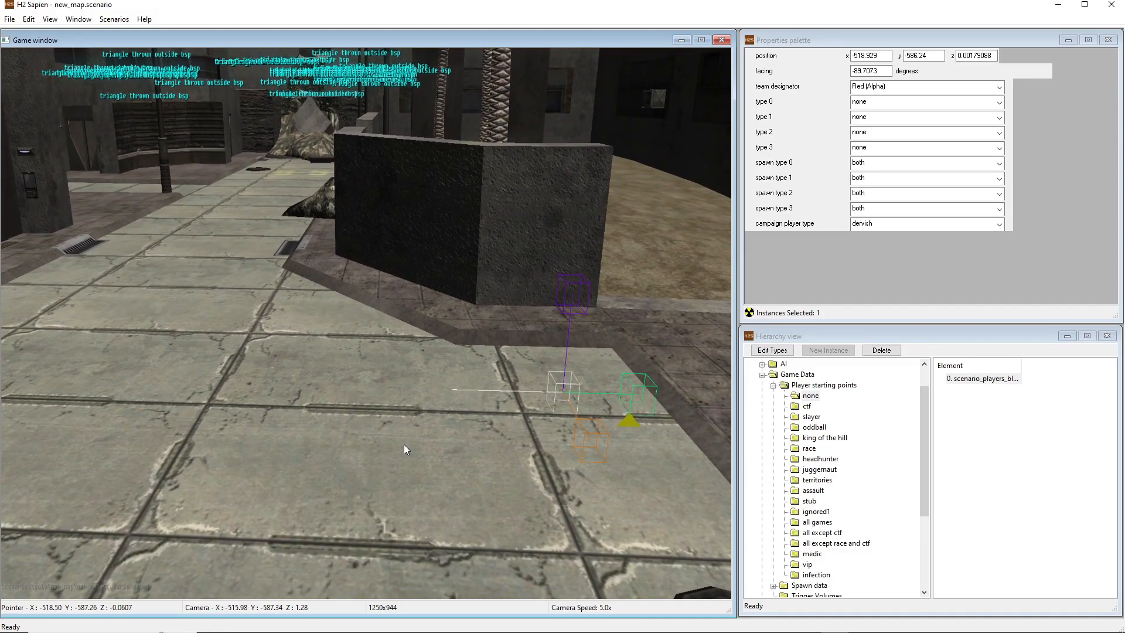
middle_click_drag(403, 444, 380, 444)
key("w")
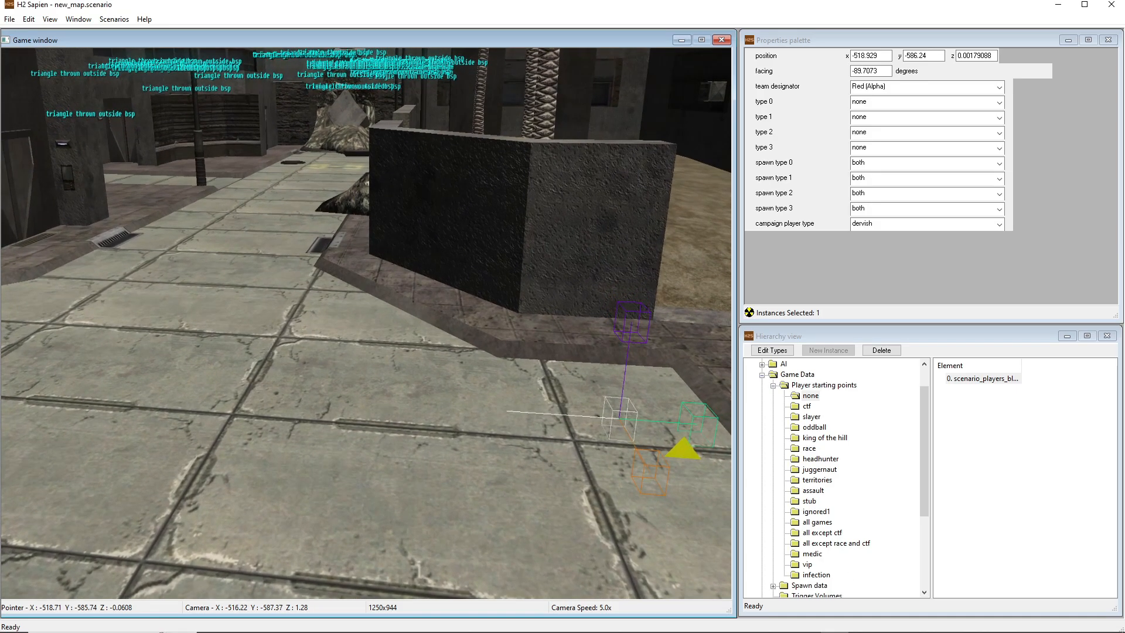
Playtest the new level in the Halo 2 test game by walking around and throwing a grenade, and pause the game
left_click(861, 622)
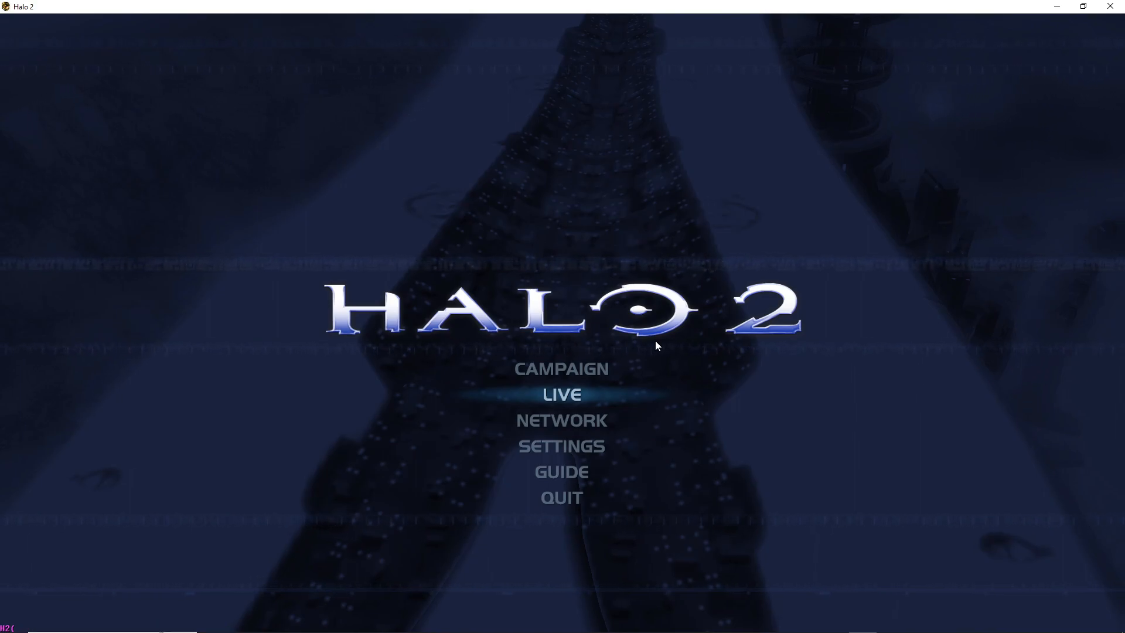
key("Return")
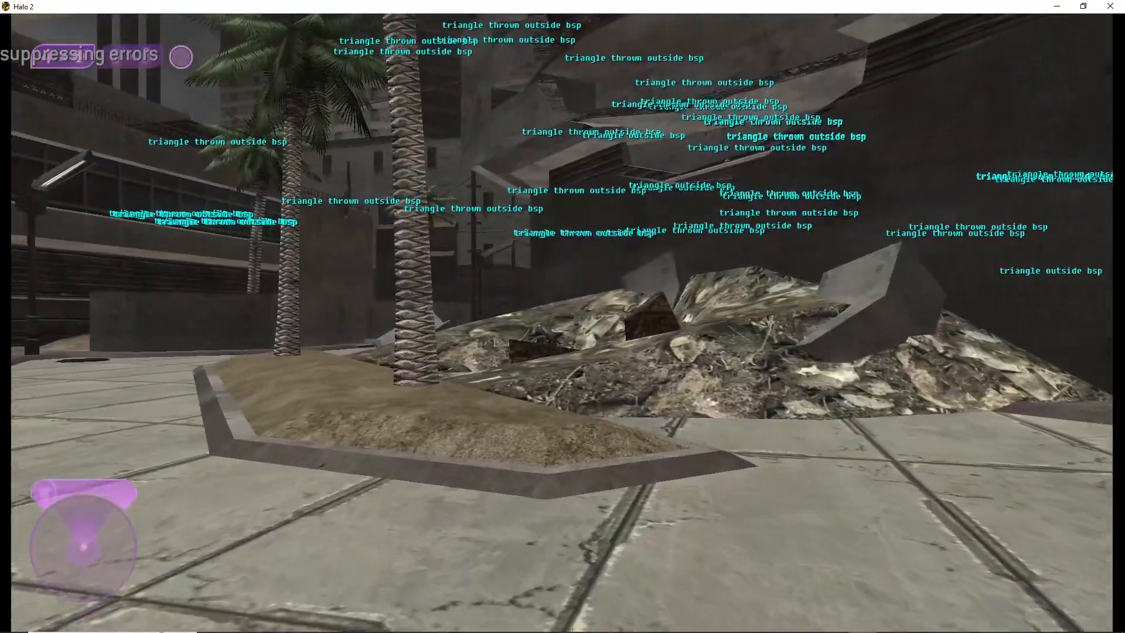
key("w")
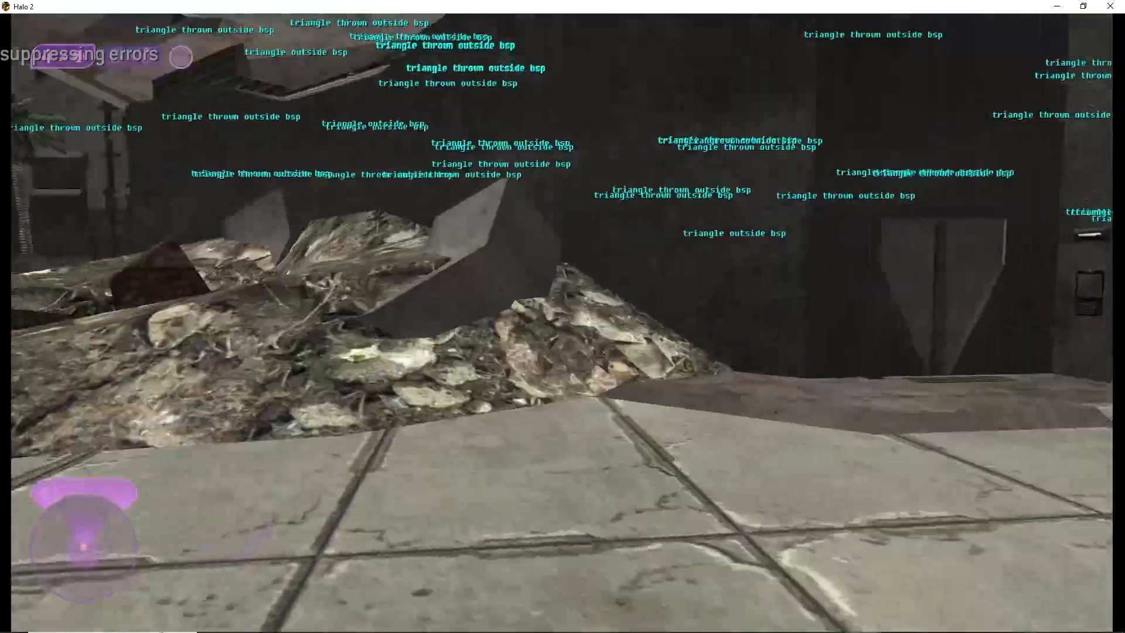
key("w")
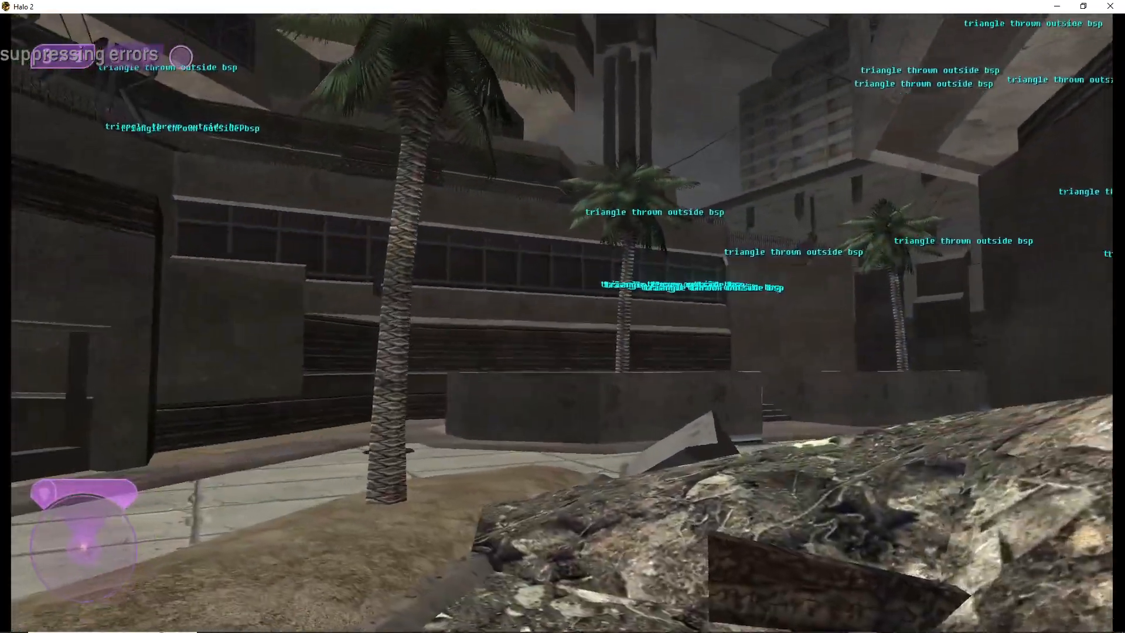
key("w")
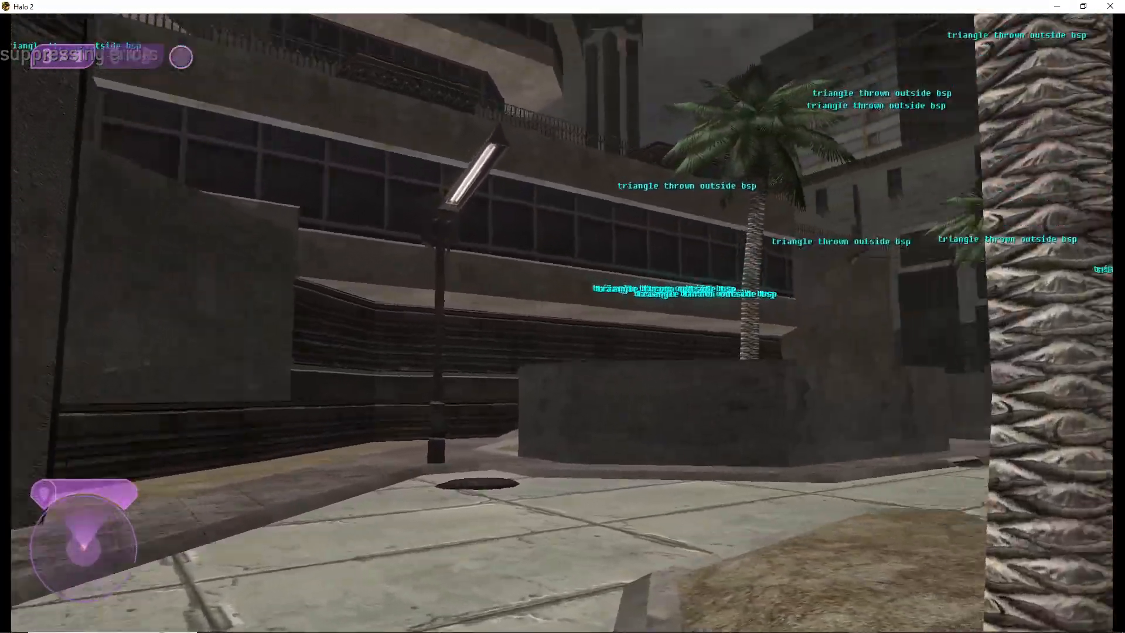
key("g")
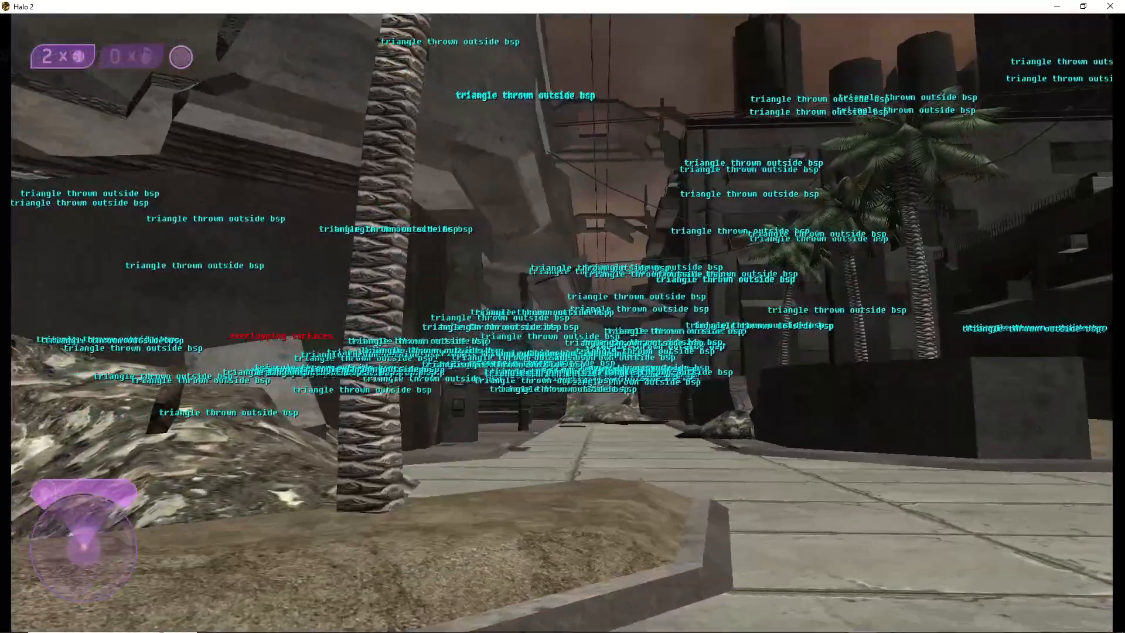
key("Escape")
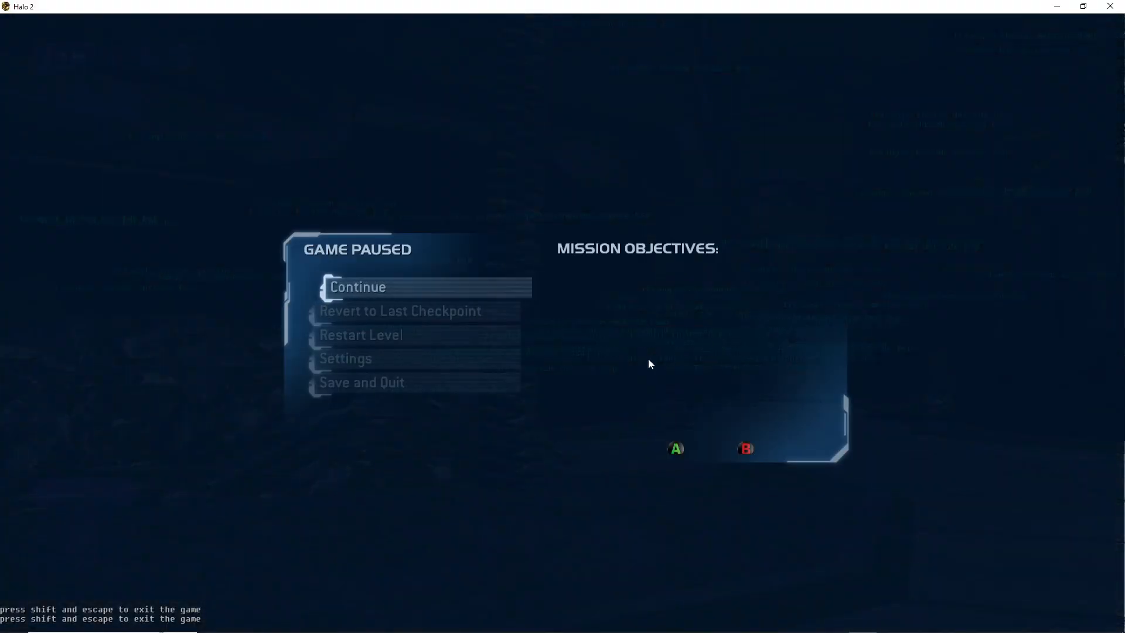
Save and quit the playtested level, and minimize the Halo 2 and H2 Sapien windows
left_click(463, 382)
left_click(473, 383)
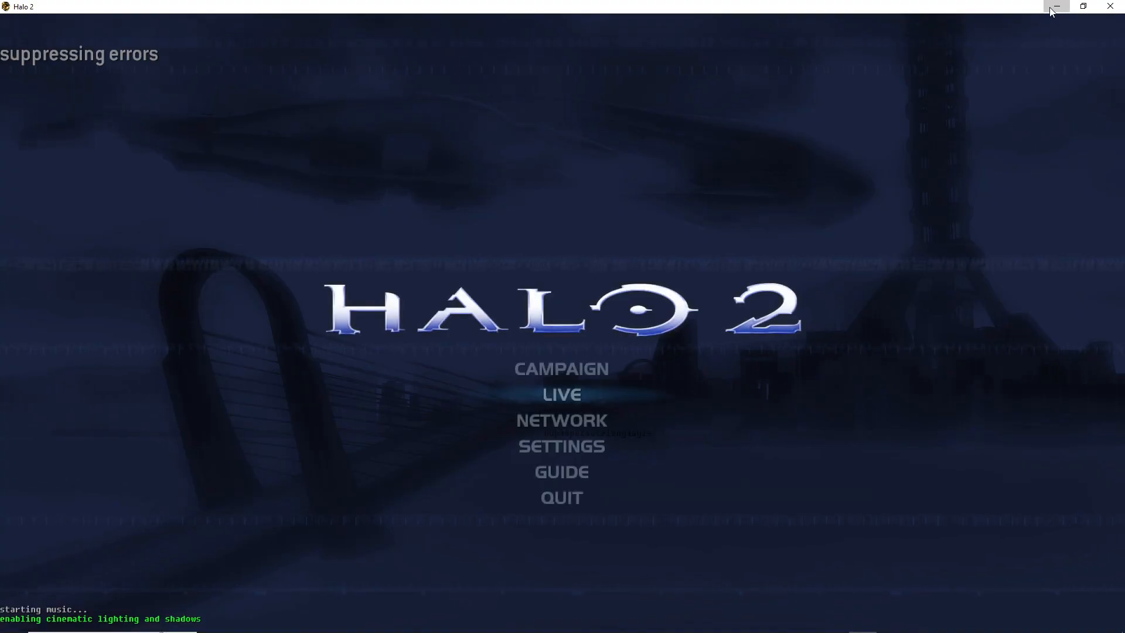
left_click(1056, 7)
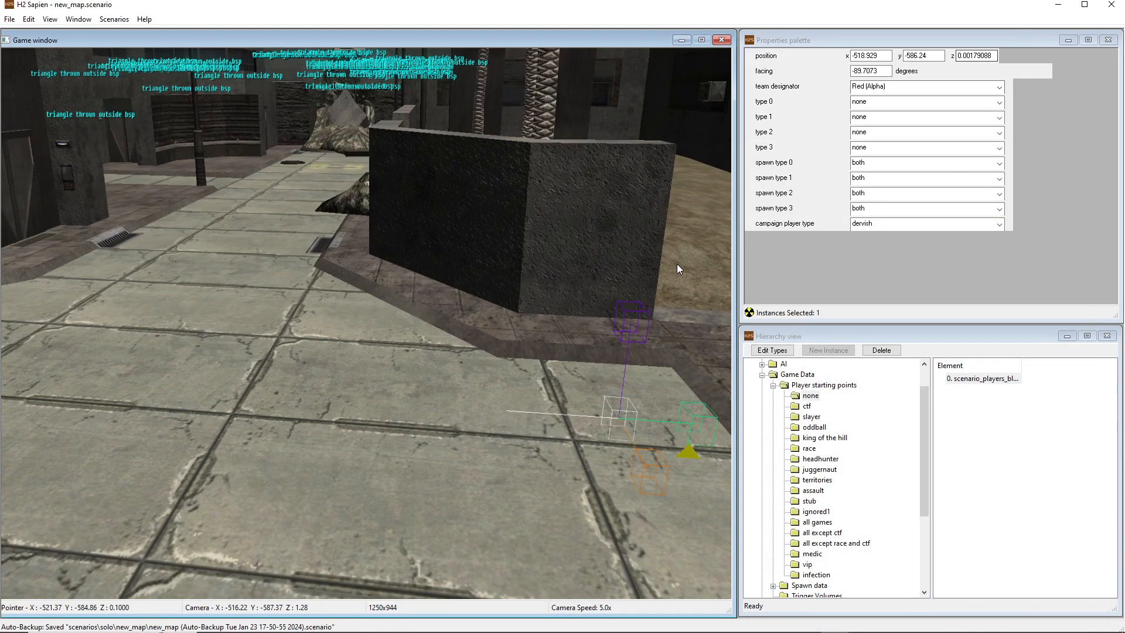
left_click(1057, 8)
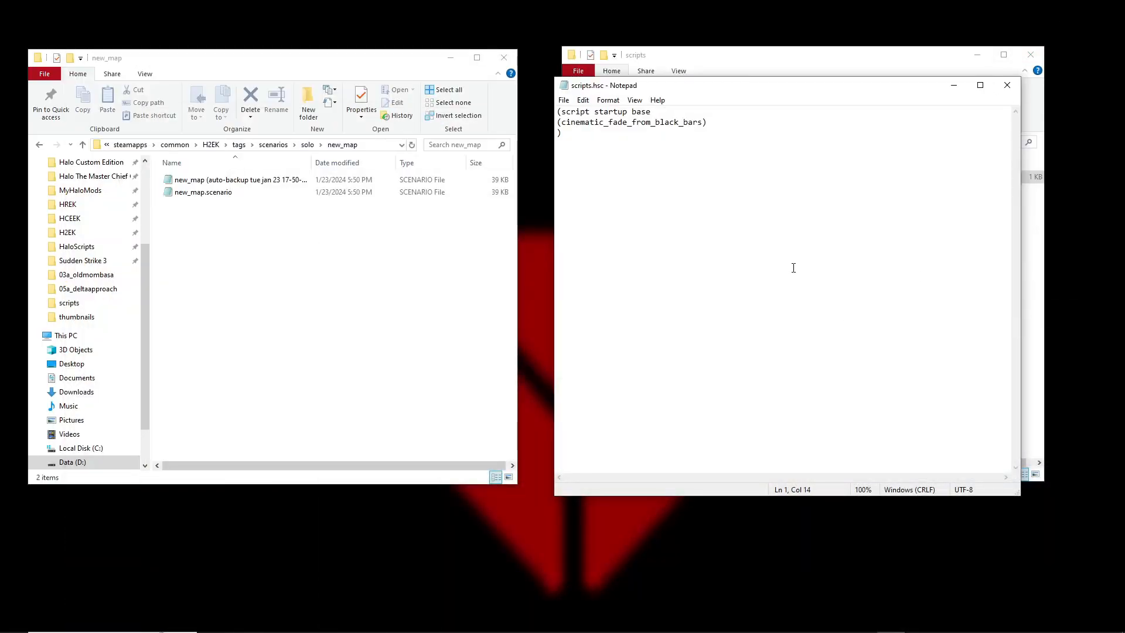
Switch to Guerilla and show the scripts entry in the new_map scenario's source files to check its code
mouse_move(820, 621)
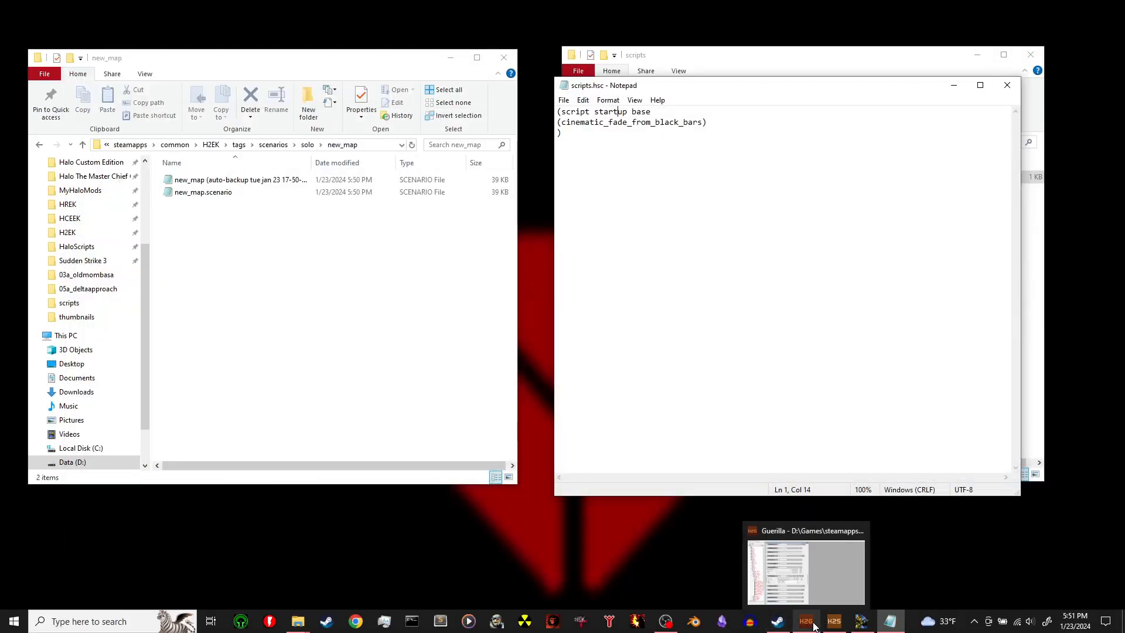
left_click(813, 624)
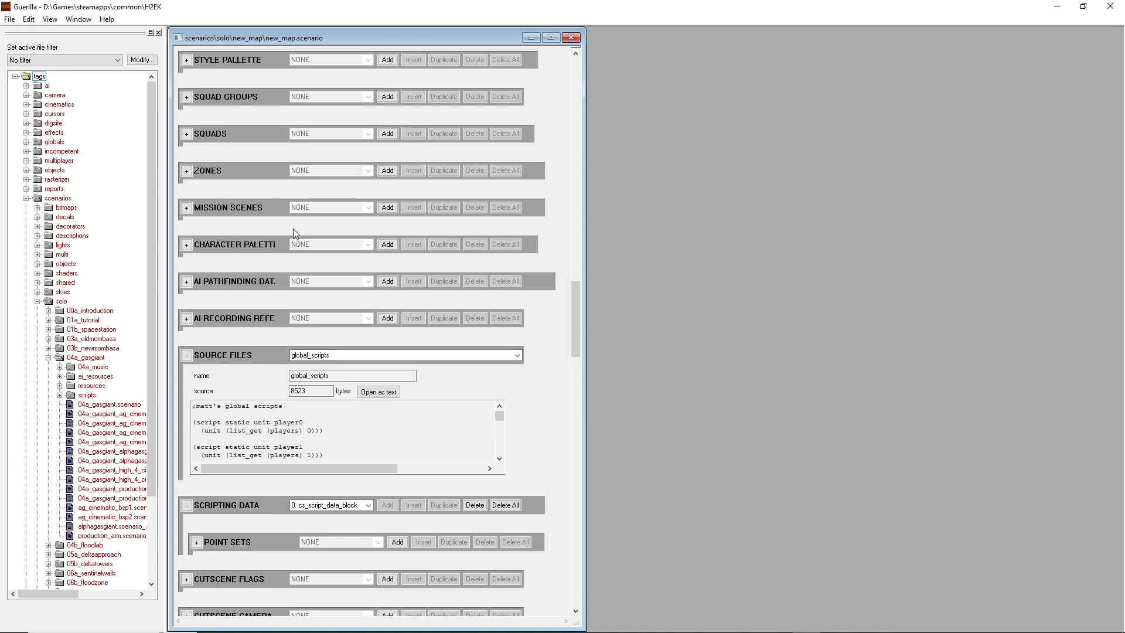
left_click(404, 355)
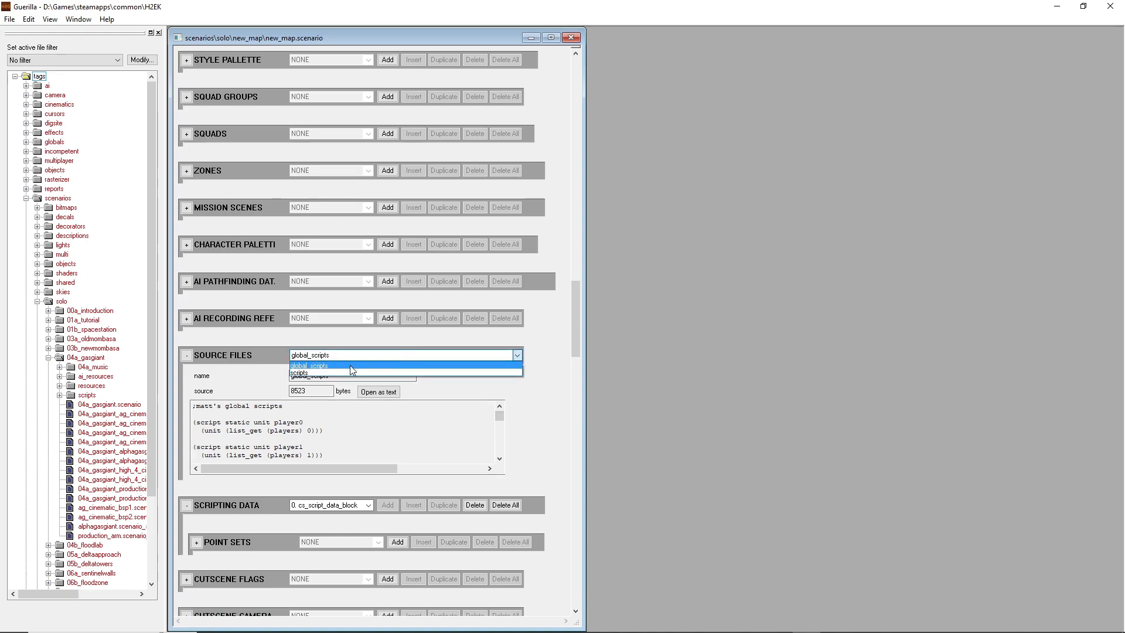
left_click(315, 365)
left_click(313, 356)
left_click(314, 373)
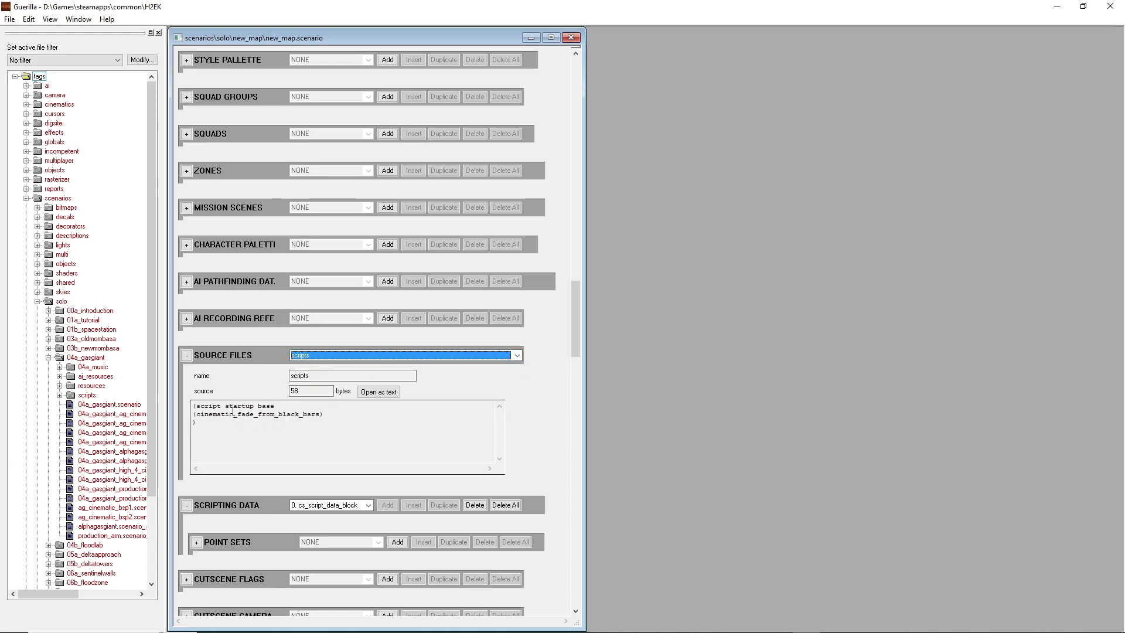
left_click_drag(199, 418, 193, 406)
Add a player starting profile to the new_map scenario and name it starting_loadout
left_click_drag(574, 311, 583, 218)
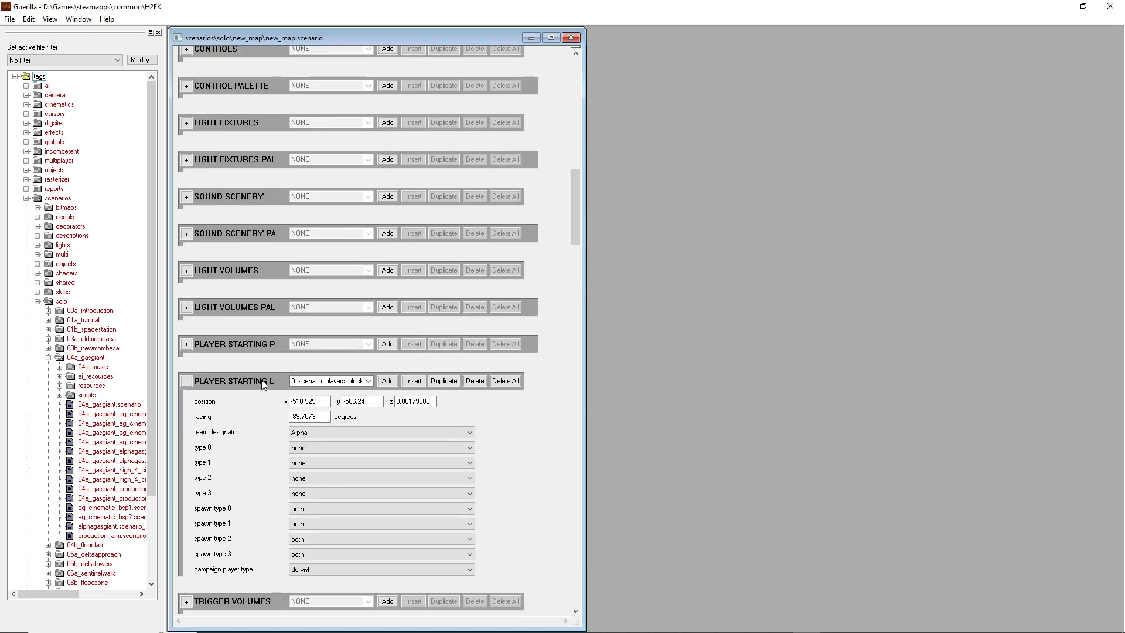
left_click(189, 344)
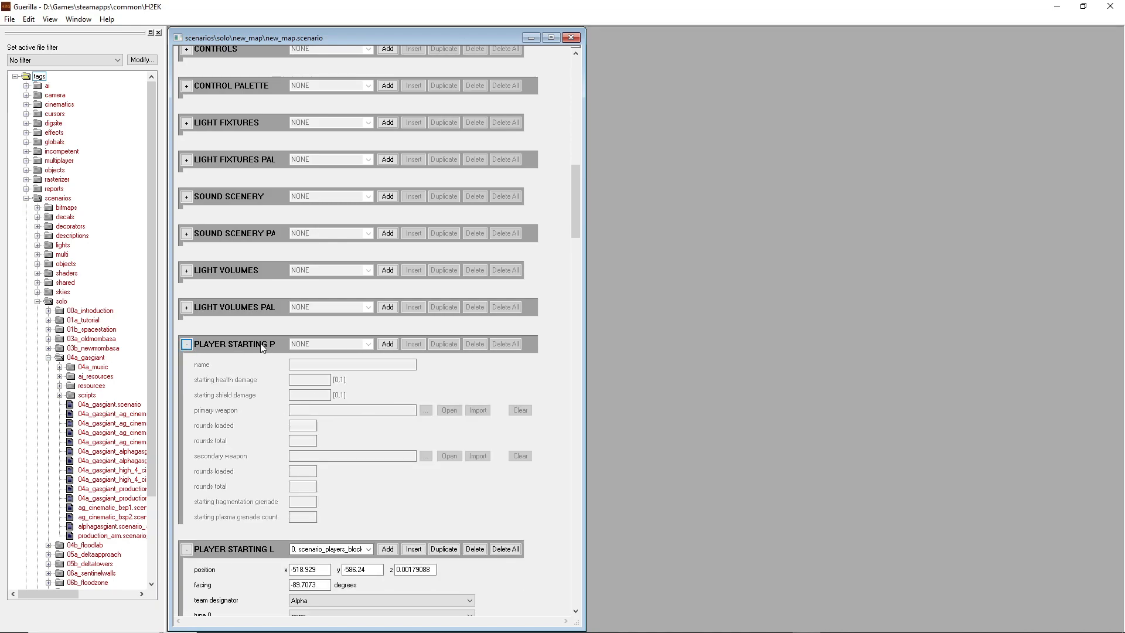
left_click(188, 345)
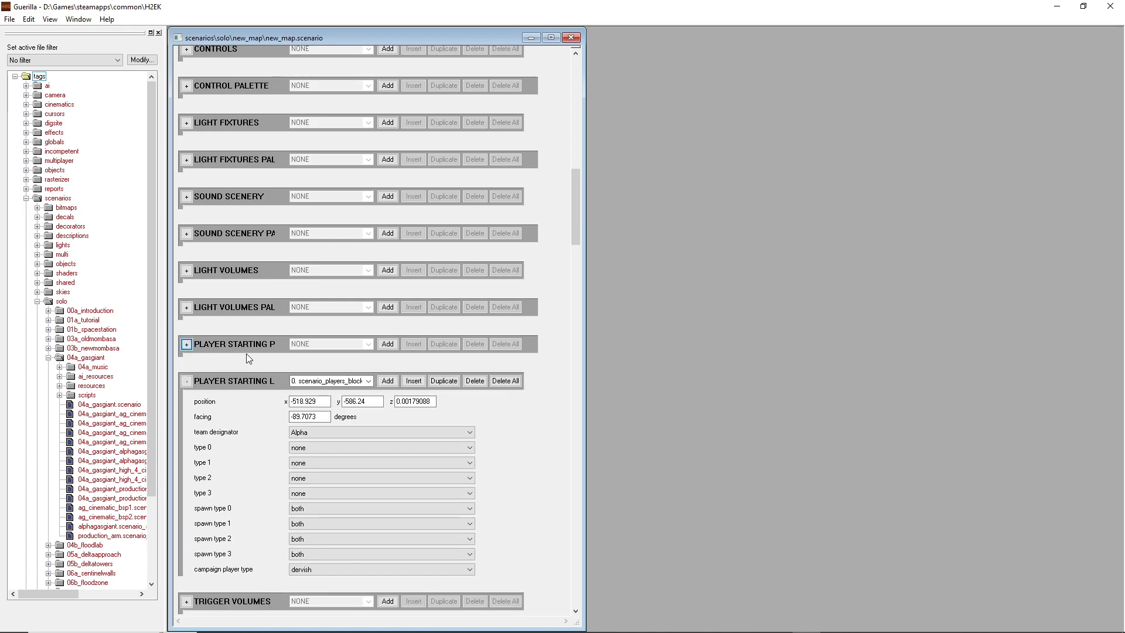
left_click(389, 344)
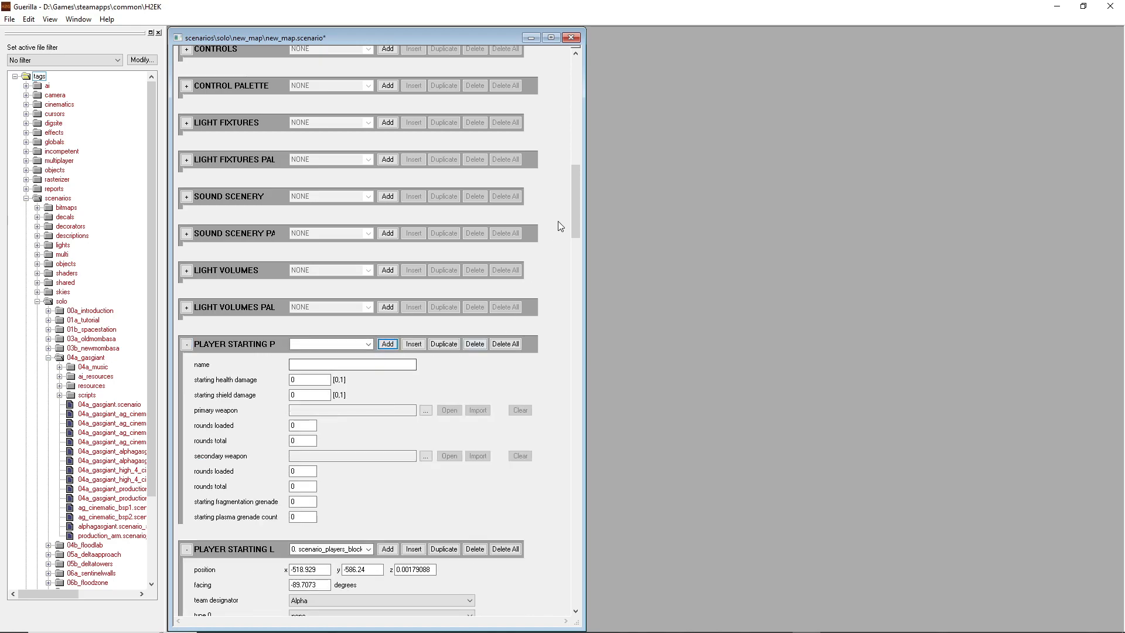
left_click_drag(574, 193, 574, 212)
left_click(389, 216)
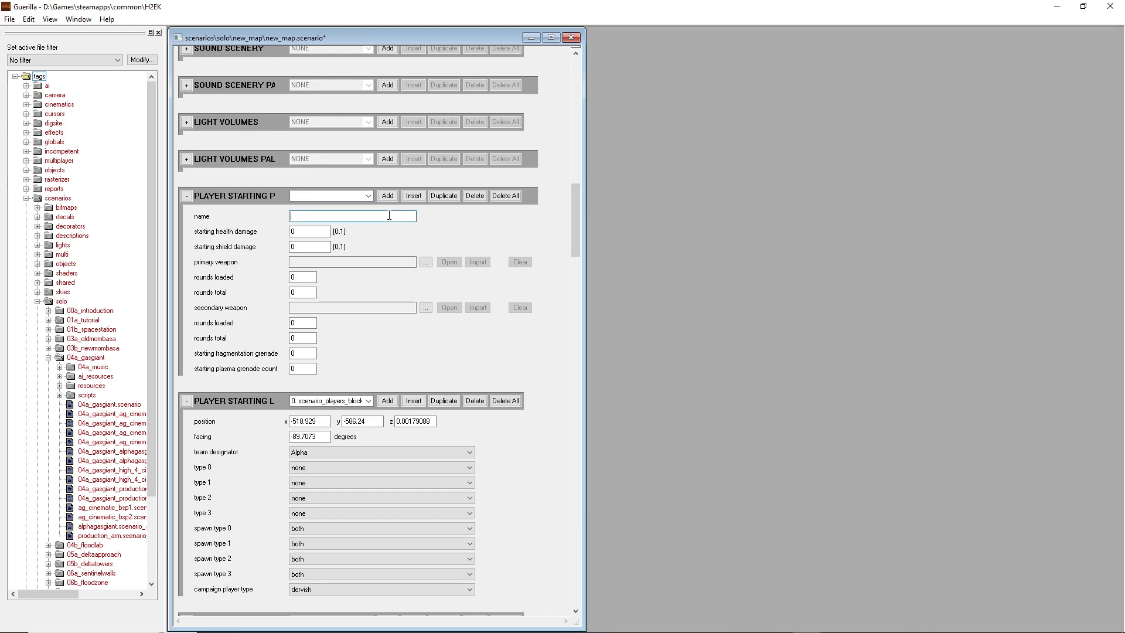
type("starting_loadout")
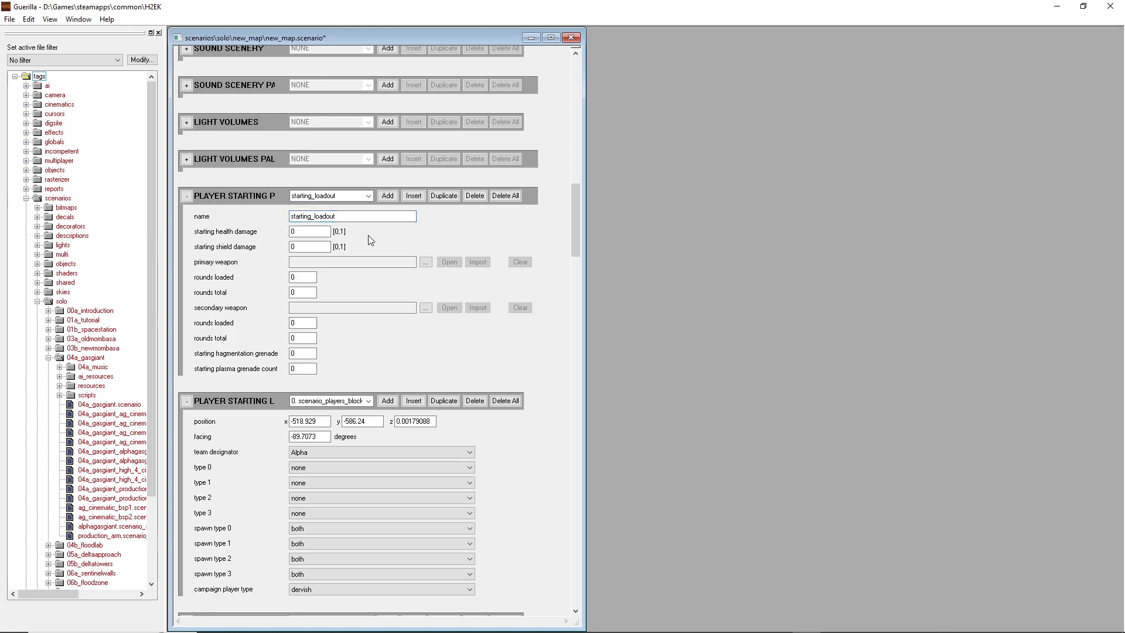
Try a value of 1 for the profile's starting shield and health damage, and set both back to 0
left_click(297, 231)
double_click(307, 243)
left_click(319, 232)
left_click(301, 246)
left_click(307, 245)
double_click(308, 246)
type("1")
left_click_drag(299, 235, 290, 228)
type("1")
double_click(311, 247)
type("0")
left_click(291, 231)
key("Delete")
type("0")
Assign covenant_carbine.weapon from tags\objects\weapons\rifle\covenant_carbine as the starting profile's primary weapon
left_click(316, 262)
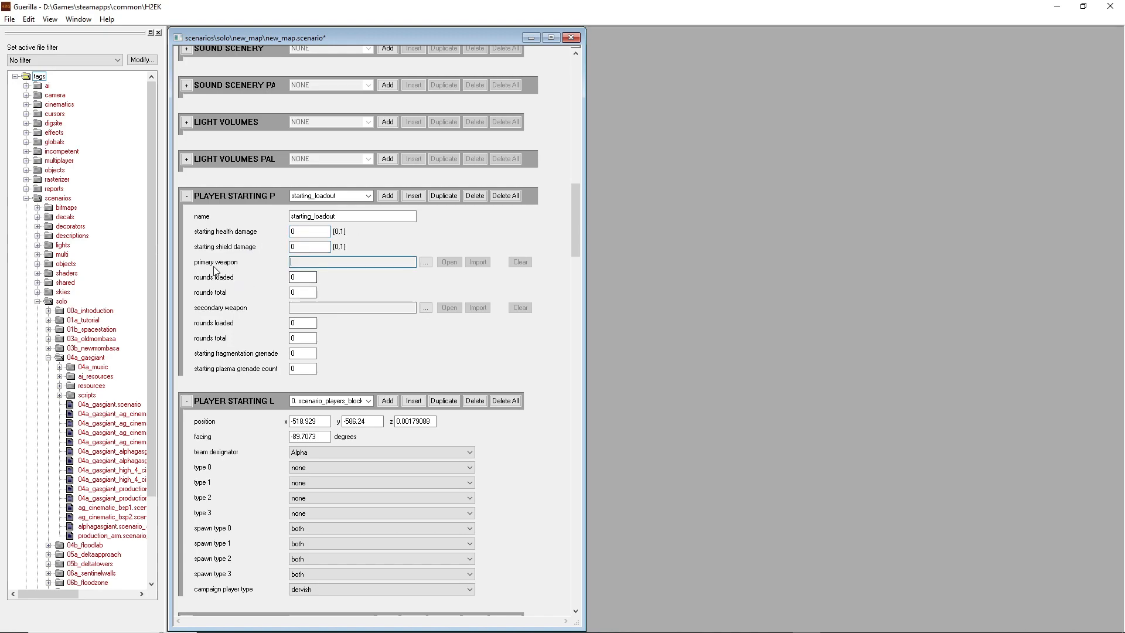
left_click(293, 310)
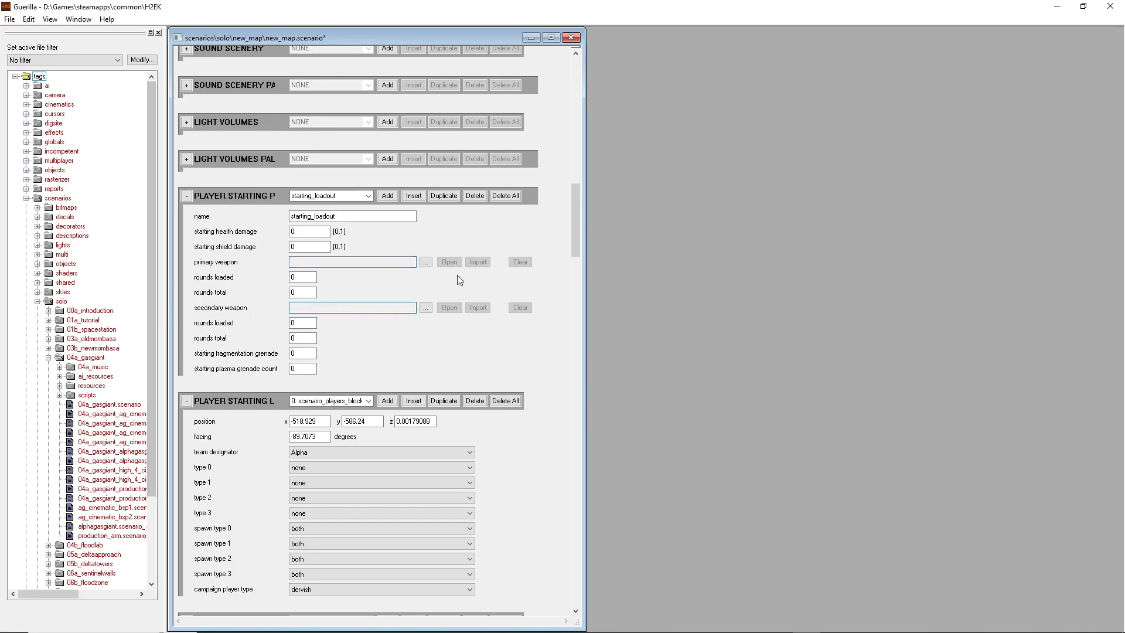
left_click(369, 264)
left_click(430, 262)
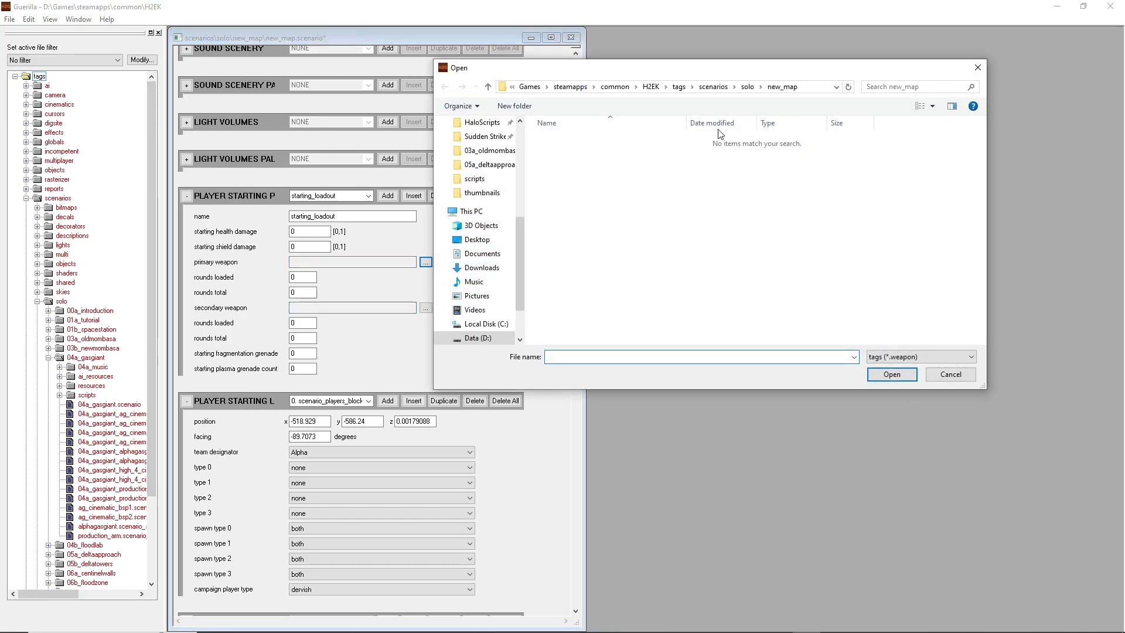
left_click(679, 87)
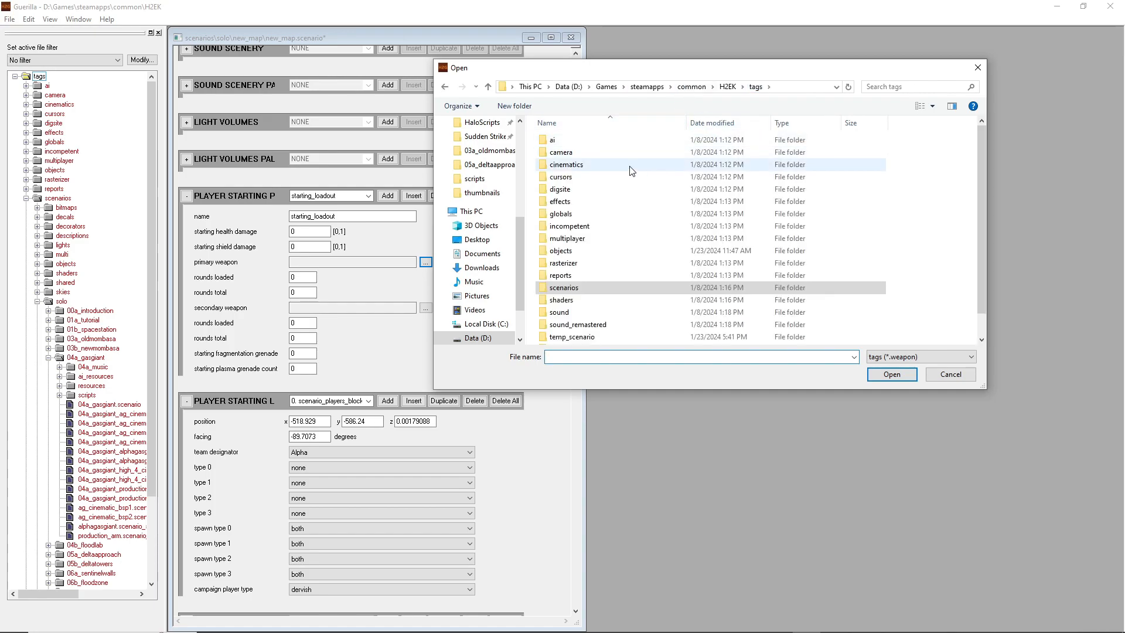
double_click(559, 252)
left_click(560, 239)
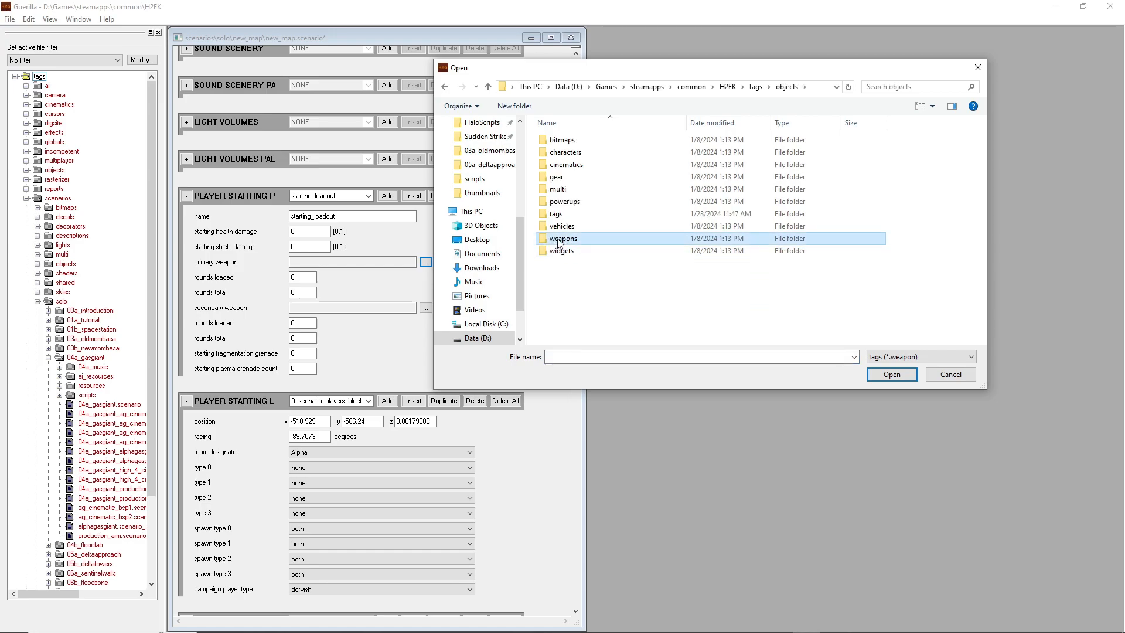
double_click(560, 240)
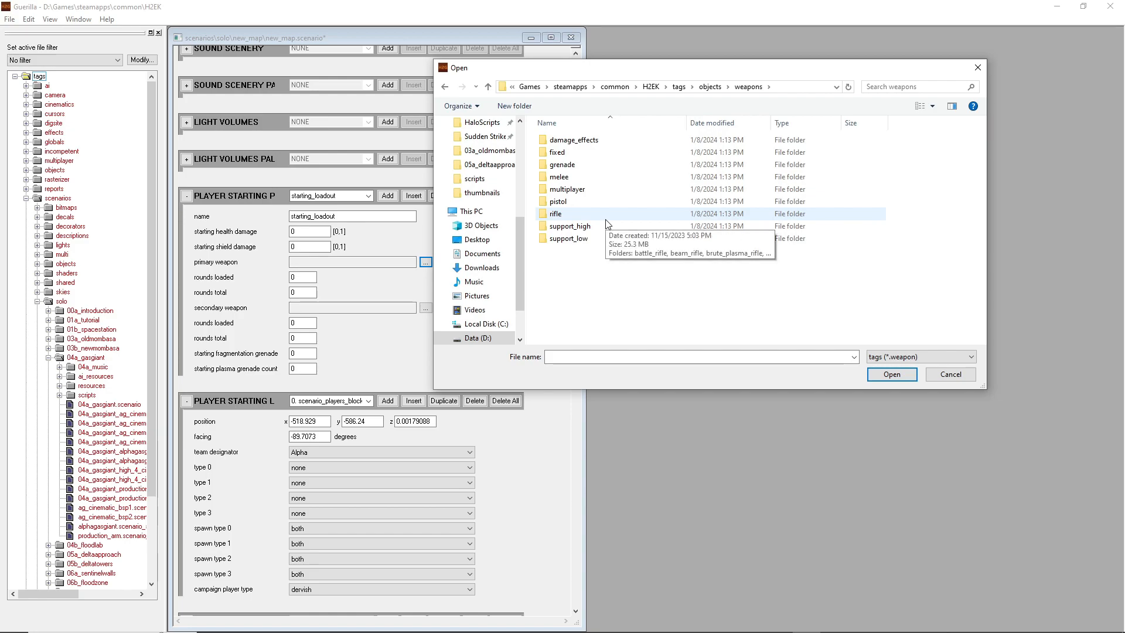
double_click(592, 214)
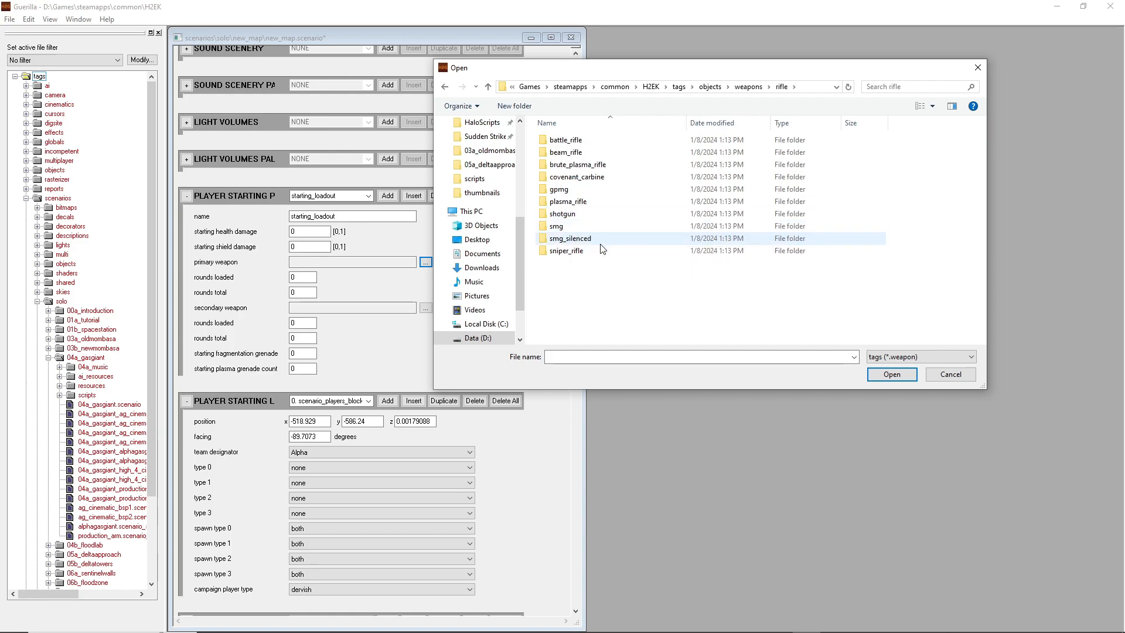
double_click(590, 184)
left_click(597, 202)
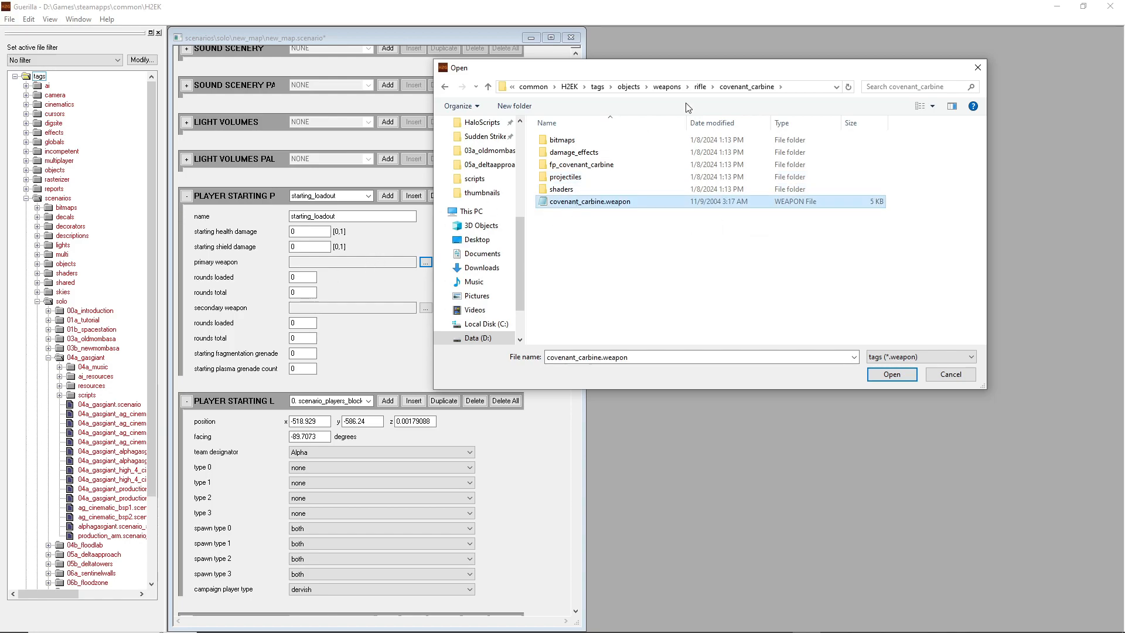
left_click_drag(719, 75, 782, 65)
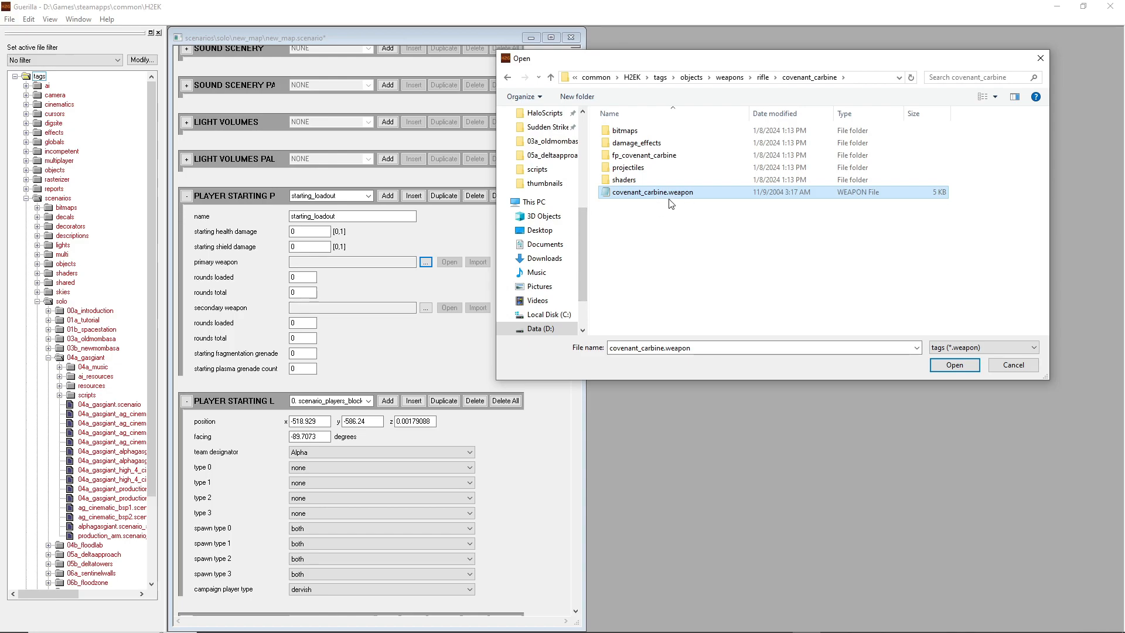
double_click(647, 196)
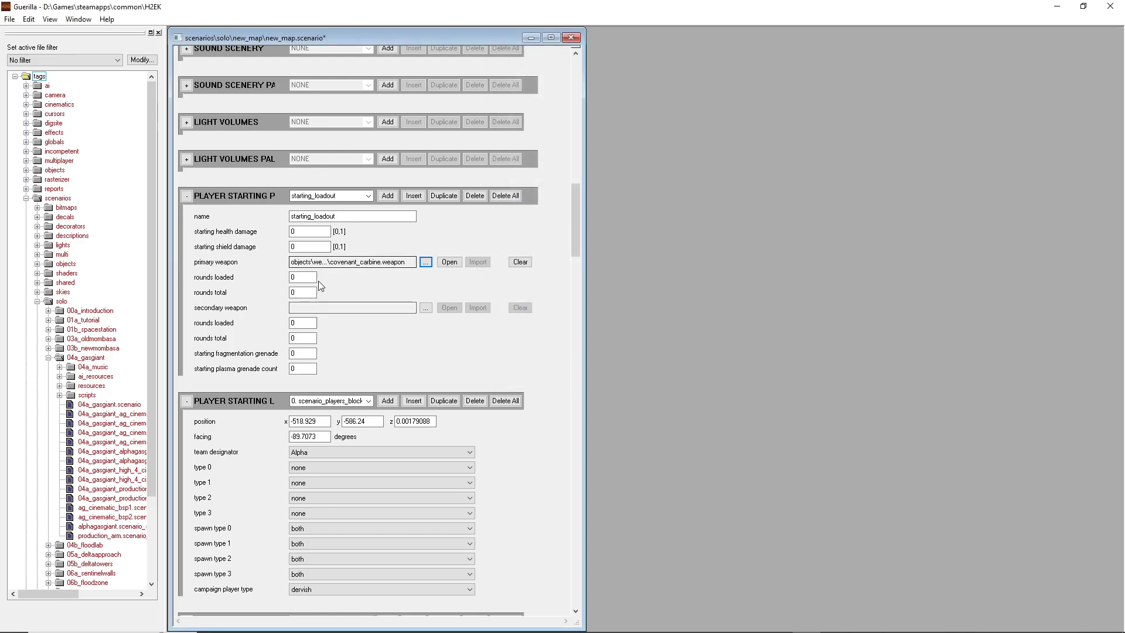
Set the primary weapon's rounds loaded to 18 and rounds total to 90
double_click(292, 293)
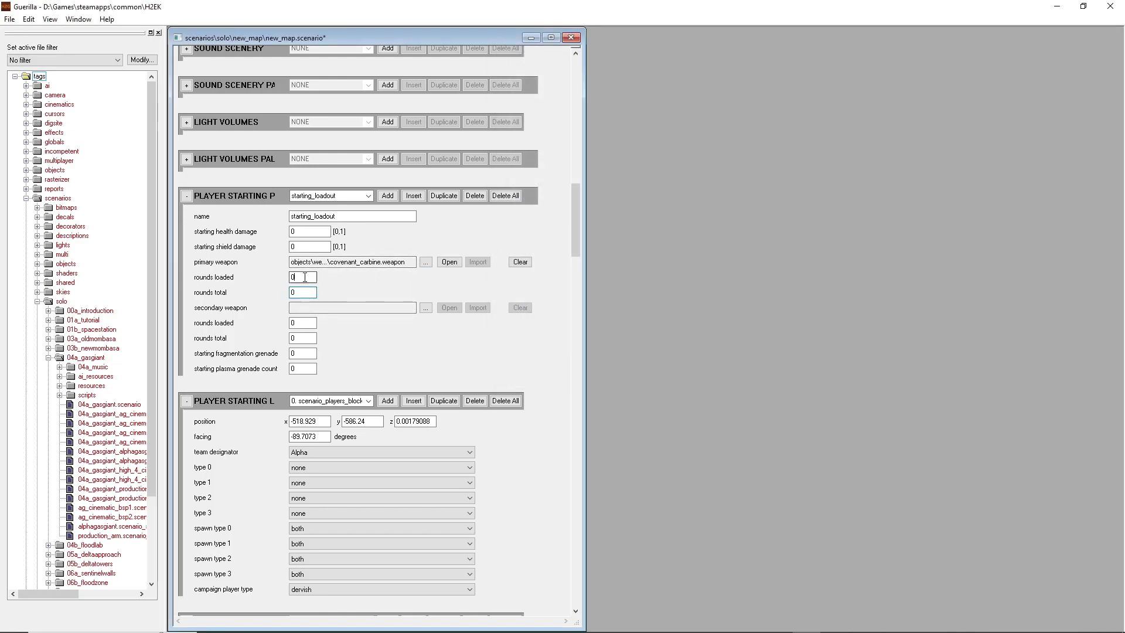
double_click(300, 278)
left_click_drag(302, 292, 287, 288)
double_click(301, 279)
type("18")
left_click(309, 288)
double_click(297, 295)
double_click(303, 296)
left_click_drag(305, 278, 293, 278)
Assign plasma_pistol.weapon from objects\weapons\pistol\plasma_pistol as the starting profile's secondary weapon
left_click(425, 308)
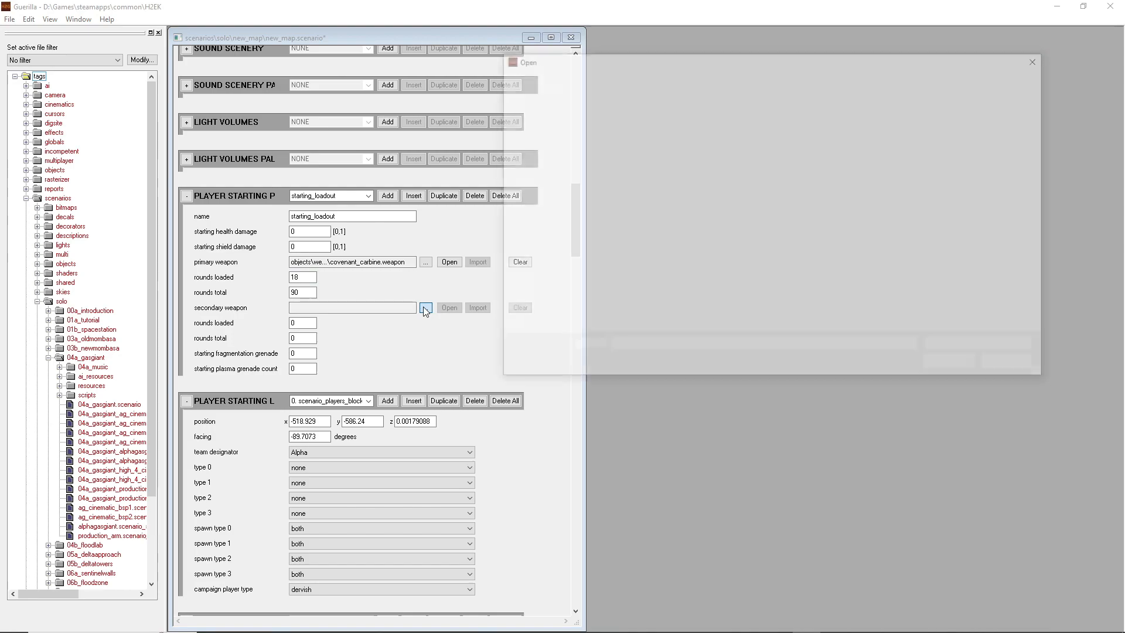
left_click(737, 78)
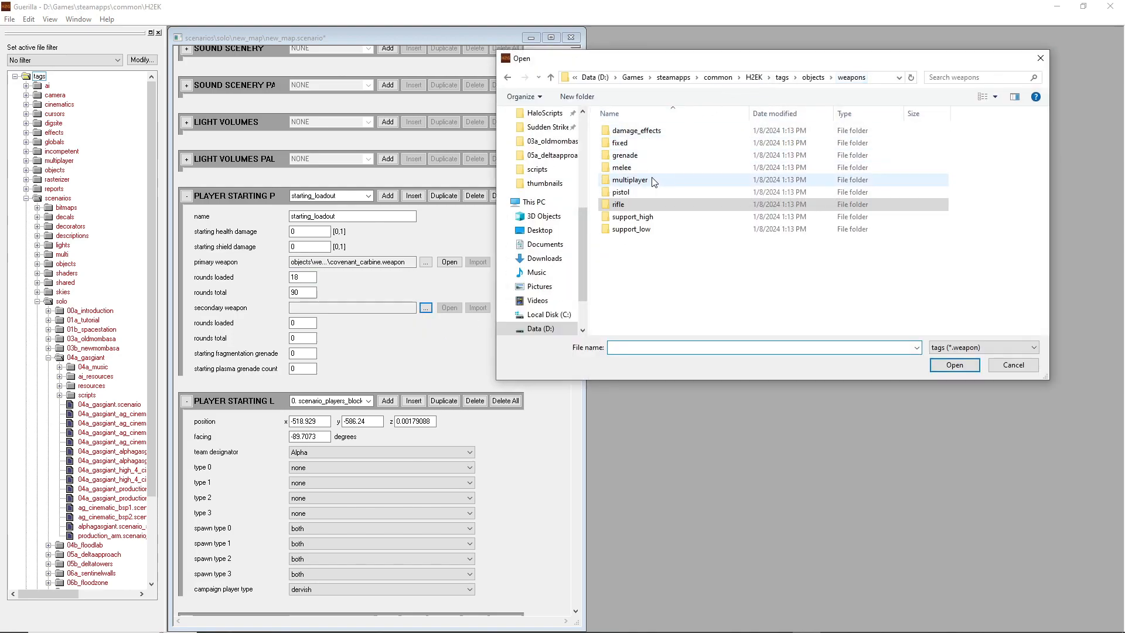
double_click(626, 192)
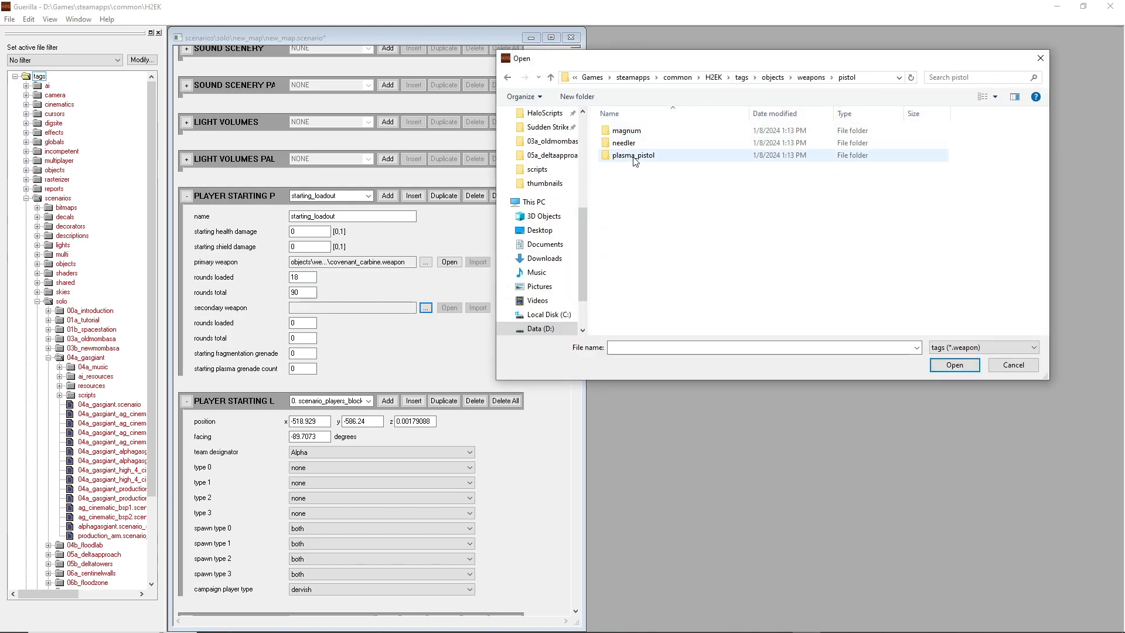
double_click(636, 155)
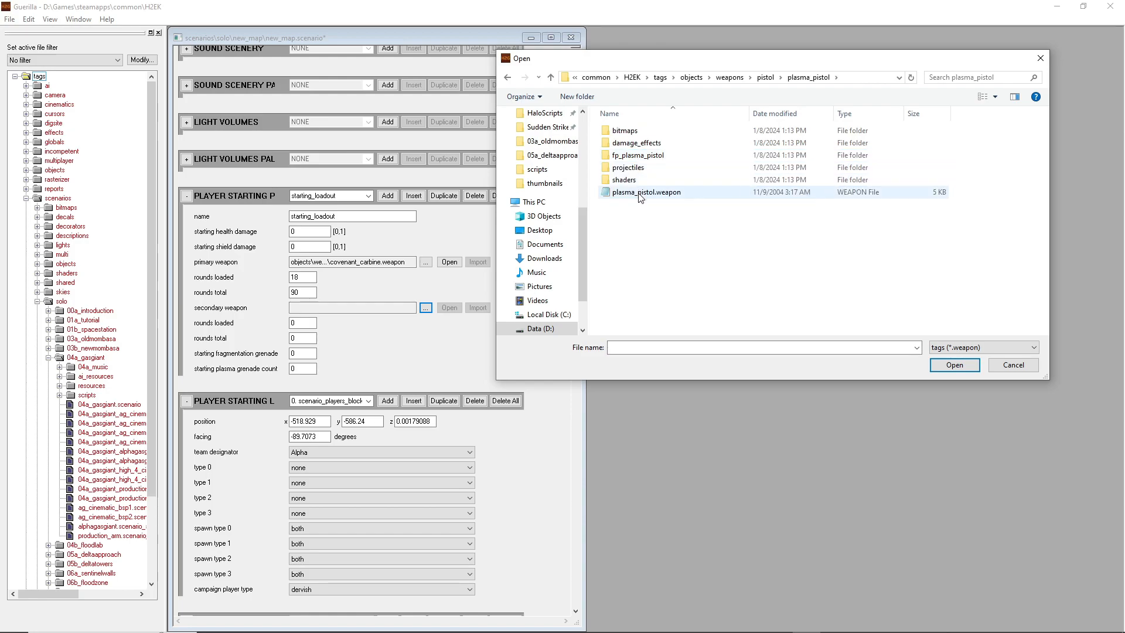
double_click(645, 192)
Set both rounds loaded and rounds total of the secondary weapon to 100
left_click(307, 323)
double_click(307, 323)
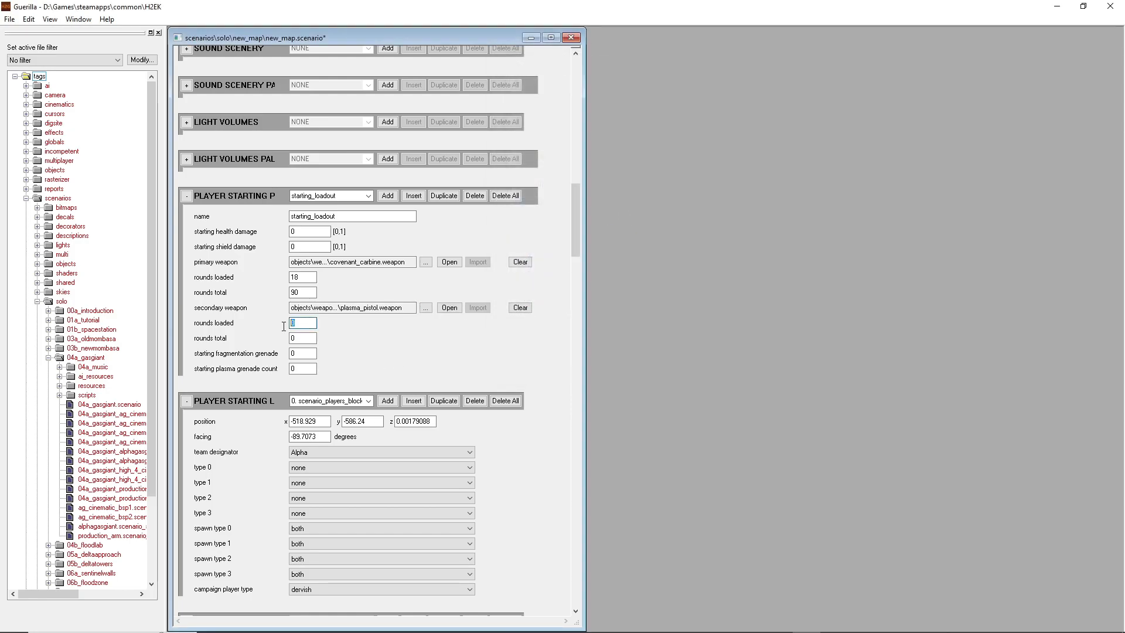
type("100")
key("Tab")
type("100")
left_click(301, 323)
double_click(301, 338)
left_click(309, 338)
Set the profile's starting fragmentation and plasma grenade counts to 4 each
double_click(302, 354)
type("4")
double_click(295, 370)
type("4")
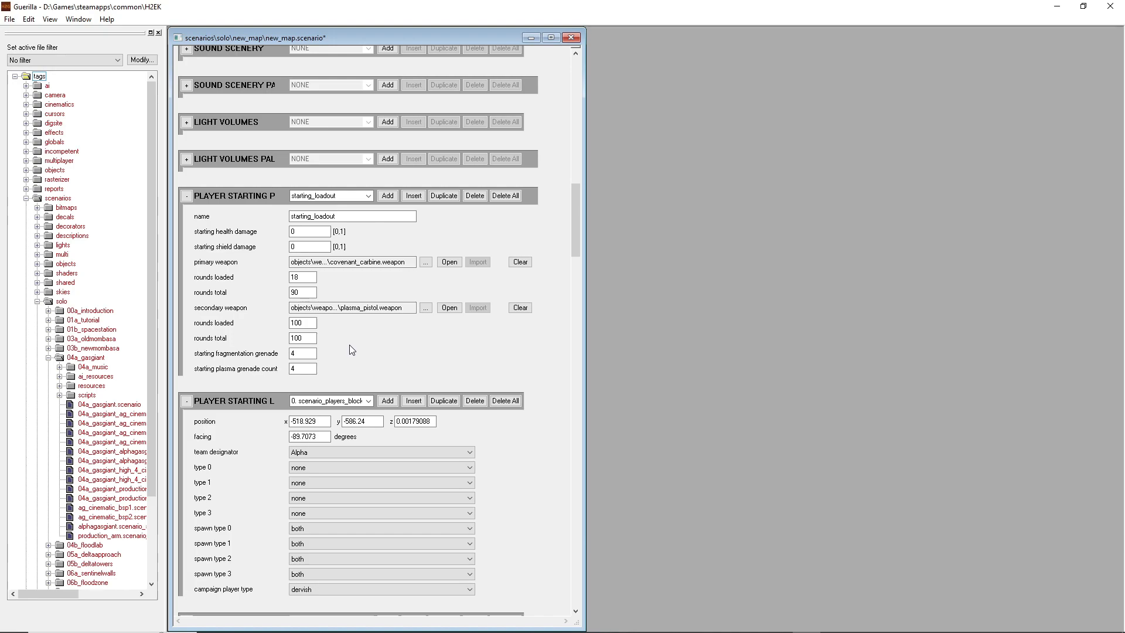
Save the new_map scenario in Guerilla and close the scripts.hsc file in Notepad
key("ctrl+s")
left_click(1056, 7)
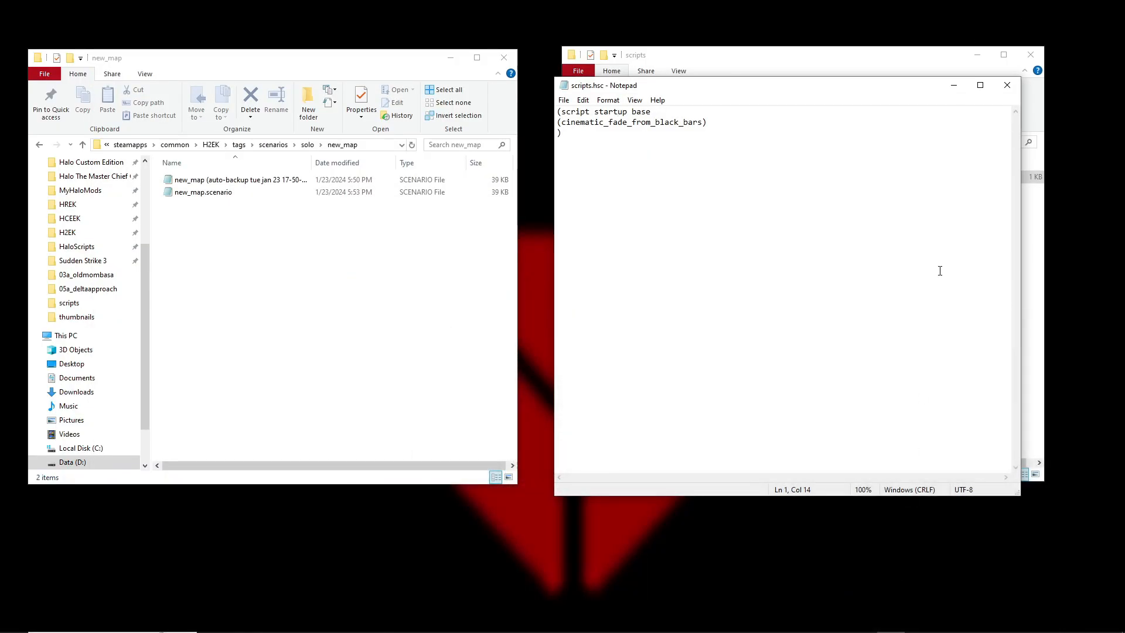
left_click(1007, 85)
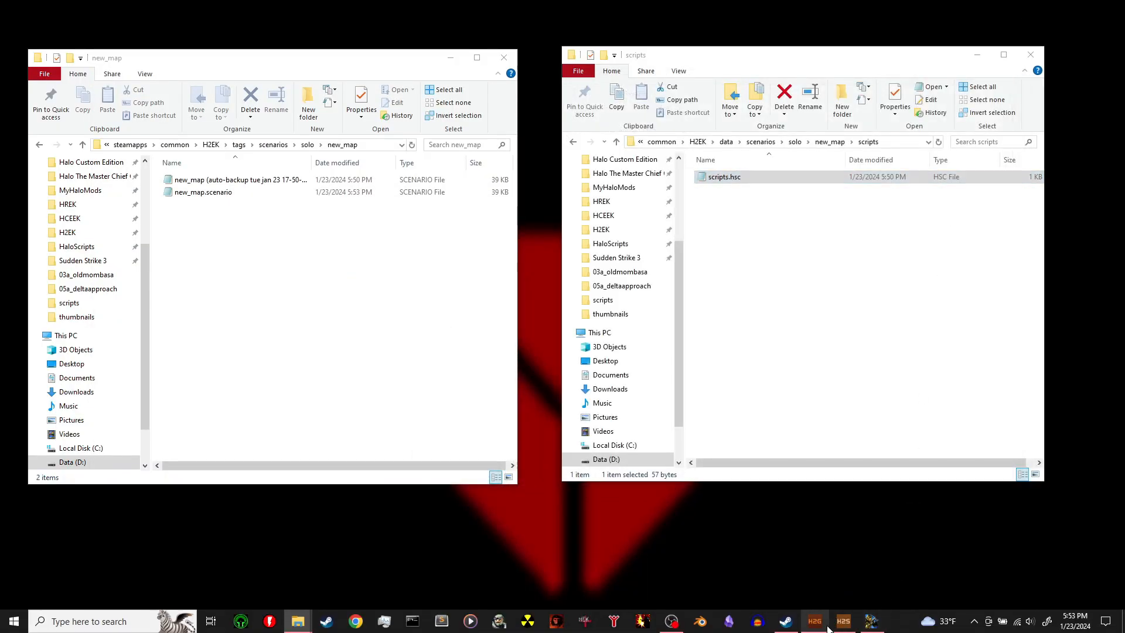
Switch to H2 Sapien and fly the camera over the paved walkway near the player starting point
left_click(816, 621)
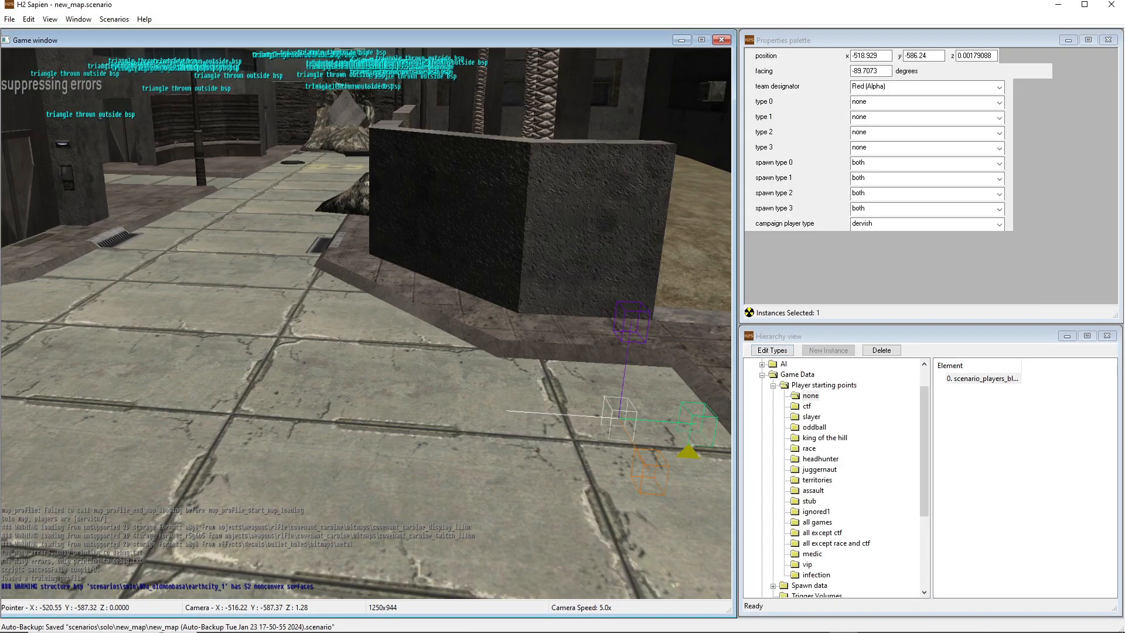
middle_click_drag(429, 297, 450, 323)
key("w")
key("r")
key("w")
key("w")
key("f")
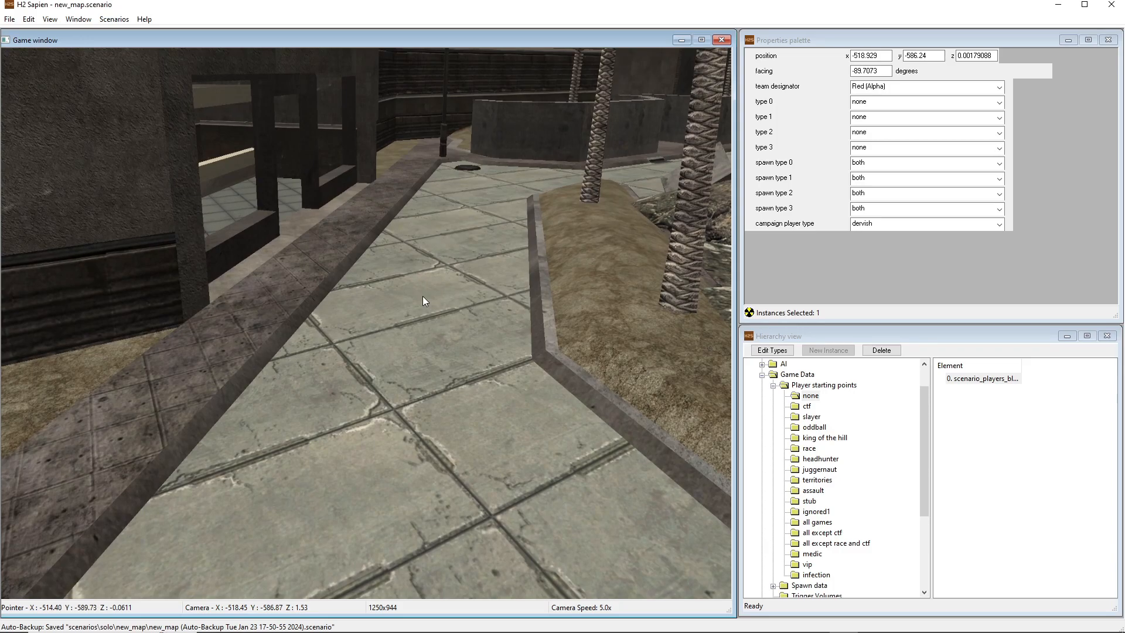
middle_click_drag(421, 297, 448, 300)
key("w")
key("s")
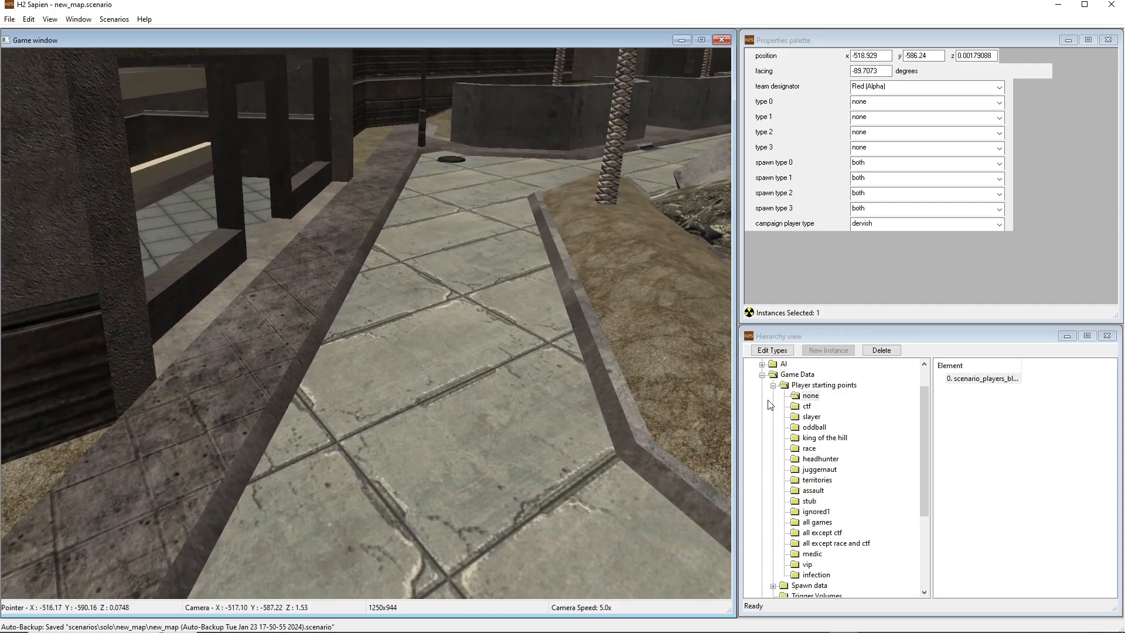
Collapse the Game Data hierarchy and open the object type editor with the object class set to weapon
left_click(762, 374)
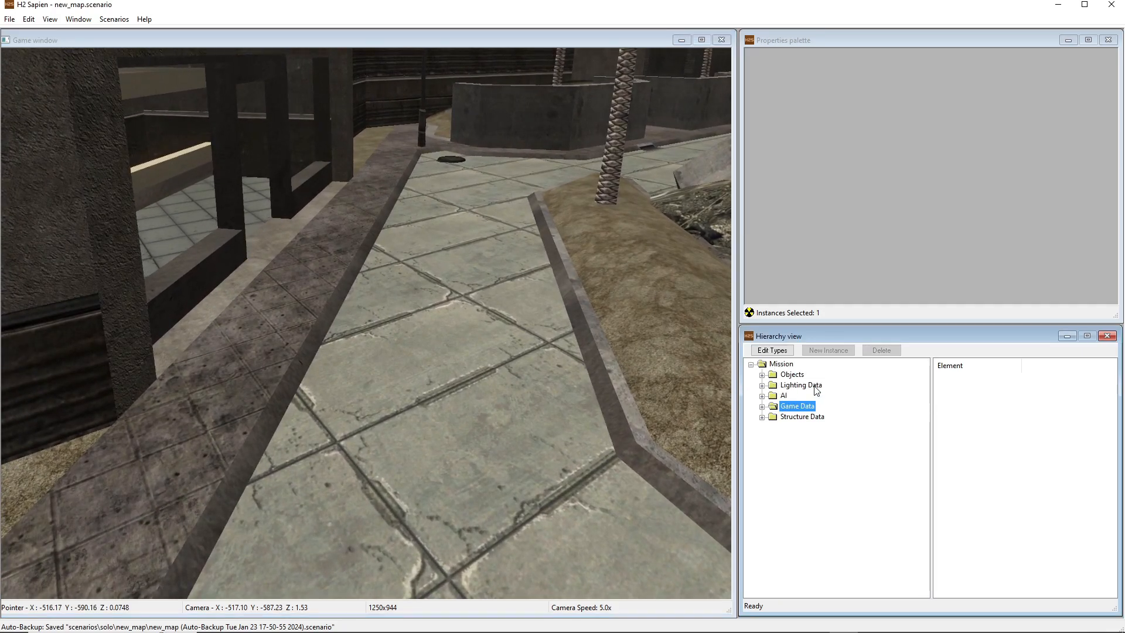
left_click(783, 354)
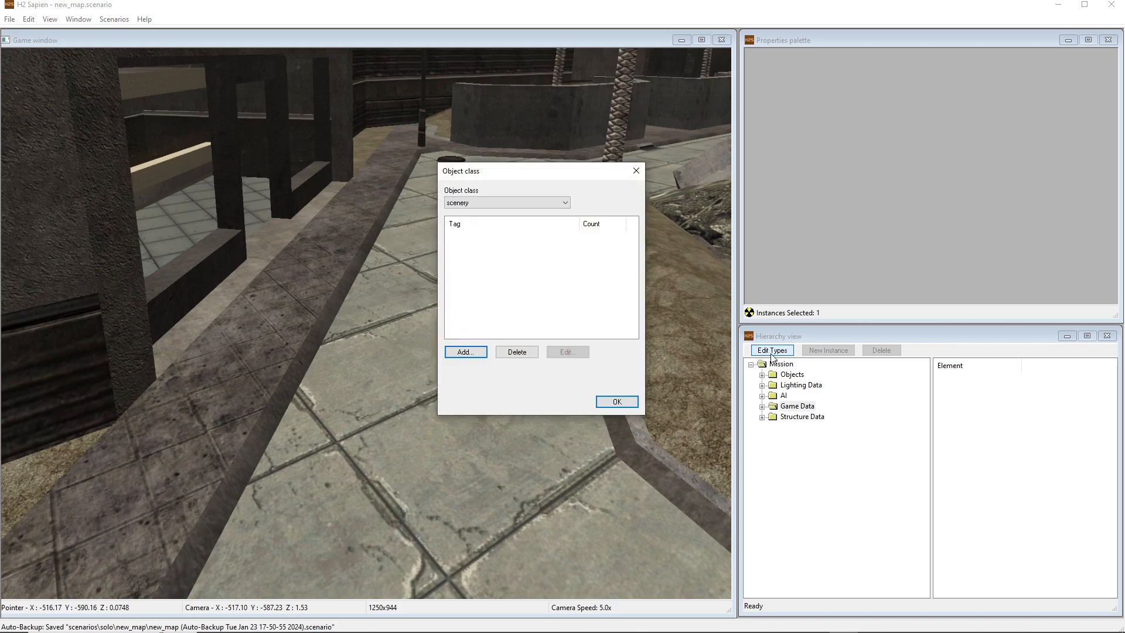
left_click_drag(544, 177, 444, 177)
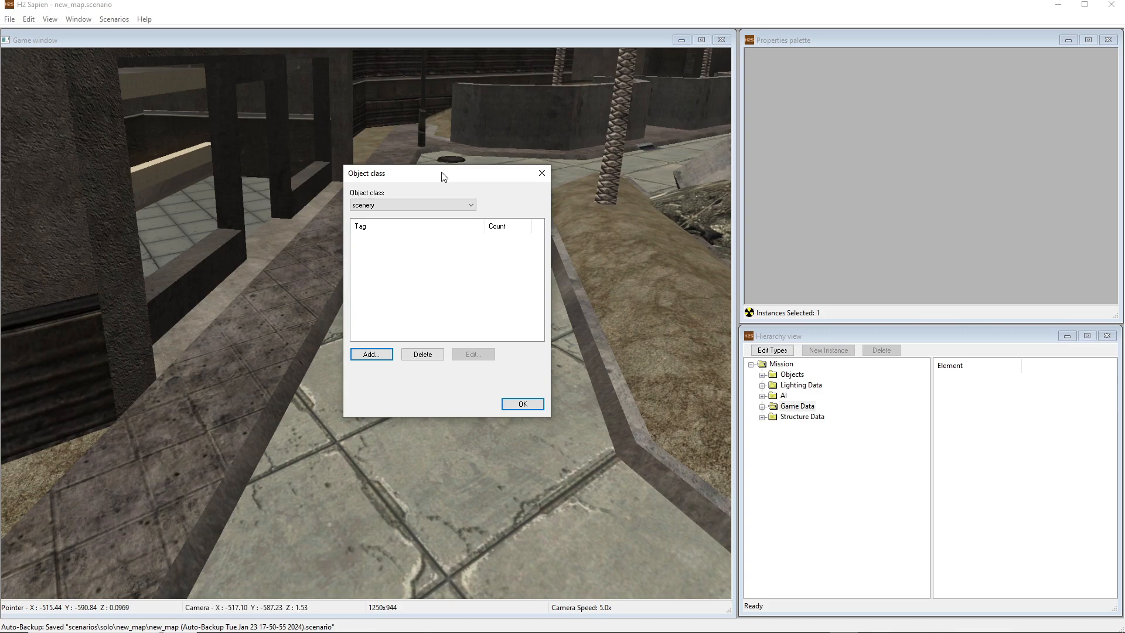
mouse_move(443, 175)
left_mouse_down()
mouse_move(488, 193)
mouse_move(424, 181)
left_mouse_up()
left_click(370, 208)
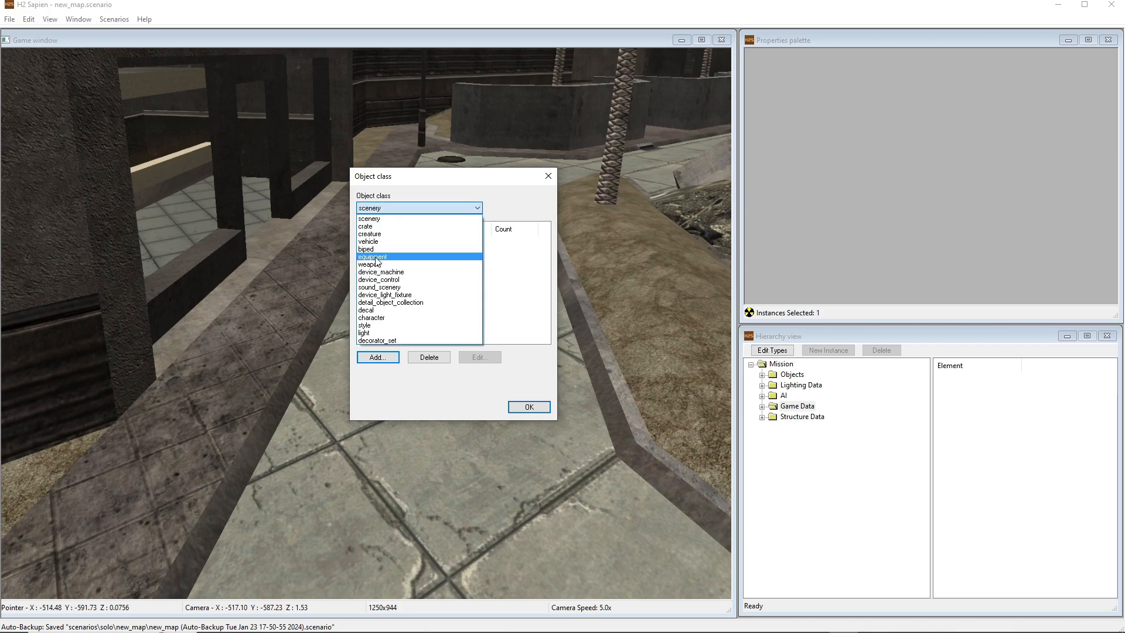
left_click(370, 264)
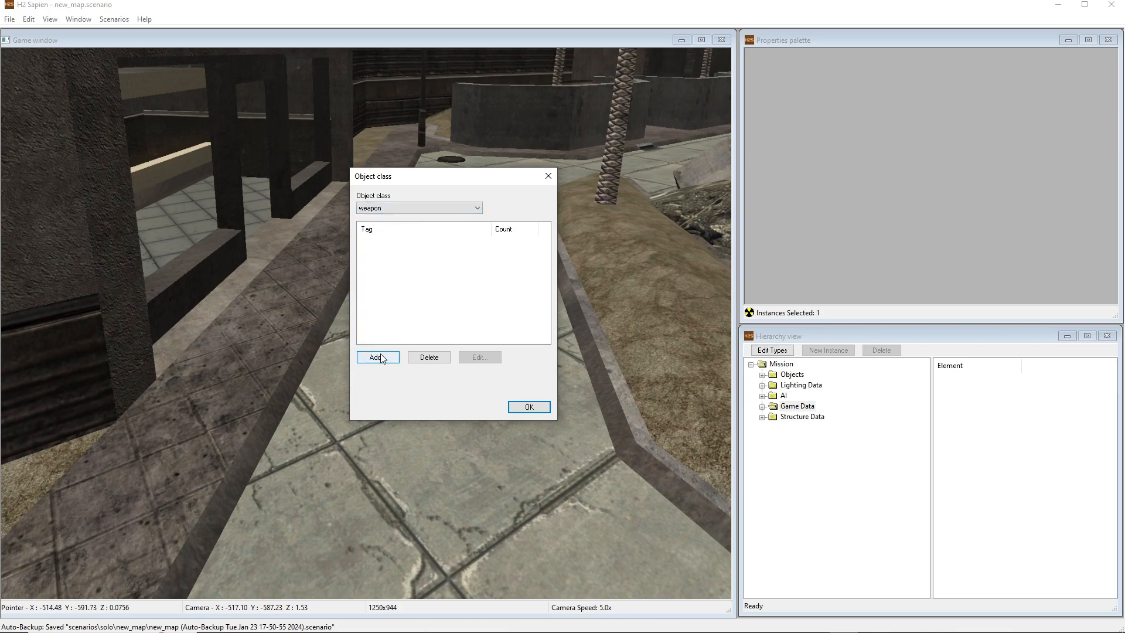
left_click(398, 209)
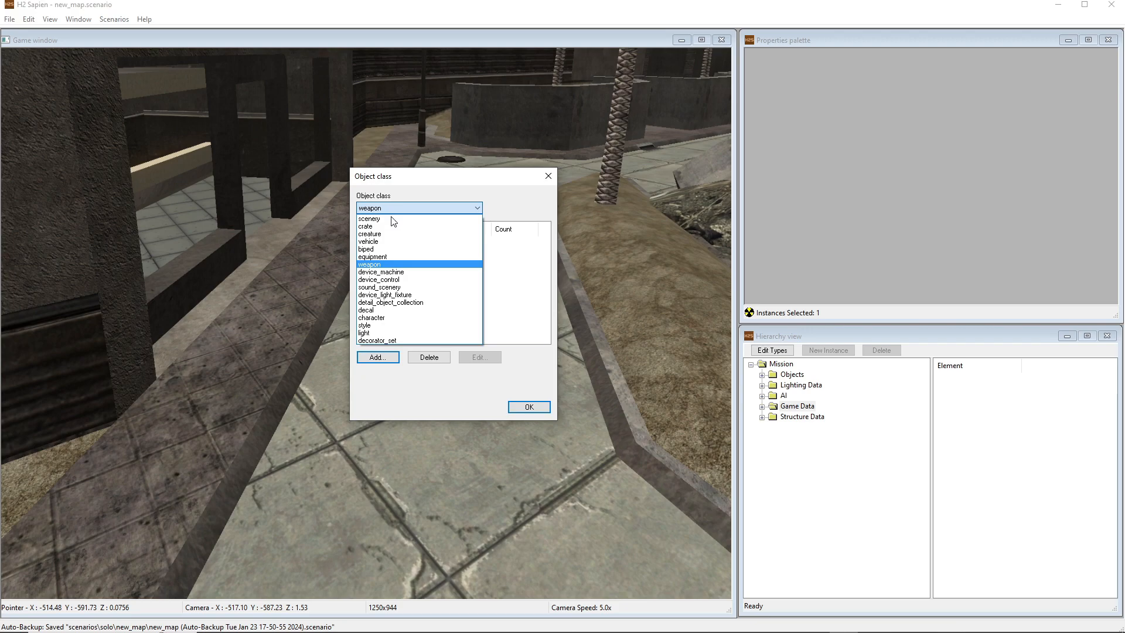
left_click(375, 264)
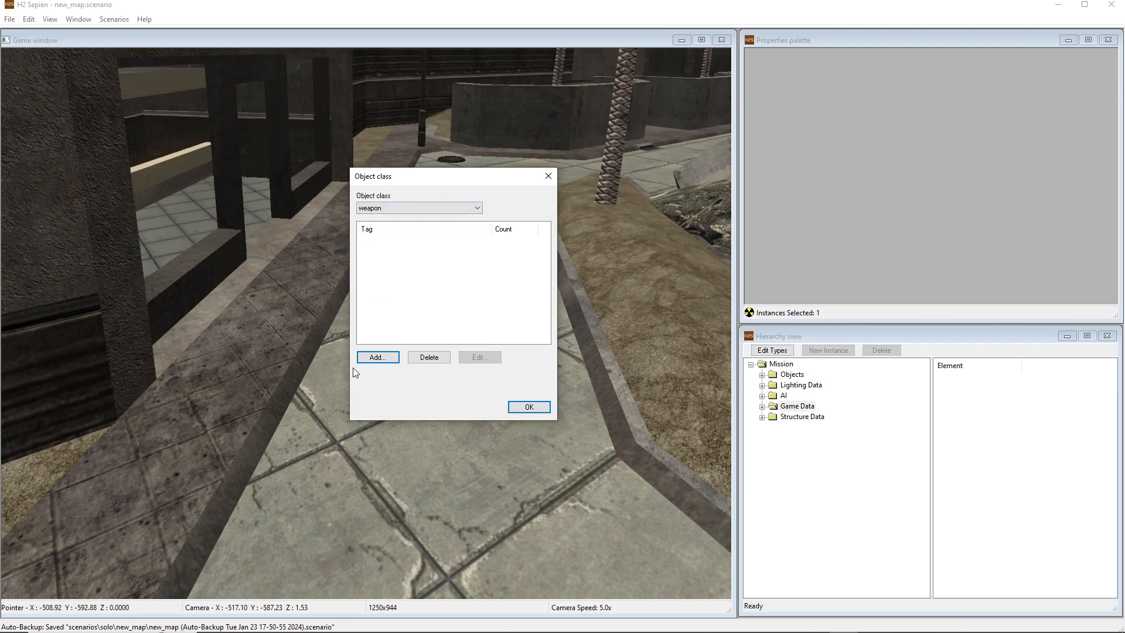
Add battle_rifle.weapon from weapons\rifle\battle_rifle to the scenario's weapon types
left_click(377, 357)
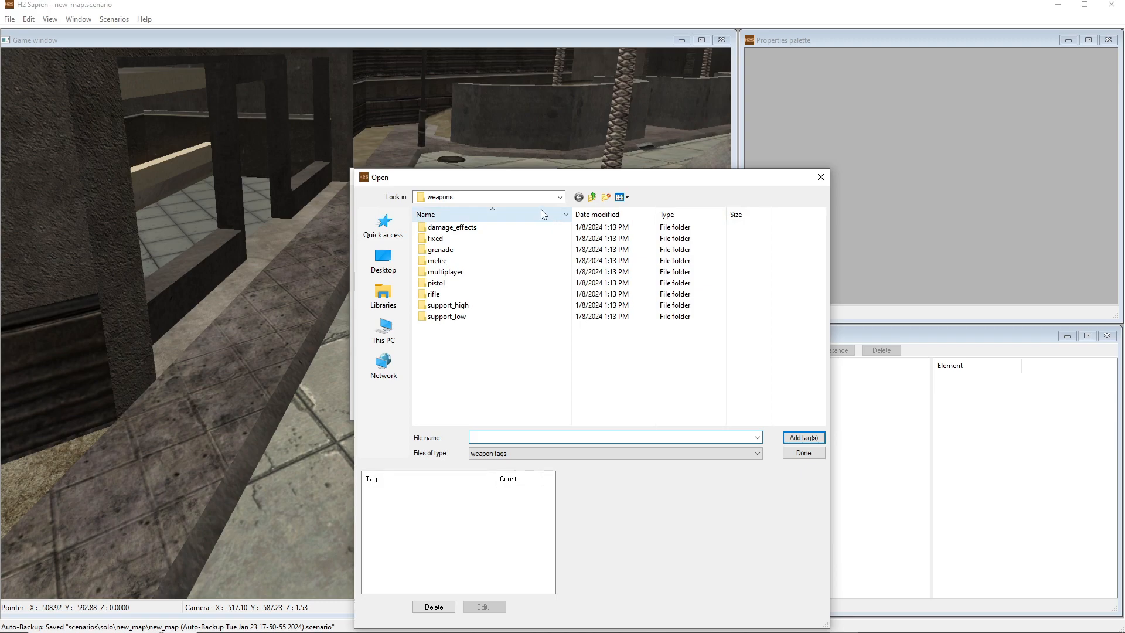
left_click_drag(516, 185, 415, 106)
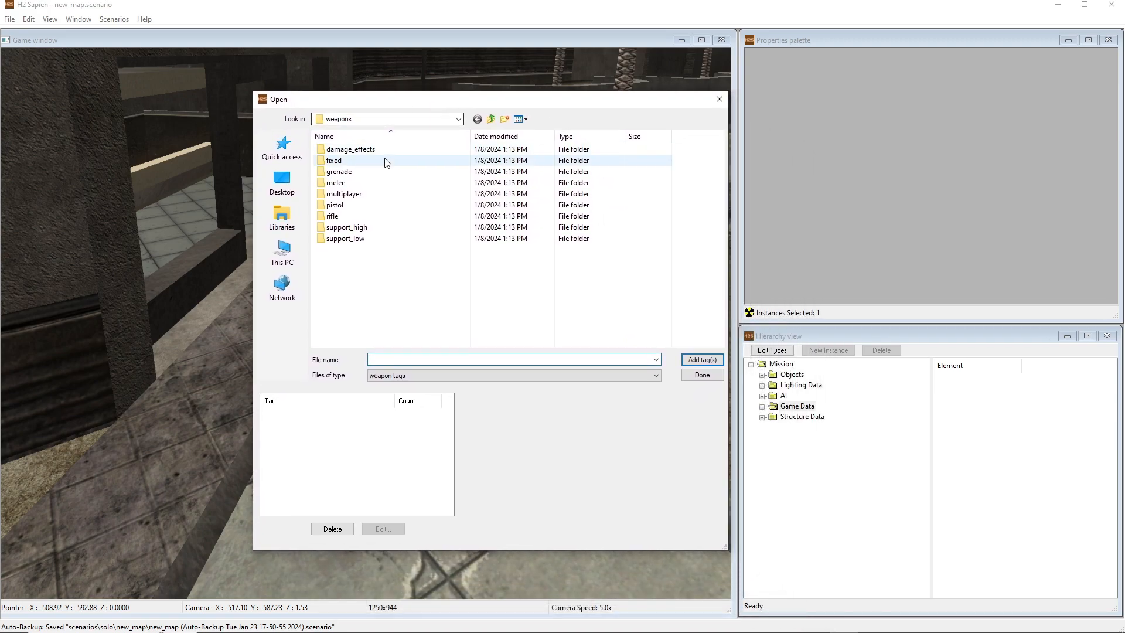
double_click(351, 215)
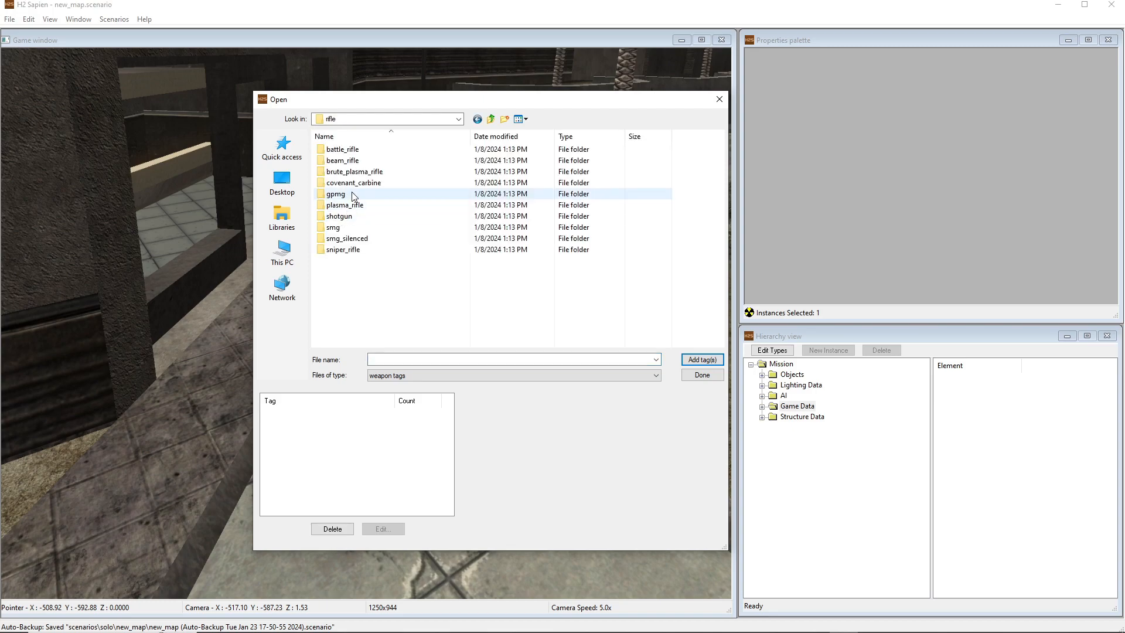
double_click(343, 150)
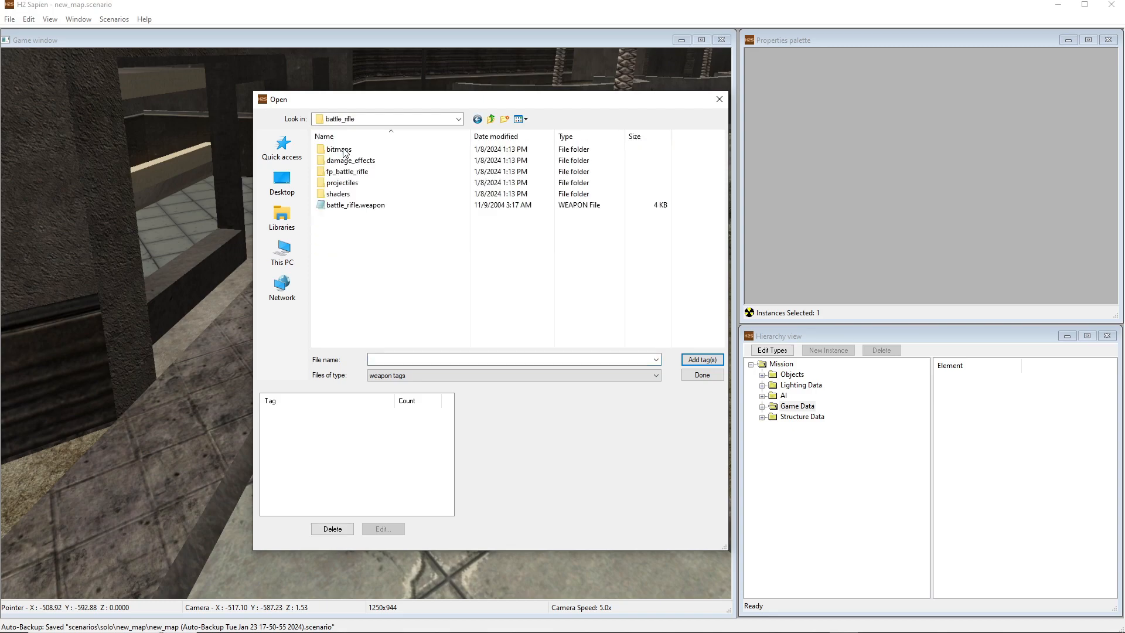
left_click(347, 206)
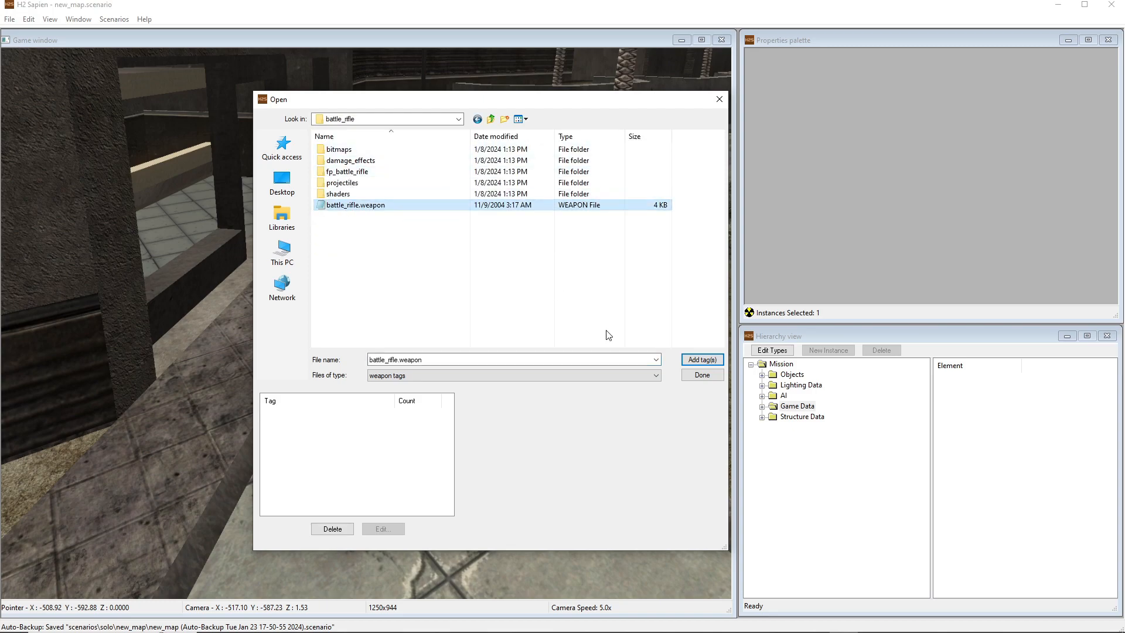
left_click(699, 360)
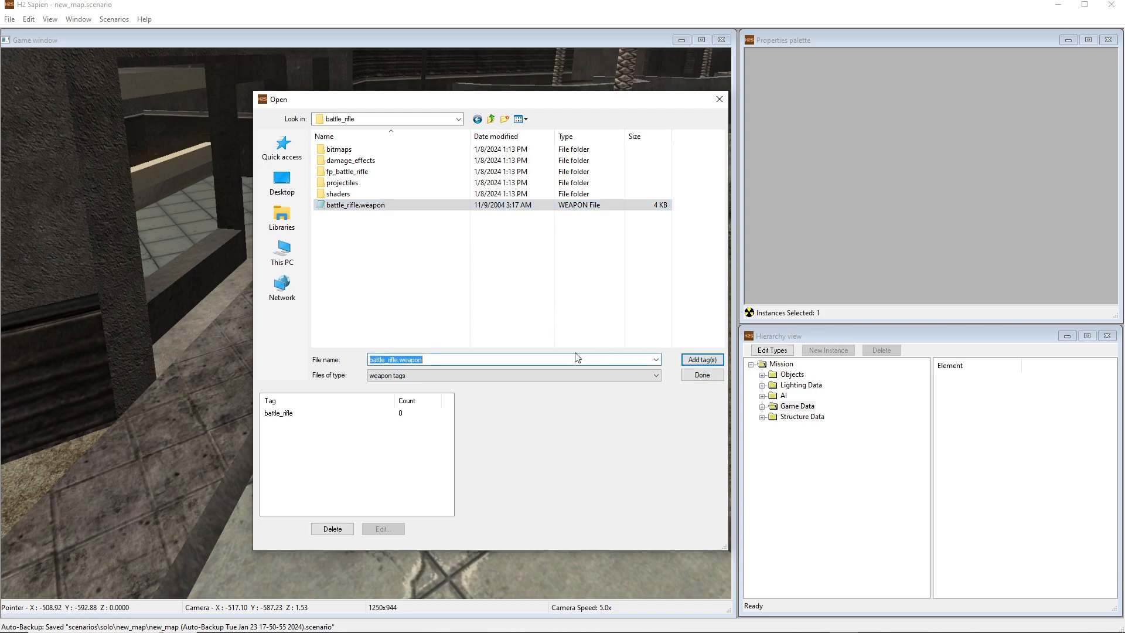
Add brute_shot.weapon from weapons\support_low\brute_shot to the weapon types and finish adding weapons
left_click(492, 119)
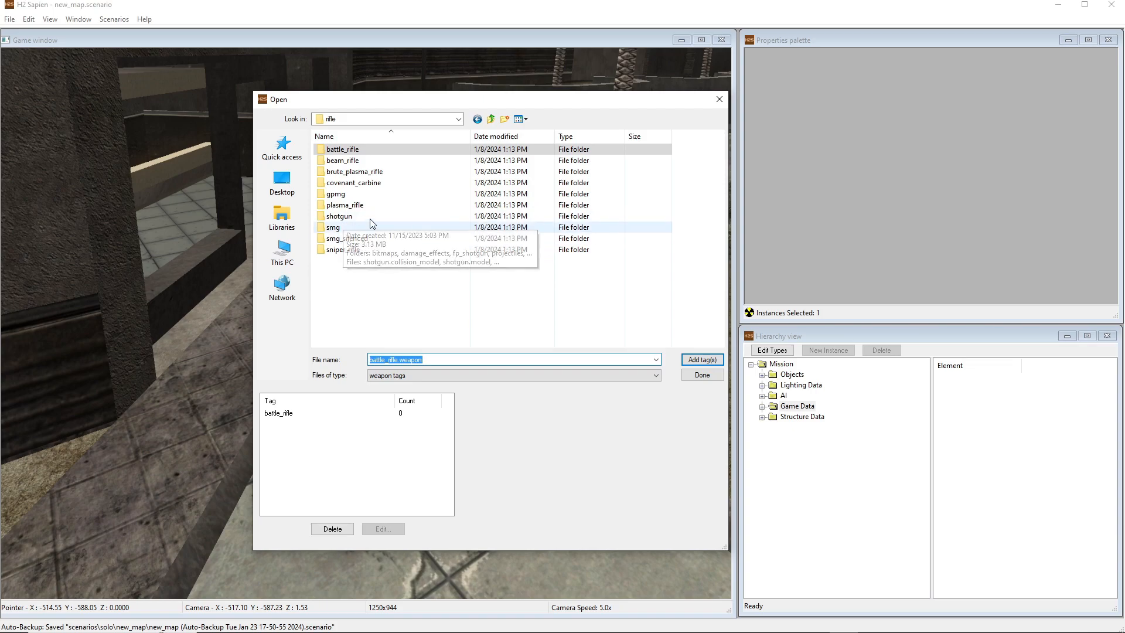
left_click(491, 119)
double_click(344, 239)
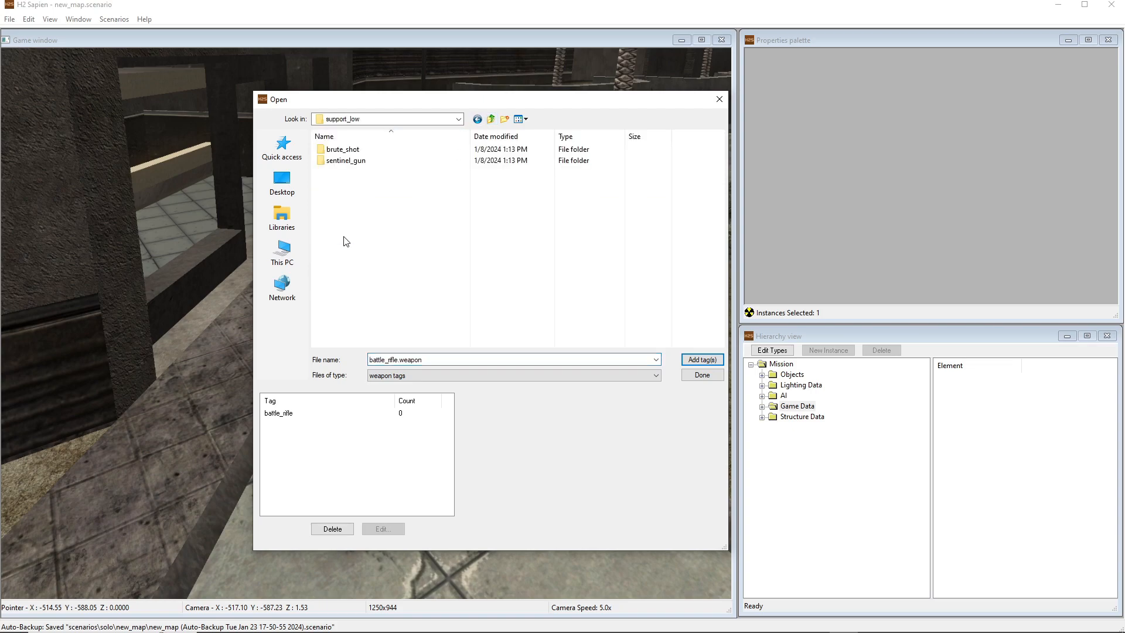
double_click(333, 152)
left_click(352, 204)
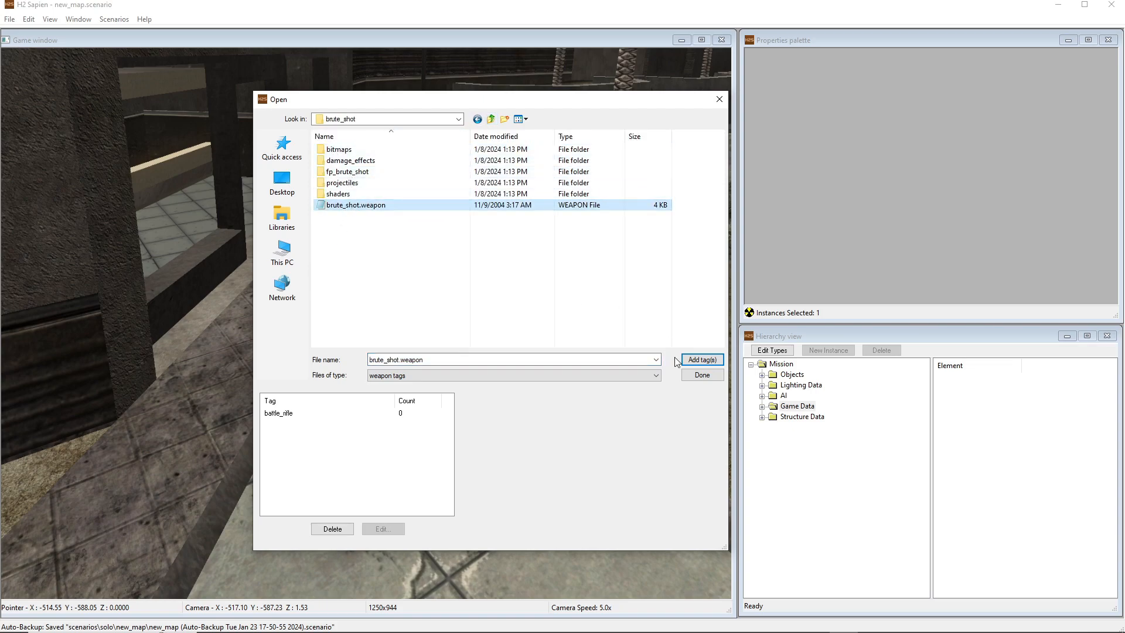
left_click(699, 360)
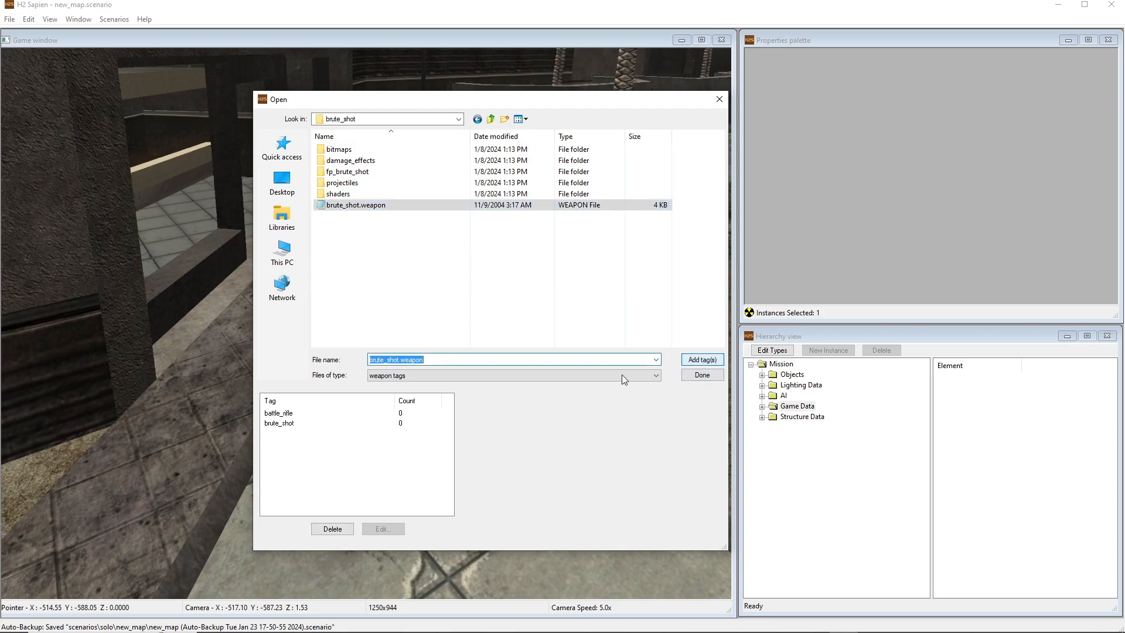
left_click(702, 375)
Change the object class to vehicle and add falcon.vehicle from objects\vehicles\falcon to the vehicle types
left_click(378, 209)
left_click(369, 262)
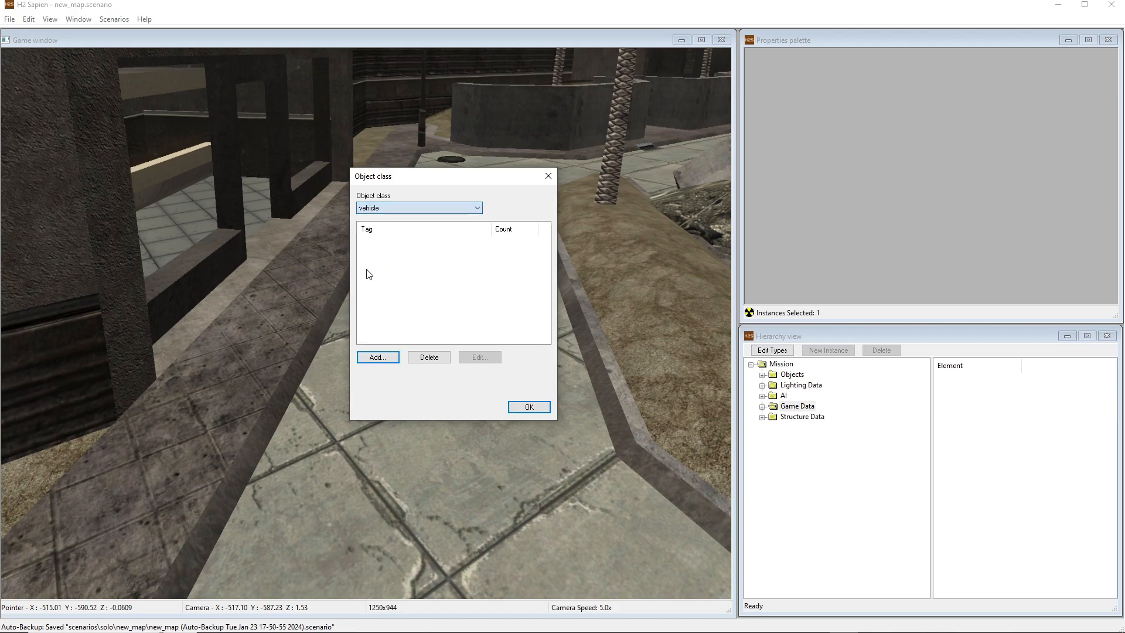
left_click(368, 358)
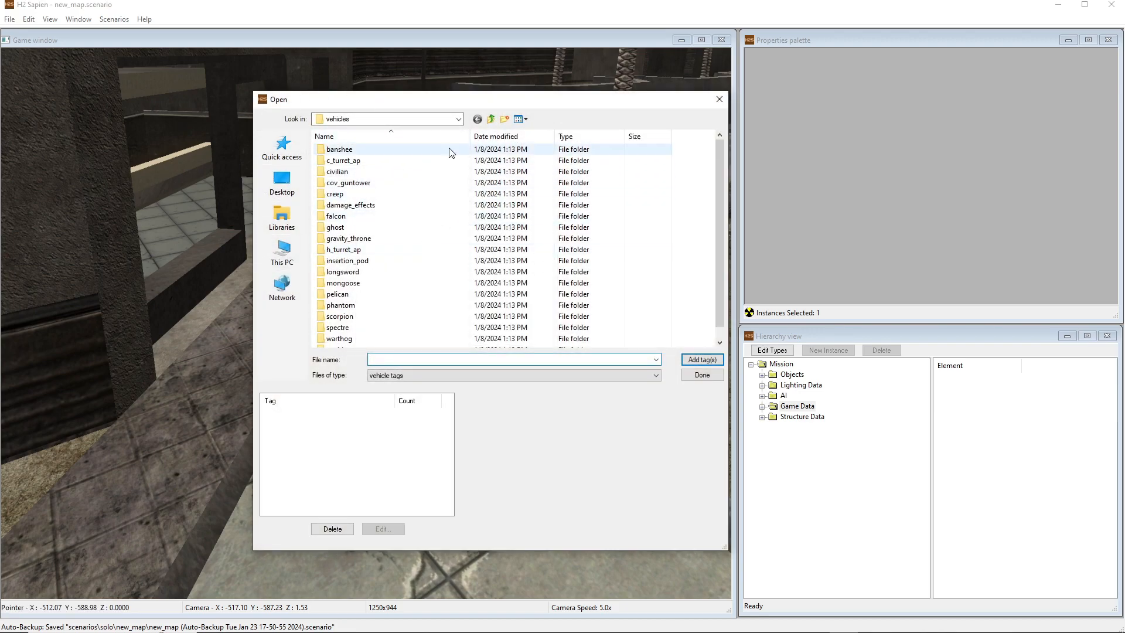
left_click(490, 119)
left_click(490, 120)
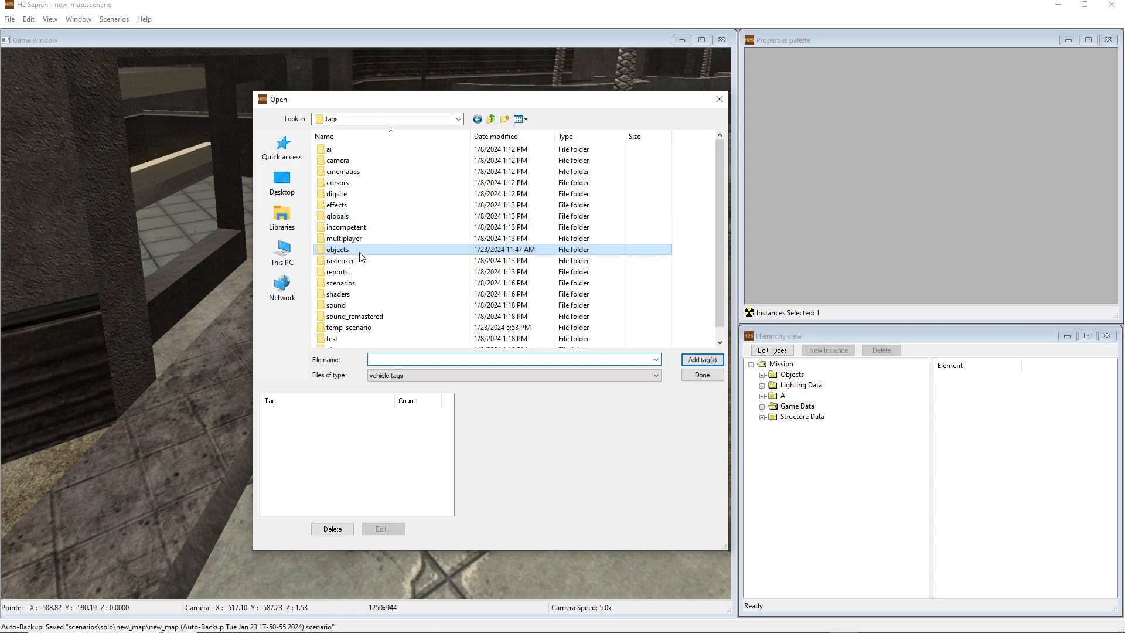
double_click(341, 255)
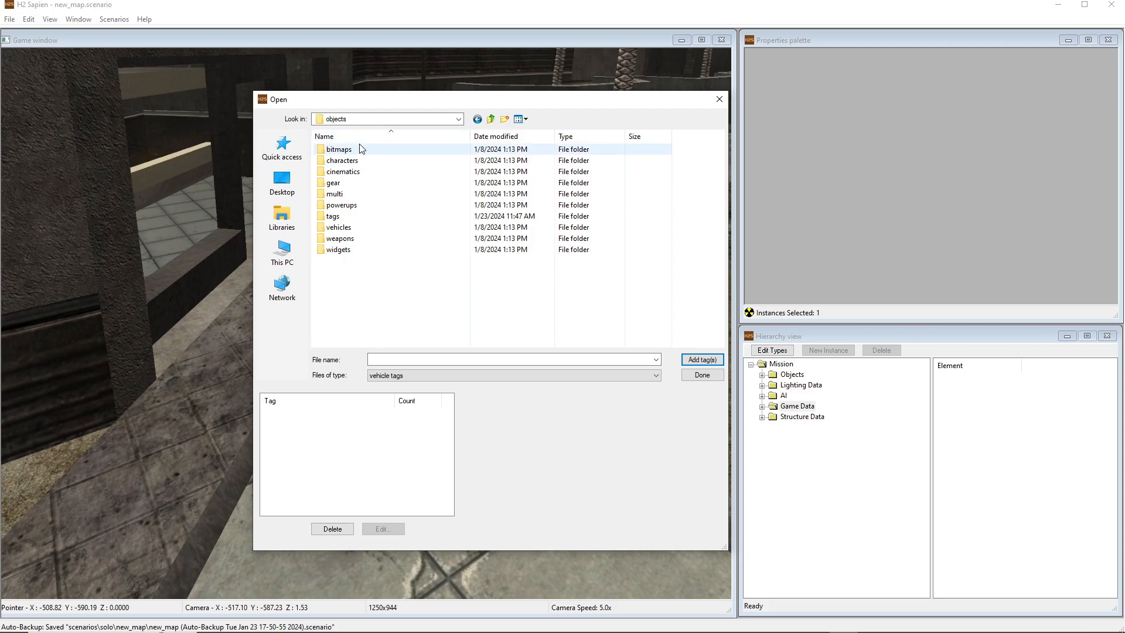
double_click(340, 227)
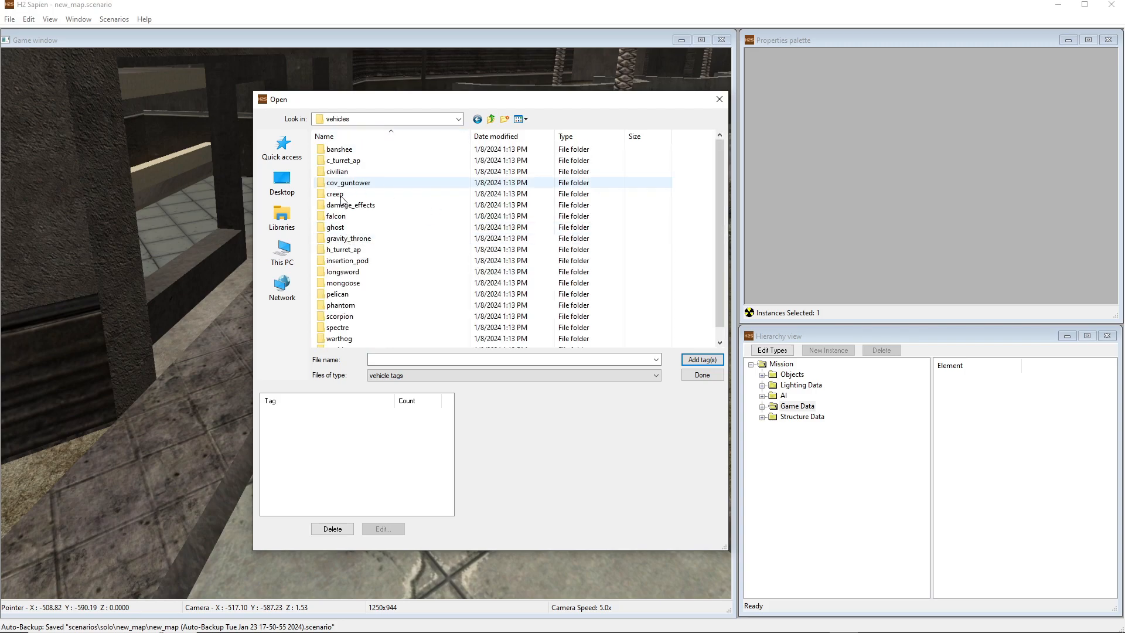
double_click(338, 216)
left_click(352, 184)
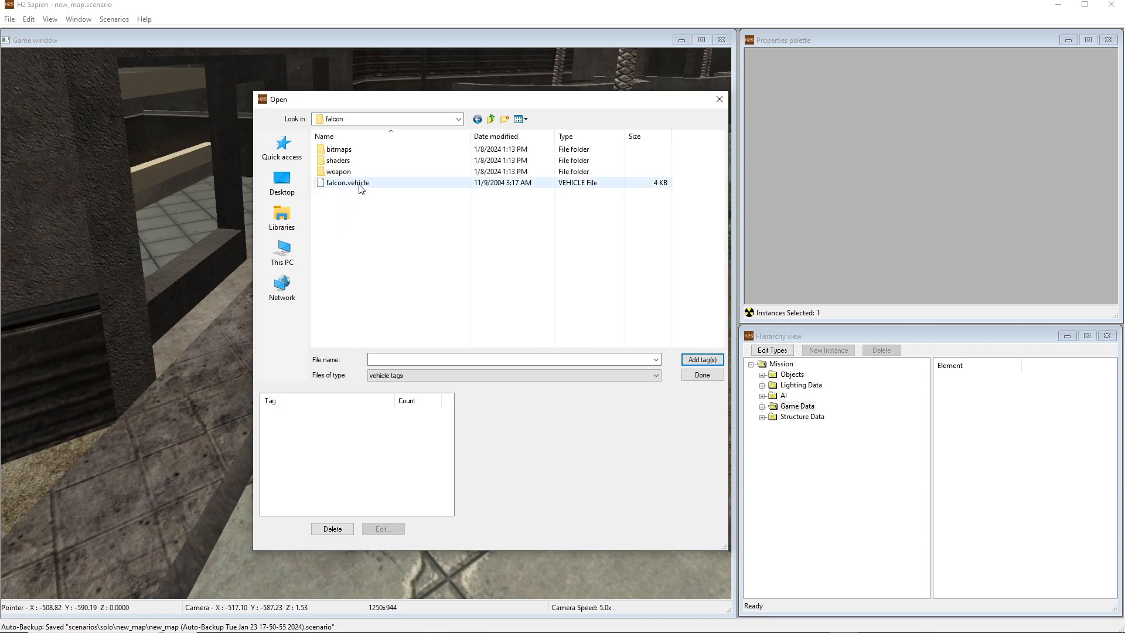
left_click(710, 359)
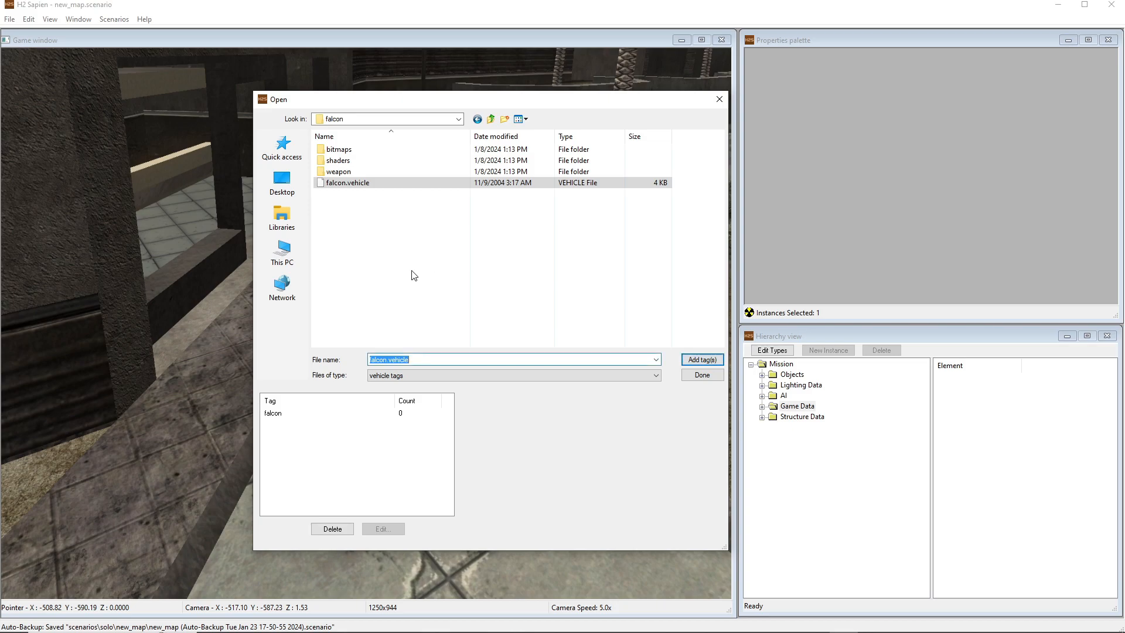
Add creep_mp.vehicle from the vehicles\creep folder to the vehicle types and finish adding vehicles
left_click(491, 119)
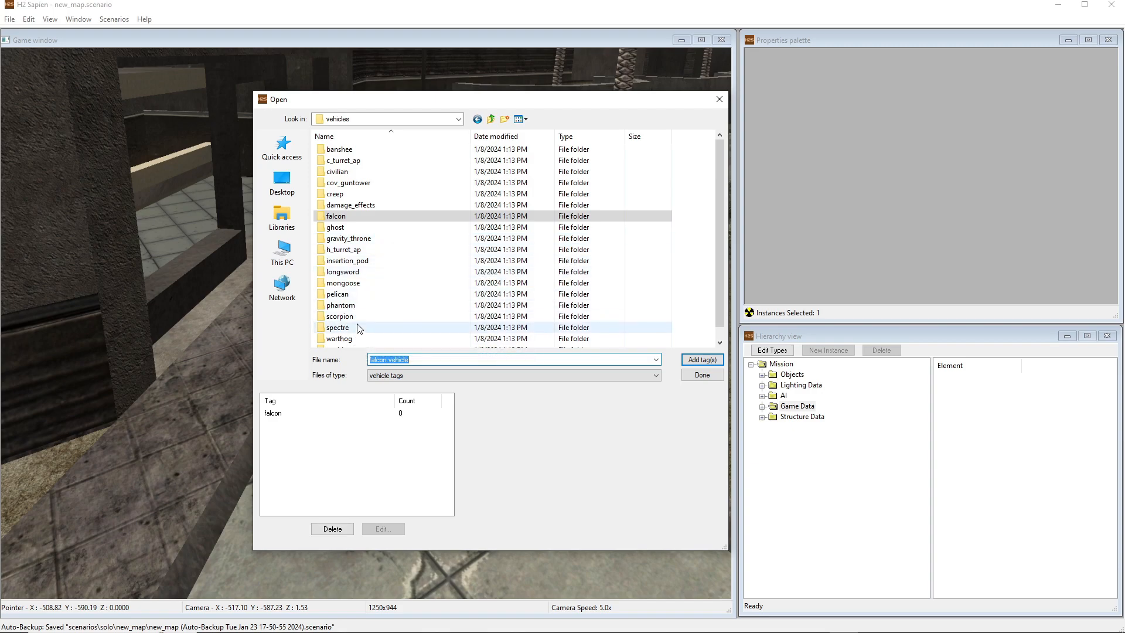
double_click(344, 194)
left_click(354, 194)
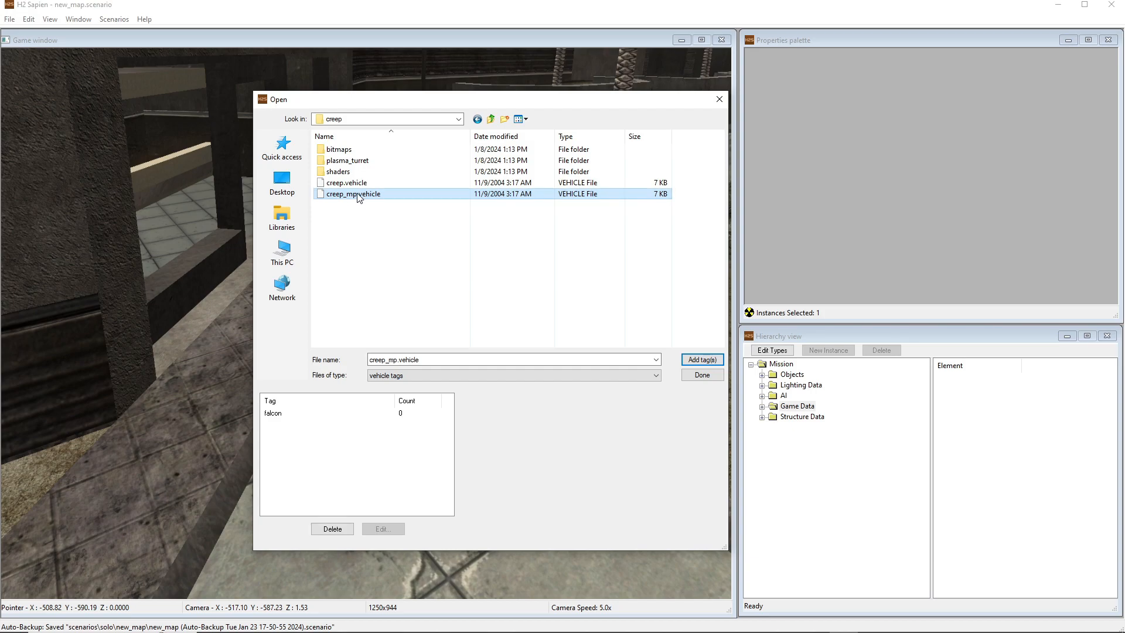
left_click(354, 185)
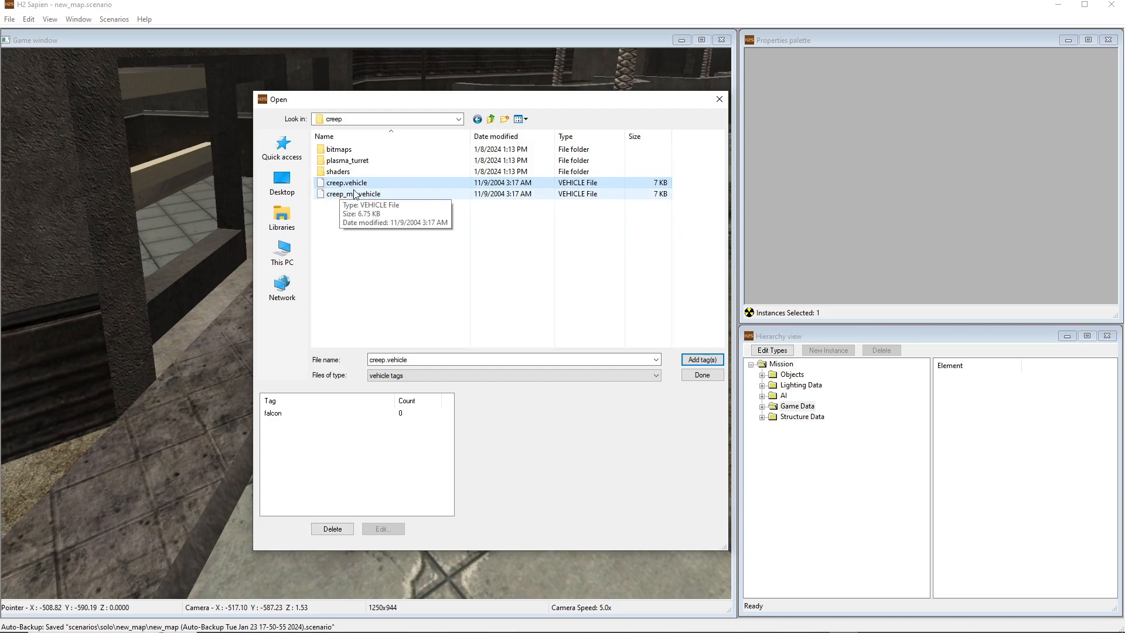
left_click(336, 198)
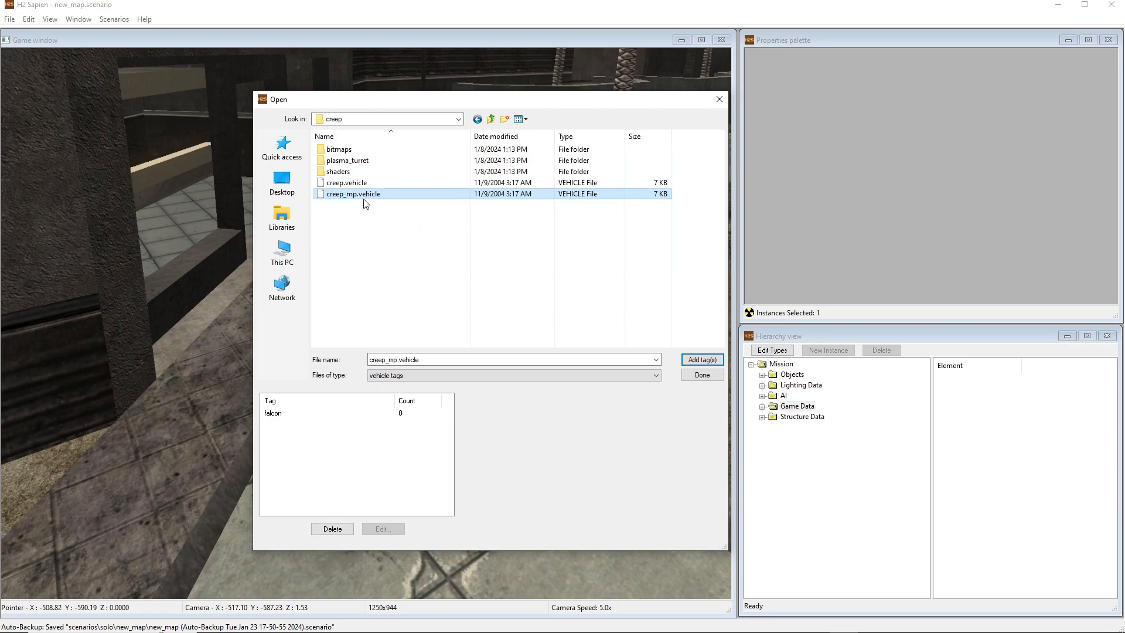
left_click(701, 360)
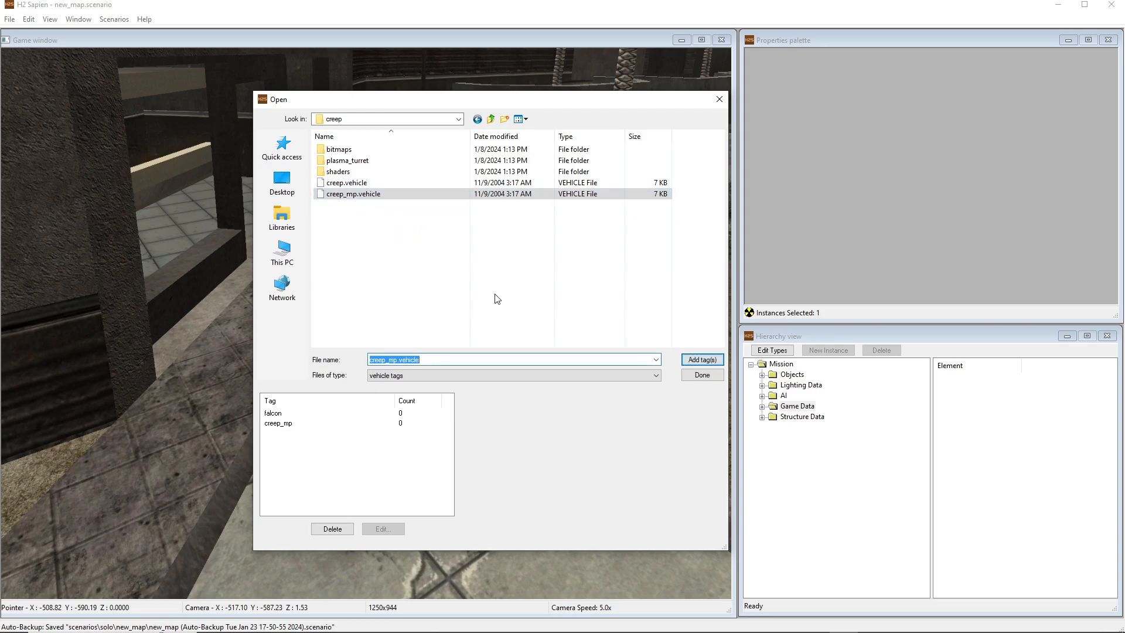
left_click(708, 375)
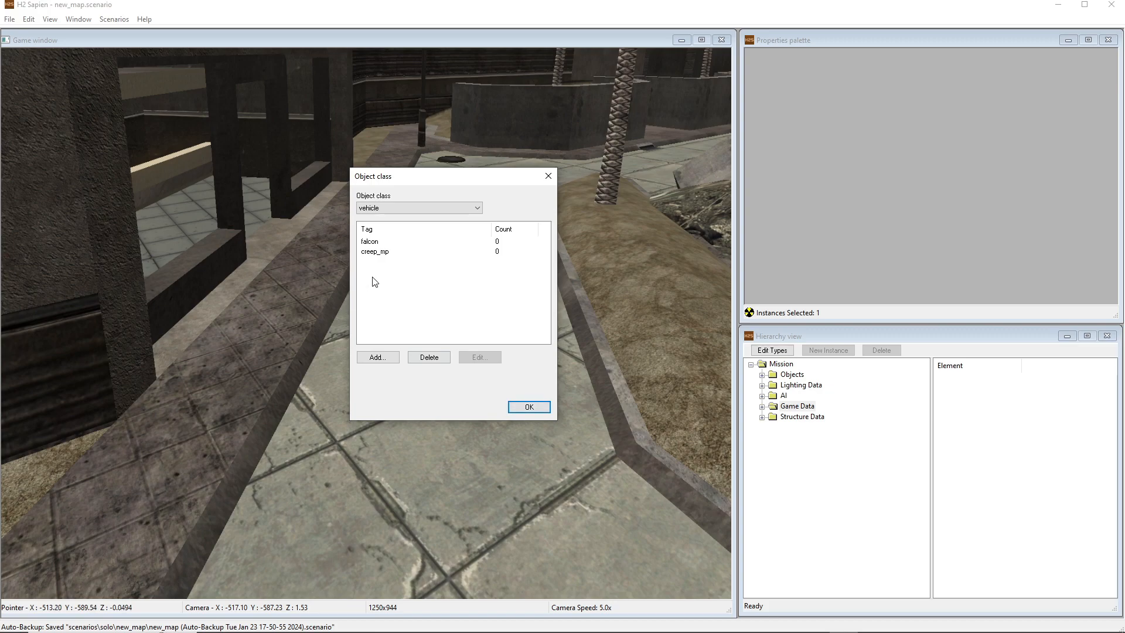
Confirm the added vehicle types and select the Weapons category under Objects > Items in the Mission hierarchy
left_click(513, 401)
middle_click_drag(391, 347, 391, 347)
key("s")
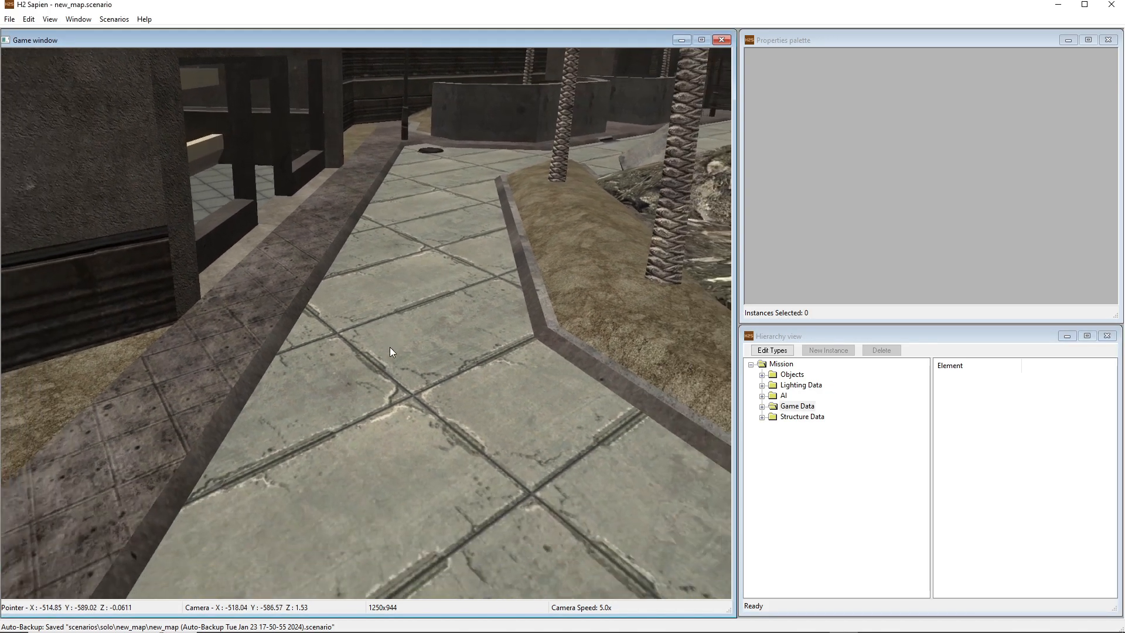
key("s")
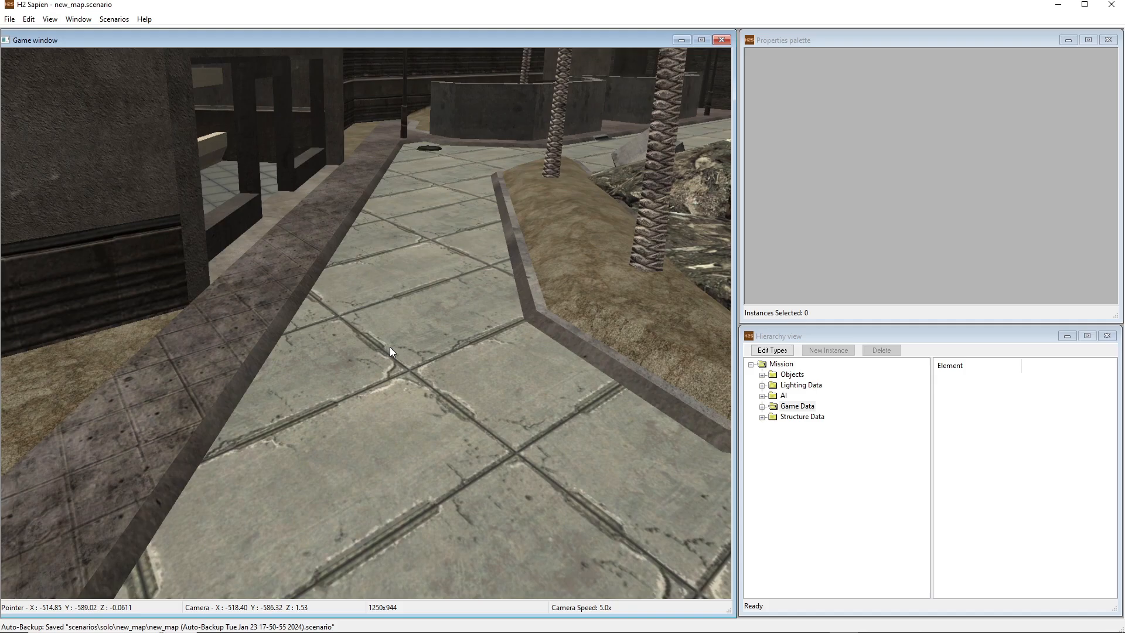
middle_click_drag(389, 346, 556, 347)
key("a")
key("s")
left_click_drag(557, 347, 708, 344)
key("a")
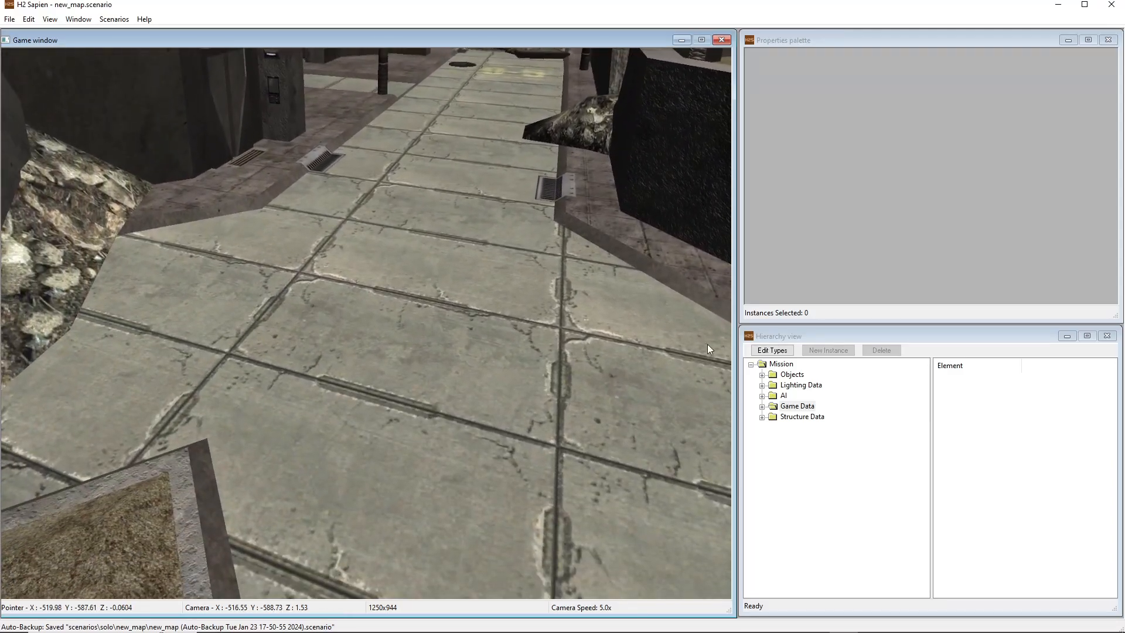
left_click(752, 367)
left_click(752, 368)
left_click(762, 376)
left_click(774, 397)
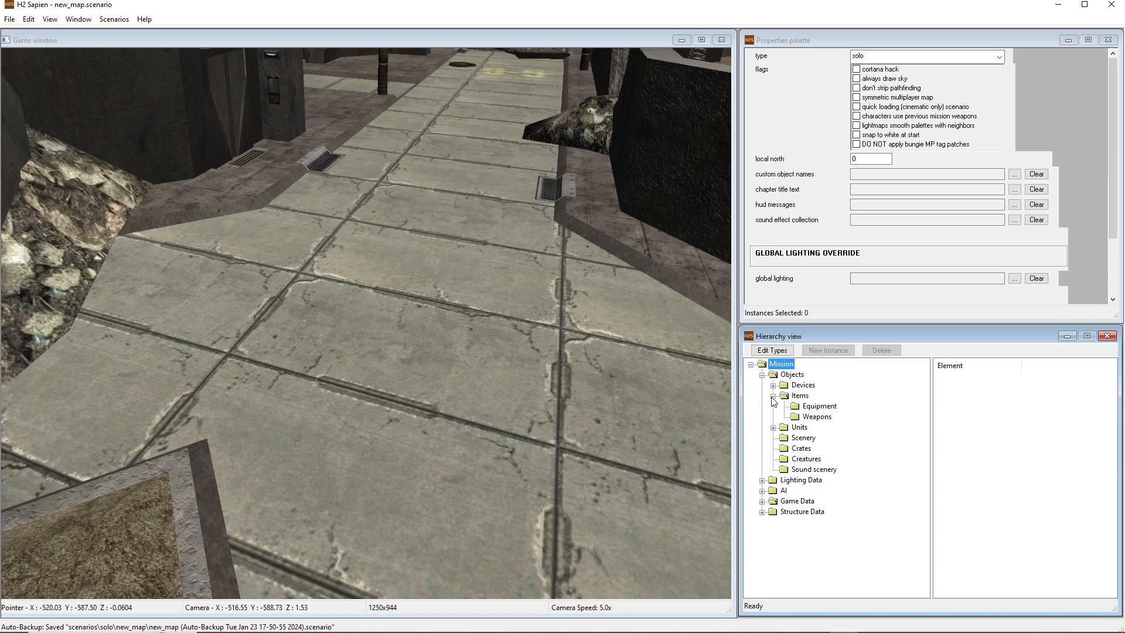
left_click(817, 417)
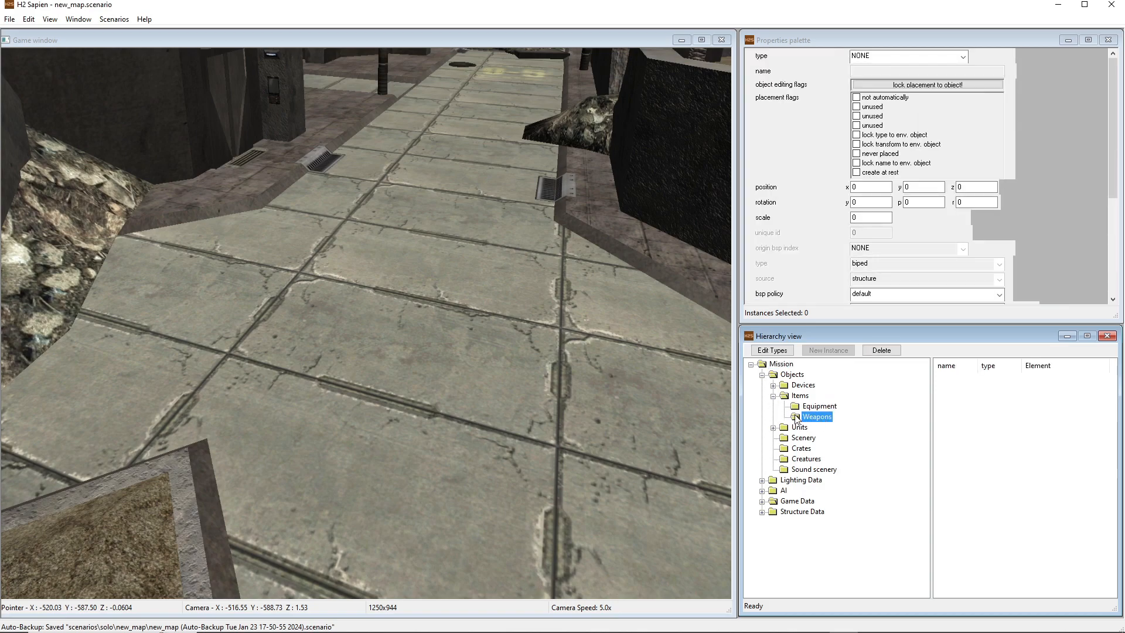
Place a new weapon instance on the street paving near the rubble, at about x -519.85, y -590.59
key("w")
middle_click_drag(590, 378, 591, 378)
key("s")
key("s")
key("d")
key("a")
middle_click_drag(403, 258, 403, 258)
key("a")
key("w")
left_click_drag(403, 258, 395, 319)
right_click_drag(395, 318, 395, 319)
key("d")
middle_click_drag(395, 319, 395, 319)
key("w")
key("d")
key("w")
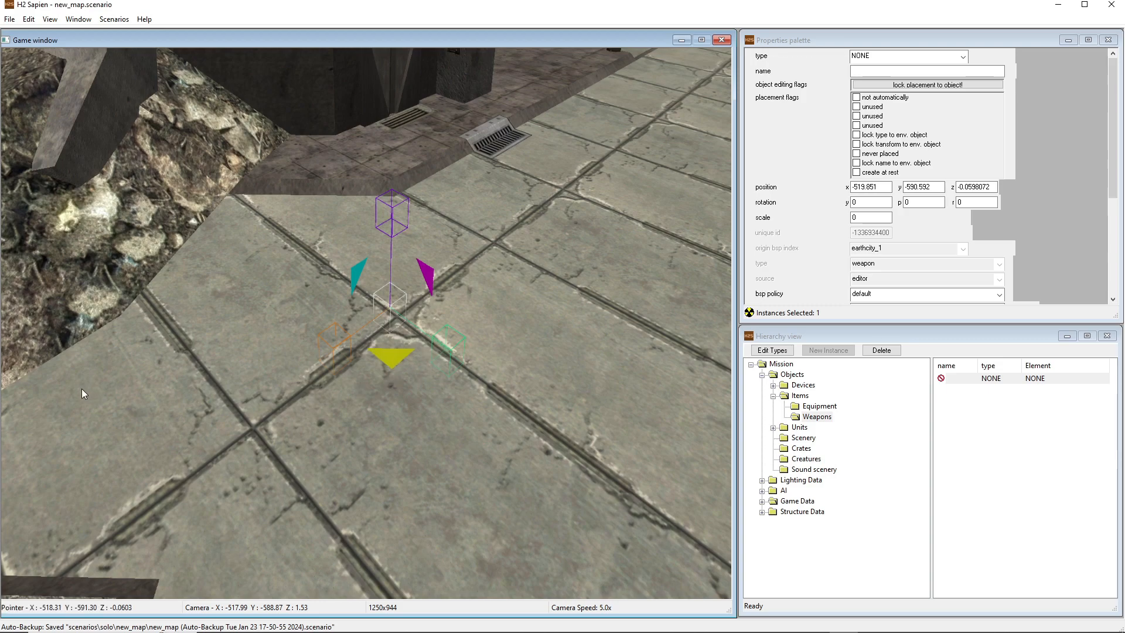
Rotate the new weapon instance to a yaw of about -70 and nudge it to about x -519.82, y -590.51
left_click_drag(82, 389, 82, 389)
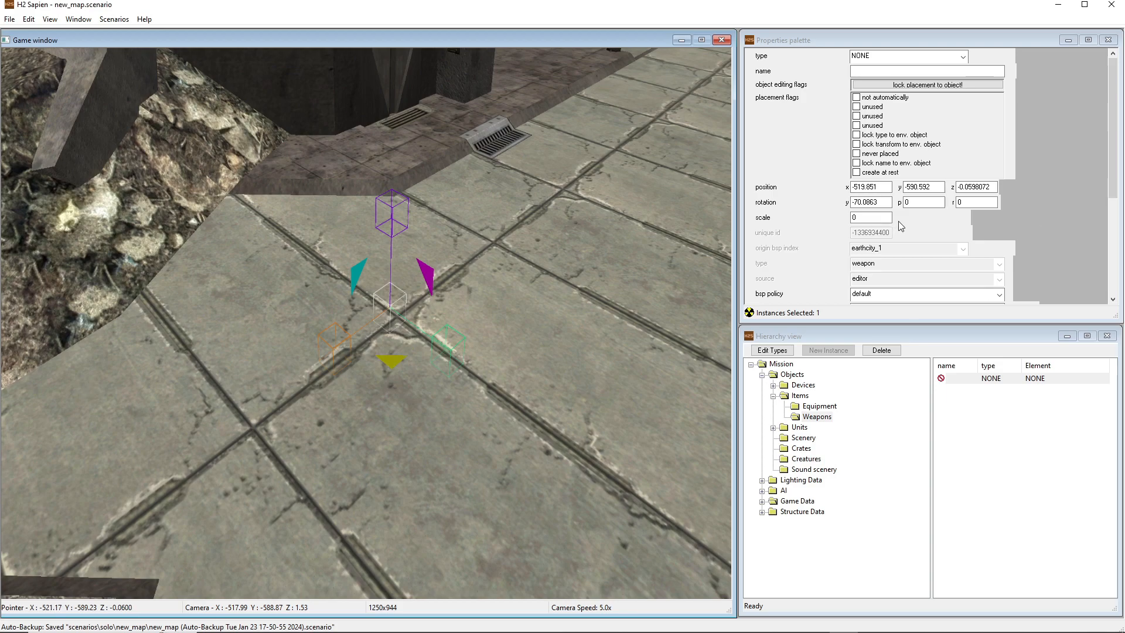
middle_click_drag(686, 239, 686, 239)
key("d")
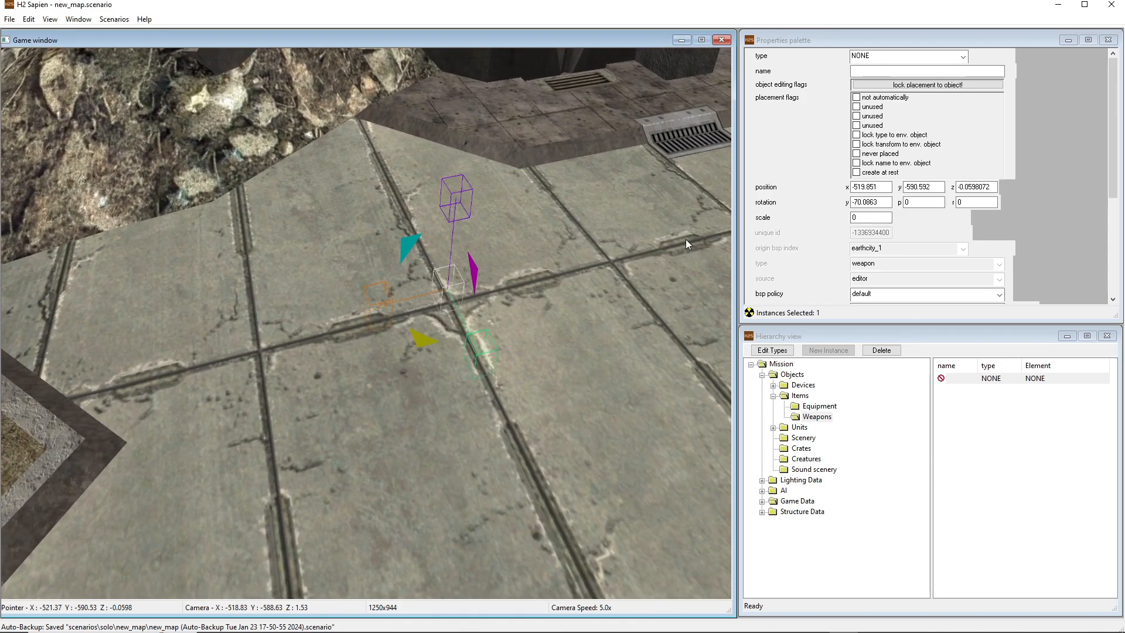
middle_click_drag(645, 373, 645, 373)
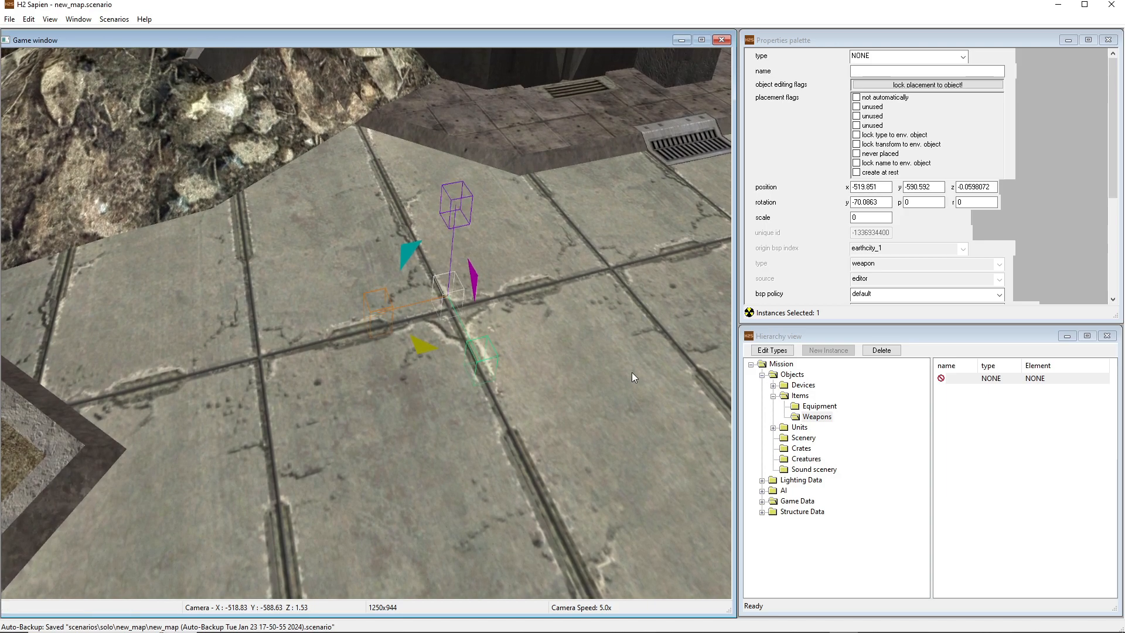
middle_click_drag(558, 358, 558, 358)
middle_click_drag(664, 334, 664, 334)
left_click_drag(451, 320, 453, 332)
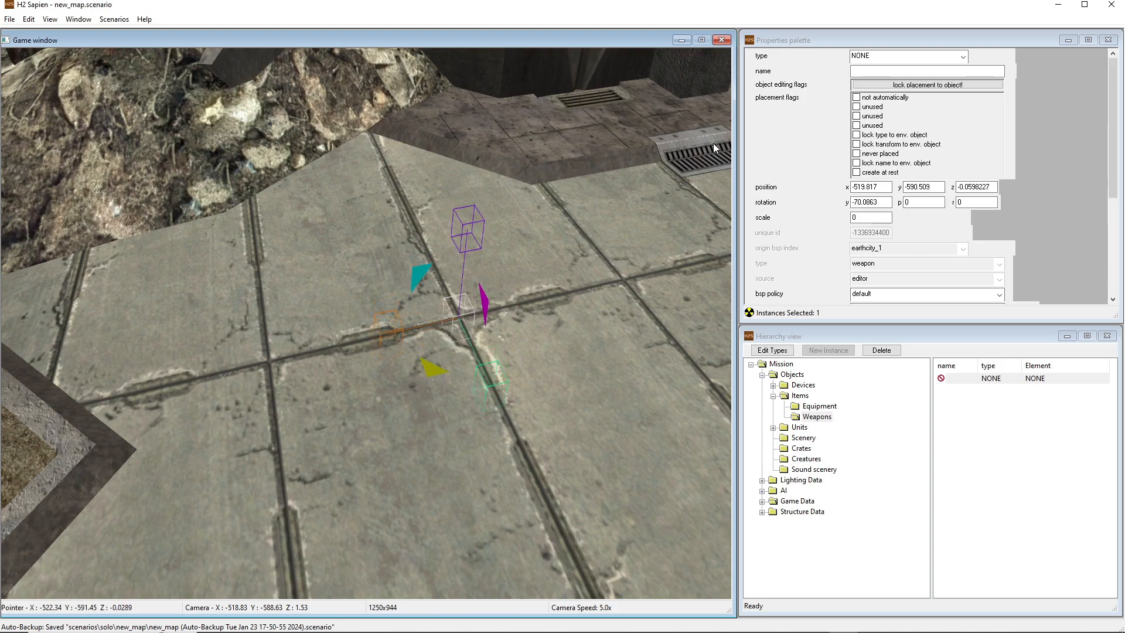
Set the weapon instance's type to battle_rifle and rotate it to a yaw of about -8.6
left_click(870, 57)
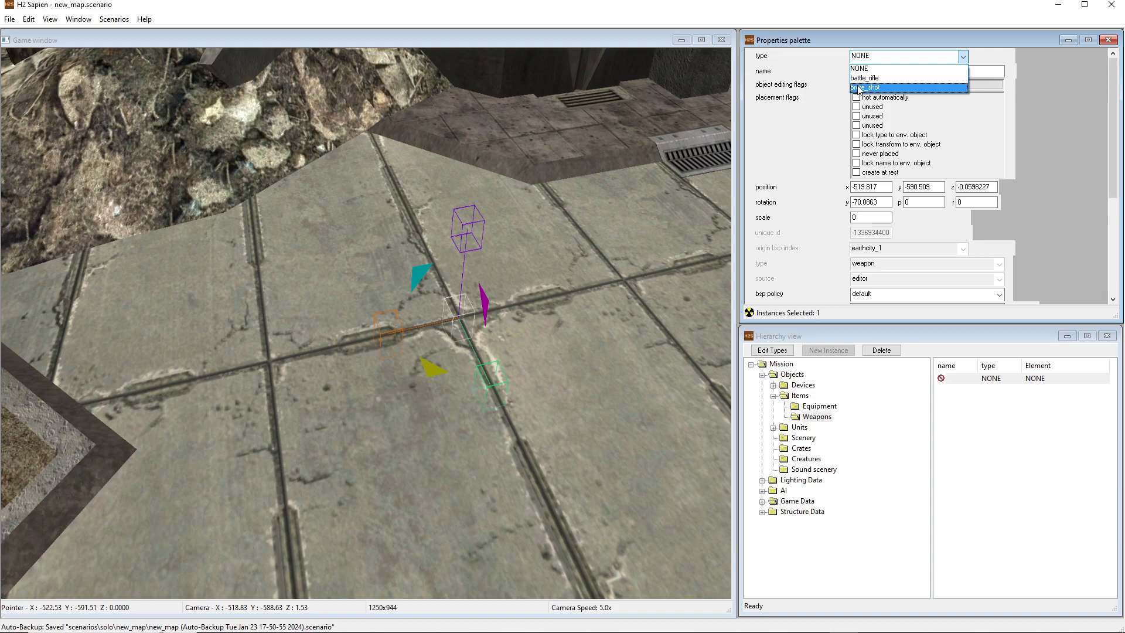
left_click(865, 78)
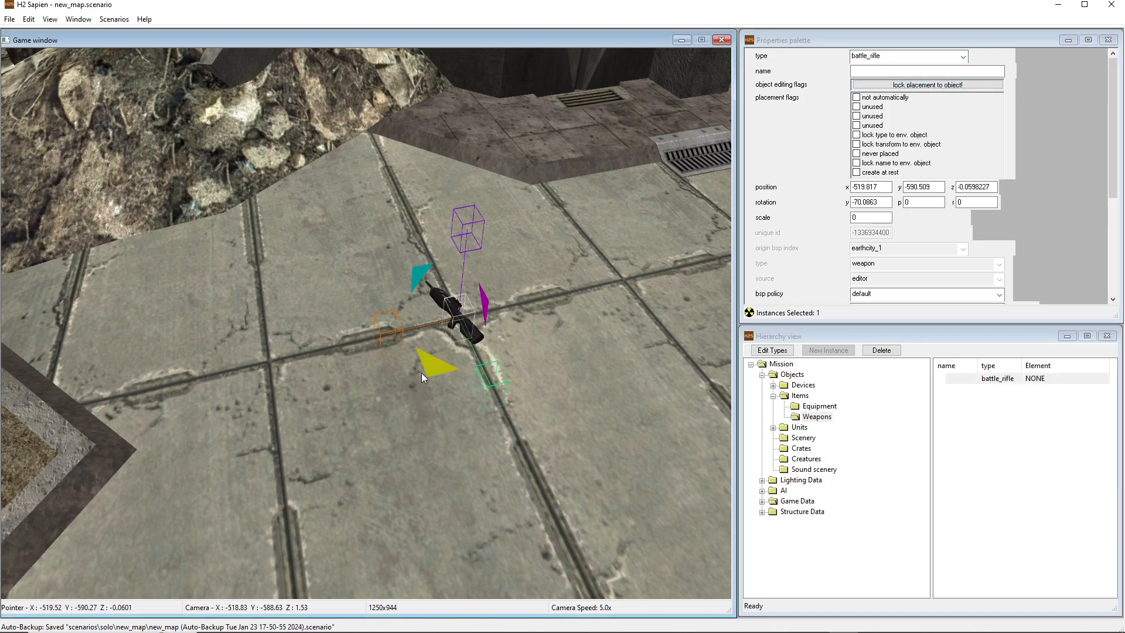
left_click_drag(568, 428, 561, 456)
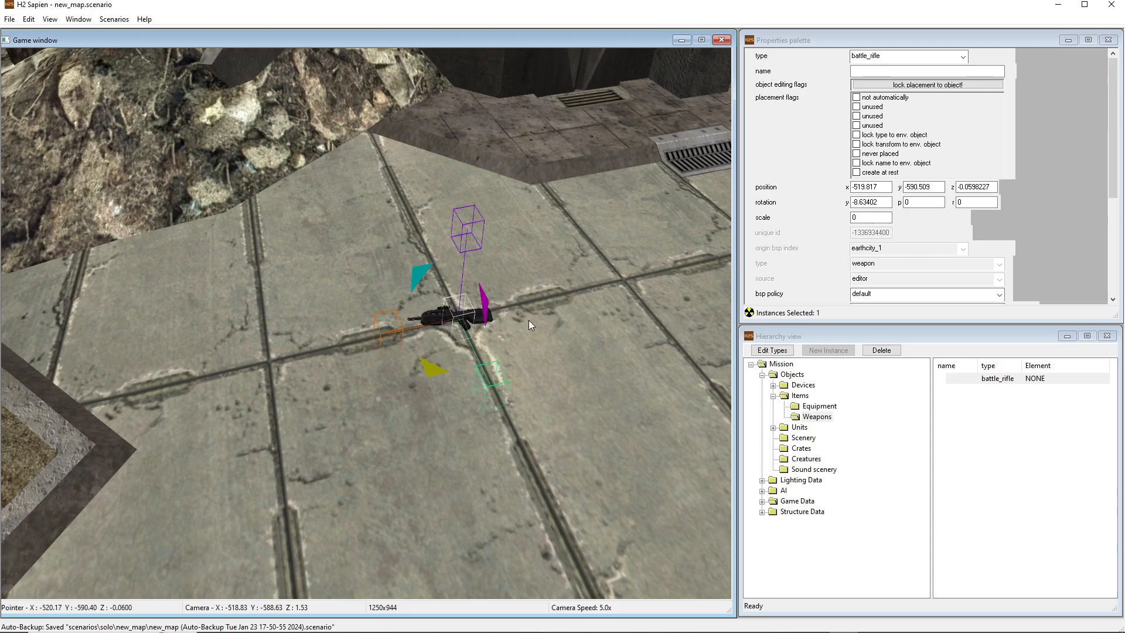
Set the battle rifle's z position to 0
mouse_move(1115, 101)
left_mouse_down()
mouse_move(1107, 160)
mouse_move(1113, 100)
left_mouse_up()
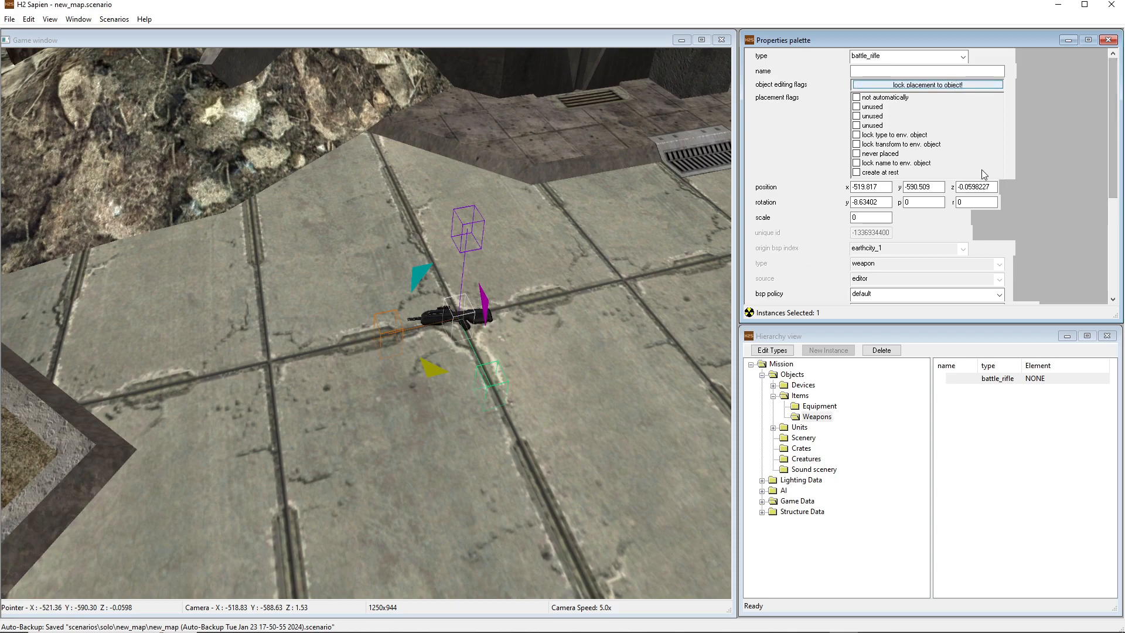
left_click_drag(989, 187, 929, 196)
type("0")
key("Return")
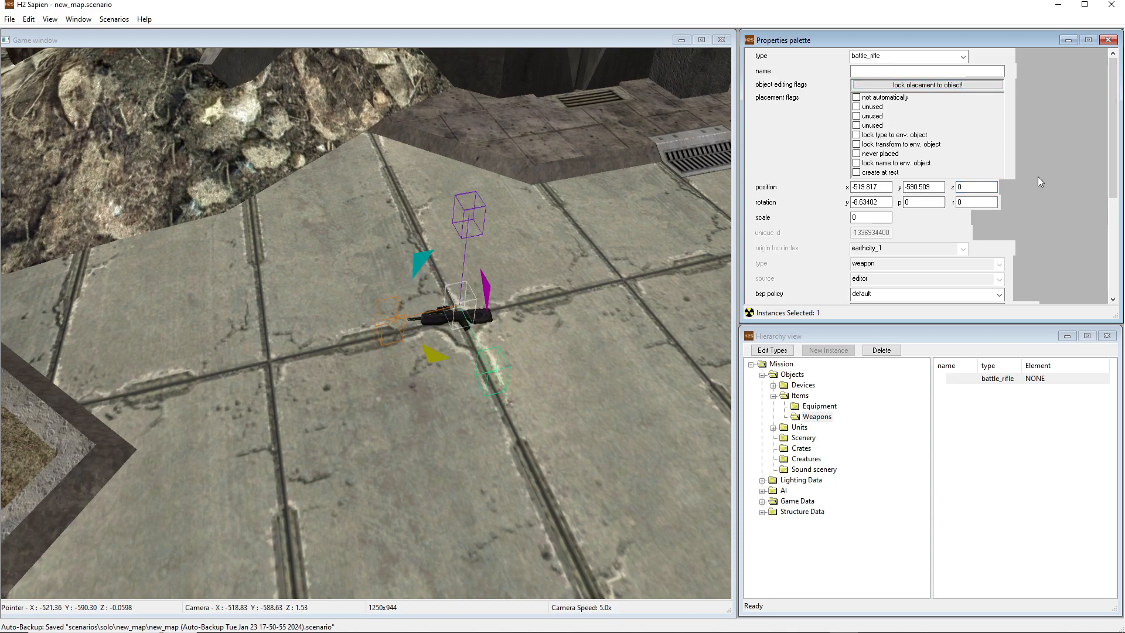
Set the battle rifle's rounds left to 216 and rounds loaded to 36
left_click_drag(1109, 74, 1109, 185)
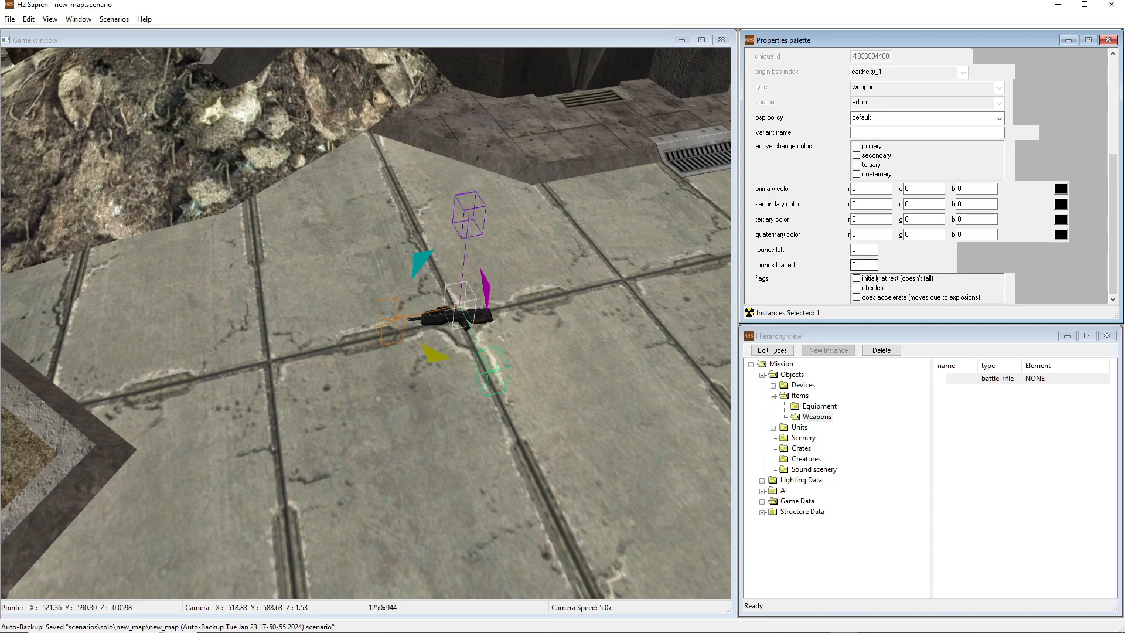
key("shift+Tab")
left_click_drag(864, 249, 836, 251)
type("216")
left_click_drag(869, 265, 850, 250)
left_click(867, 251)
mouse_move(1115, 259)
left_mouse_down()
mouse_move(1121, 166)
mouse_move(1099, 266)
left_mouse_up()
Place a second battle rifle on the paving beside the first, at about x -521.36, y -590.36
middle_click_drag(528, 317, 604, 363)
left_click(556, 255)
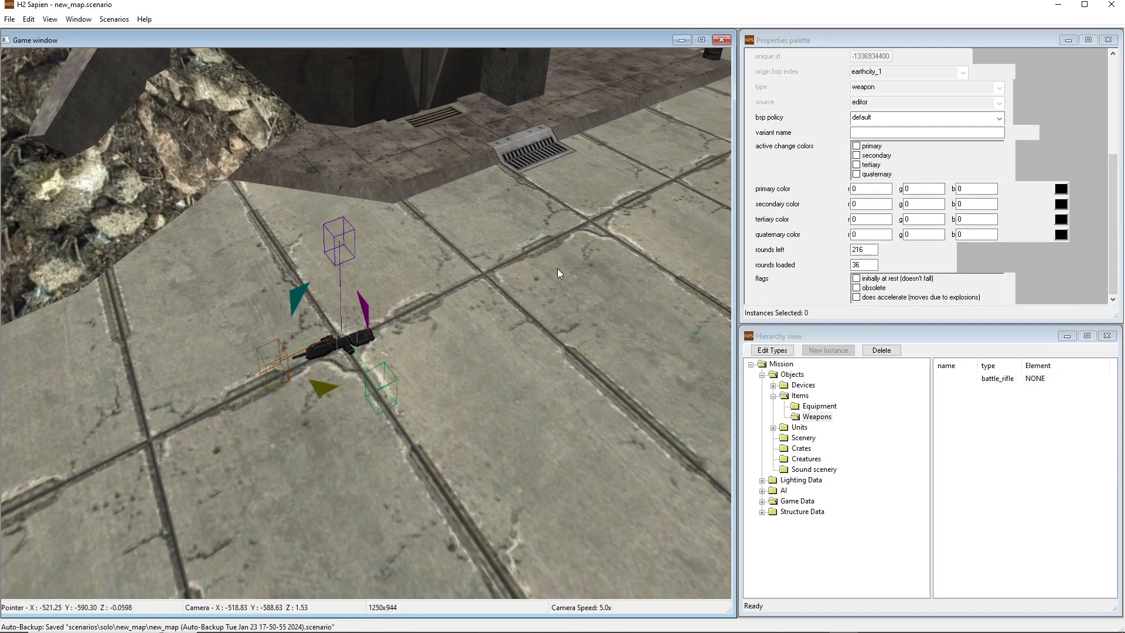
right_click(564, 252)
middle_click_drag(582, 344, 498, 329)
key("d")
key("w")
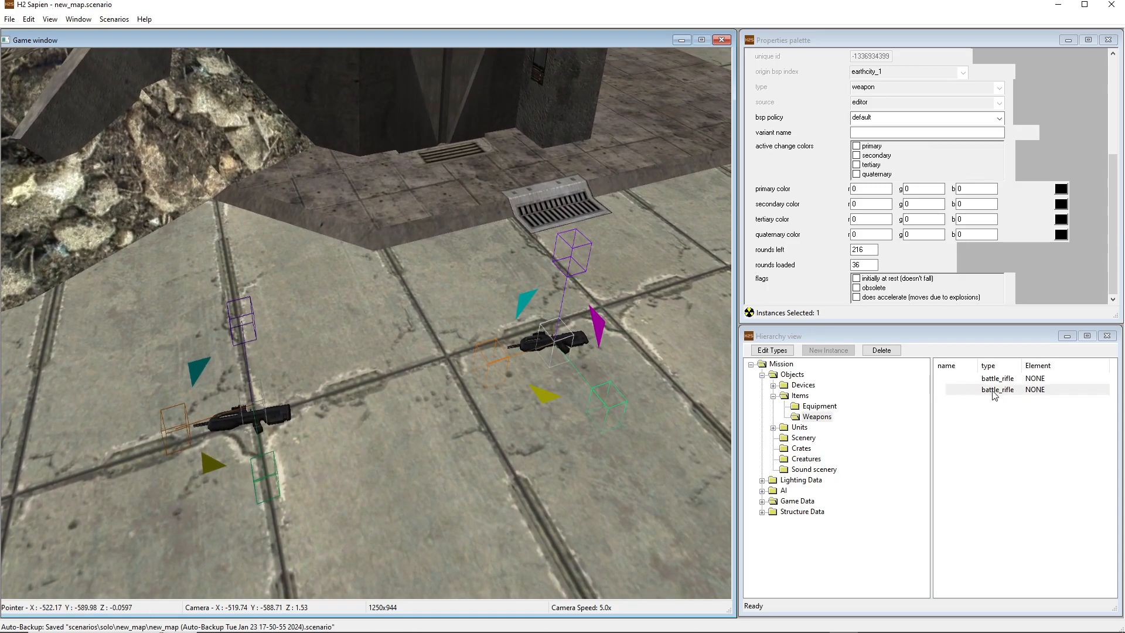
left_click(992, 391)
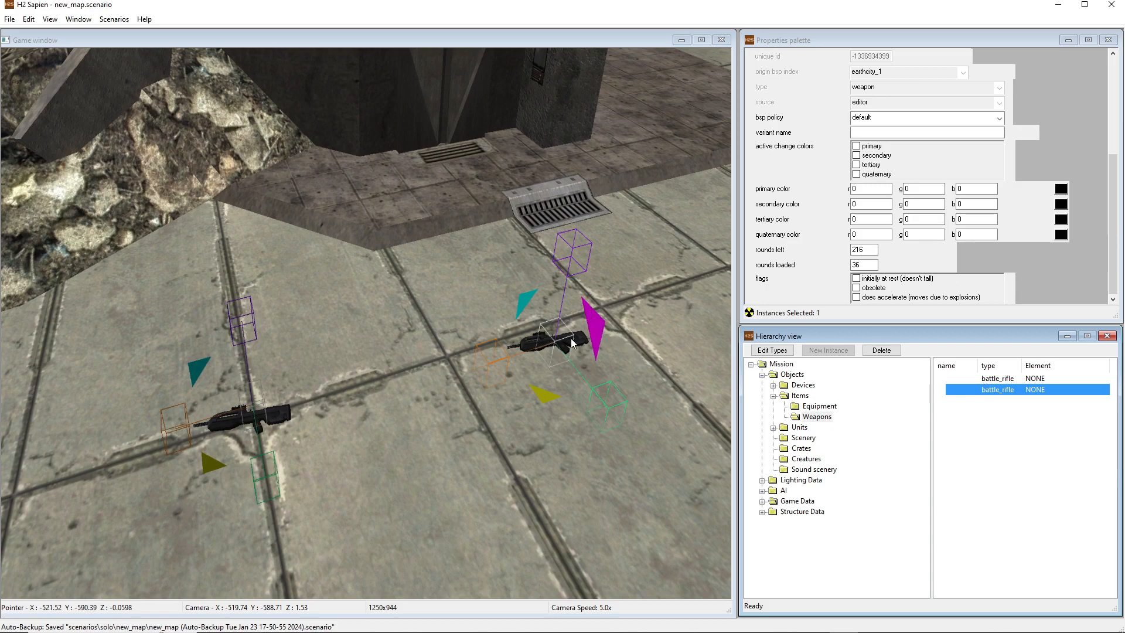
left_click_drag(555, 343, 550, 353)
Change the second weapon's type to brute_shot
left_click(1111, 190)
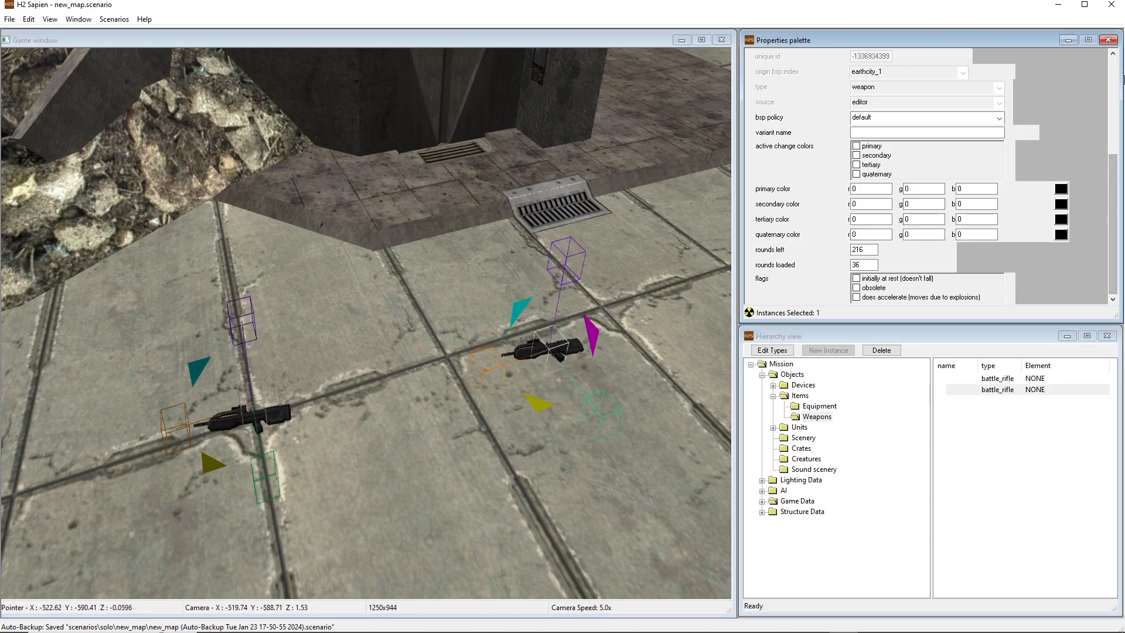
scroll(926, 176, "up", 5)
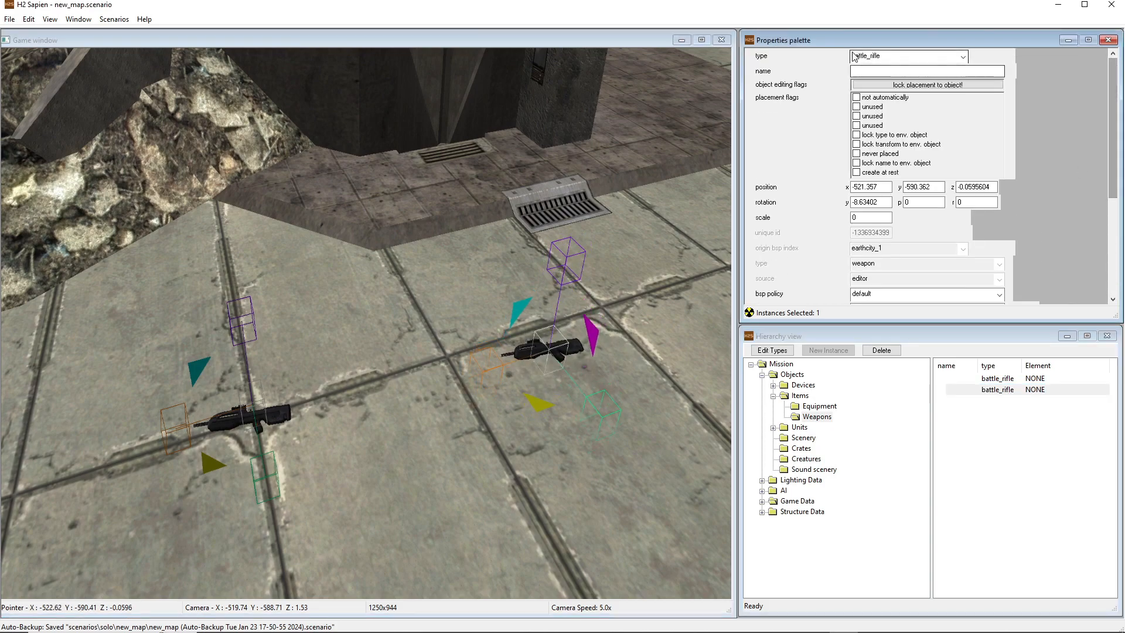
left_click(855, 56)
left_click(897, 87)
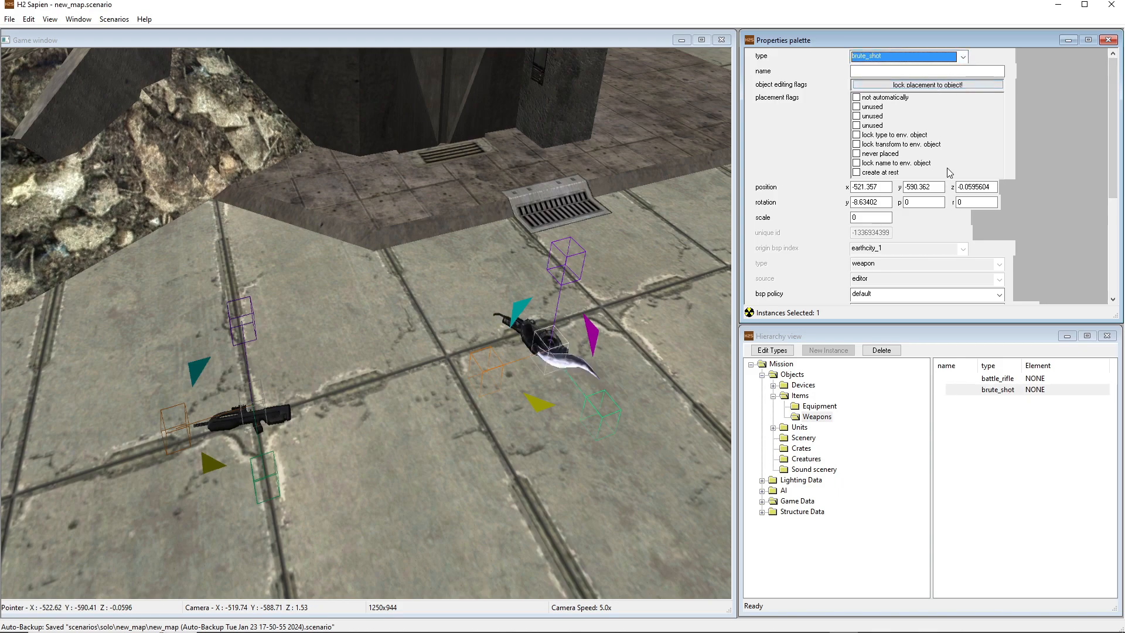
Set the brute shot's z position to 0 and rotate it to a yaw of about 44.5
left_click_drag(995, 188, 940, 190)
type("0")
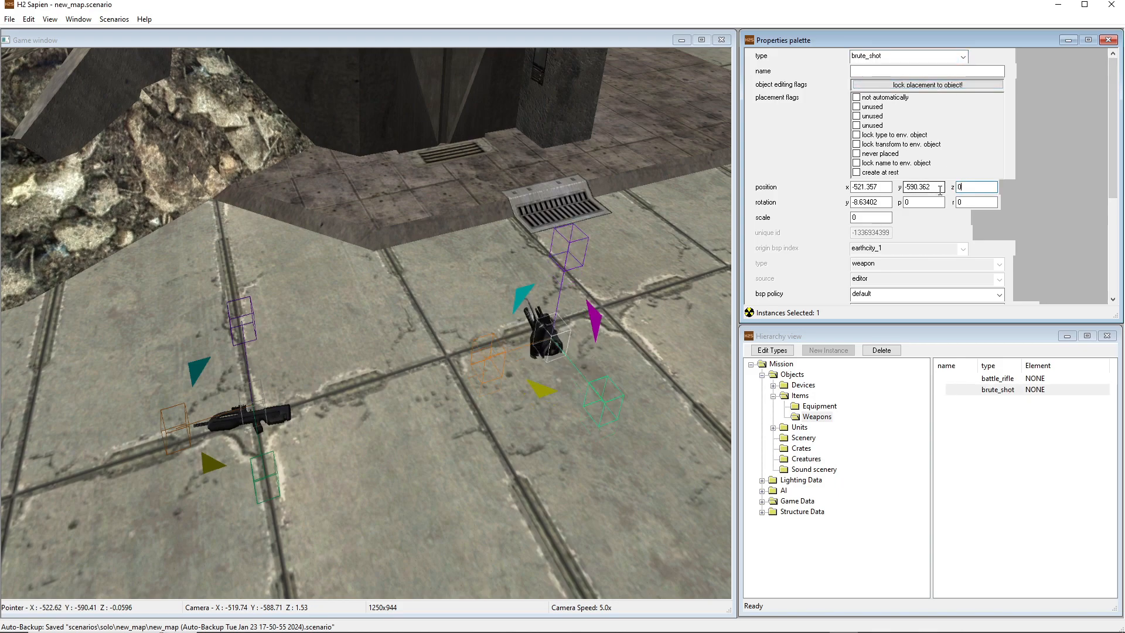
left_click_drag(541, 390, 578, 395)
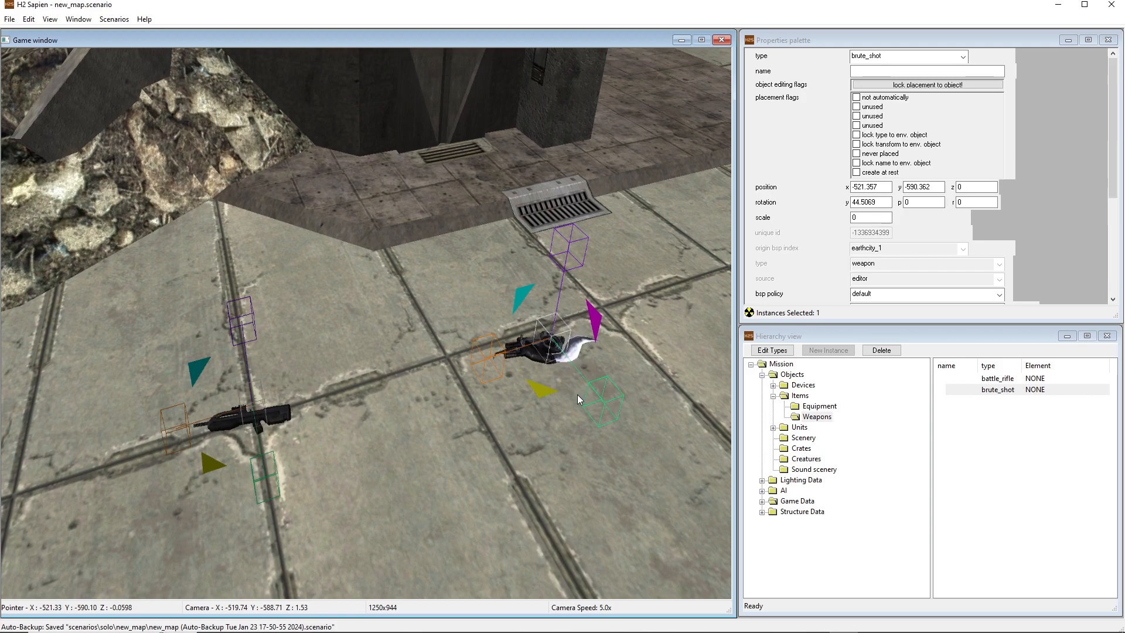
left_click(523, 466)
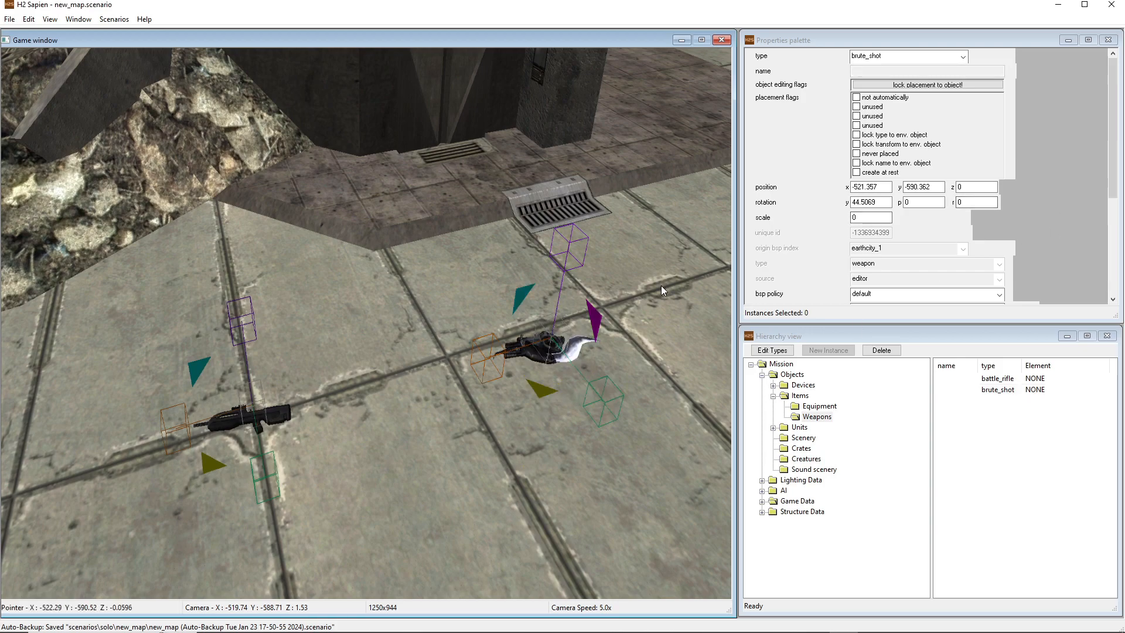
Set the brute shot's rounds loaded to 5 and rounds left to 15
left_click_drag(1112, 94, 1089, 223)
double_click(856, 264)
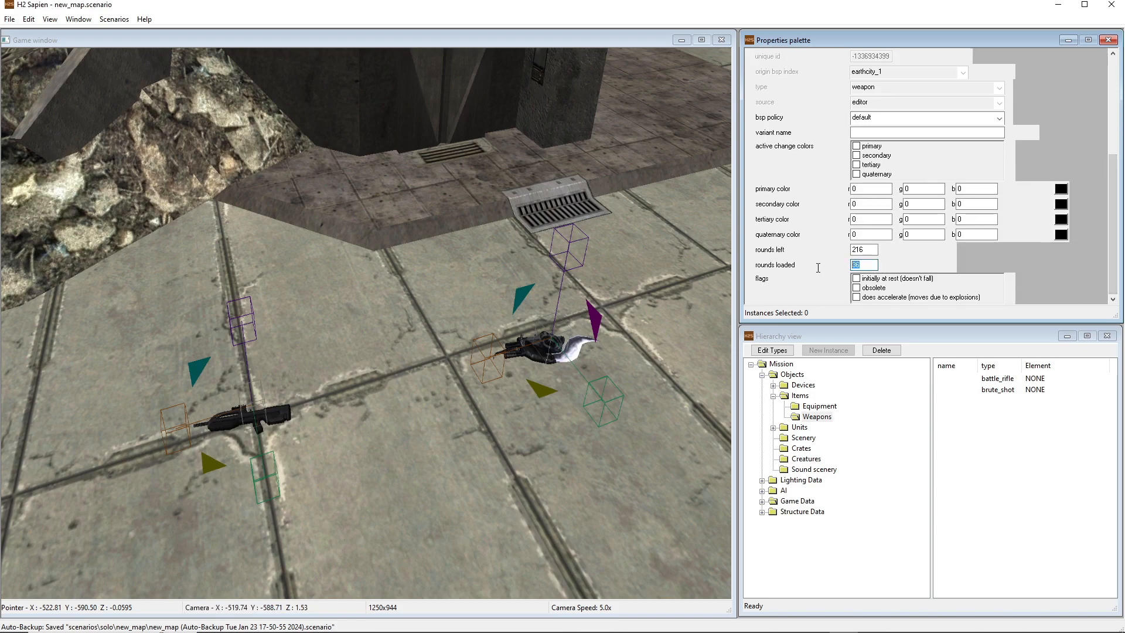
double_click(871, 253)
type("15")
left_click_drag(1114, 241, 1102, 262)
Save the scenario with the placed weapons and recompile its scripts
mouse_move(515, 229)
middle_mouse_down()
mouse_move(498, 212)
mouse_move(501, 230)
middle_mouse_up()
key("s")
key("w")
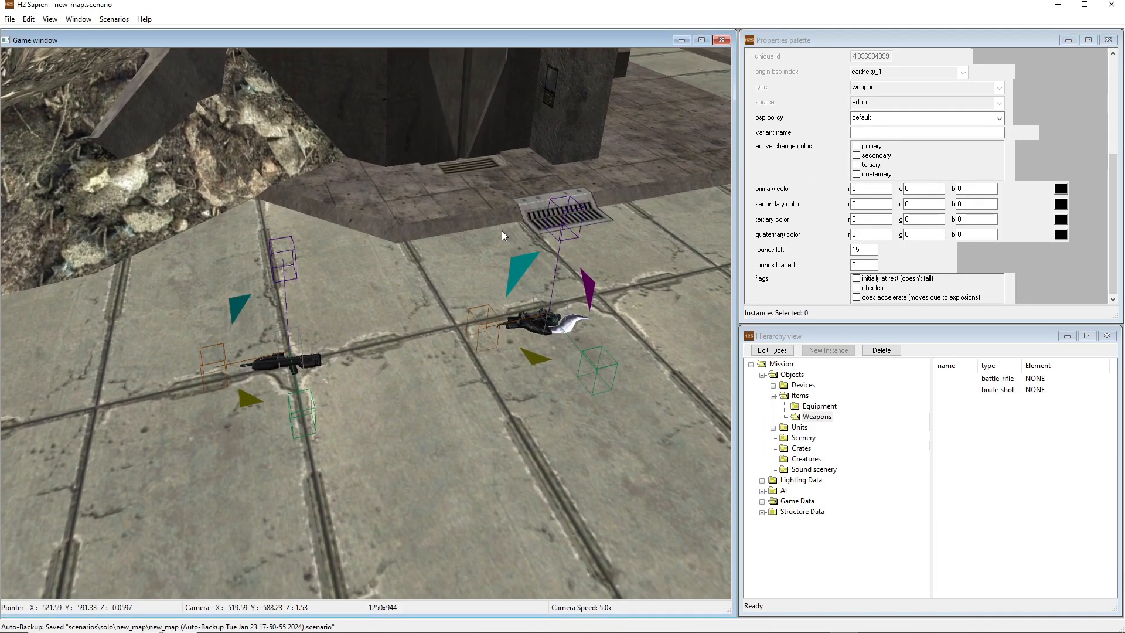
key("ctrl+s")
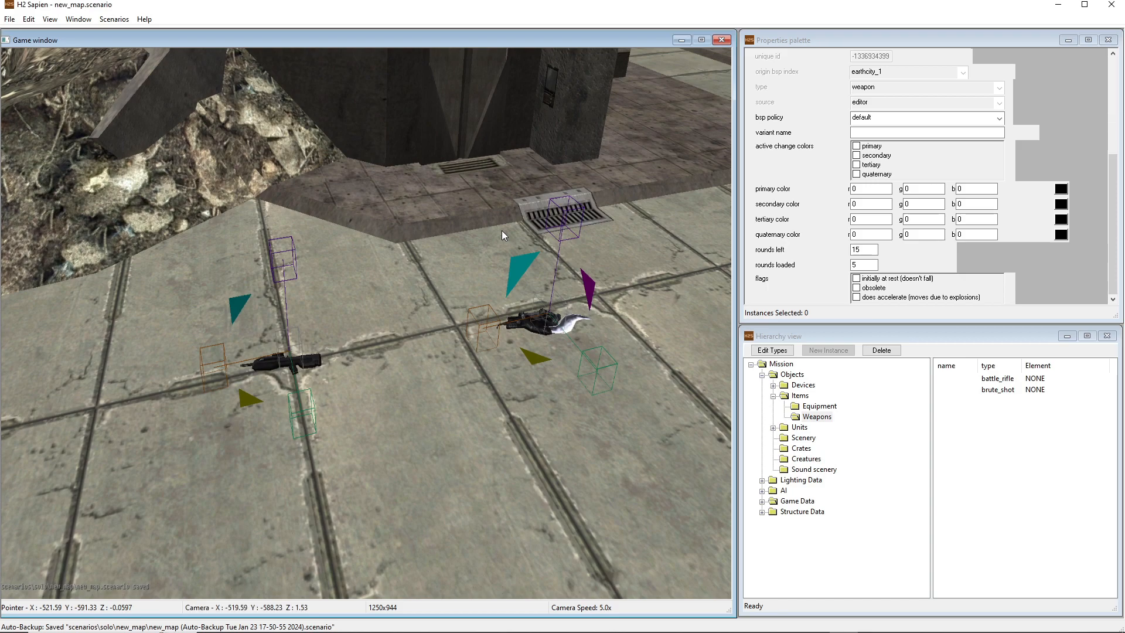
key("Tab")
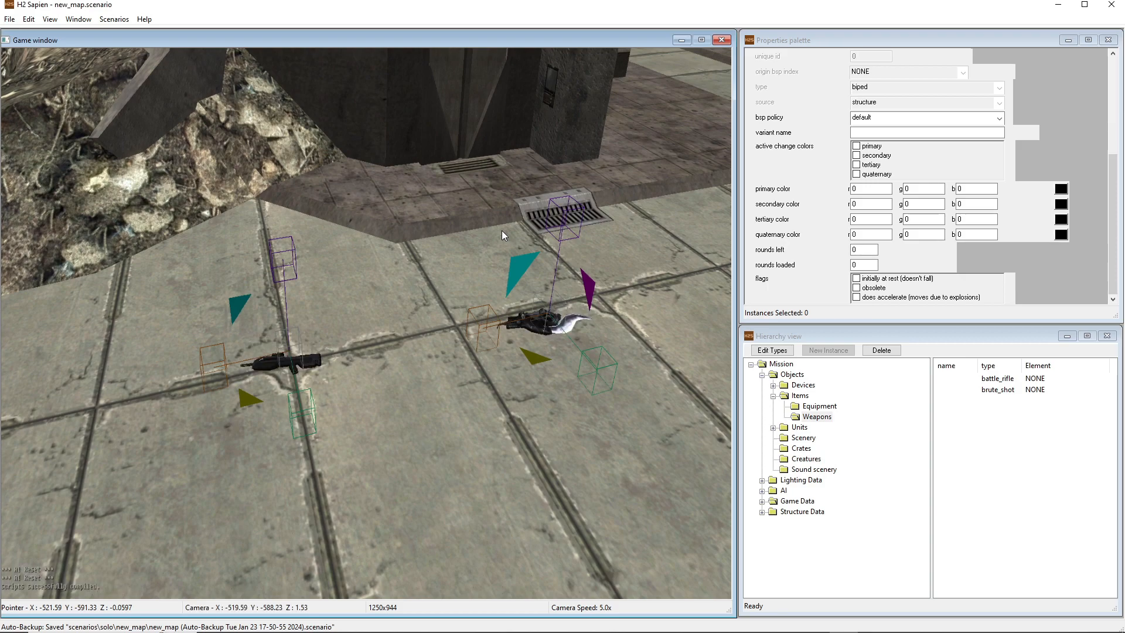
key("Tab")
key("ctrl+s")
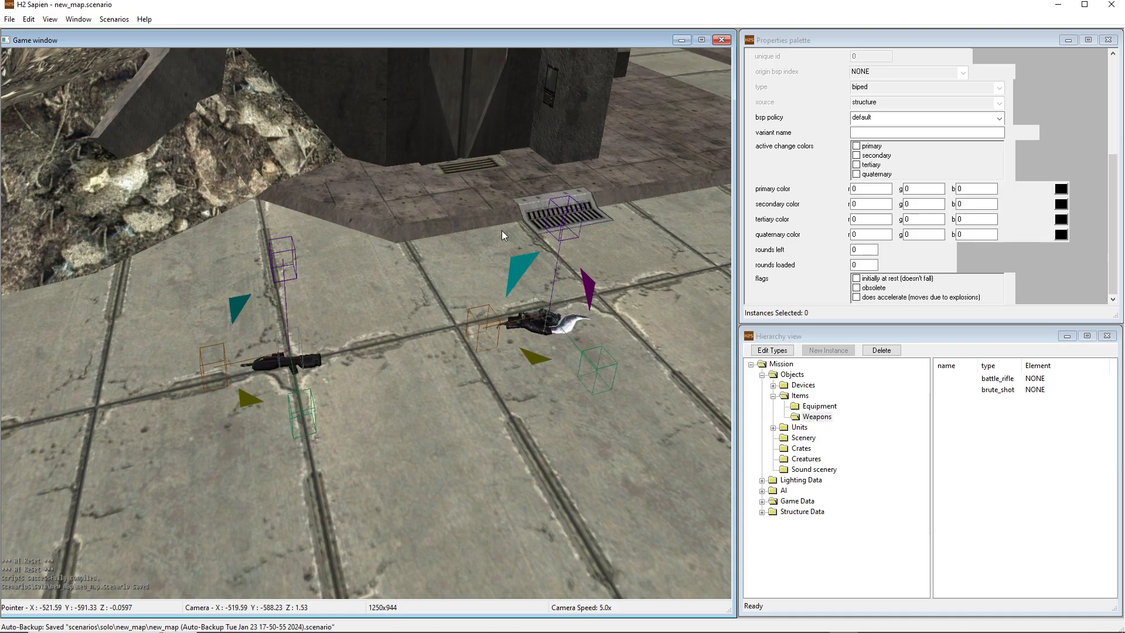
Collapse the Items group and select the Vehicles category under Objects > Units in the Mission hierarchy
key("s")
middle_click_drag(353, 294, 82, 297)
key("w")
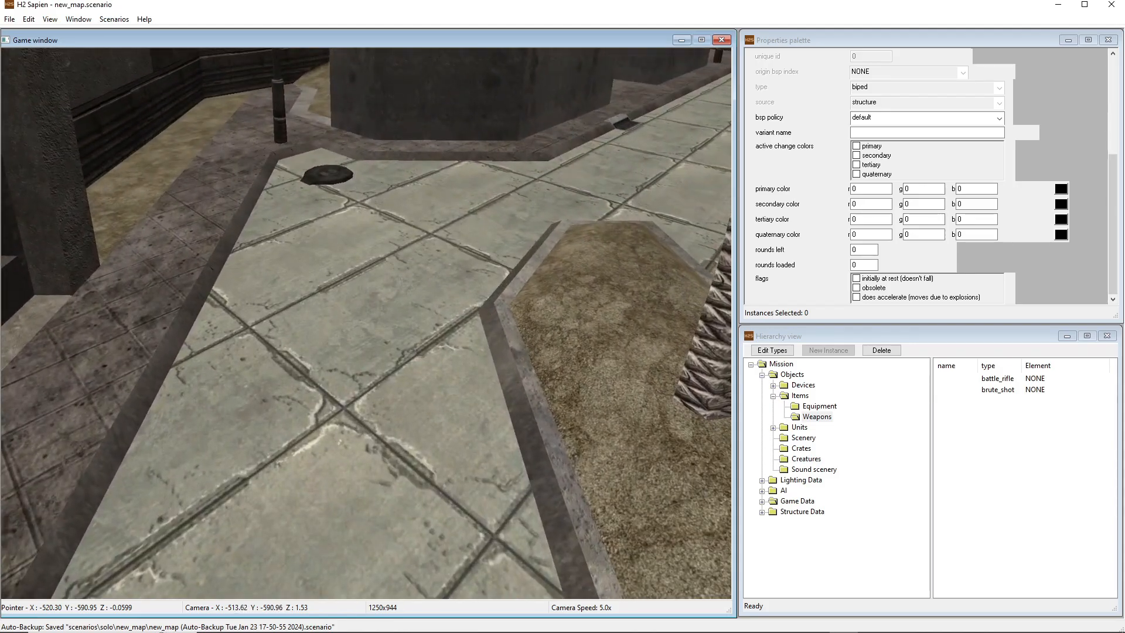
key("w")
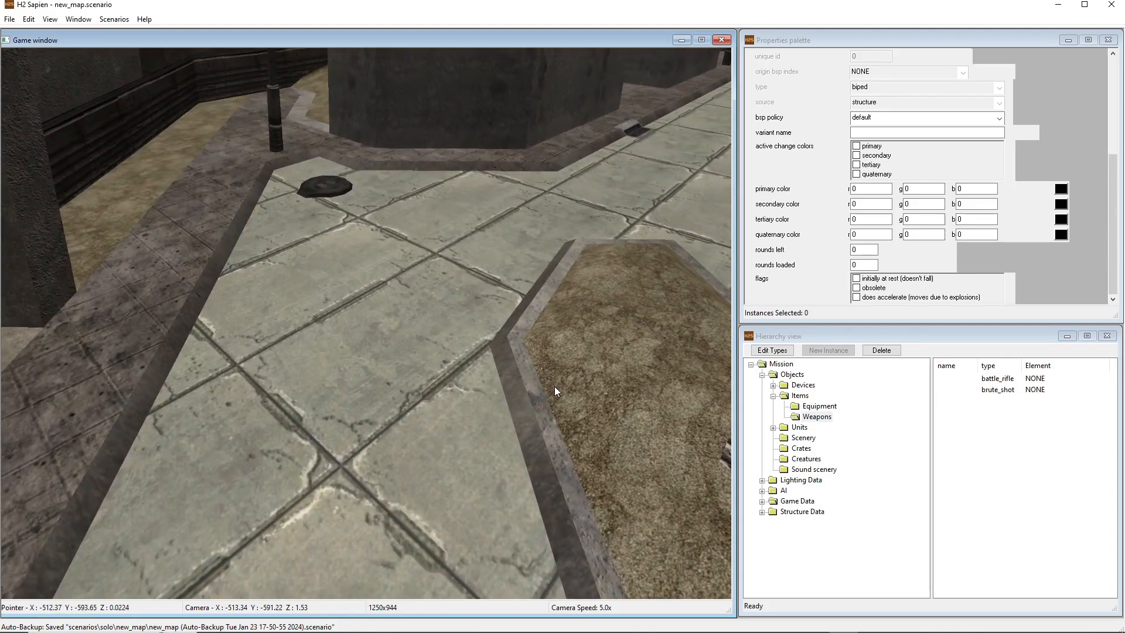
left_click(774, 396)
left_click(774, 406)
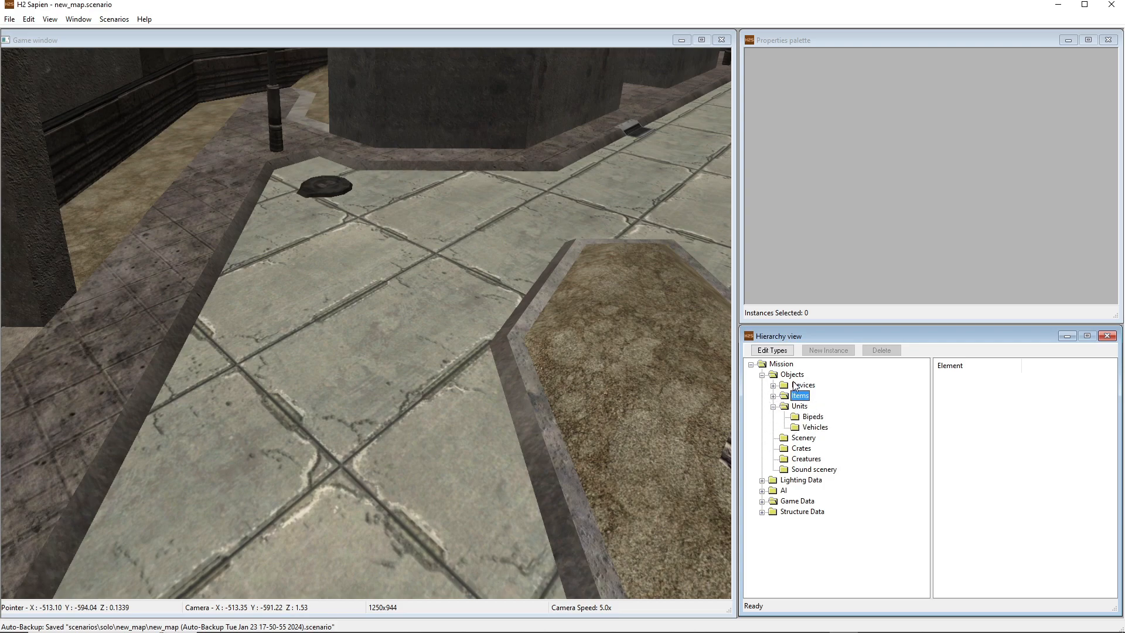
left_click(812, 428)
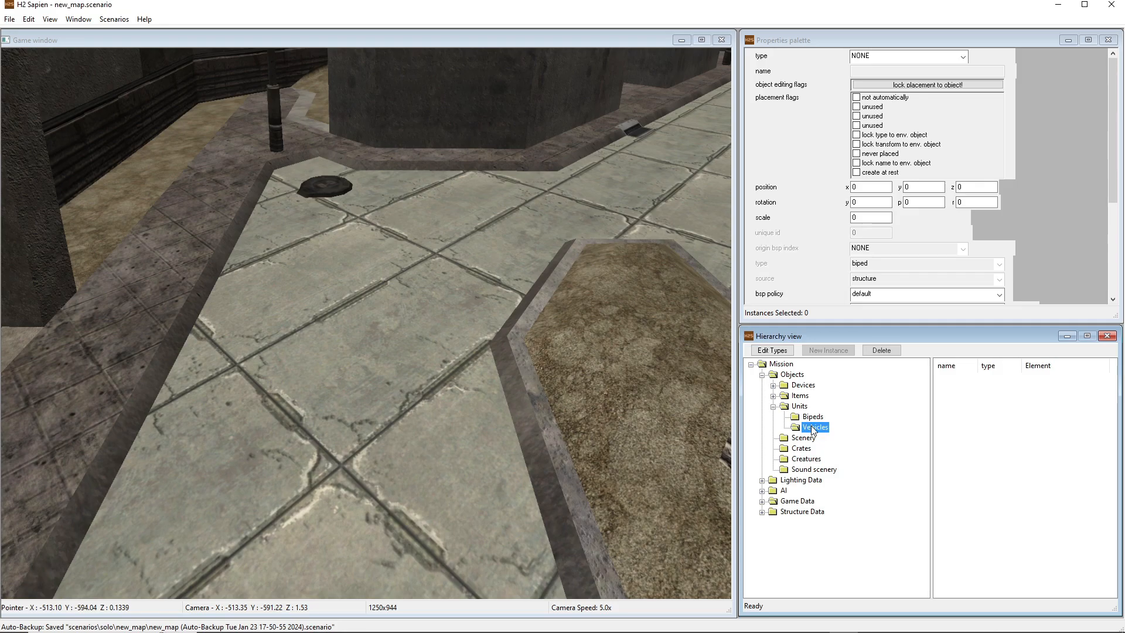
Place a new vehicle on the paved street and set its type to falcon
middle_click_drag(562, 364, 627, 392)
key("s")
middle_click_drag(465, 300, 507, 222)
key("w")
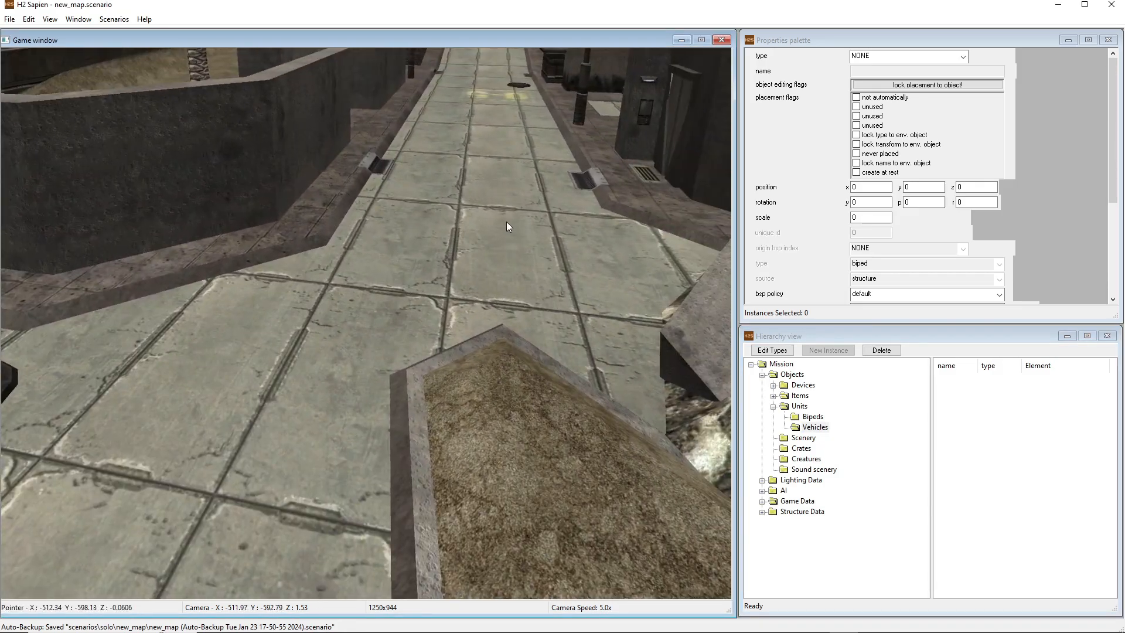
right_click(508, 221)
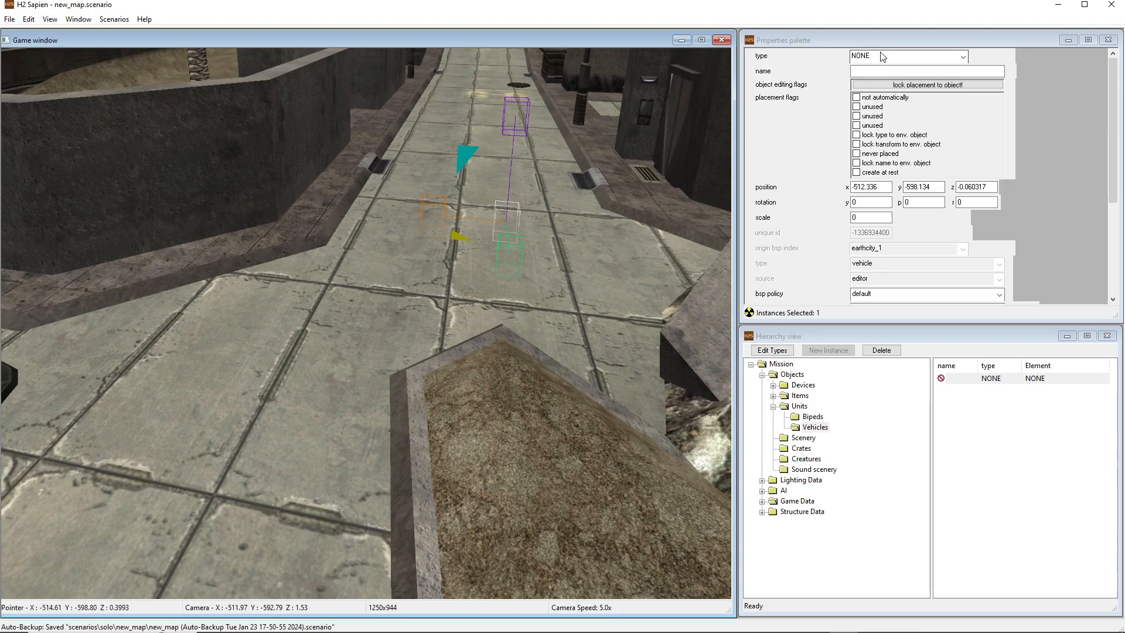
left_click(856, 56)
left_click(868, 68)
Rotate the falcon to a yaw of about 66
mouse_move(485, 310)
middle_mouse_down()
mouse_move(663, 335)
mouse_move(724, 287)
mouse_move(609, 316)
mouse_move(498, 295)
mouse_move(490, 311)
middle_mouse_up()
key("w")
key("a")
key("a")
key("d")
key("d")
Place a second vehicle farther along the street by the painted ground marking and set its type to creep_mp
left_click_drag(477, 291, 545, 333)
key("s")
middle_click_drag(545, 332, 451, 300)
key("w")
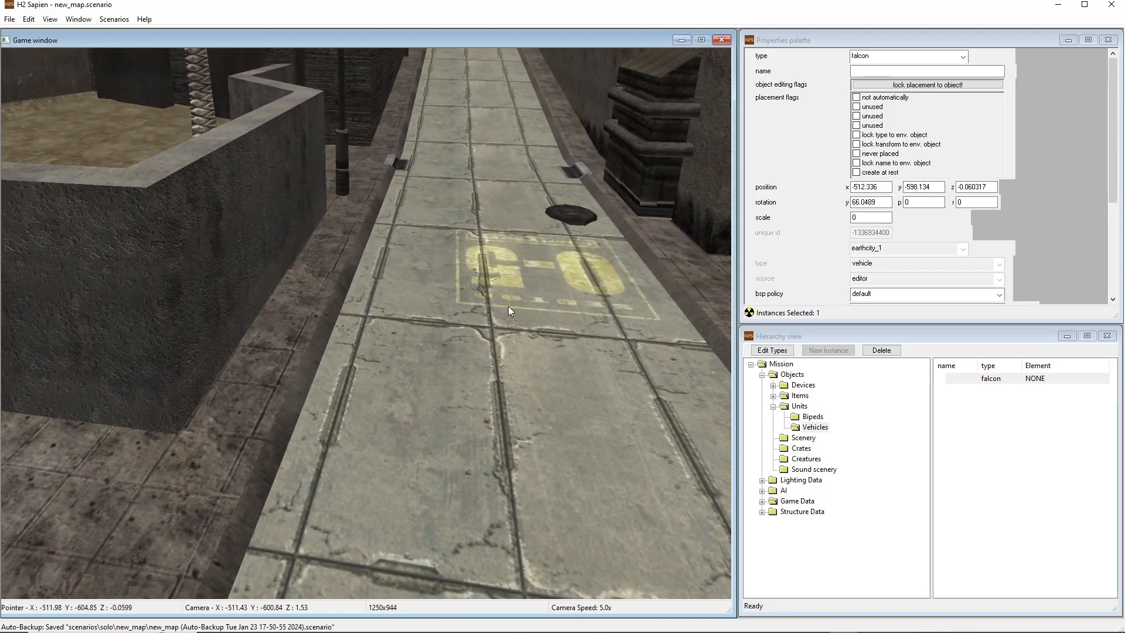
right_click(512, 308)
left_click(870, 57)
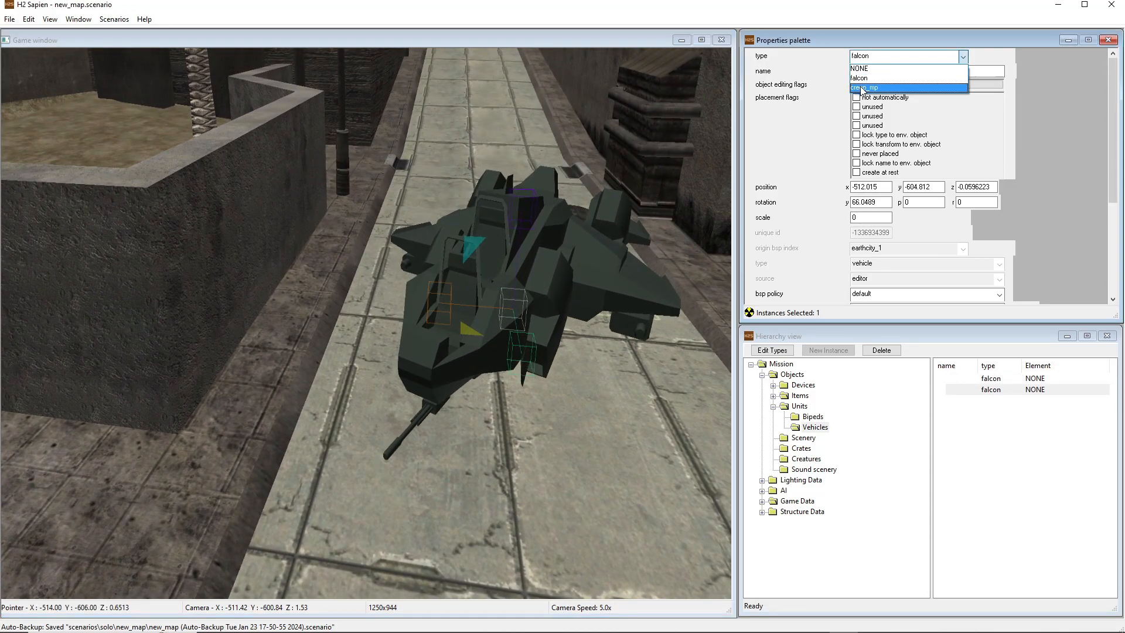
left_click(866, 87)
Rotate the creep_mp to a yaw of about 93 and save the scenario
left_click_drag(473, 344, 494, 359)
key("d")
mouse_move(557, 352)
middle_mouse_down()
mouse_move(557, 361)
mouse_move(469, 358)
mouse_move(562, 351)
middle_mouse_up()
key("s")
key("a")
key("w")
key("d")
key("ctrl+s")
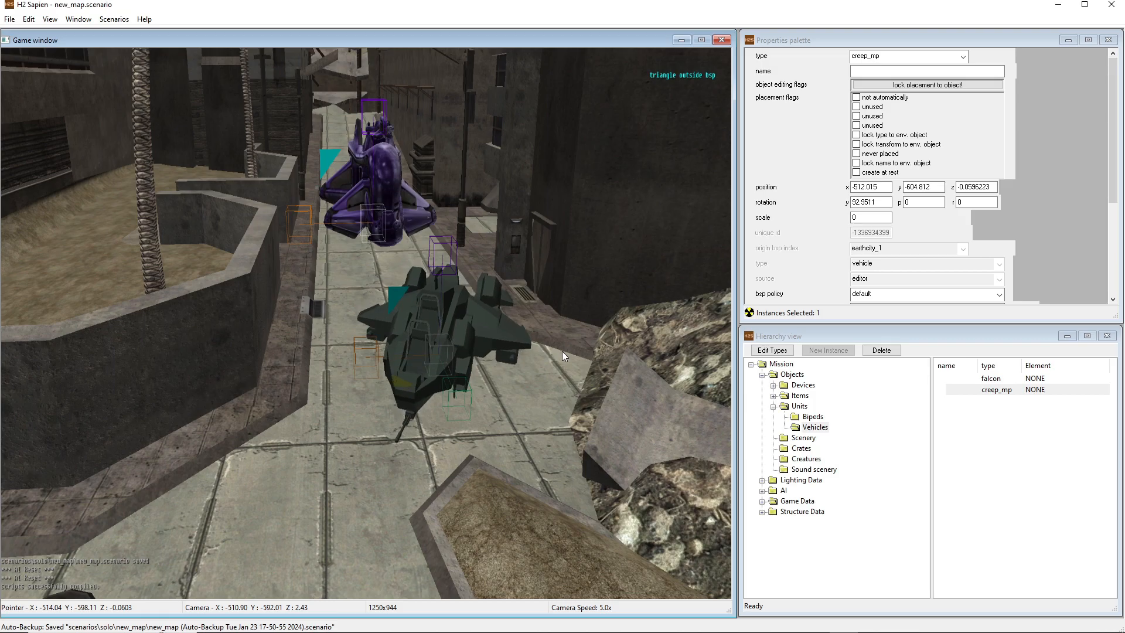
Inspect the placed falcon and creep_mp, the selected vehicle's properties and the weapons farther down the street
key("a")
middle_click_drag(475, 352, 434, 357)
key("w")
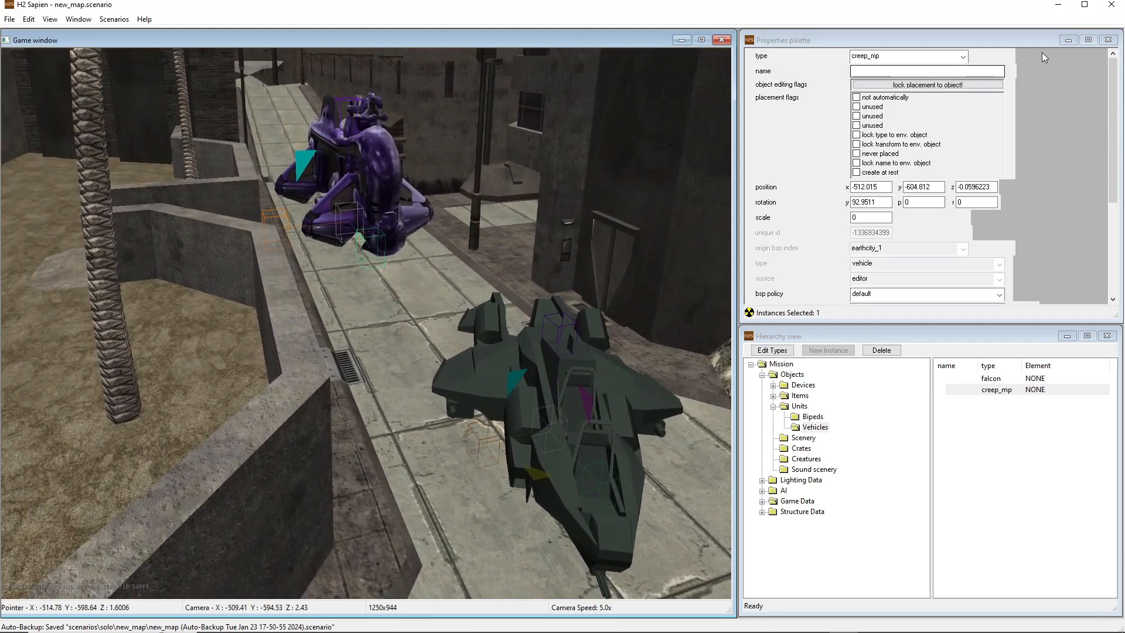
mouse_move(1114, 100)
left_mouse_down()
mouse_move(1116, 212)
mouse_move(1115, 78)
left_mouse_up()
middle_click_drag(457, 319, 528, 331)
key("w")
key("w")
key("w")
key("w")
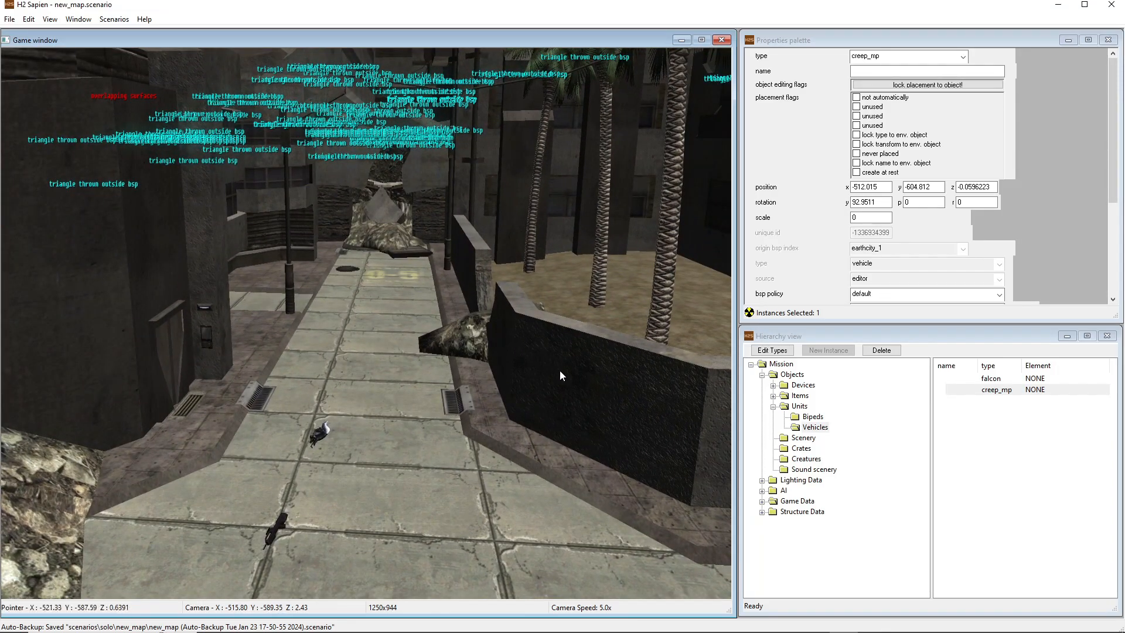
Switch to Halo 2 and playtest the map, trying out the placed weapons and vehicles
left_click(872, 623)
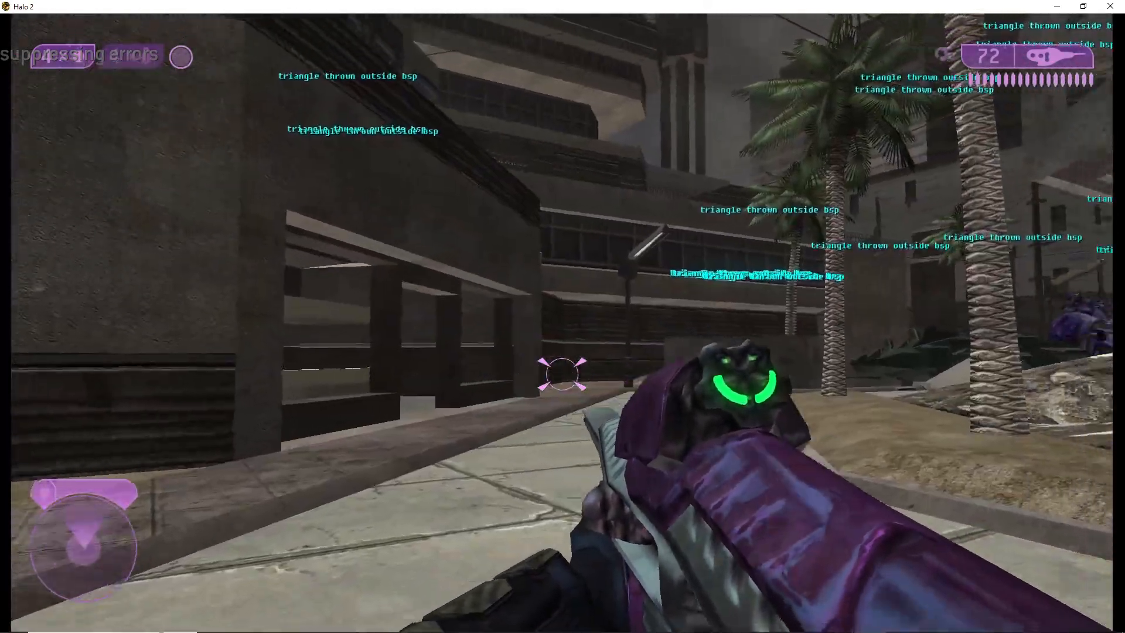
key("w")
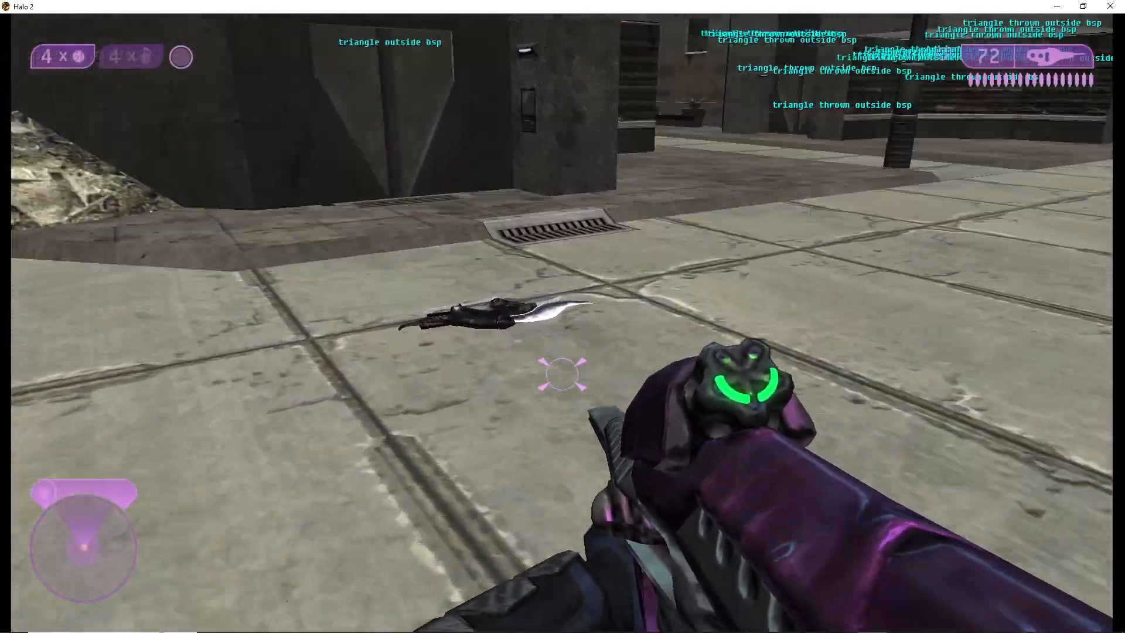
key("e")
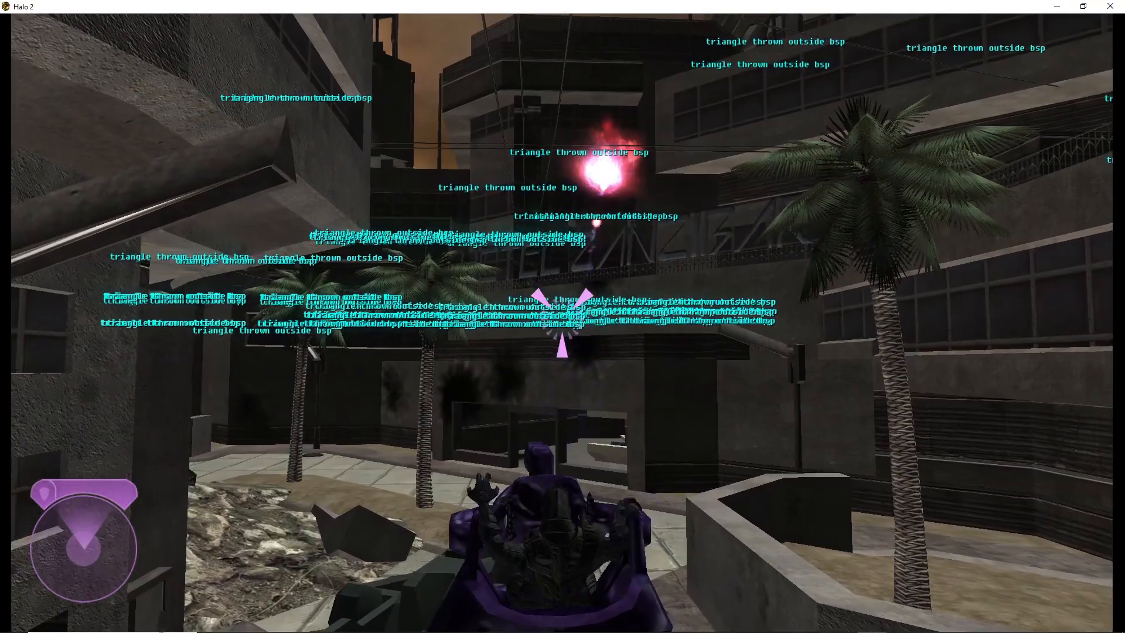
key("e")
key("s")
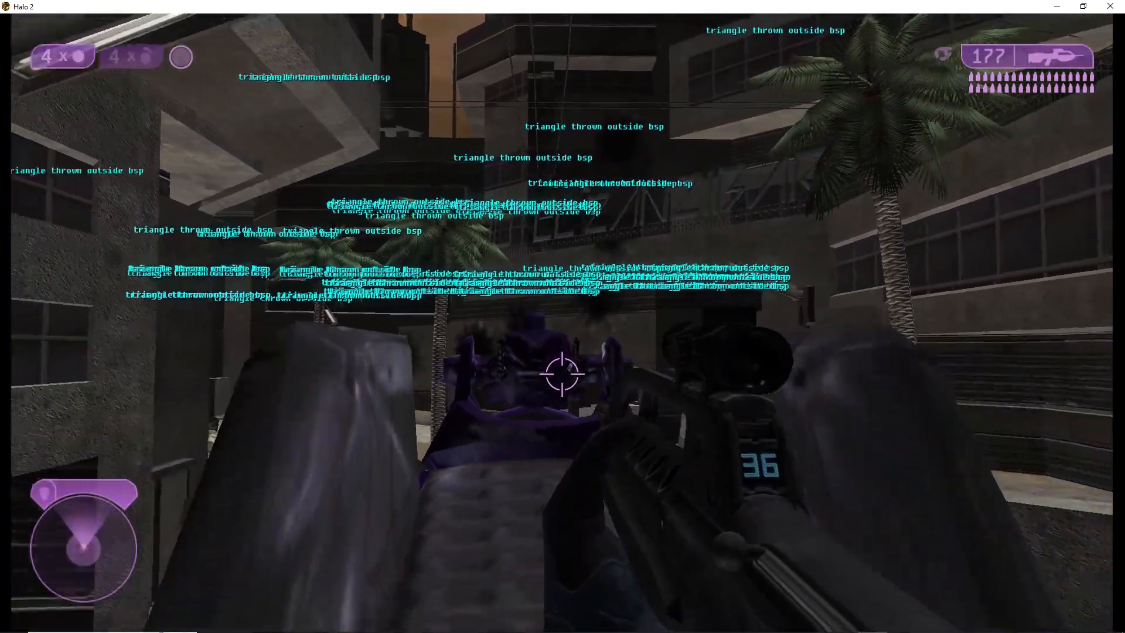
key("d")
key("w")
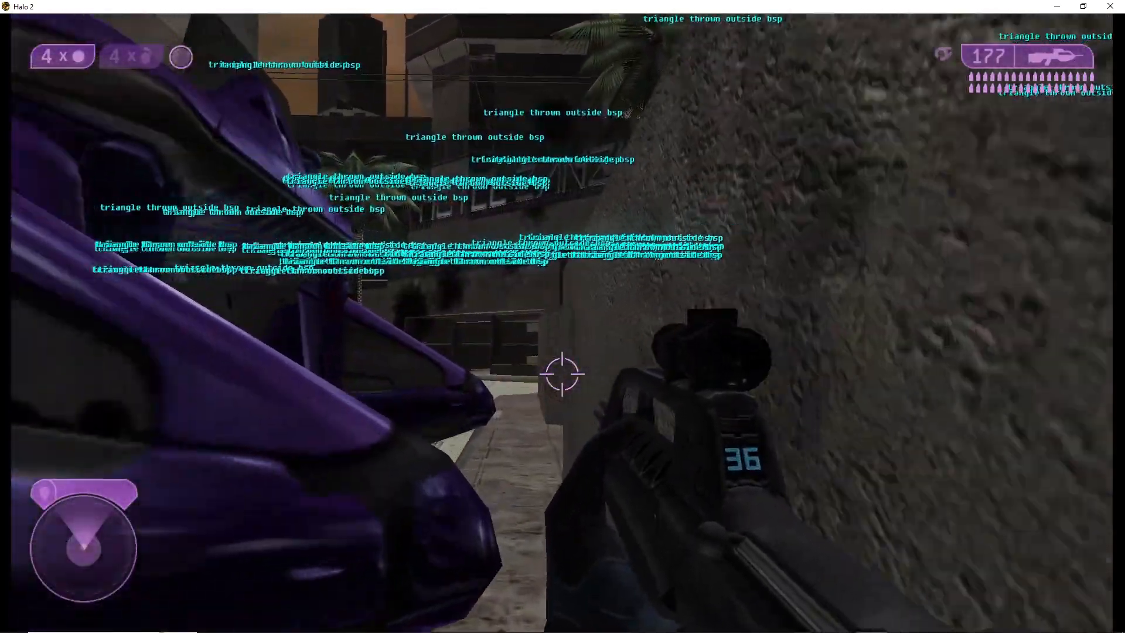
key("w")
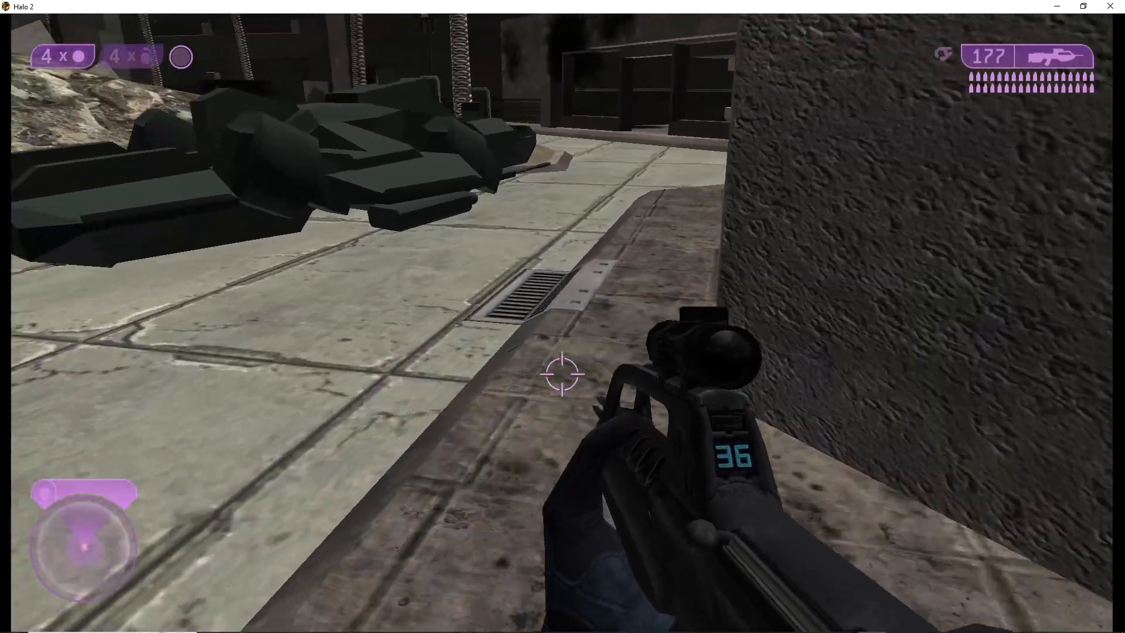
key("space")
key("w")
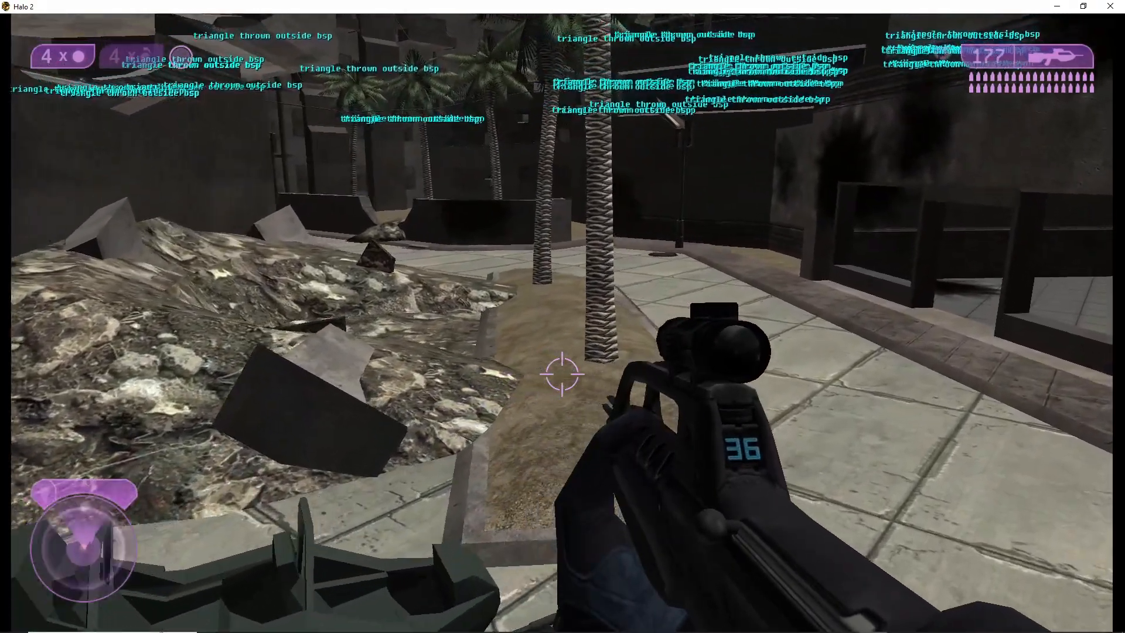
Save and quit the playtest to the main menu, and switch back to Sapien
key("Escape")
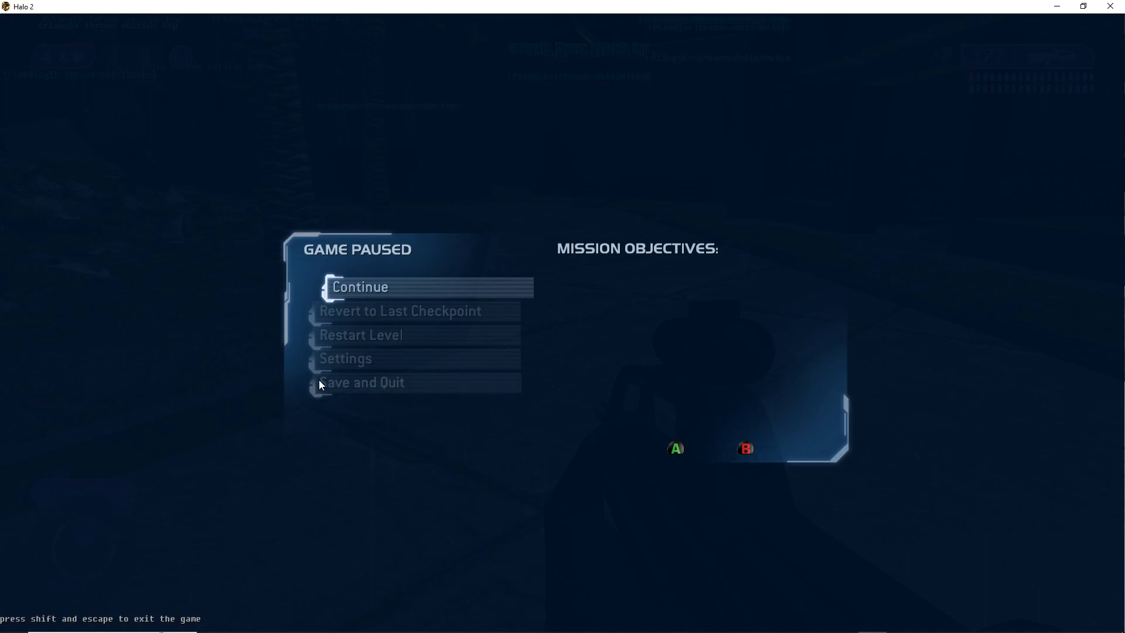
left_click(339, 383)
left_click(501, 382)
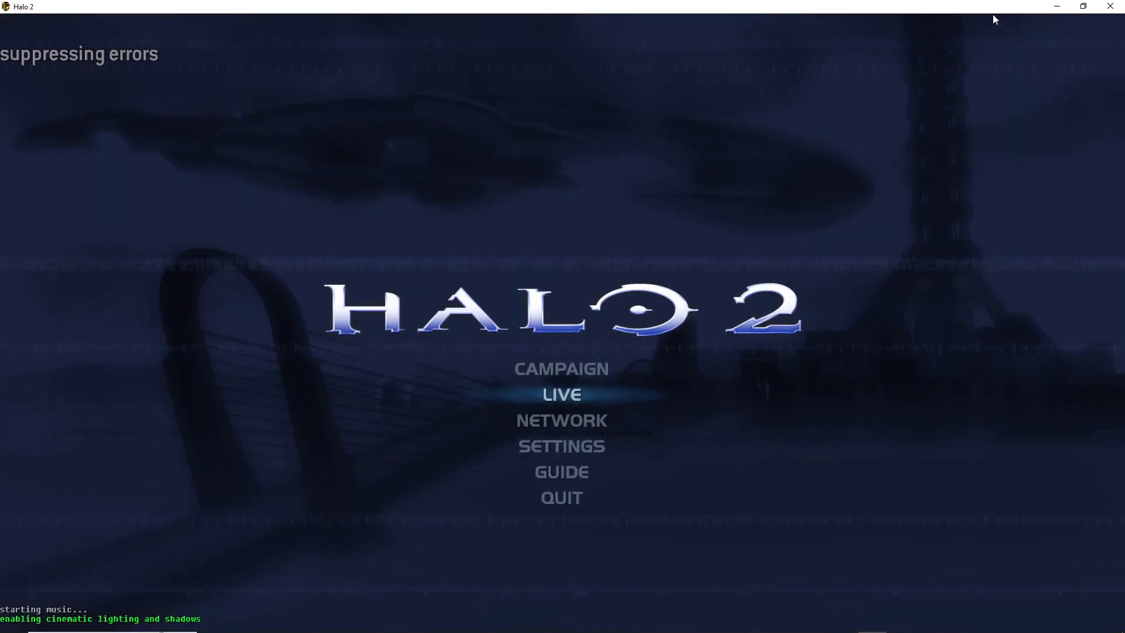
left_click(1057, 6)
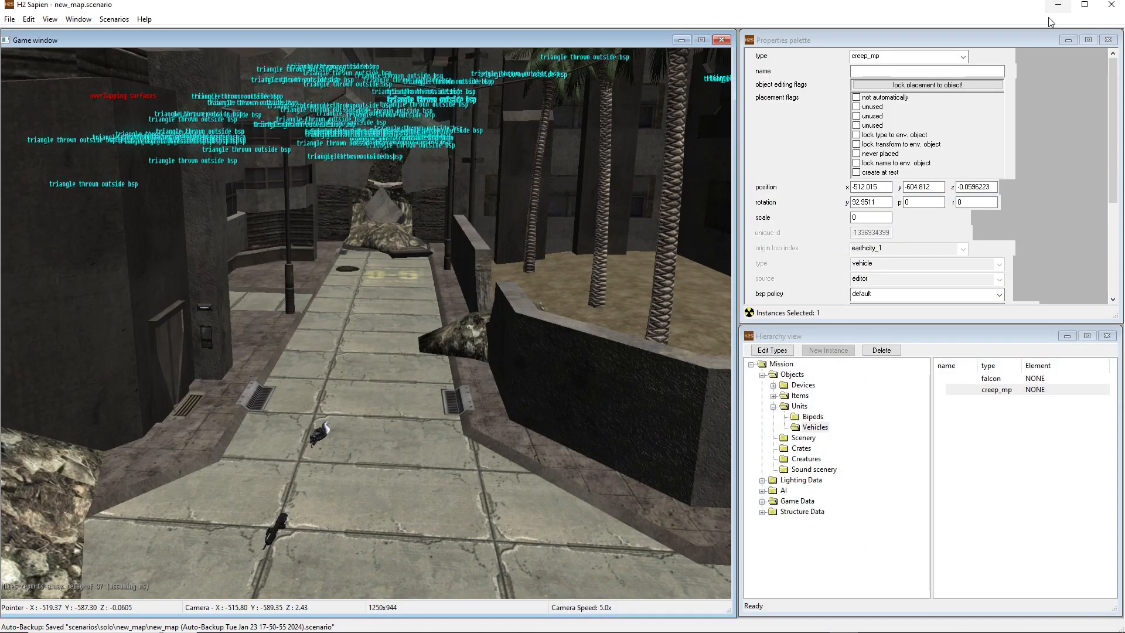
Edit the scenario's object types, choosing the character class and starting to add tags to it
middle_click_drag(366, 323, 501, 354)
key("a")
middle_click_drag(305, 169, 344, 212)
key("w")
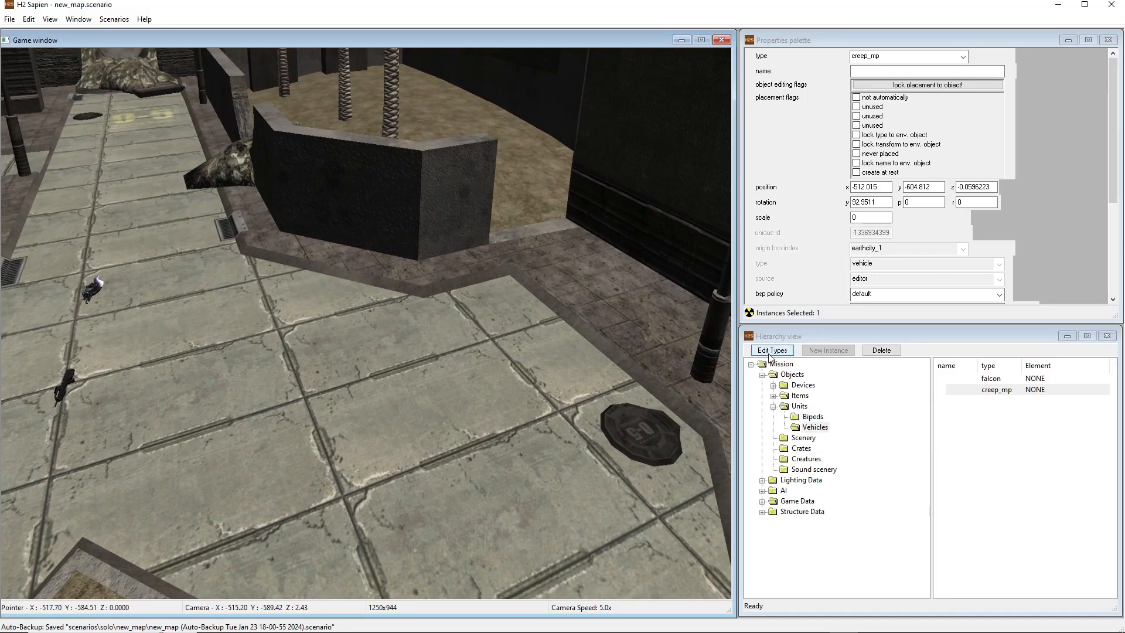
left_click(769, 354)
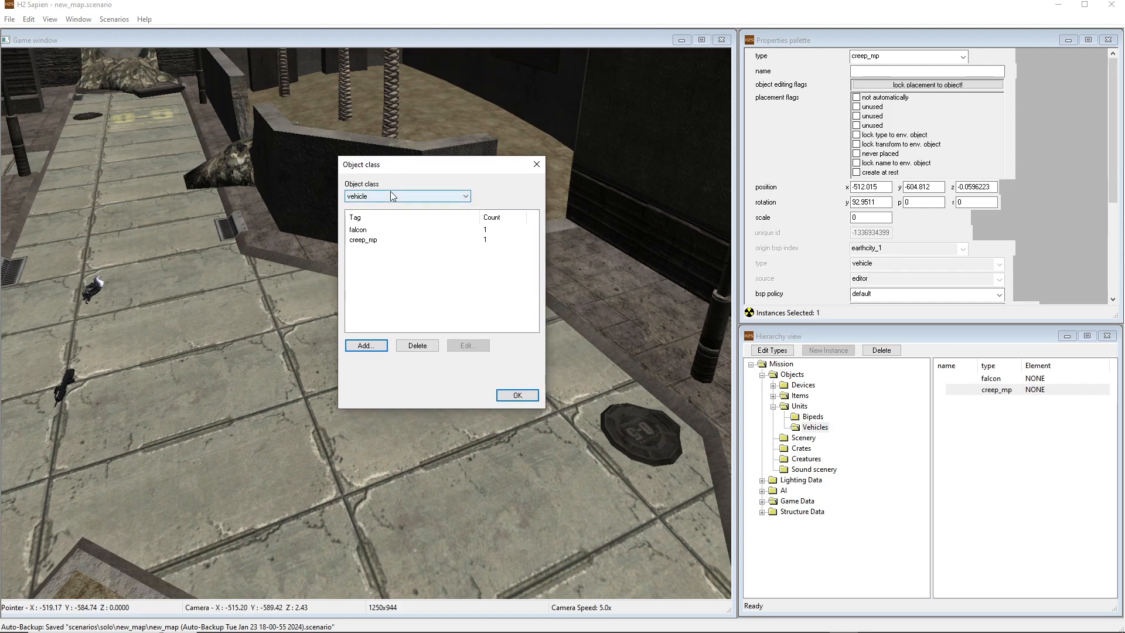
left_click(392, 196)
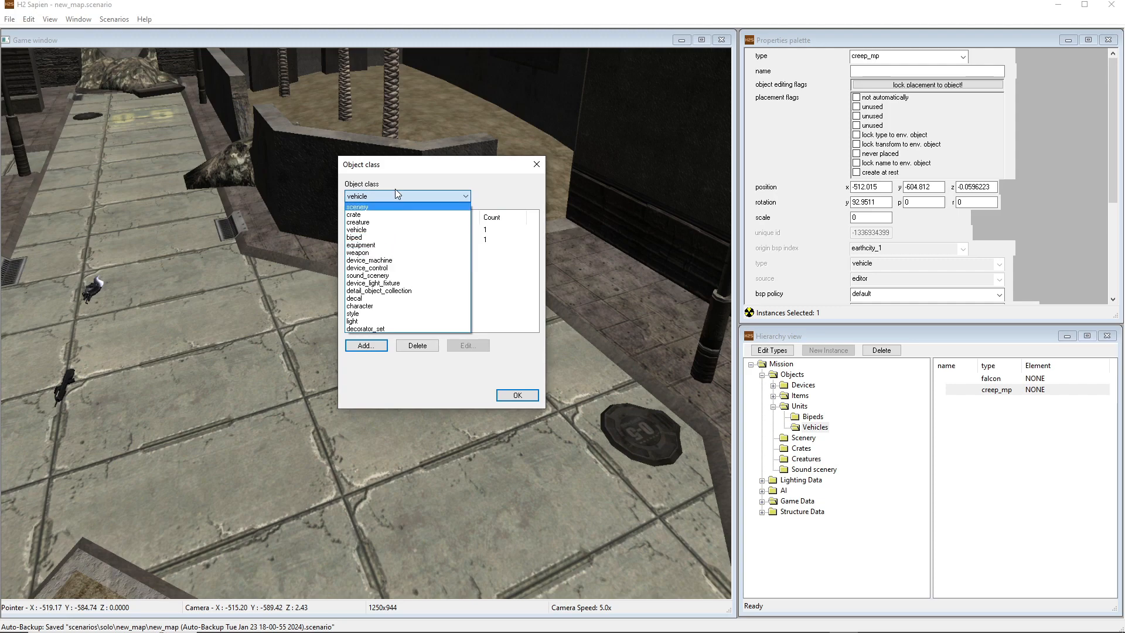
left_click(359, 306)
left_click(347, 343)
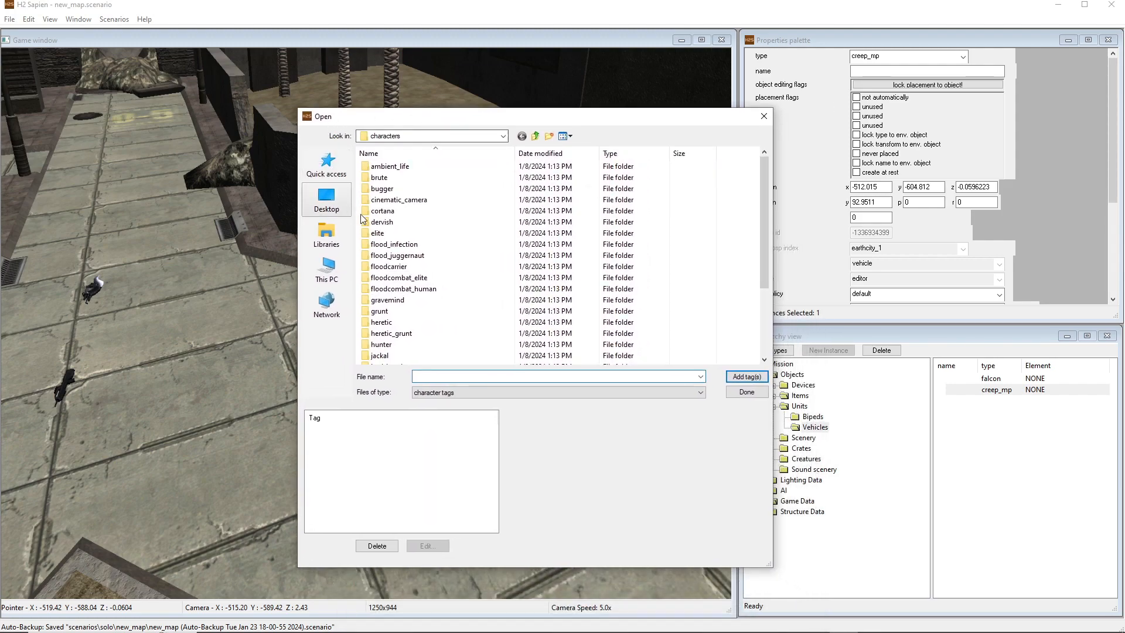
Browse the tag files to the objects/characters/brute/ai folder
left_click(538, 136)
left_click(540, 139)
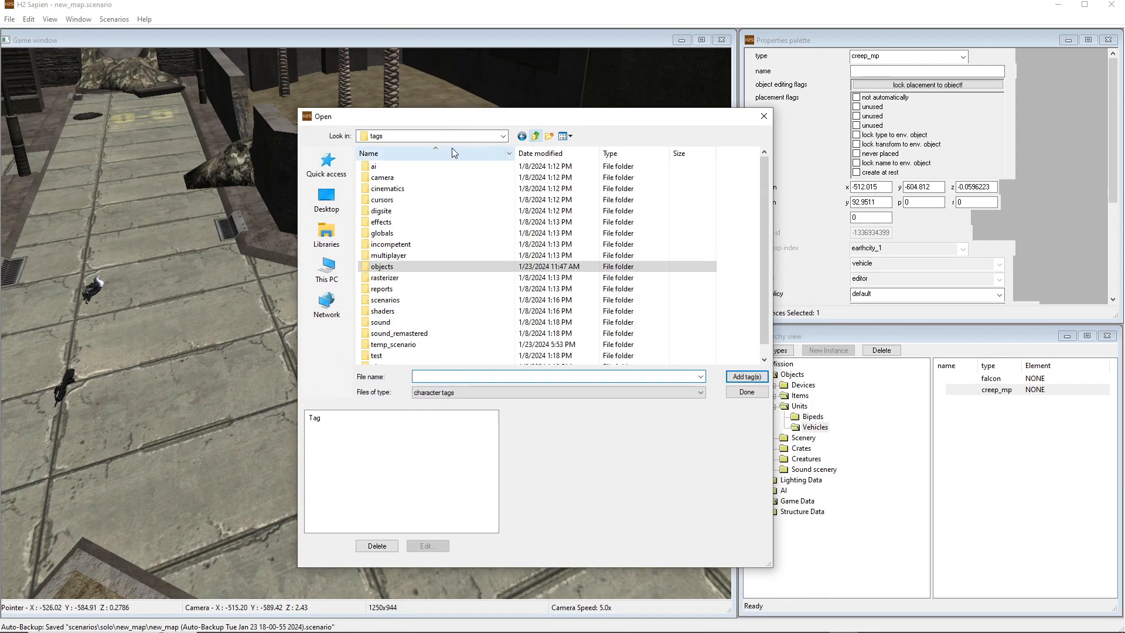
double_click(382, 269)
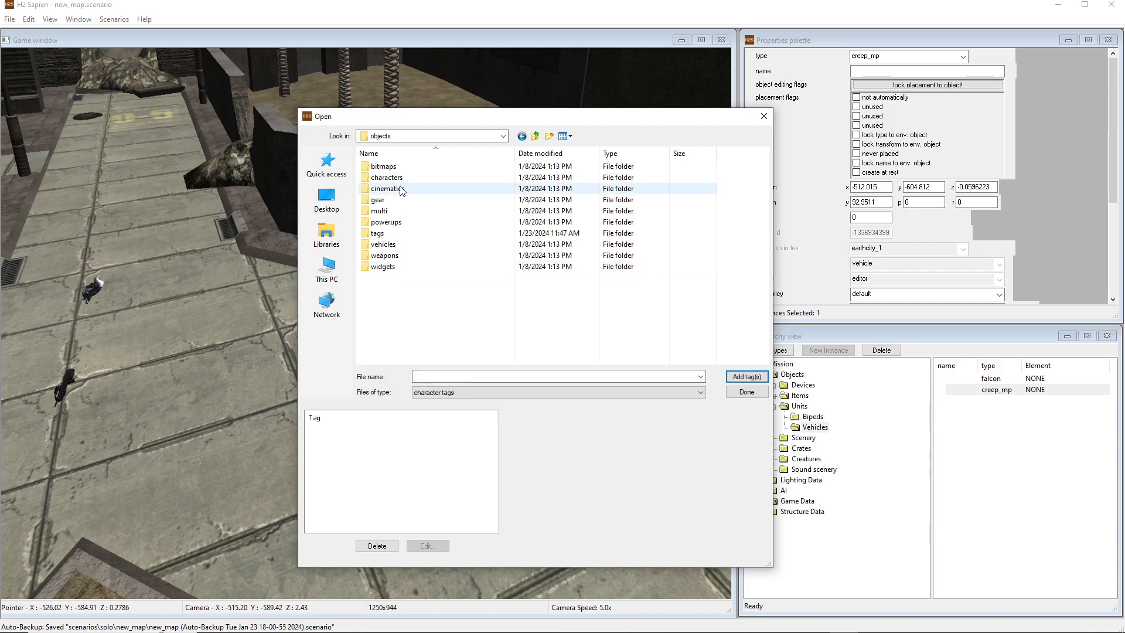
double_click(390, 177)
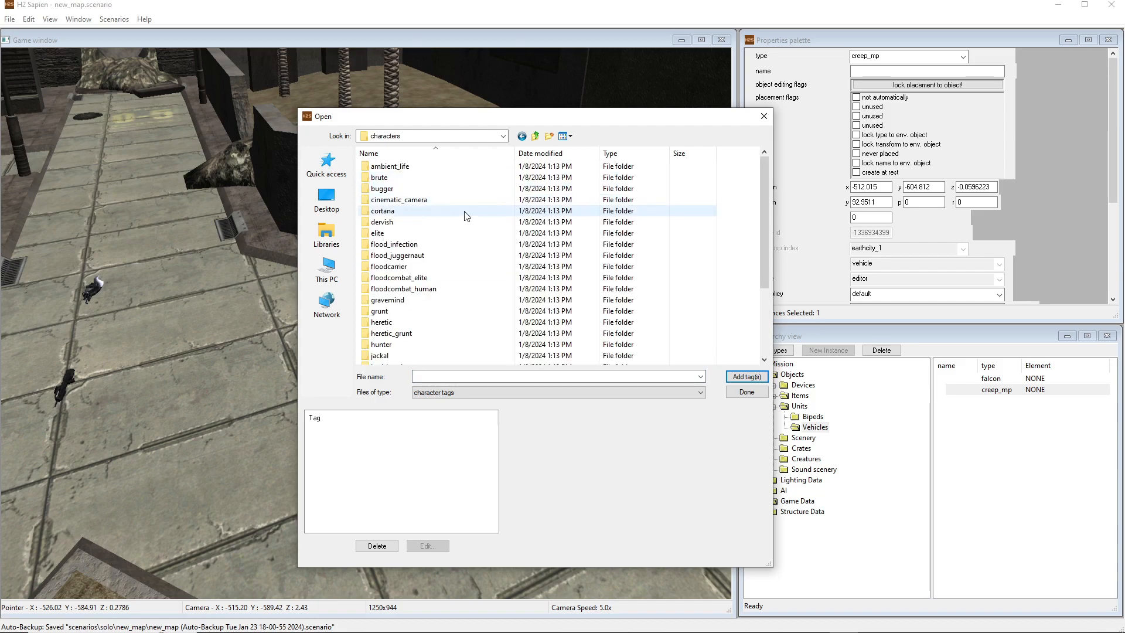
double_click(391, 181)
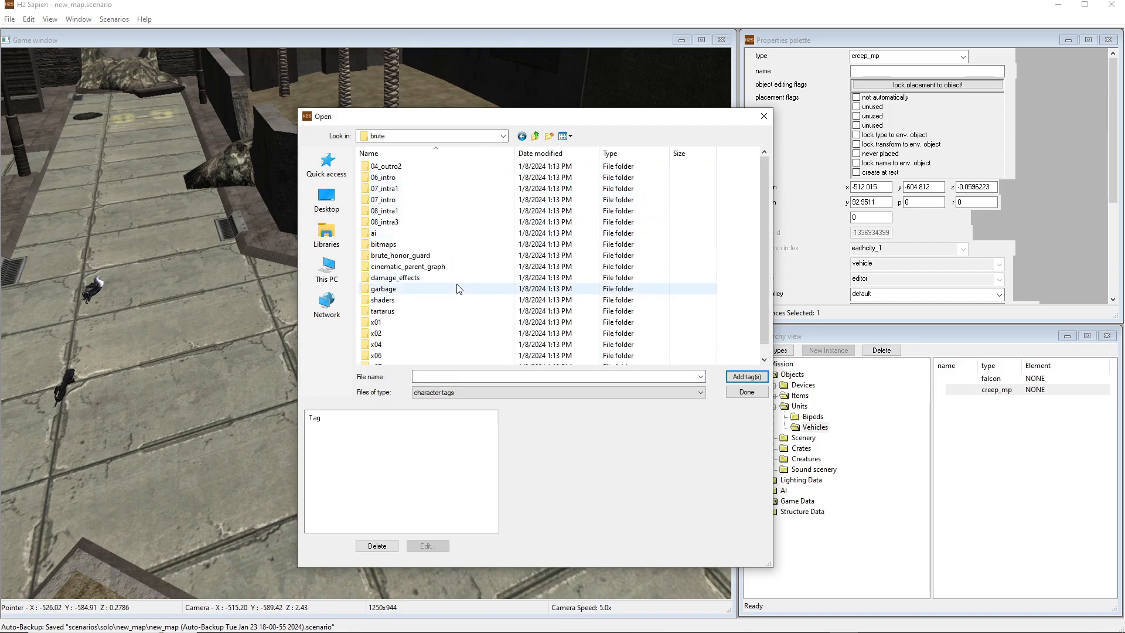
scroll(443, 276, "down", 1)
scroll(438, 272, "up", 1)
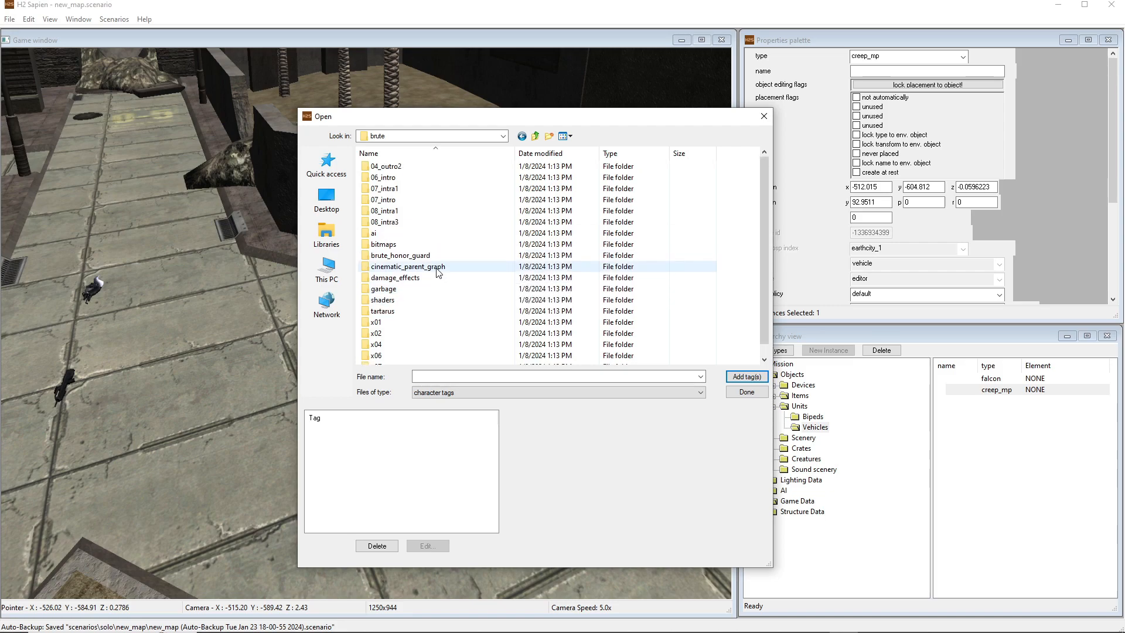
double_click(379, 234)
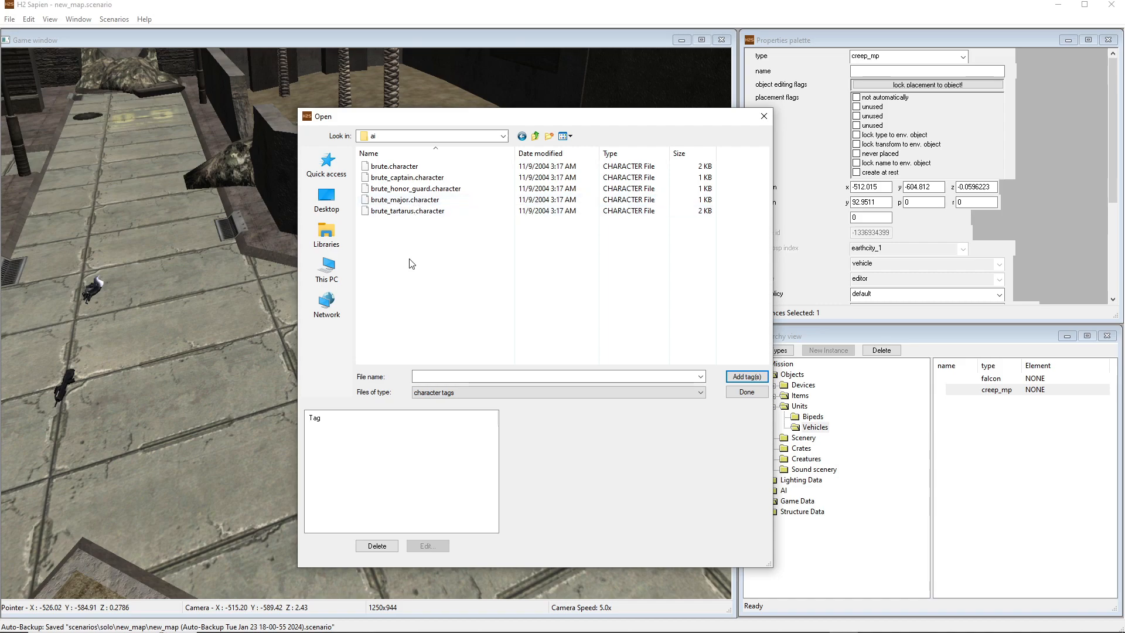
Add the brute_honor_guard, brute, brute_captain and brute_tartarus character tags to the scenario and accept the list
left_click(404, 188)
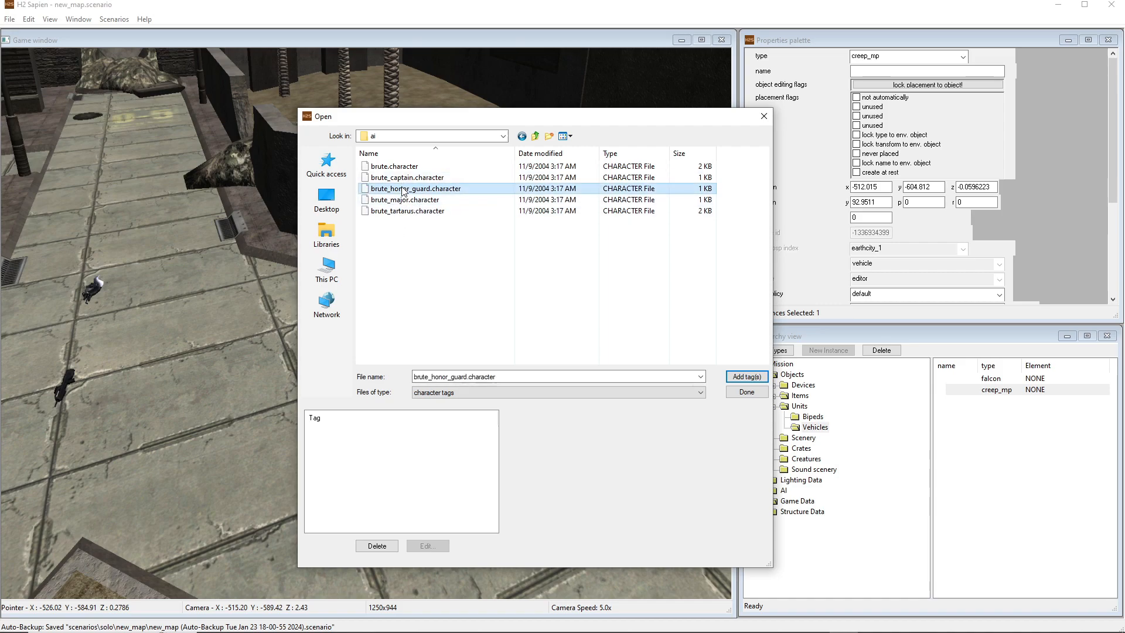
left_click(742, 380)
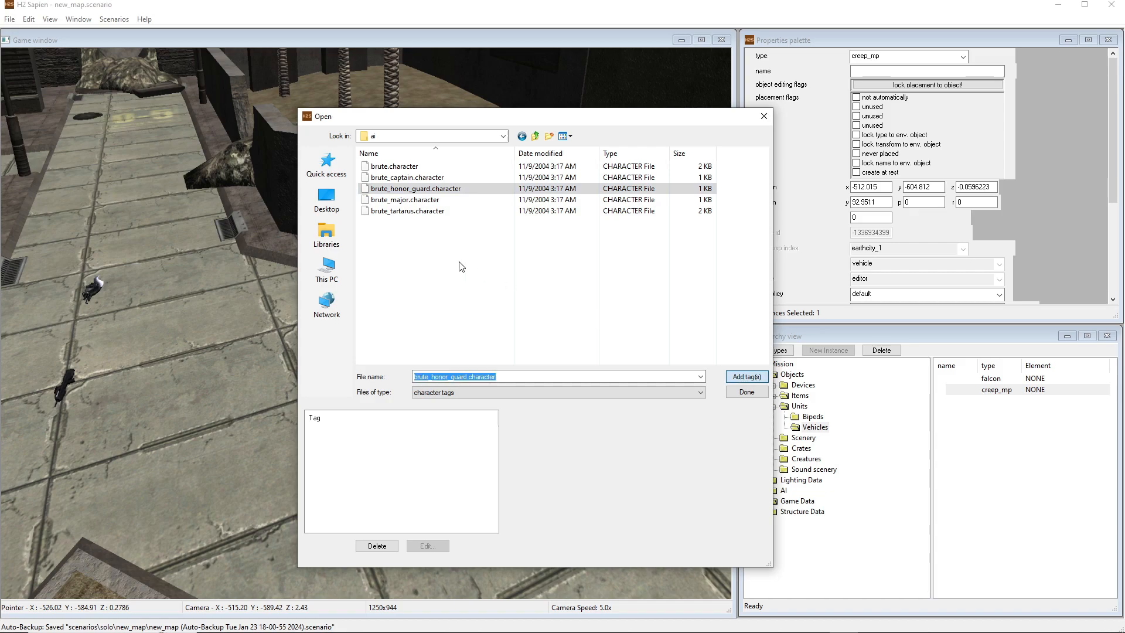
left_click(391, 166)
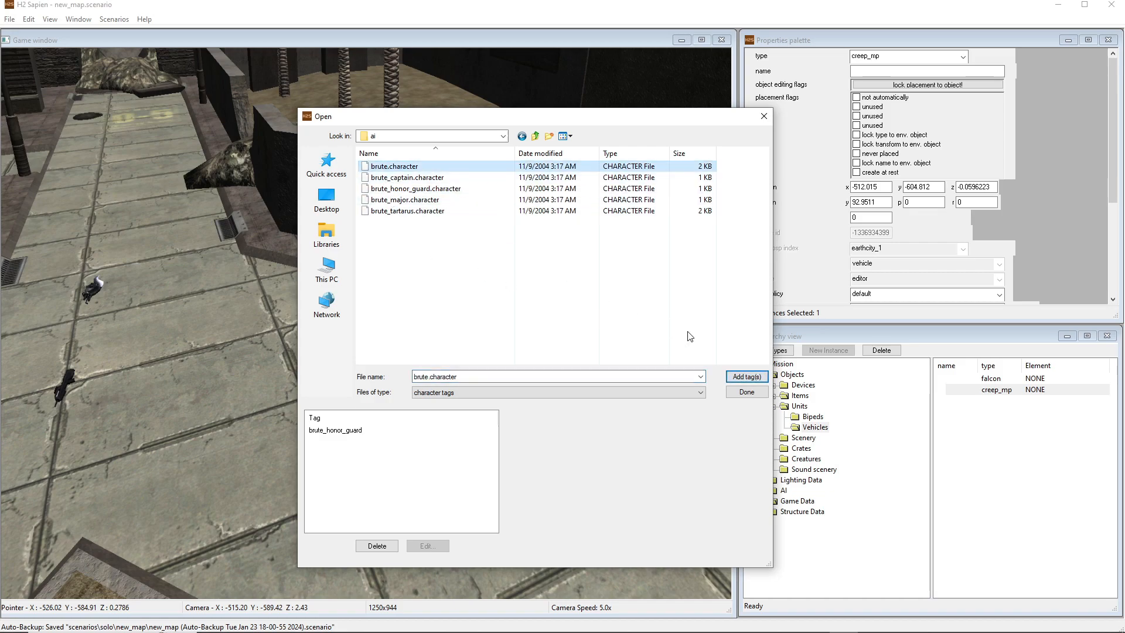
left_click(743, 375)
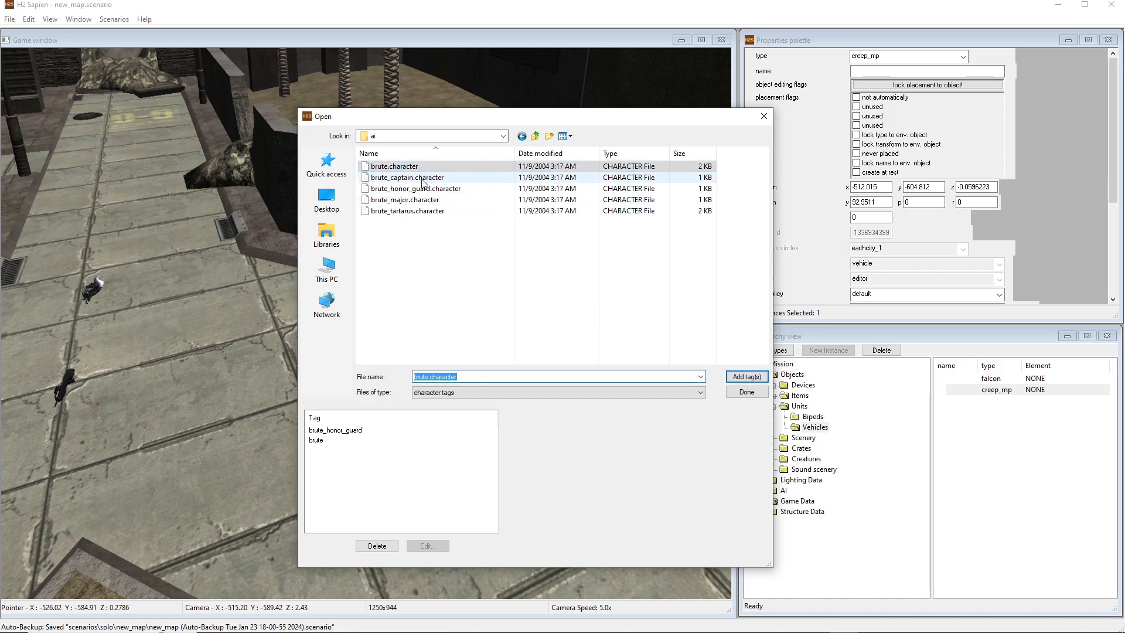
left_click(423, 178)
left_click(745, 377)
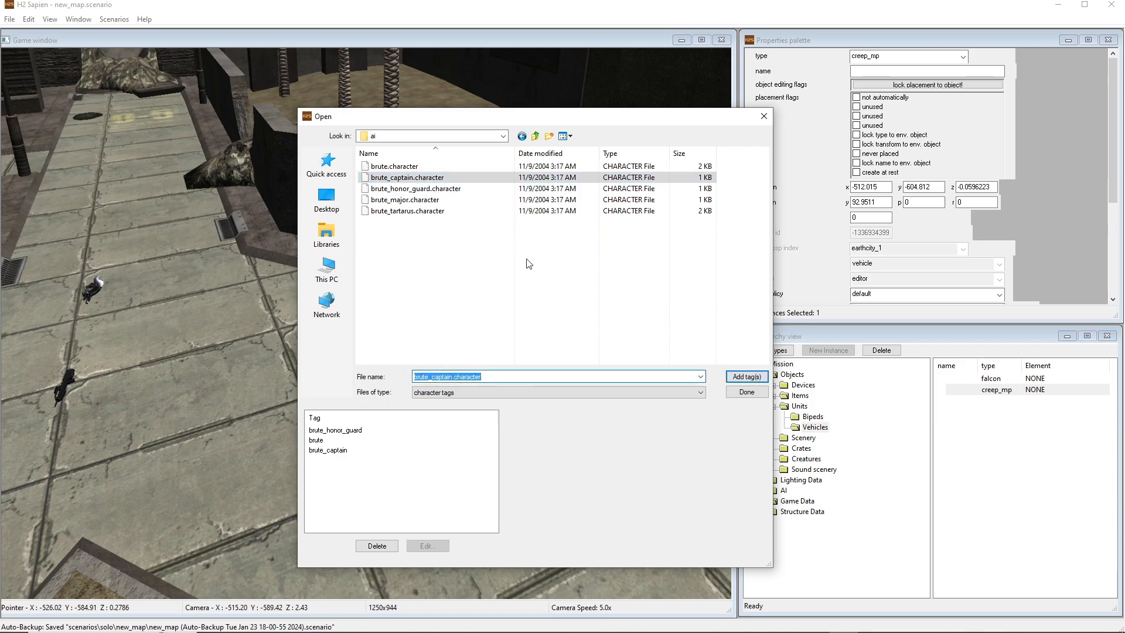
left_click(411, 211)
left_click(746, 377)
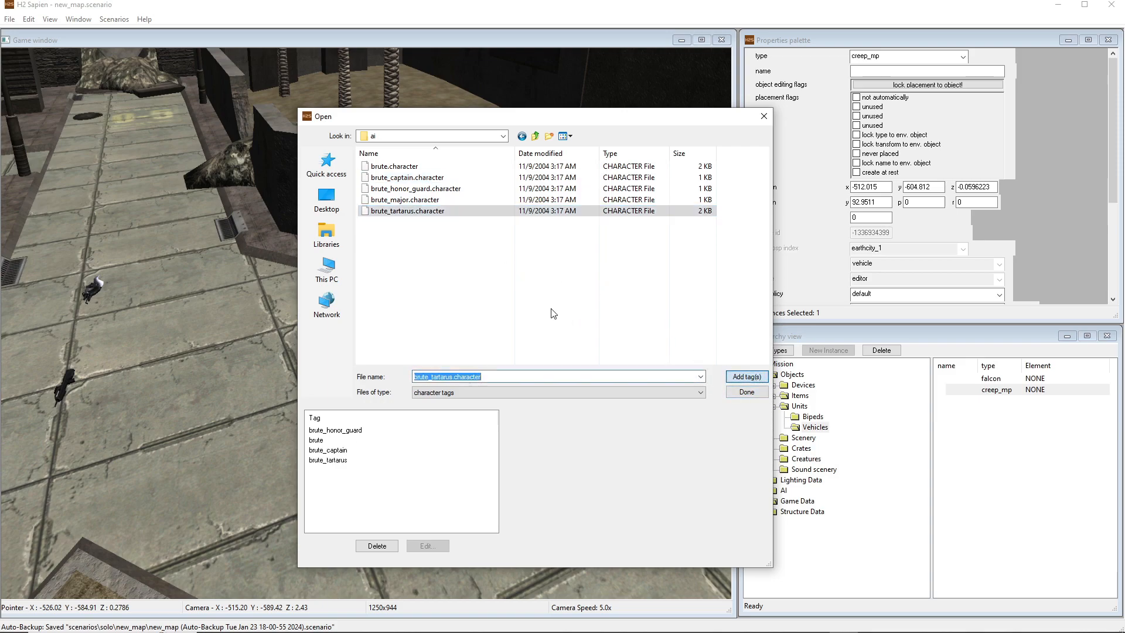
left_click(746, 392)
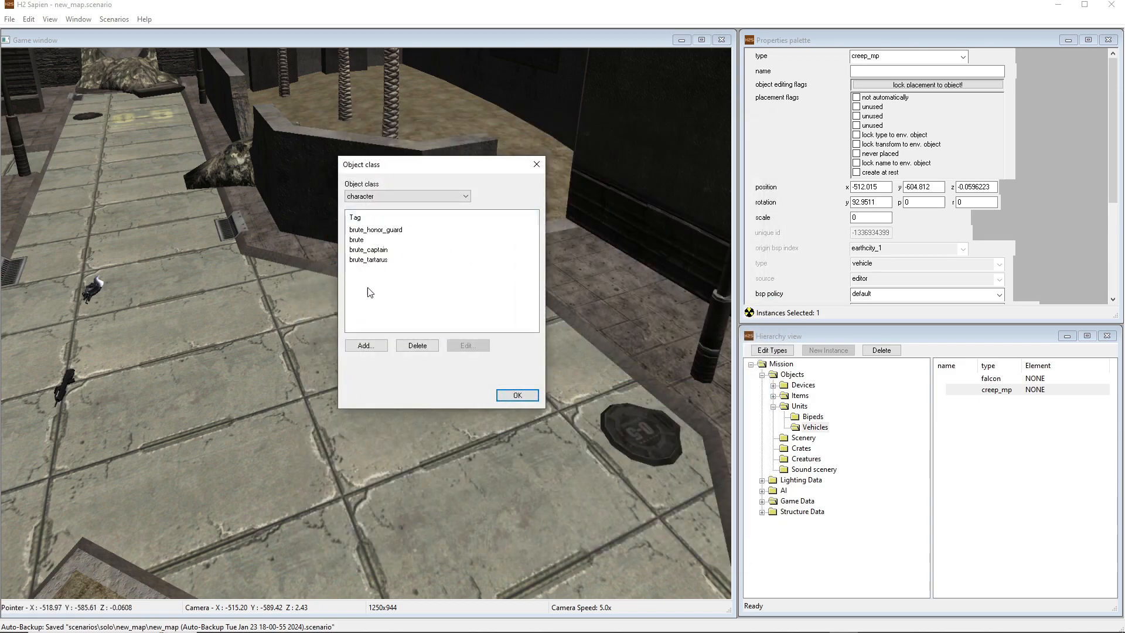
left_click(519, 396)
Collapse the Units group in the Mission hierarchy
middle_click_drag(432, 369, 507, 369)
key("a")
left_click(774, 406)
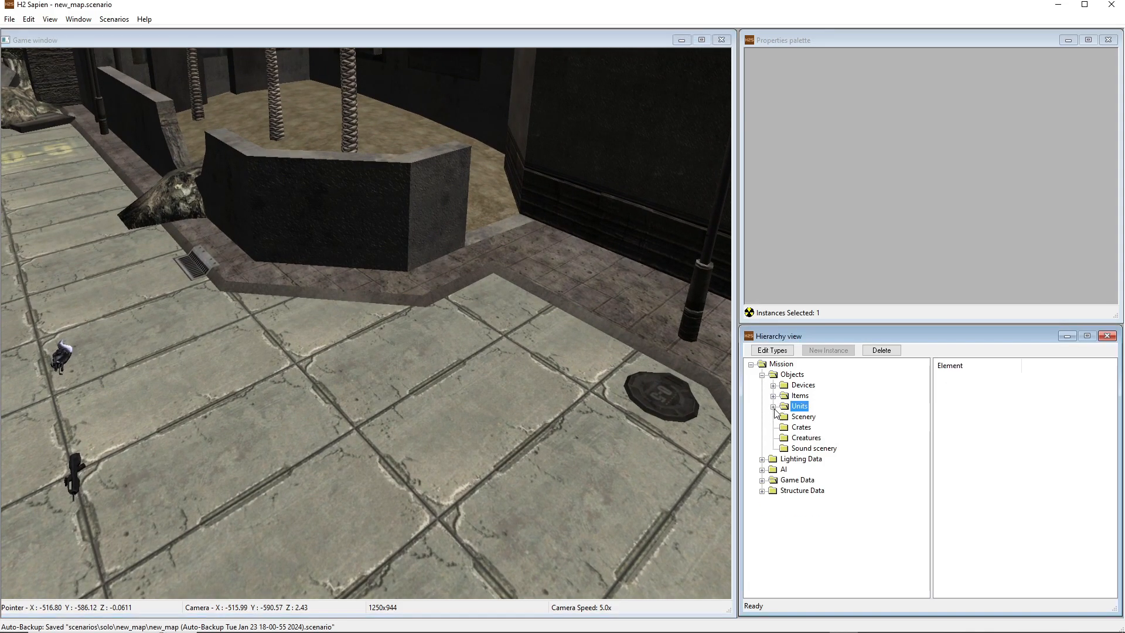
Add a new squad instance to the Squads group in the AI section of the Mission hierarchy
left_click(762, 375)
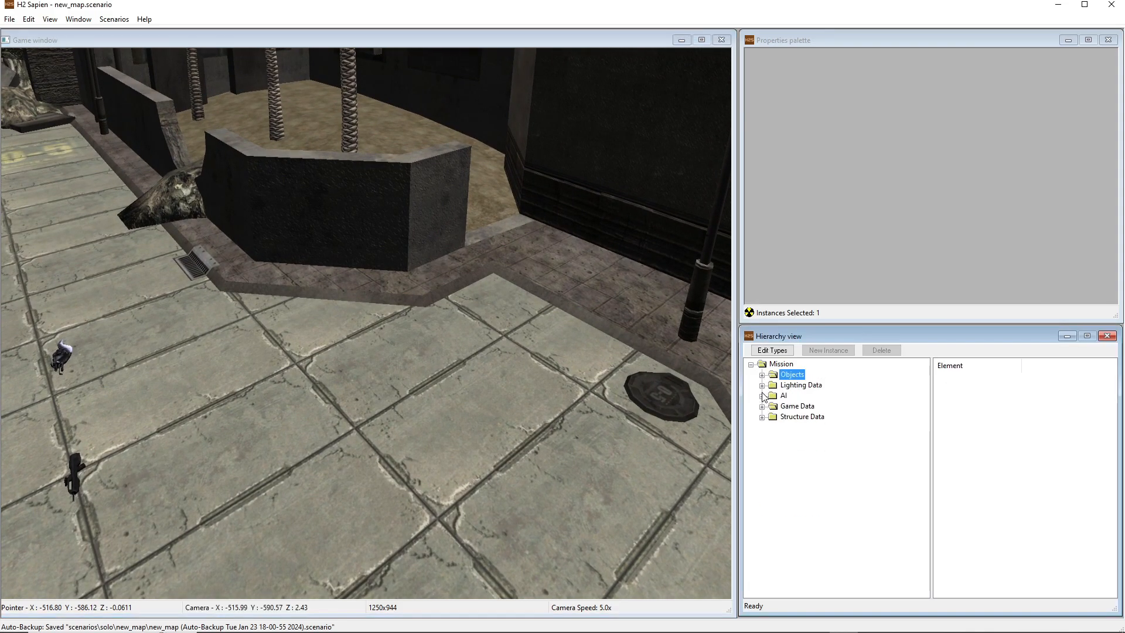
left_click(762, 395)
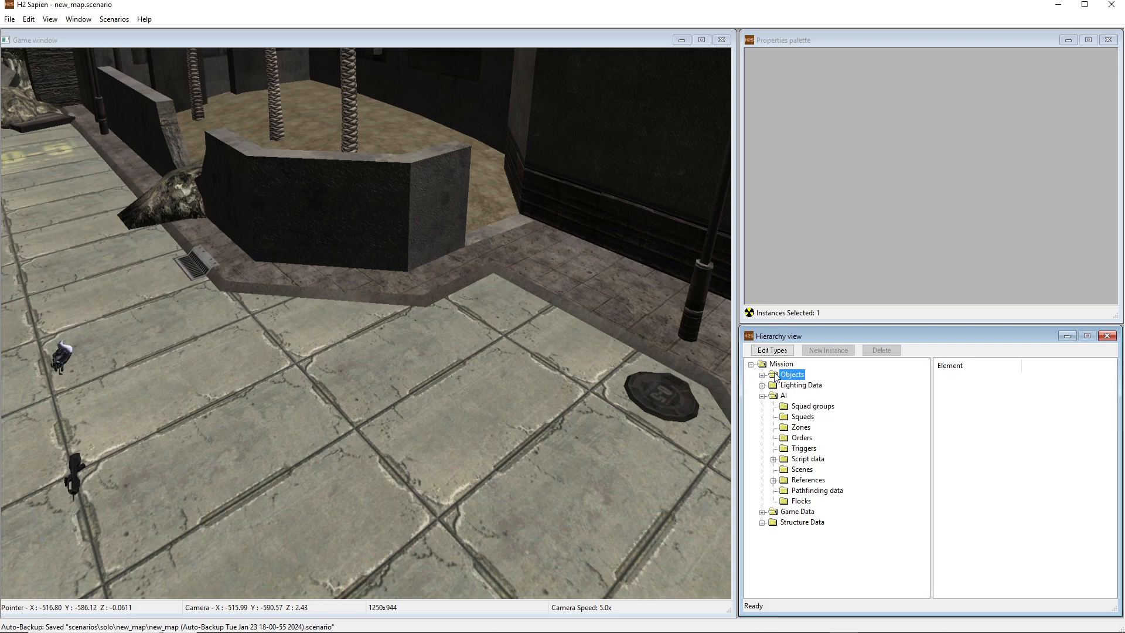
mouse_move(567, 388)
middle_mouse_down()
mouse_move(586, 454)
mouse_move(563, 405)
mouse_move(639, 399)
mouse_move(698, 414)
mouse_move(574, 381)
mouse_move(516, 393)
mouse_move(531, 407)
mouse_move(498, 443)
mouse_move(568, 389)
middle_mouse_up()
key("a")
key("d")
key("w")
key("w")
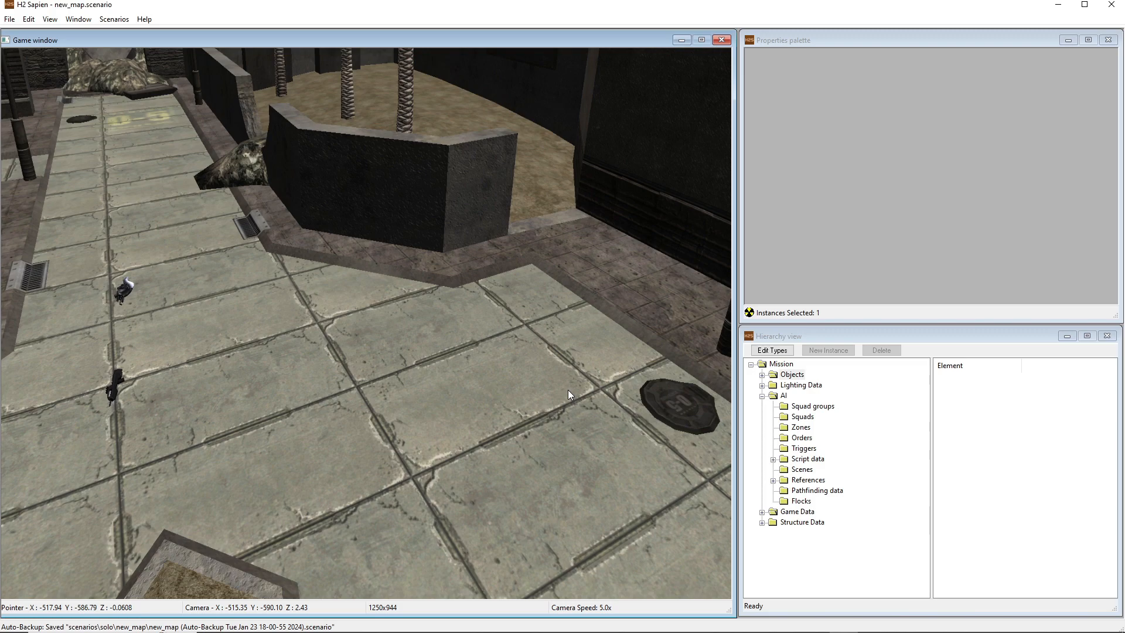
key("s")
mouse_move(602, 395)
middle_mouse_down()
mouse_move(594, 402)
mouse_move(612, 404)
middle_mouse_up()
key("s")
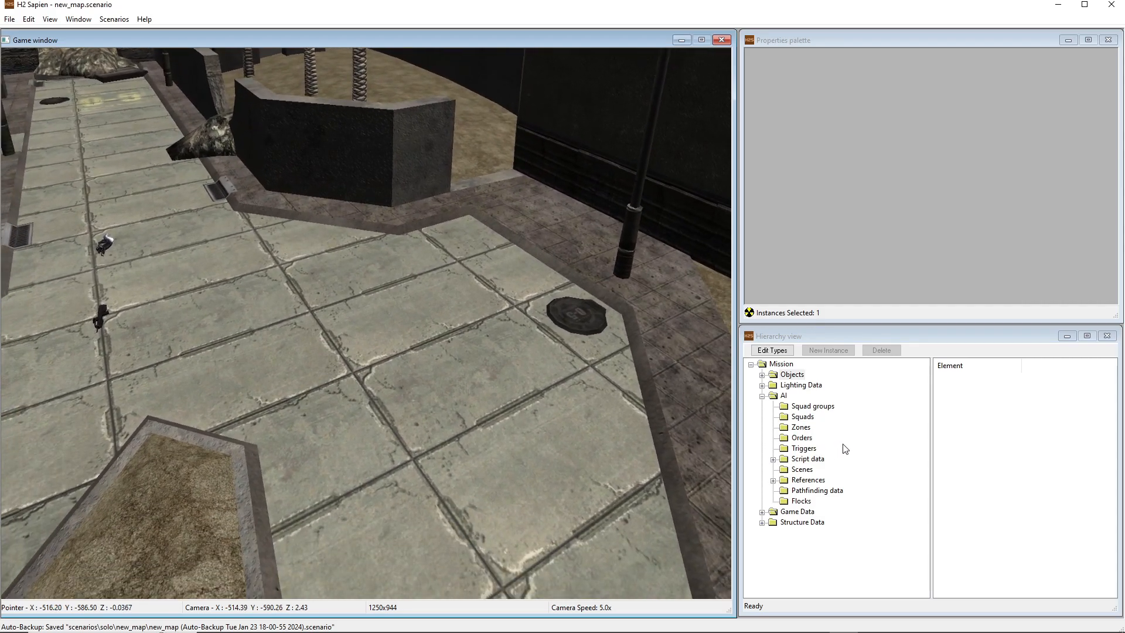
left_click(799, 428)
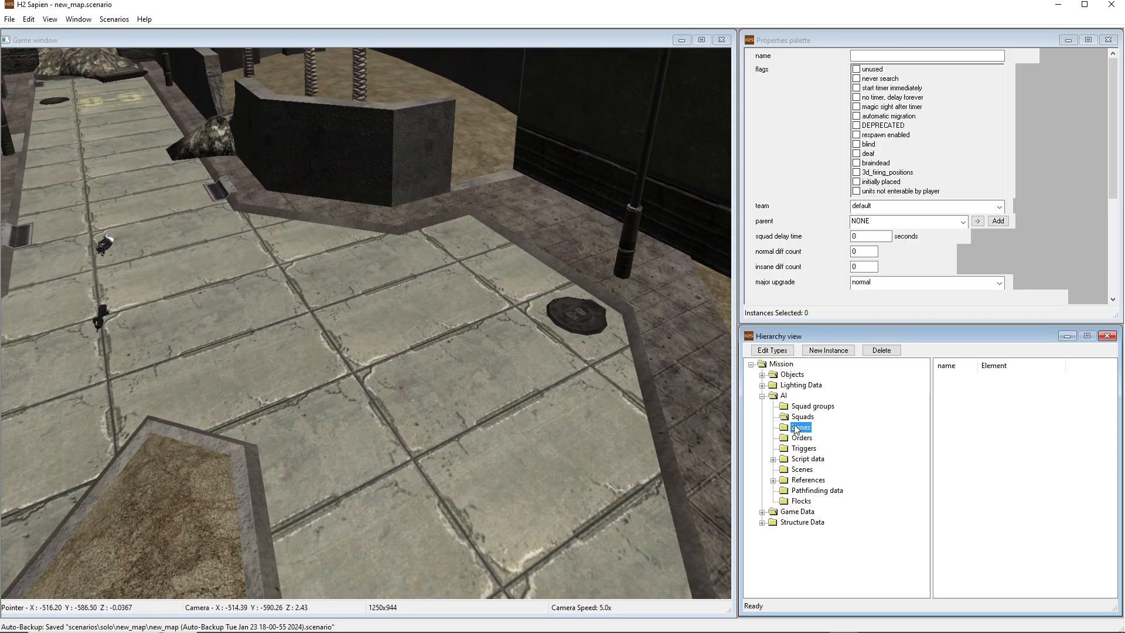
left_click(798, 417)
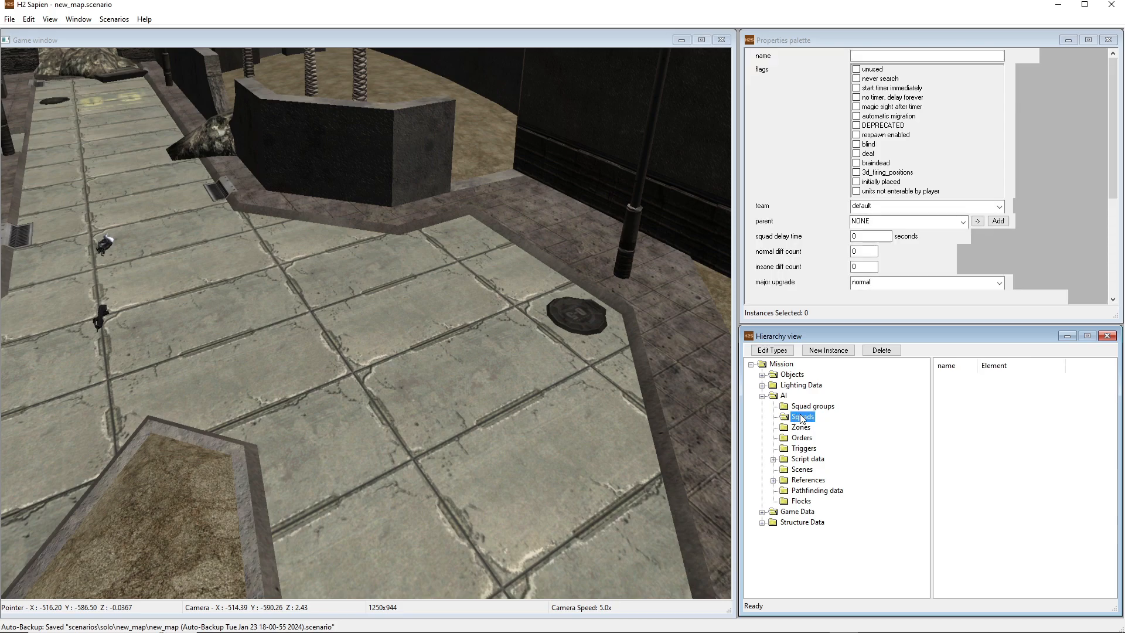
left_click(833, 351)
left_click(833, 351)
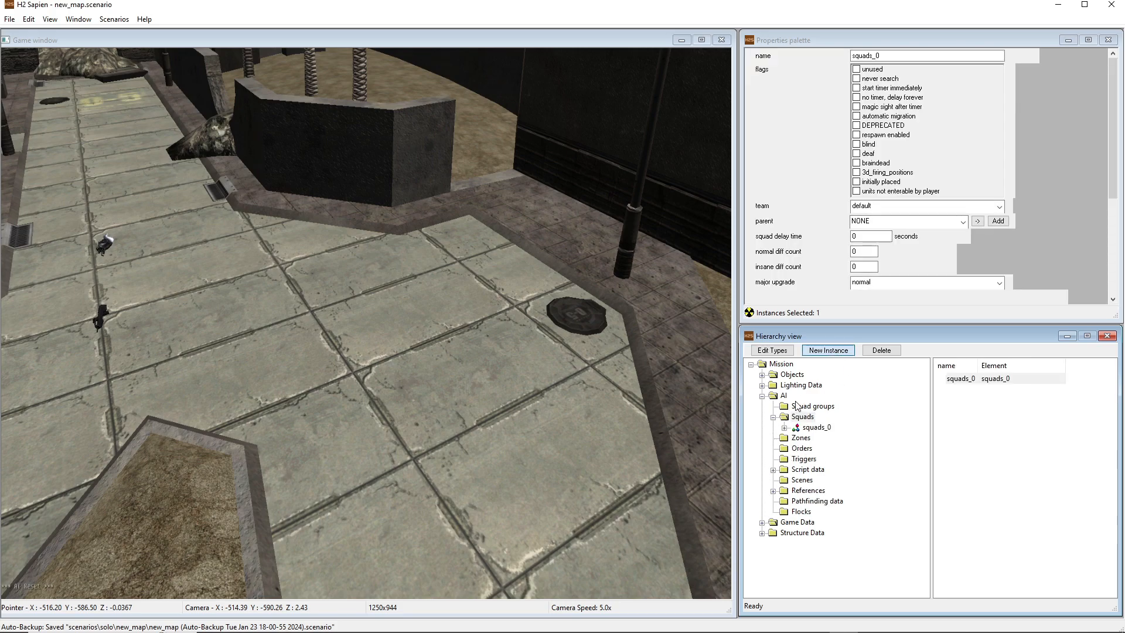
Rename the new squad as brute_squad_1 and enable its initially placed flag
left_click(807, 427)
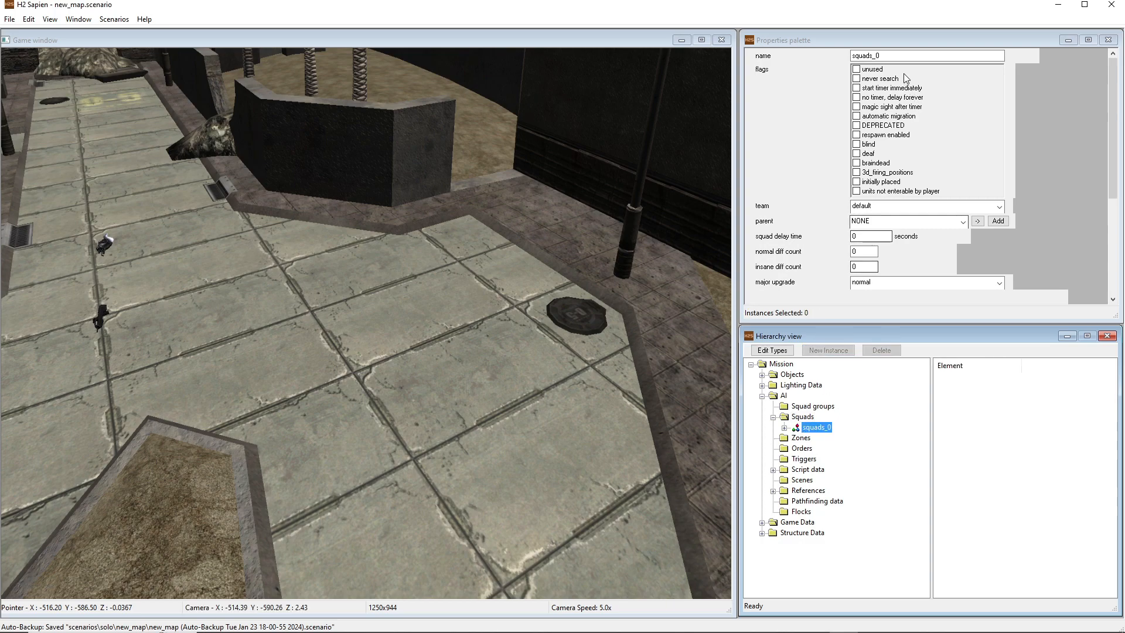
left_click(799, 61)
type("b")
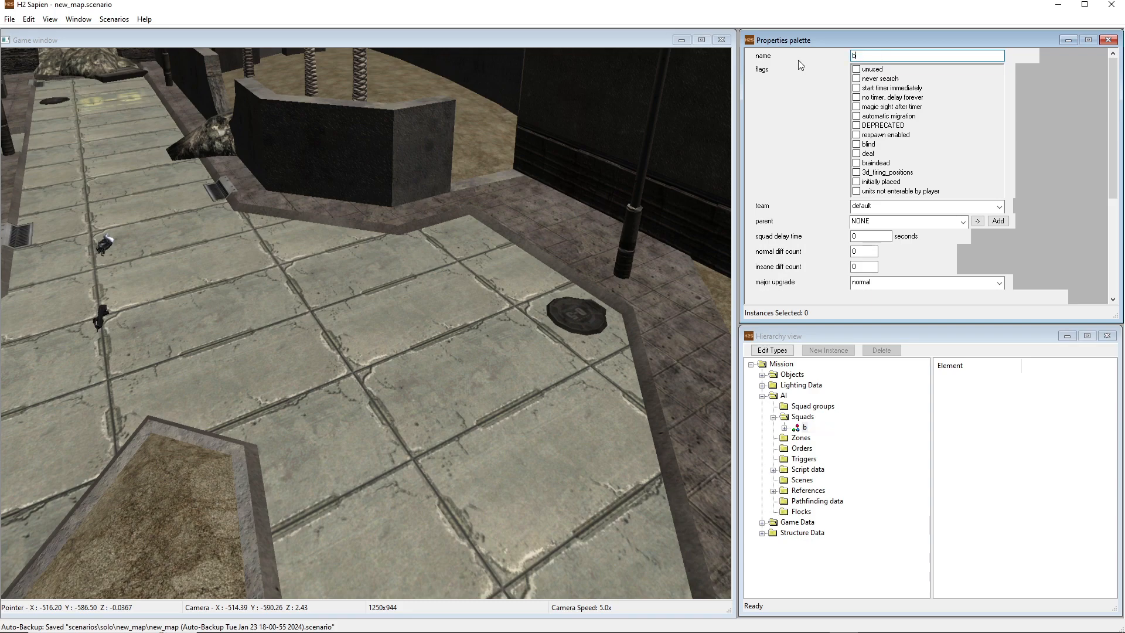
type("rute_squad_1")
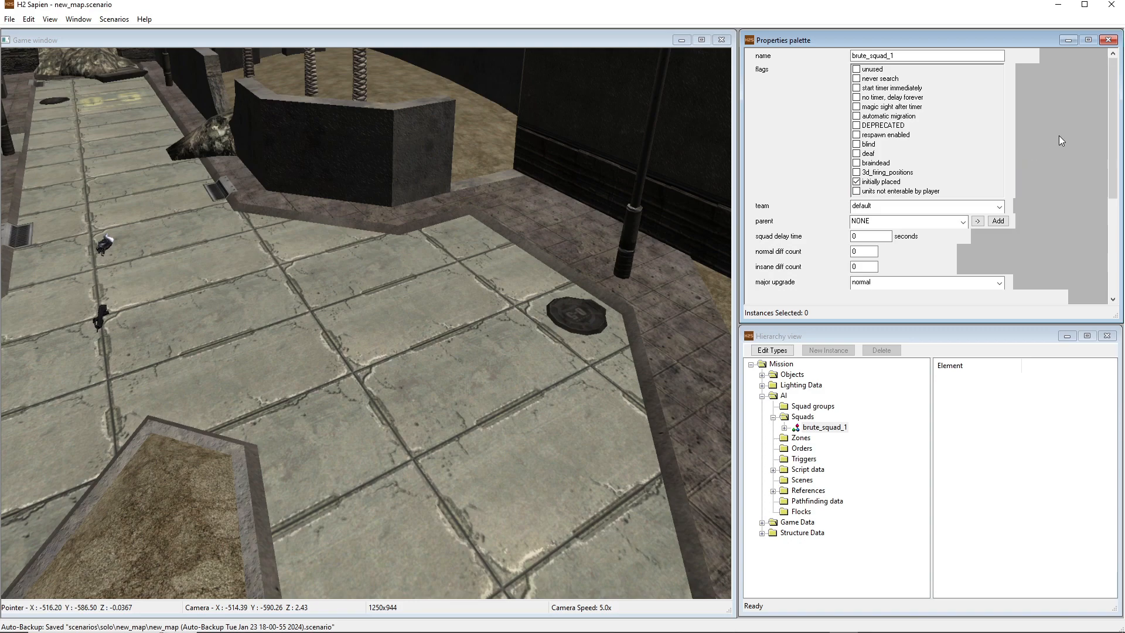
Set brute_squad_1's team to player and its major upgrade to none
left_click_drag(1114, 82, 1118, 115)
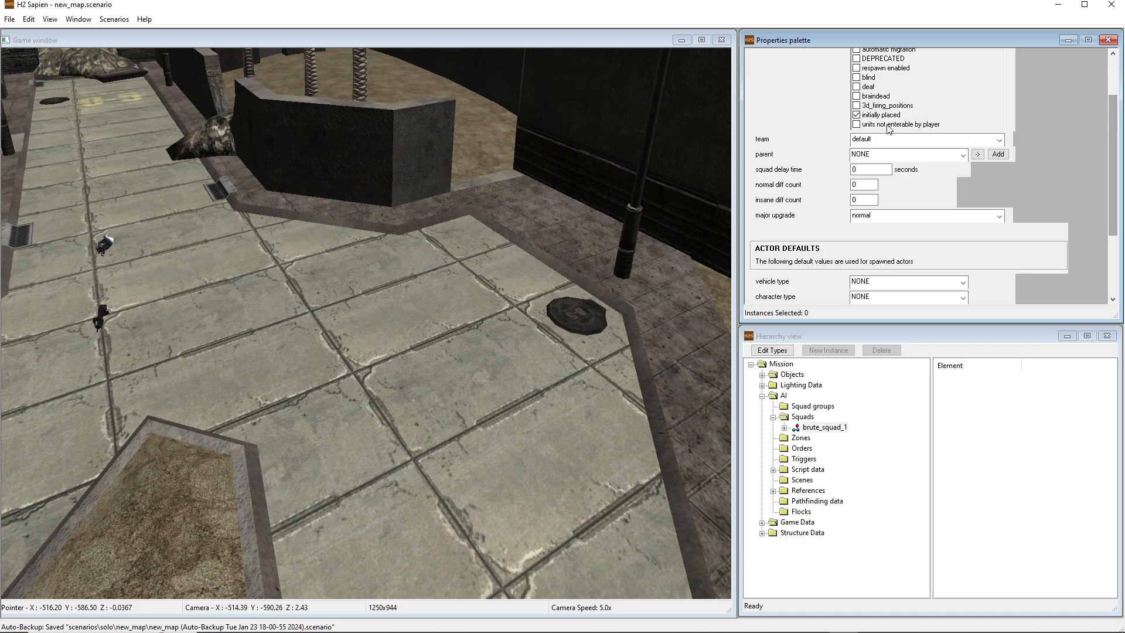
left_click(878, 139)
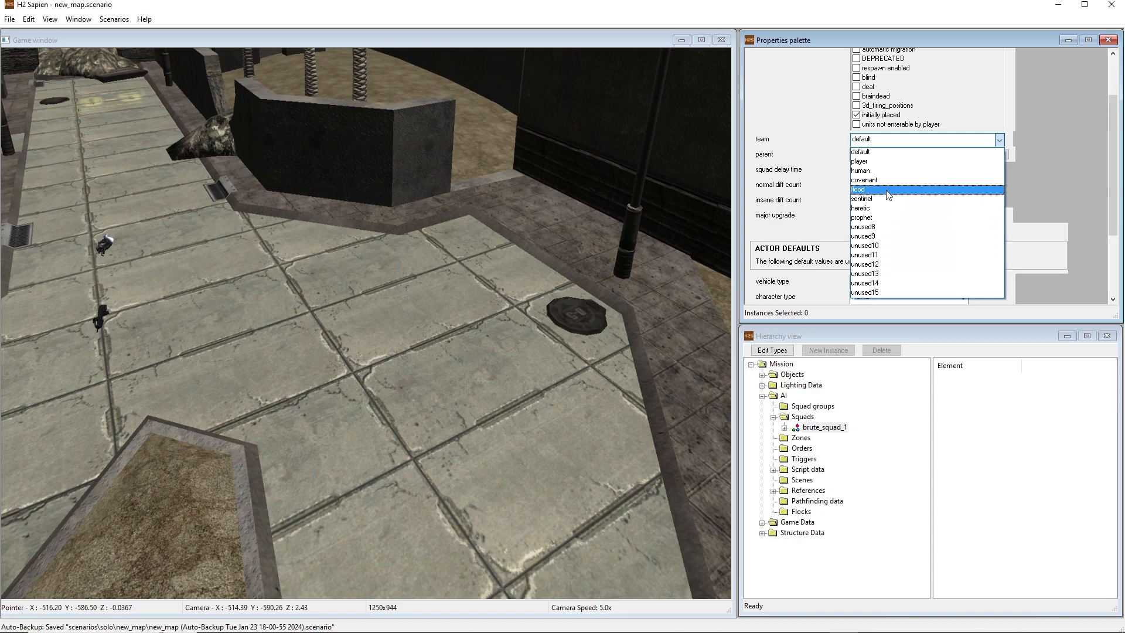
left_click(865, 162)
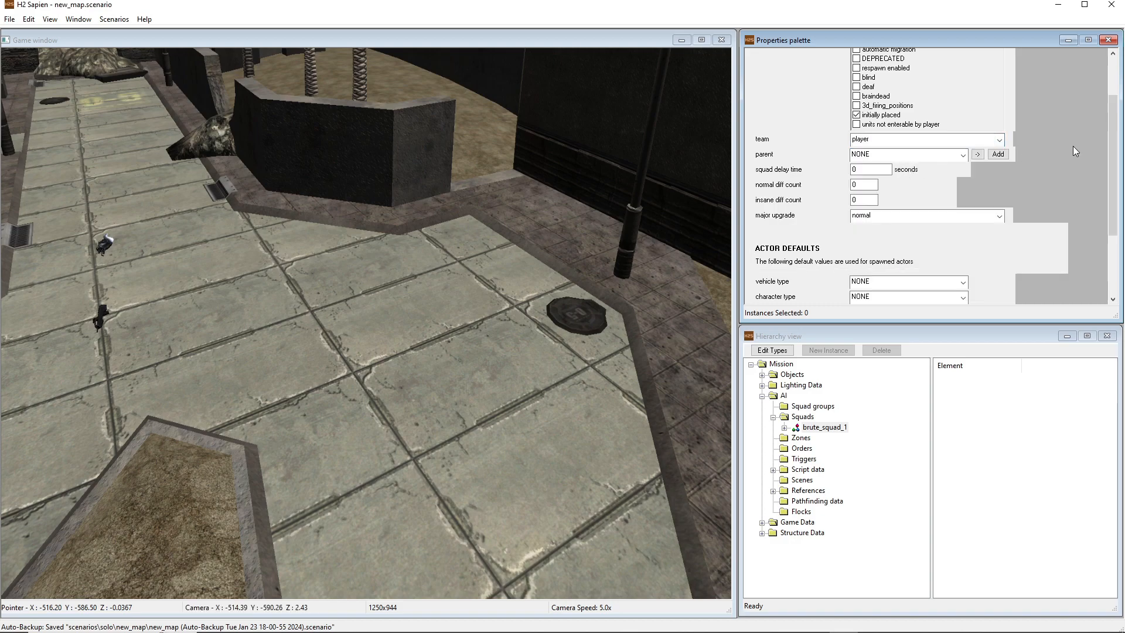
left_click(903, 220)
left_click(902, 220)
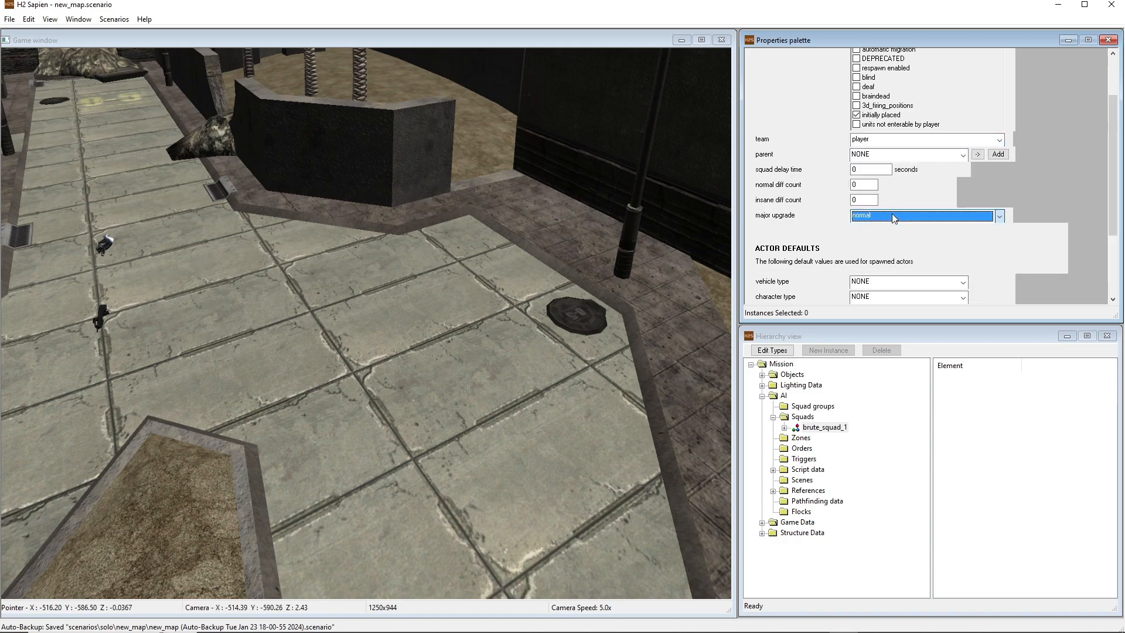
left_click(881, 218)
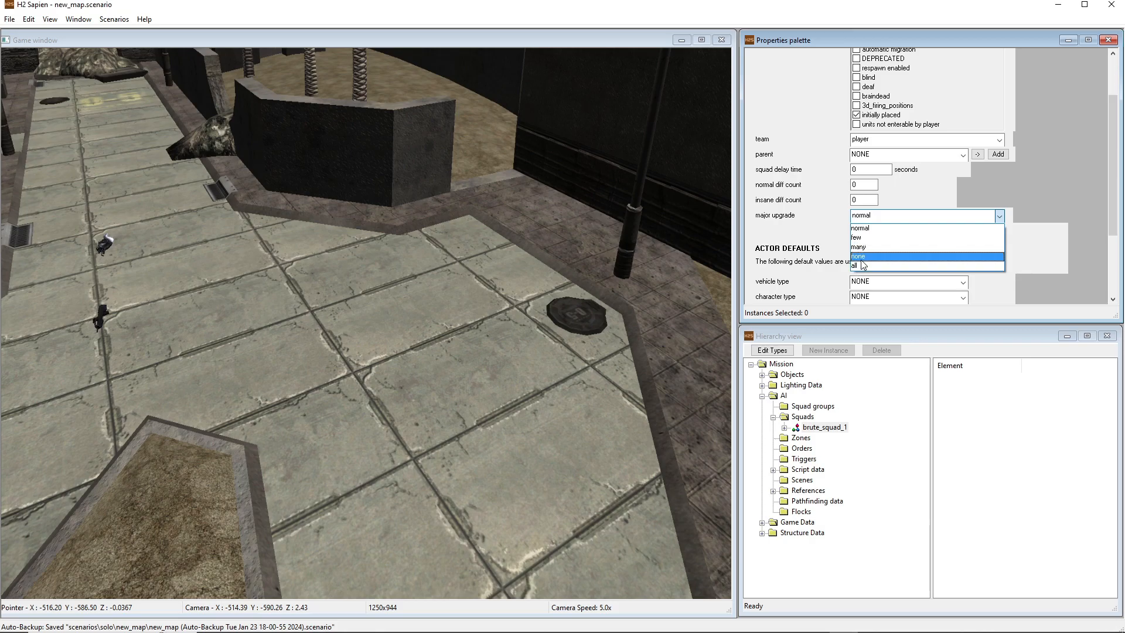
left_click(861, 258)
Set the squad's normal diff count and insane diff count to 5 each
key("shift+Tab")
key("shift+Tab")
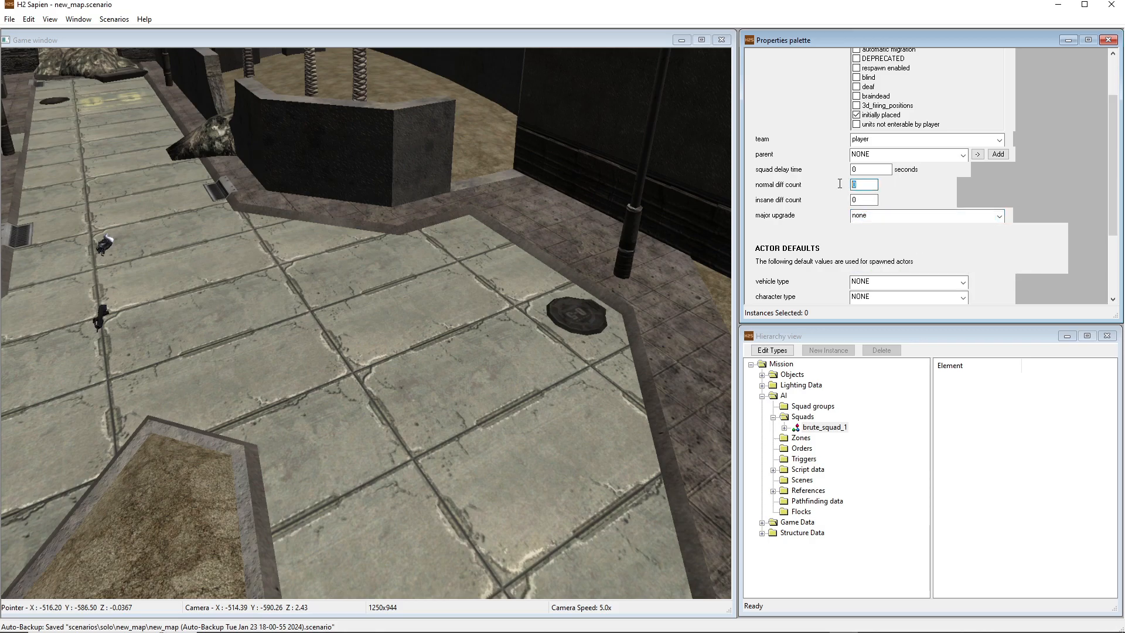
double_click(866, 199)
left_click(875, 199)
key("shift+Tab")
type("56")
key("Tab")
left_click(866, 186)
In the squad's actor defaults, set the character type to brute and the initial weapon to brute_shot
left_click_drag(1109, 114, 1110, 175)
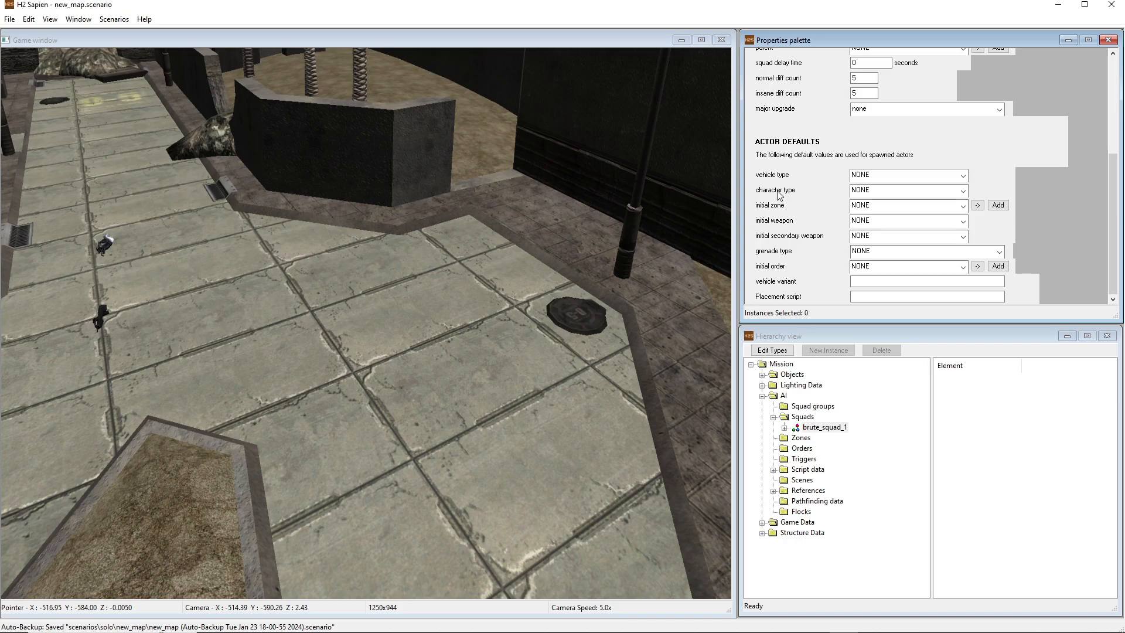
left_click(859, 193)
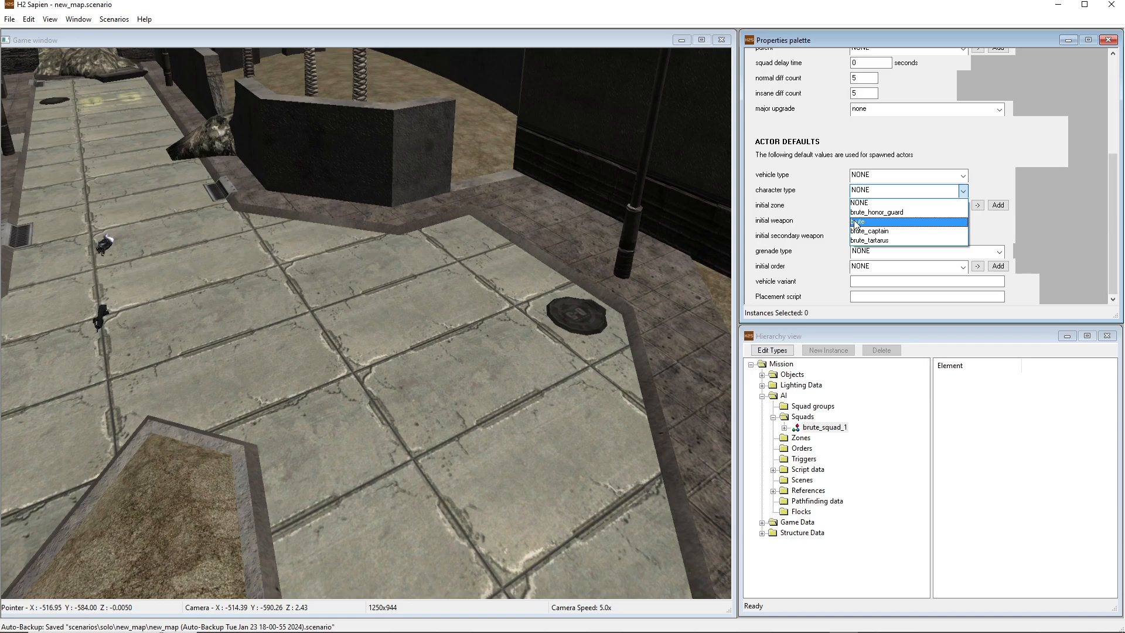
left_click(856, 222)
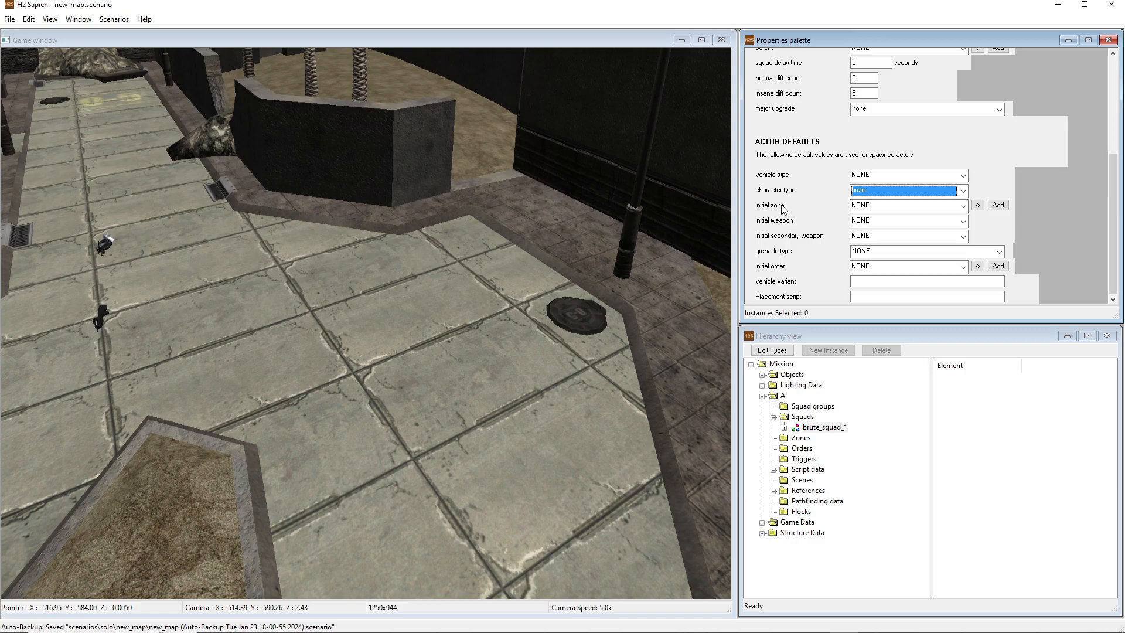
left_click(873, 221)
left_click(873, 253)
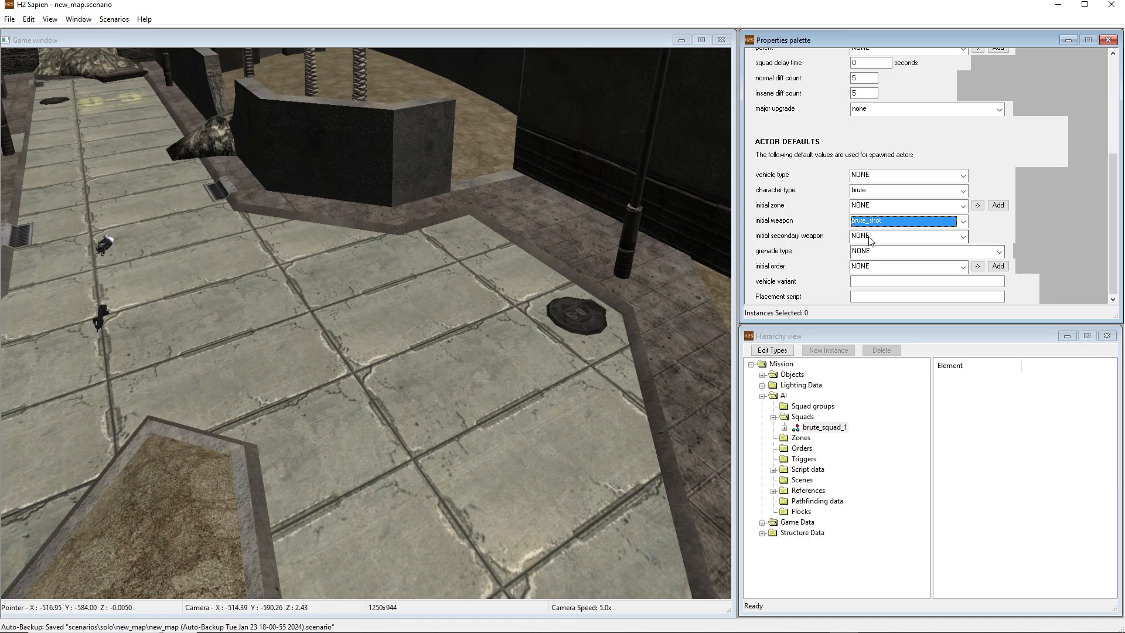
Set the squad's default grenade type to Covenant Plasma
left_click(873, 253)
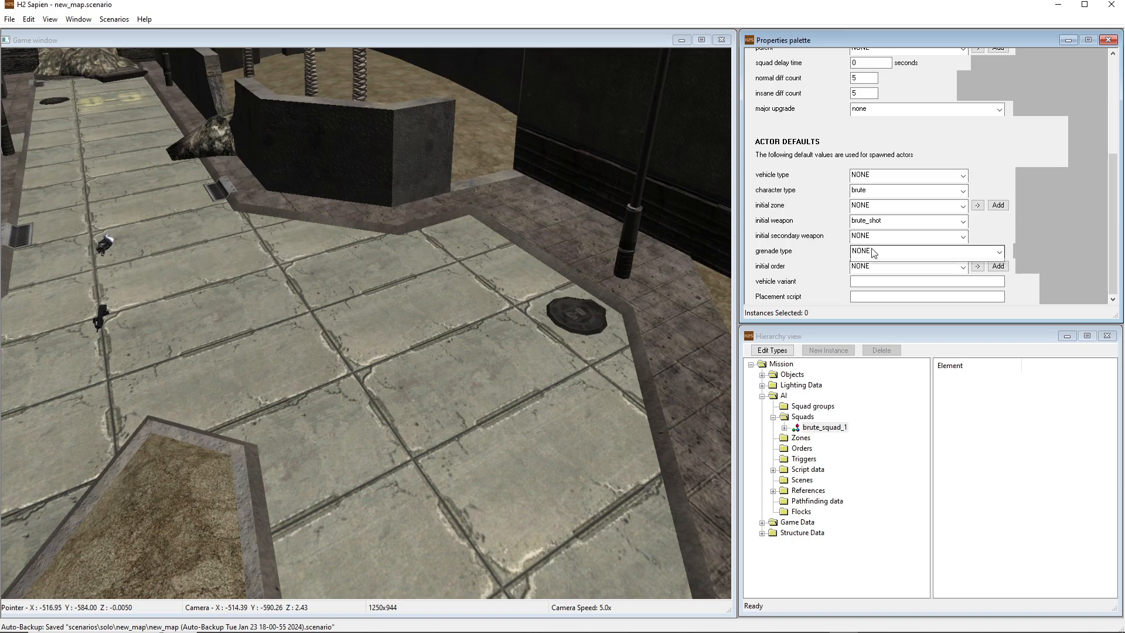
left_click(867, 286)
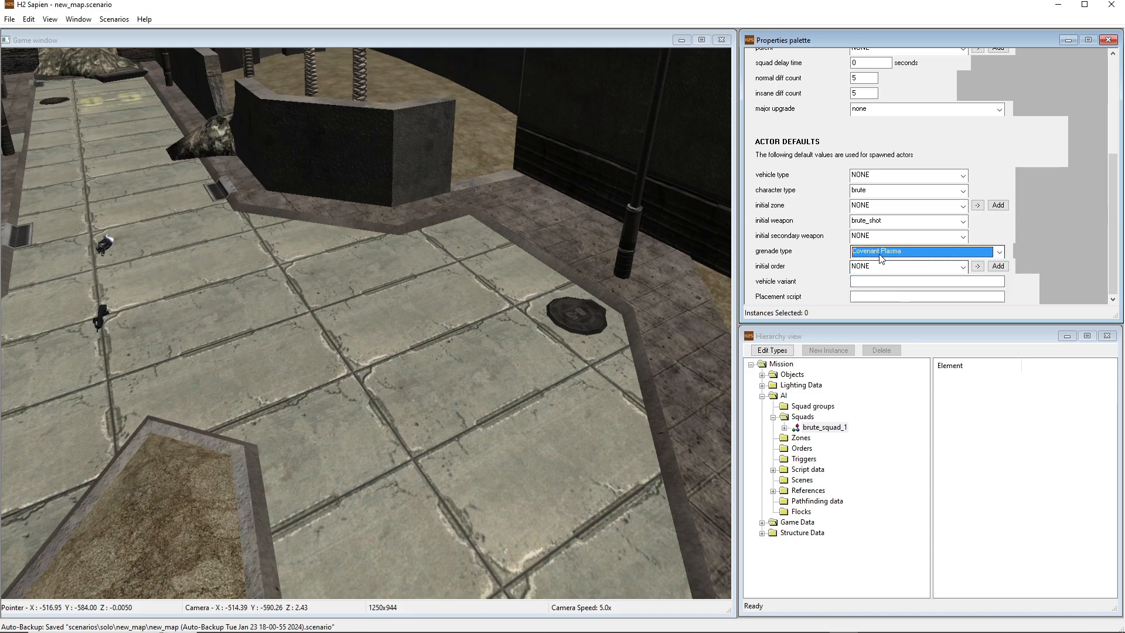
left_click(874, 252)
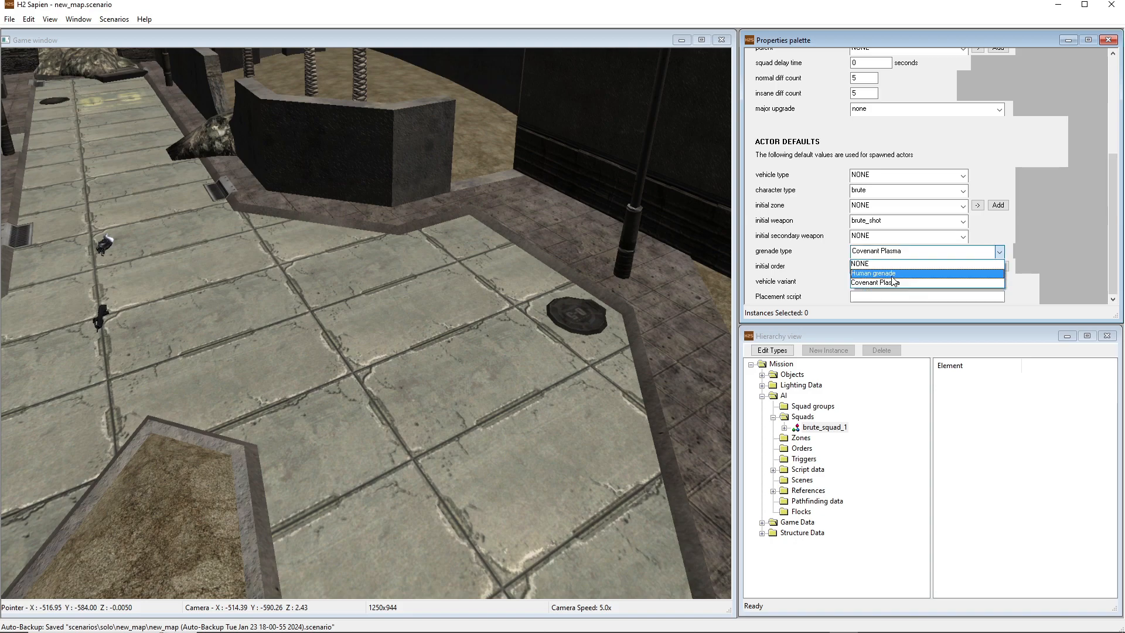
left_click(885, 282)
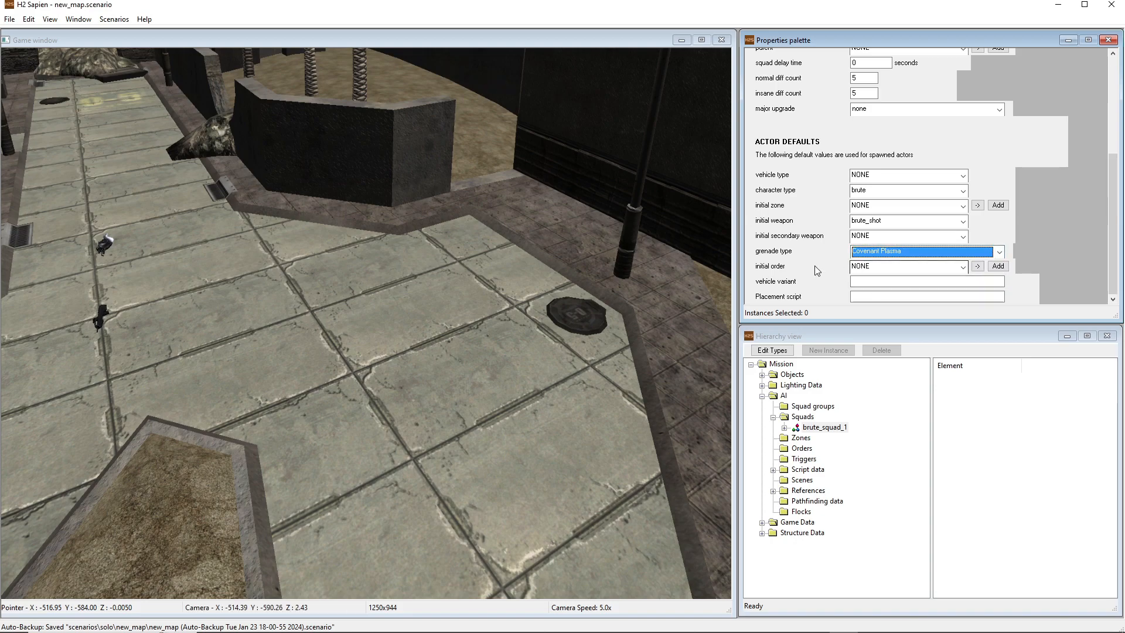
left_click_drag(1102, 215, 1108, 248)
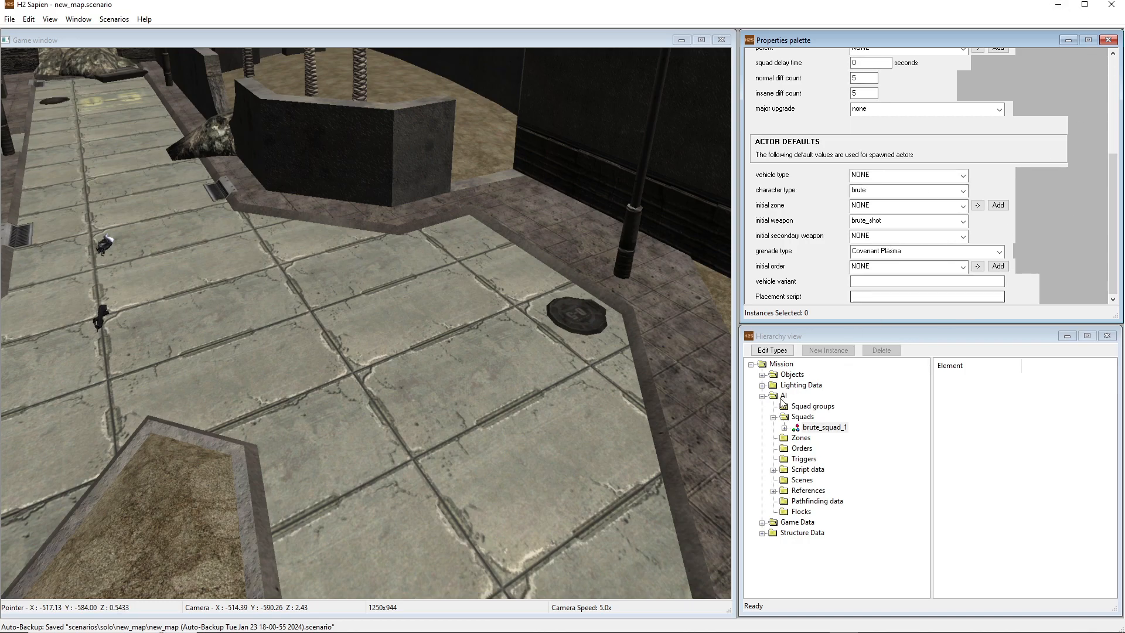
Place a first starting point for brute_squad_1 on the paved ground near the manhole cover and lamp post
left_click(785, 428)
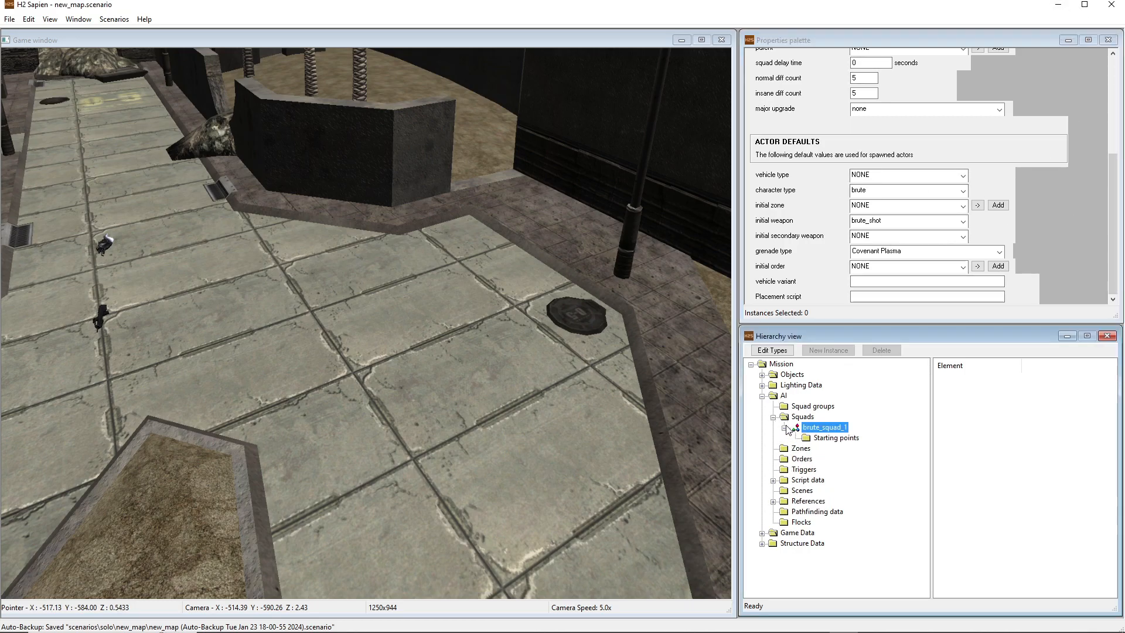
left_click(836, 439)
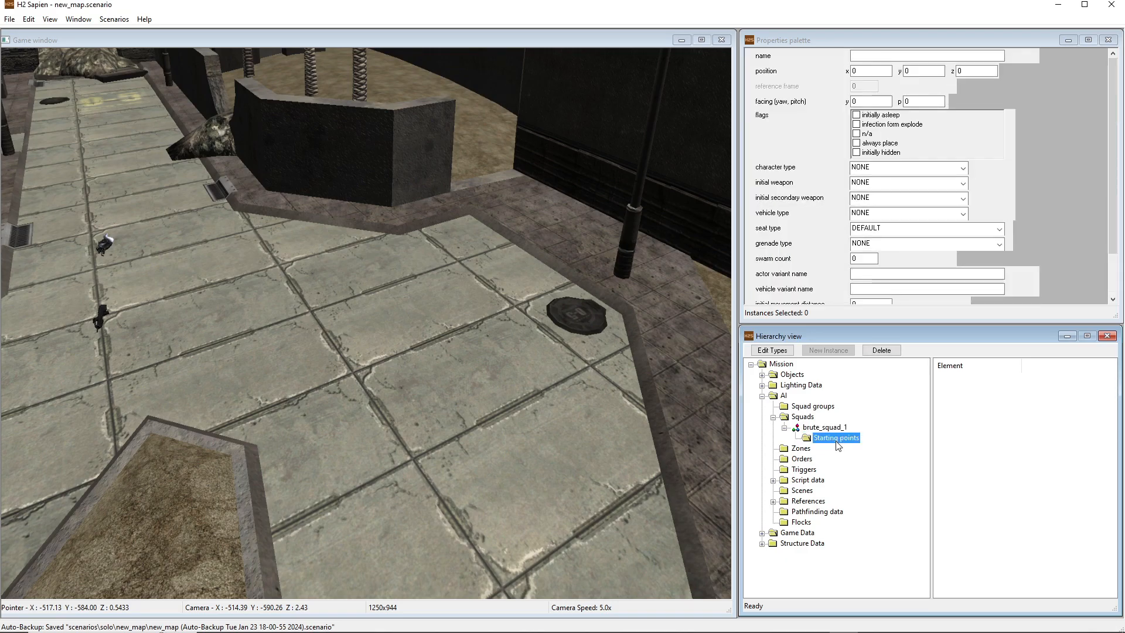
middle_click_drag(542, 369, 434, 335)
key("w")
key("s")
right_click(550, 284)
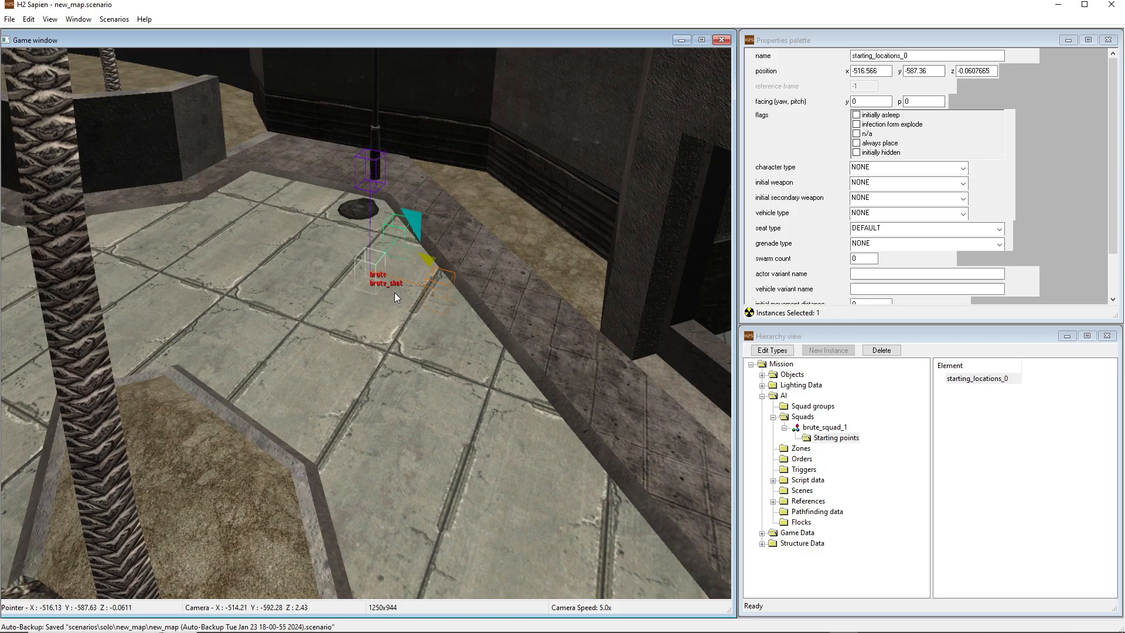
Place four more brute_squad_1 starting points in a line along the paved street beside the palm tree planter
middle_click_drag(395, 293, 413, 254)
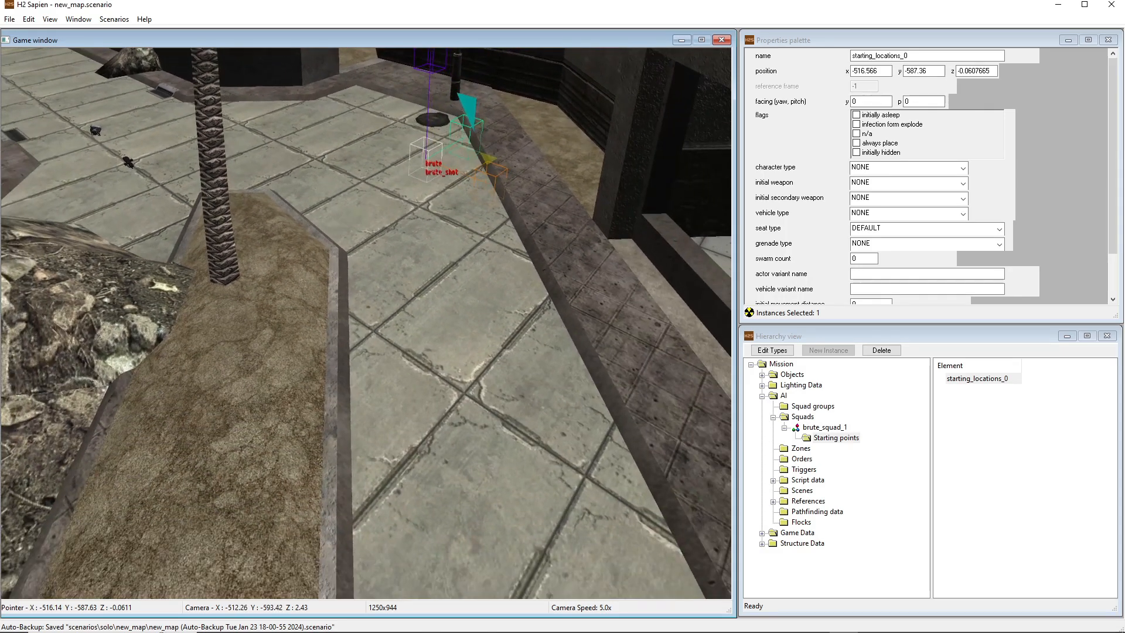
right_click(412, 255)
right_click(514, 428)
key("s")
middle_click_drag(514, 428, 435, 317)
right_click(493, 389)
key("s")
right_click(450, 329)
key("w")
key("s")
key("d")
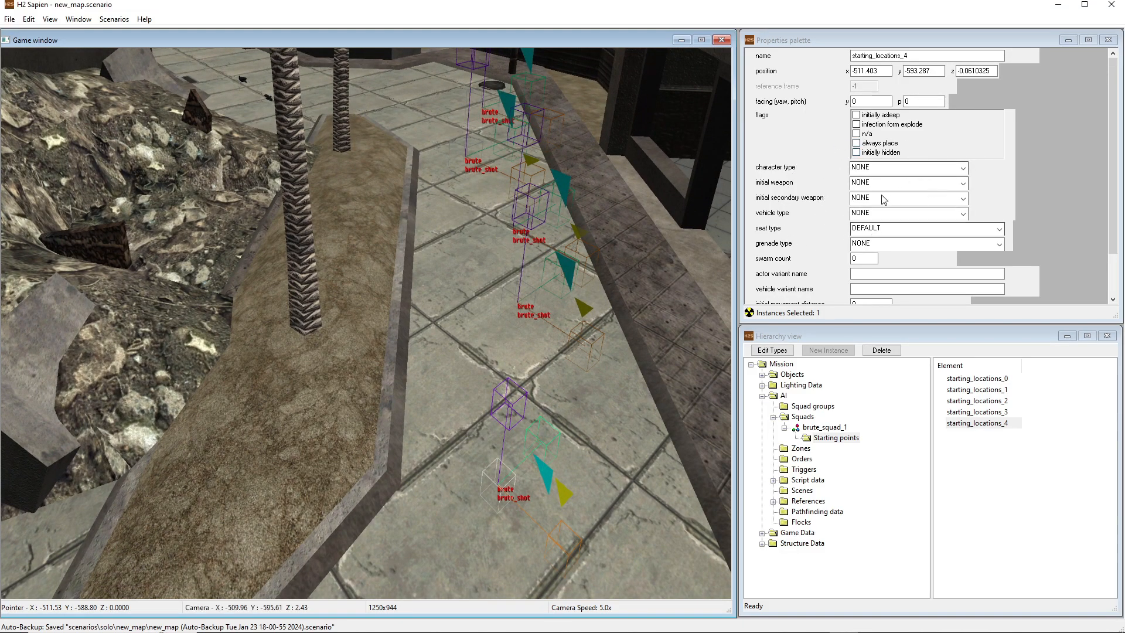
Review the first two starting locations' properties and brute_squad_1's actor defaults, then return to its starting points
left_click(956, 382)
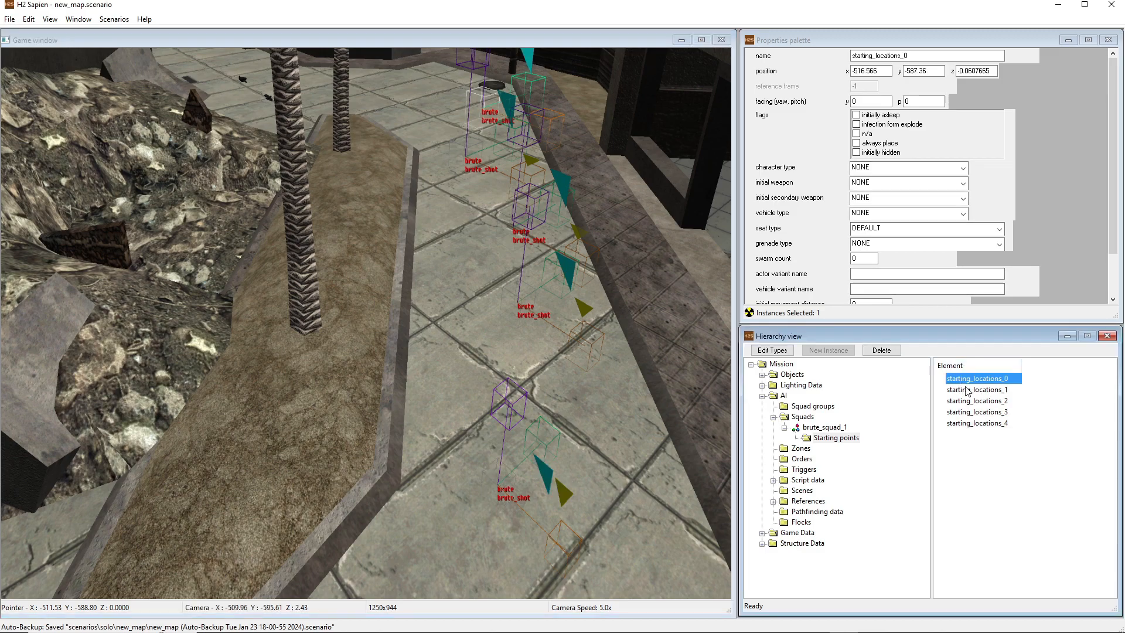
left_click(967, 390)
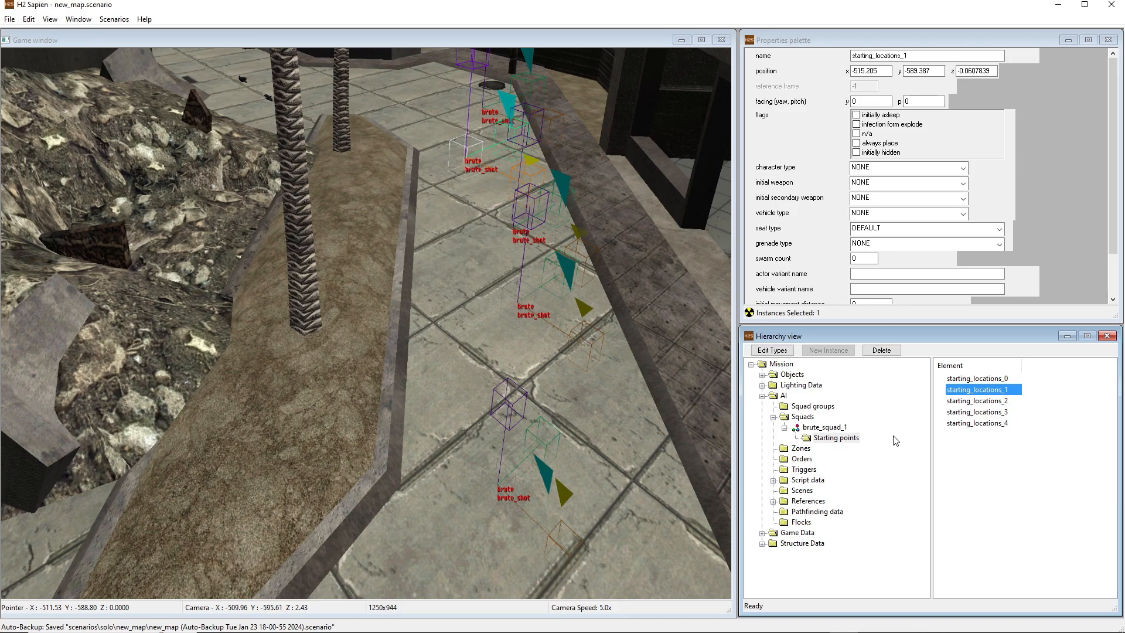
left_click(825, 427)
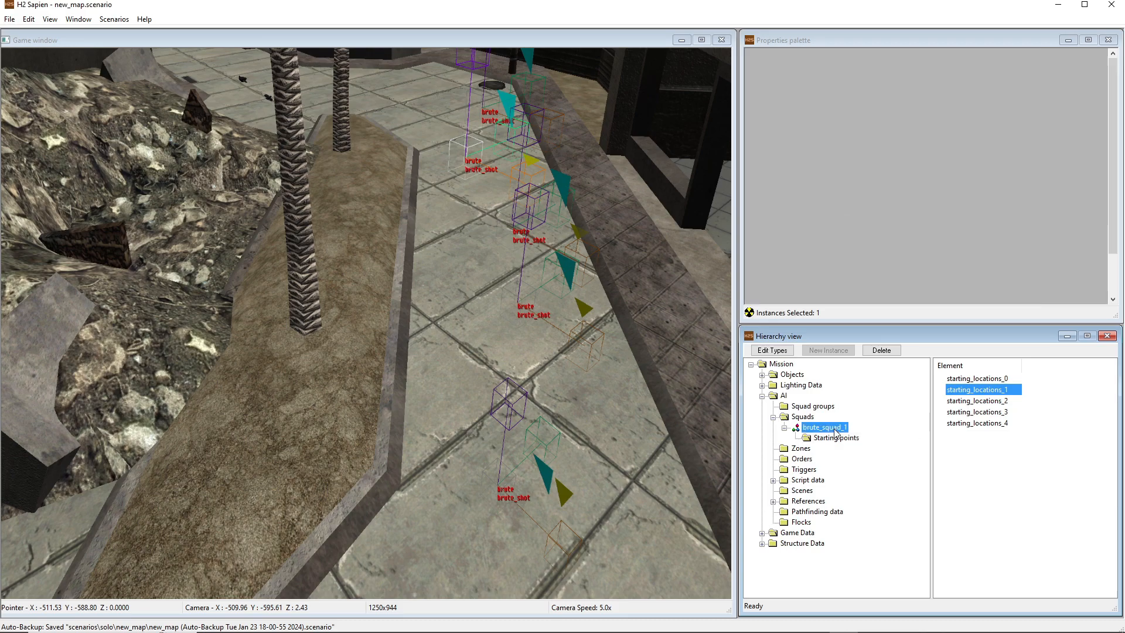
left_click_drag(1113, 89, 1120, 185)
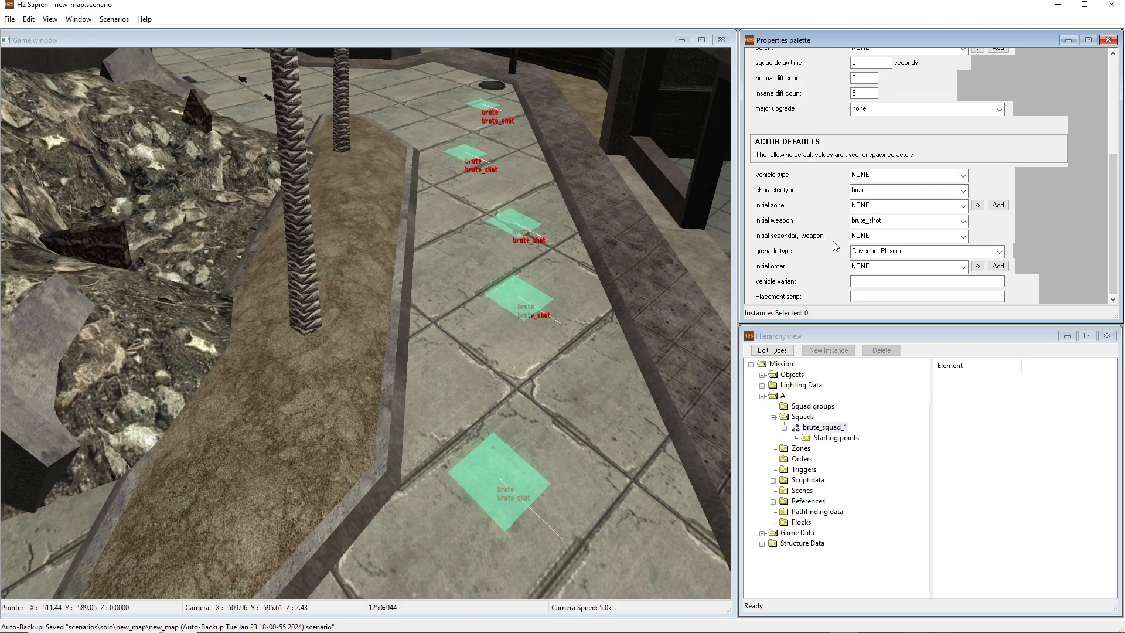
left_click(832, 438)
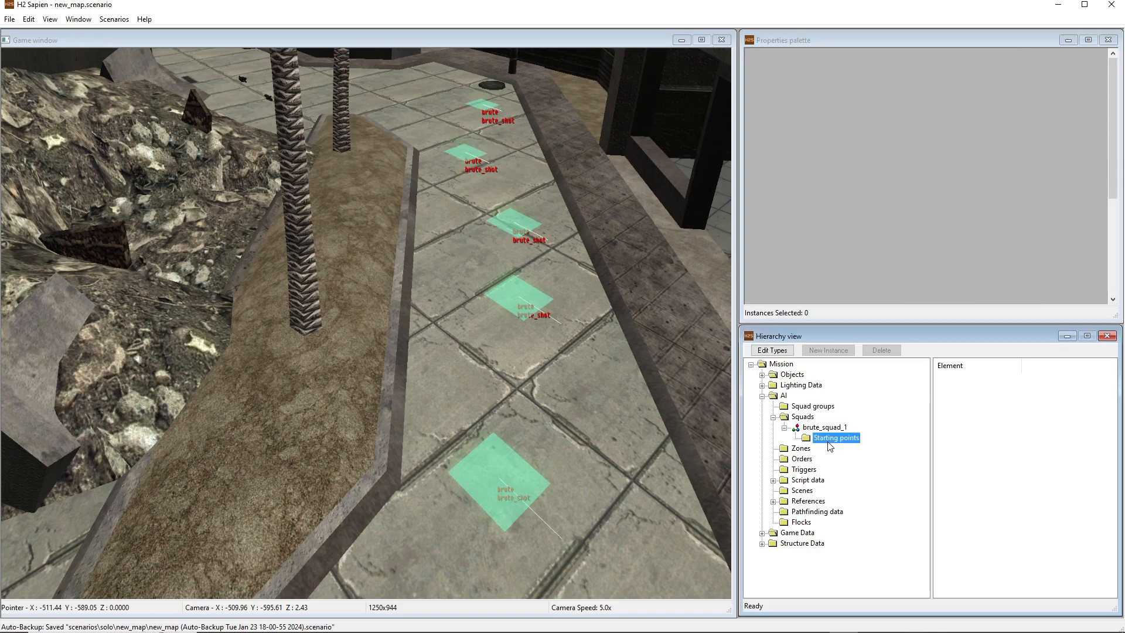
Set the character type of starting_locations_1 to brute_honor_guard
left_click(976, 380)
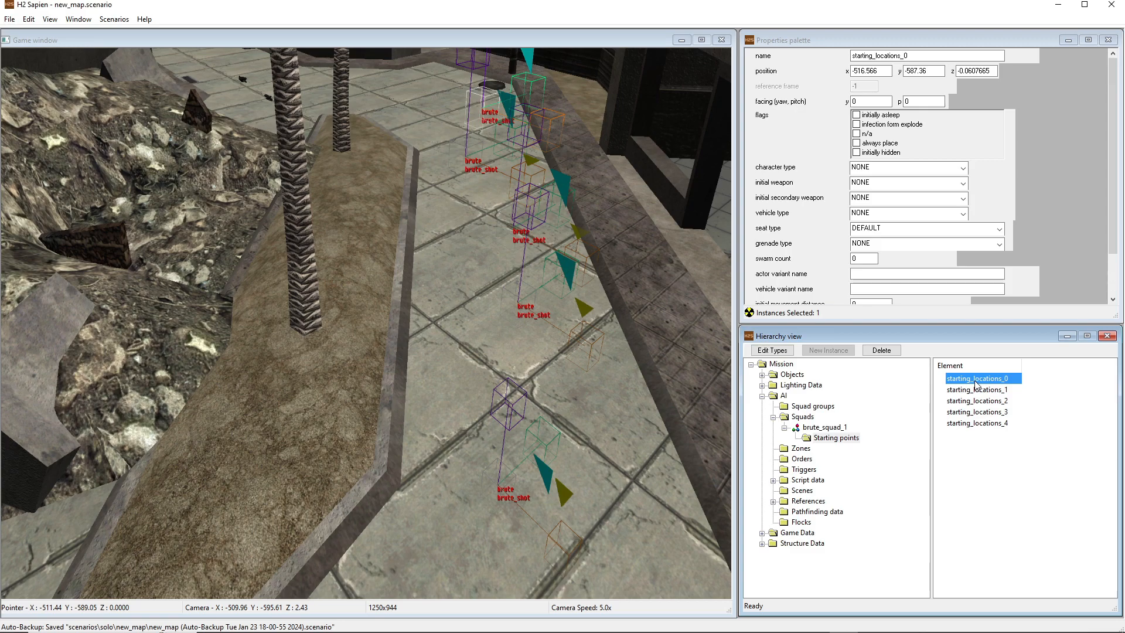
middle_click_drag(527, 363, 527, 346)
key("w")
key("d")
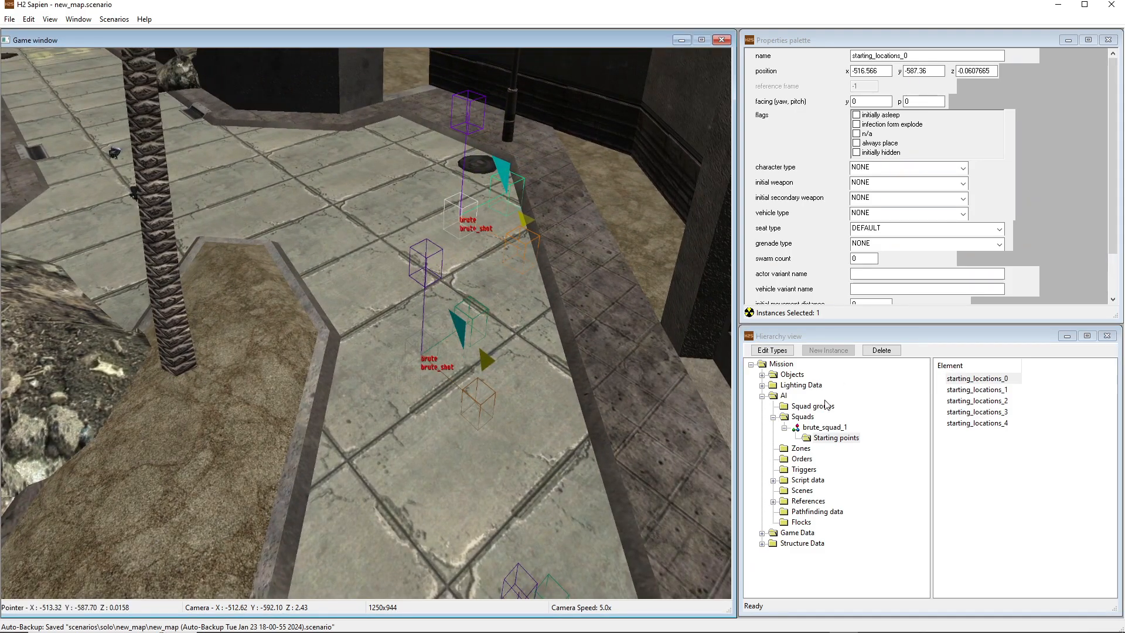
left_click(977, 390)
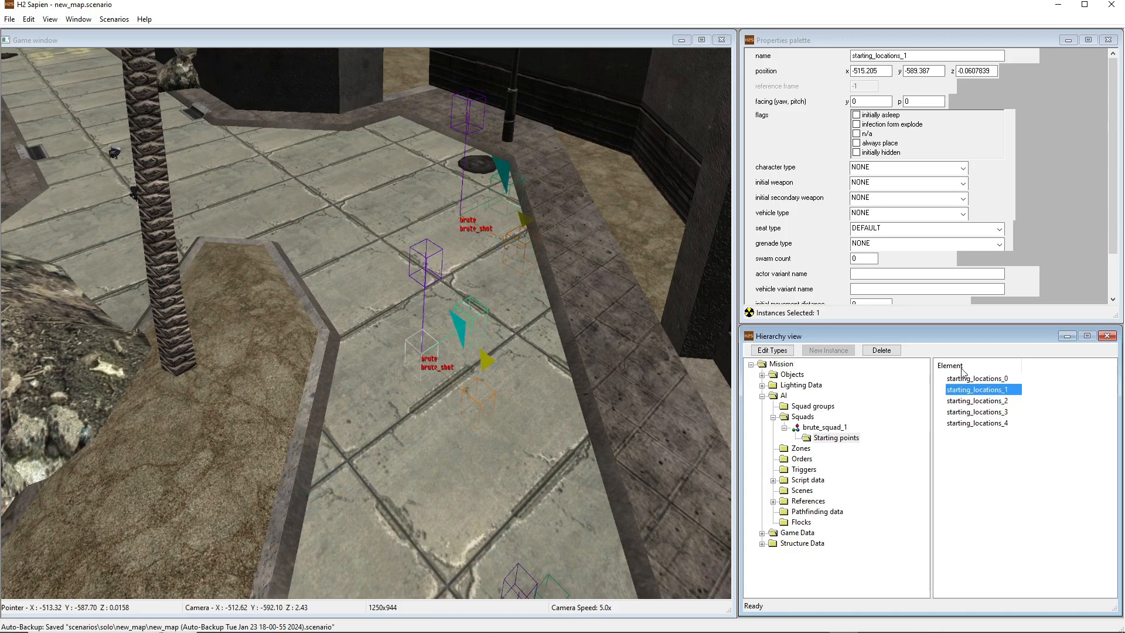
left_click(867, 168)
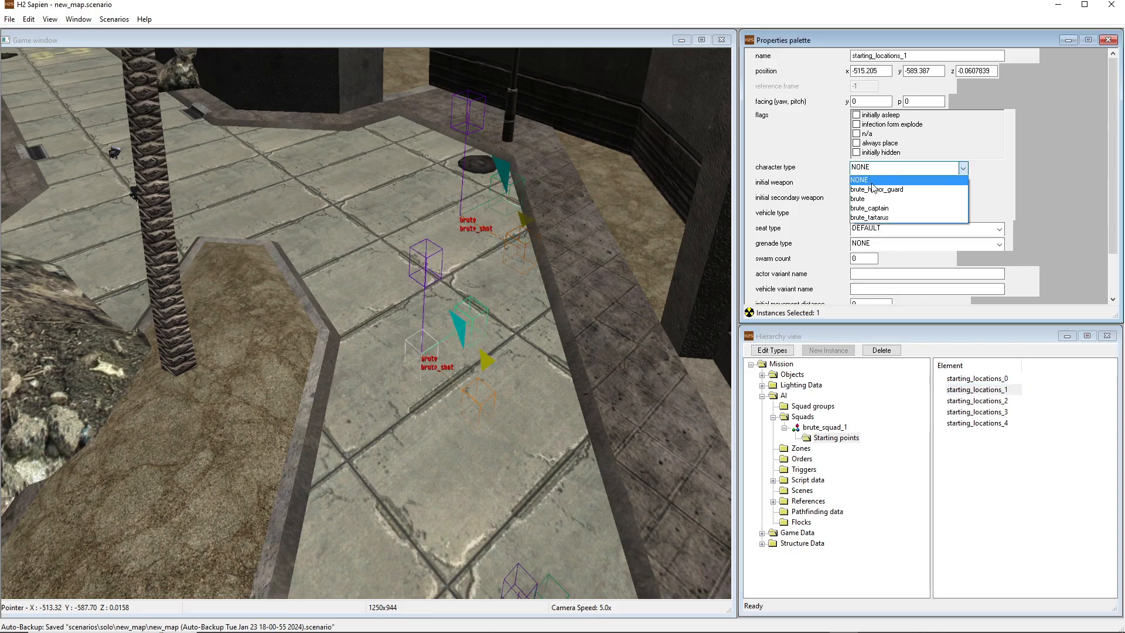
left_click(876, 189)
Set starting_locations_2's character type to brute_captain and starting_locations_4's to brute_tartarus
left_click(990, 401)
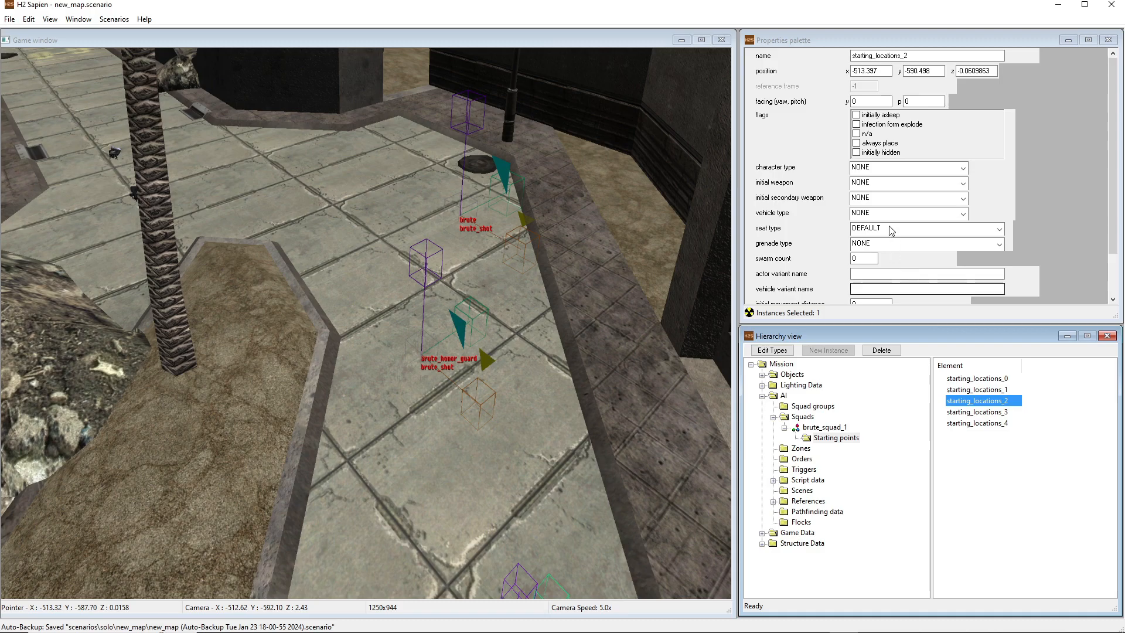
left_click(882, 168)
left_click(881, 209)
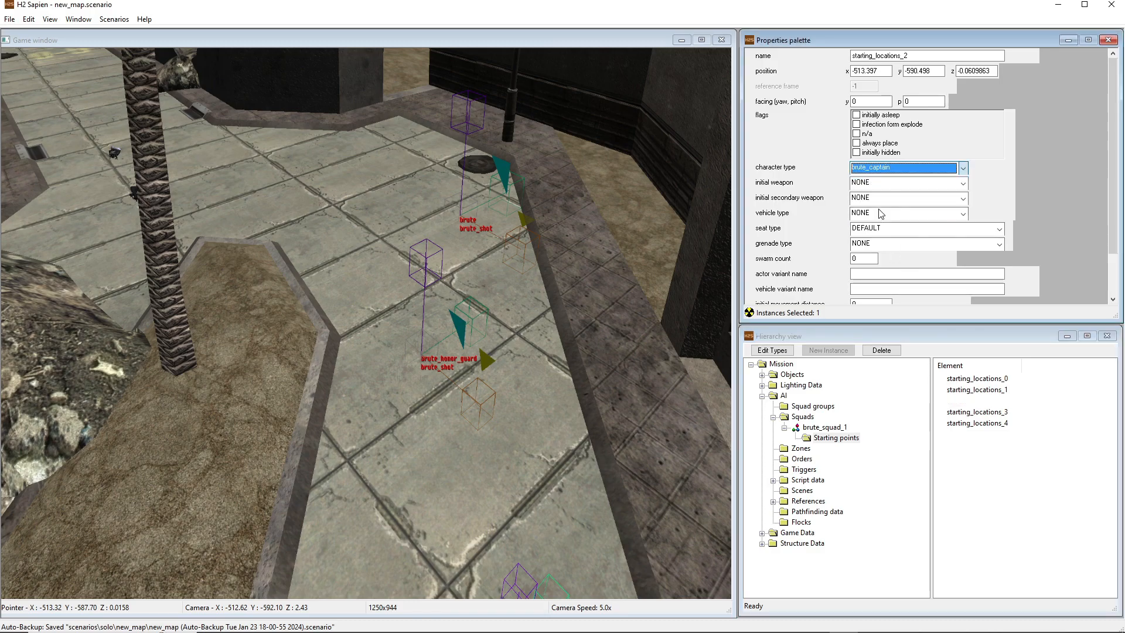
left_click(983, 424)
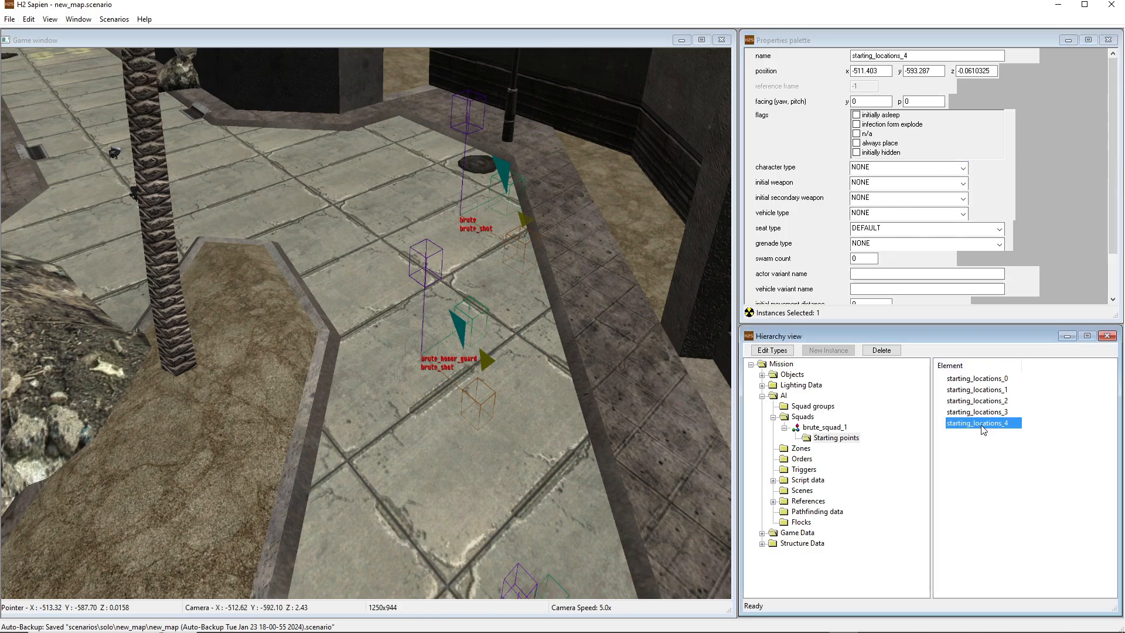
left_click(905, 168)
left_click(879, 217)
Rotate the brute_tartarus starting point and starting_locations_3 to face the opposite way, giving starting_locations_3 a yaw of about -170
middle_click(645, 234)
key("s")
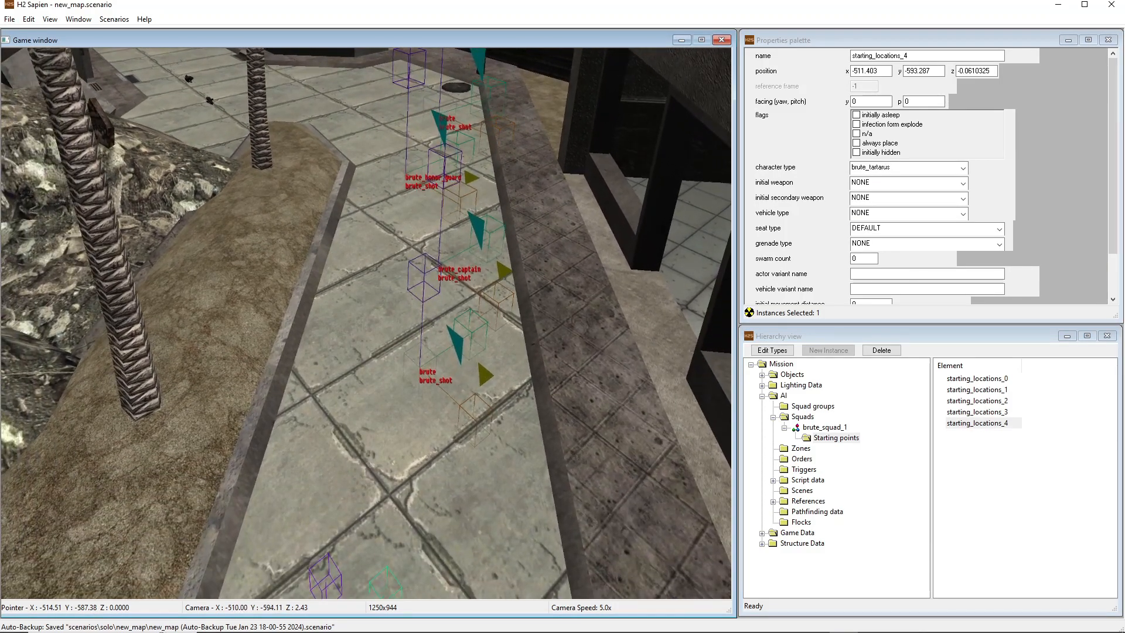
key("s")
middle_click_drag(490, 206, 472, 435)
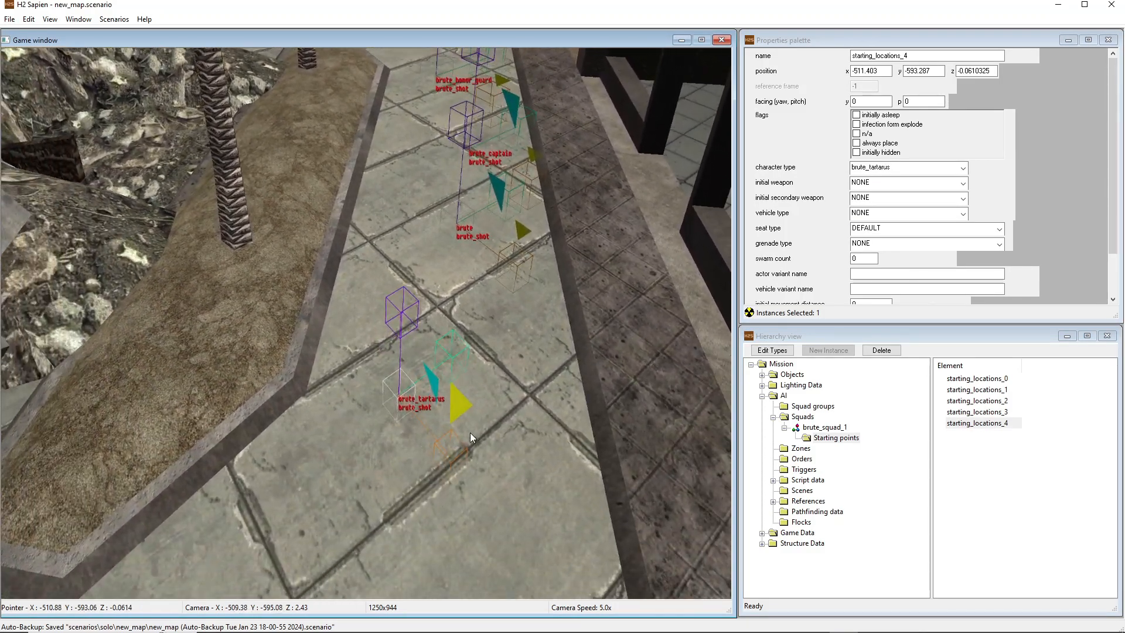
left_click_drag(197, 343, 196, 342)
left_click_drag(523, 235, 324, 221)
middle_click(324, 220)
key("w")
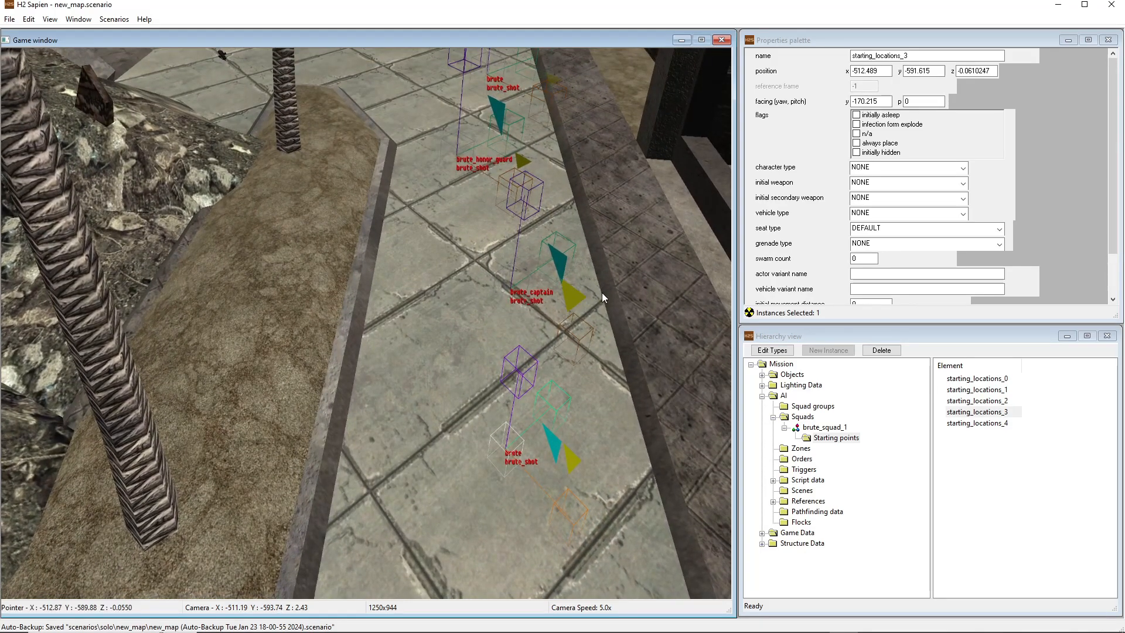
Turn the remaining three starting points the same way, with yaw about -175 for the brute_captain and about -179 for starting_locations_0
left_click(550, 302)
left_click_drag(558, 301, 585, 294)
left_click_drag(389, 286, 388, 286)
middle_click(388, 286)
key("w")
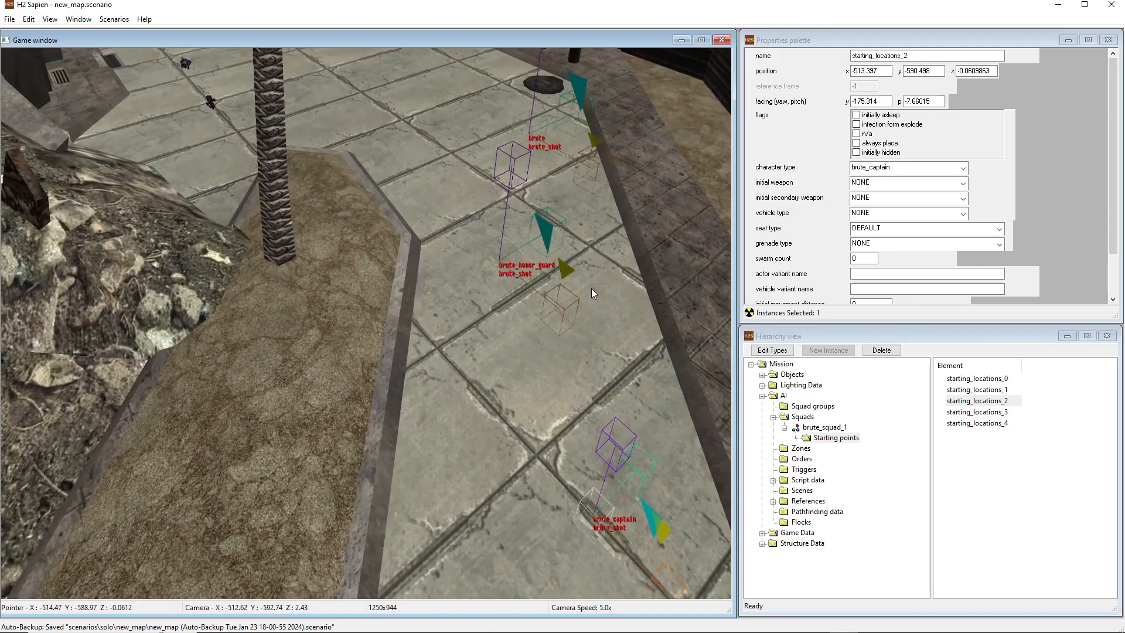
left_click(568, 272)
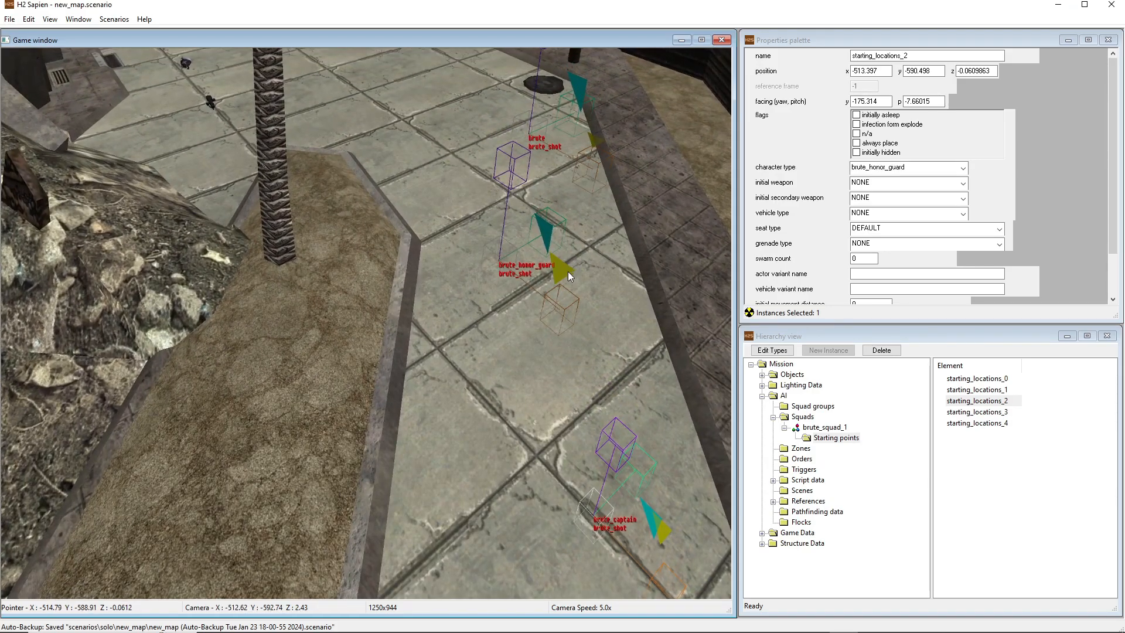
left_click(596, 140)
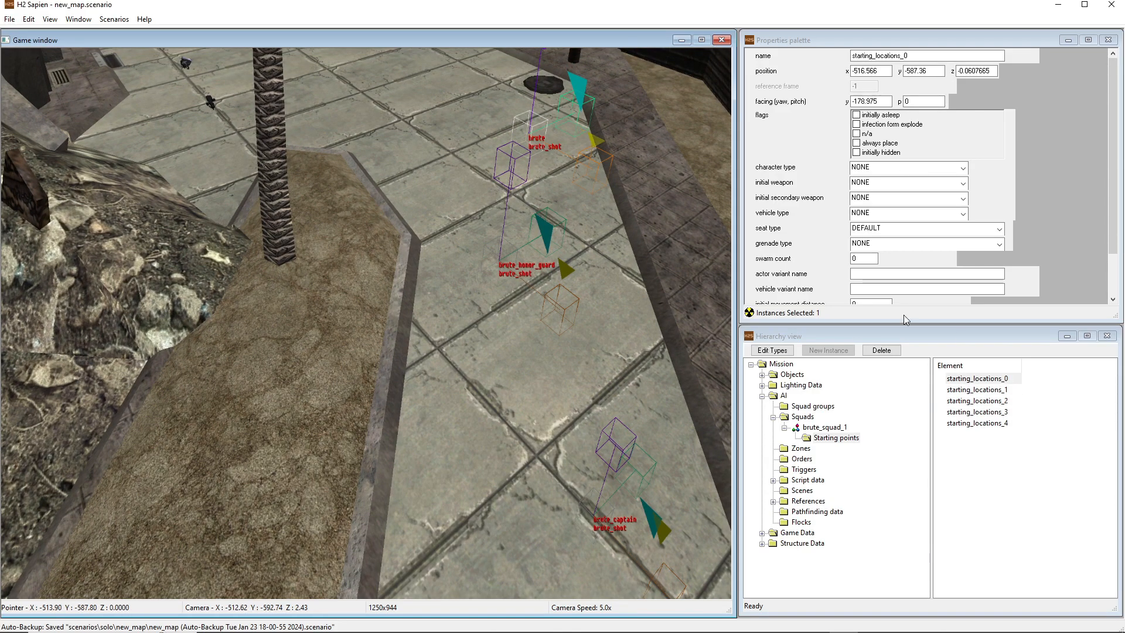
Examine brute_squad_1's squad properties and the types, facing and layout of its five starting points along the street
left_click(813, 427)
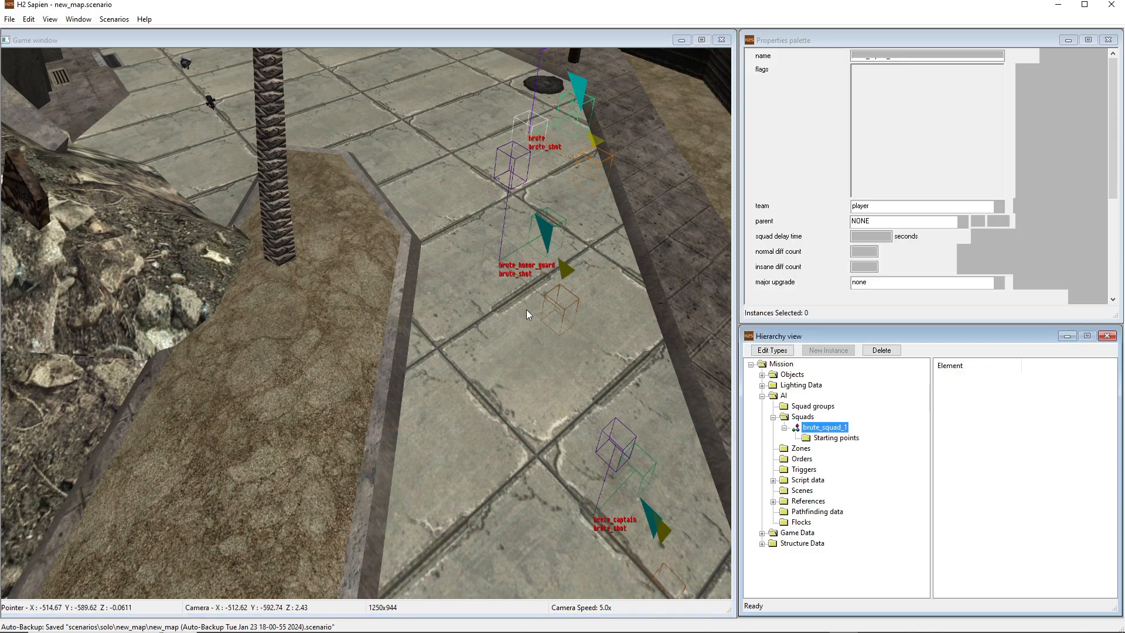
left_click(535, 283)
middle_click(512, 298)
key("s")
middle_click_drag(487, 304, 475, 282)
key("w")
key("w")
key("w")
key("a")
left_click(824, 427)
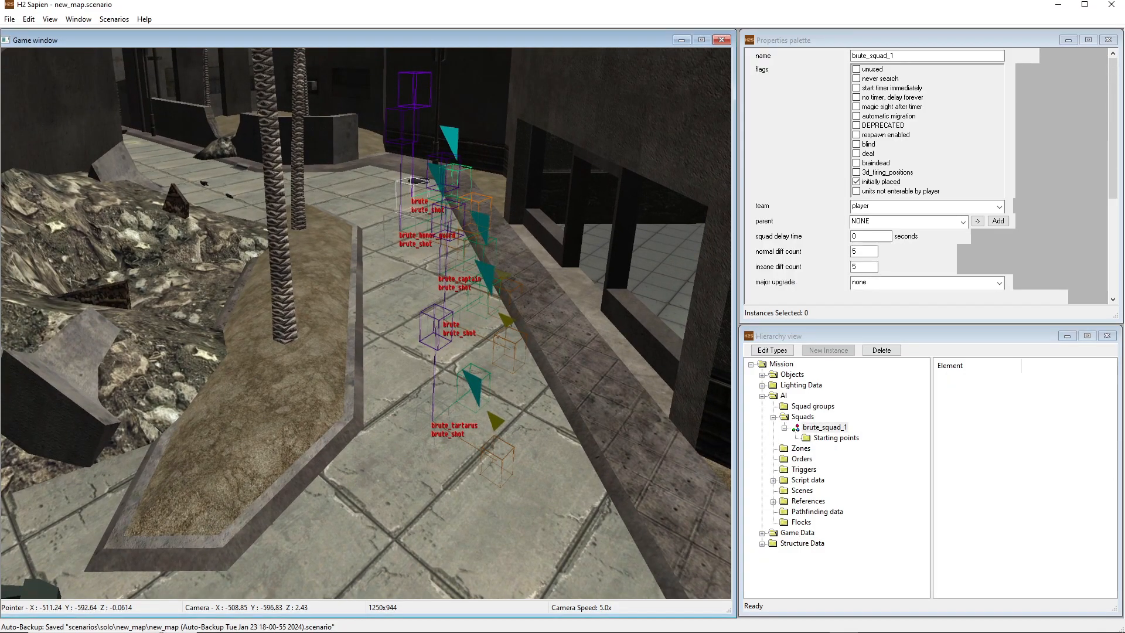
left_click(508, 182)
middle_click_drag(519, 171, 508, 182)
key("w")
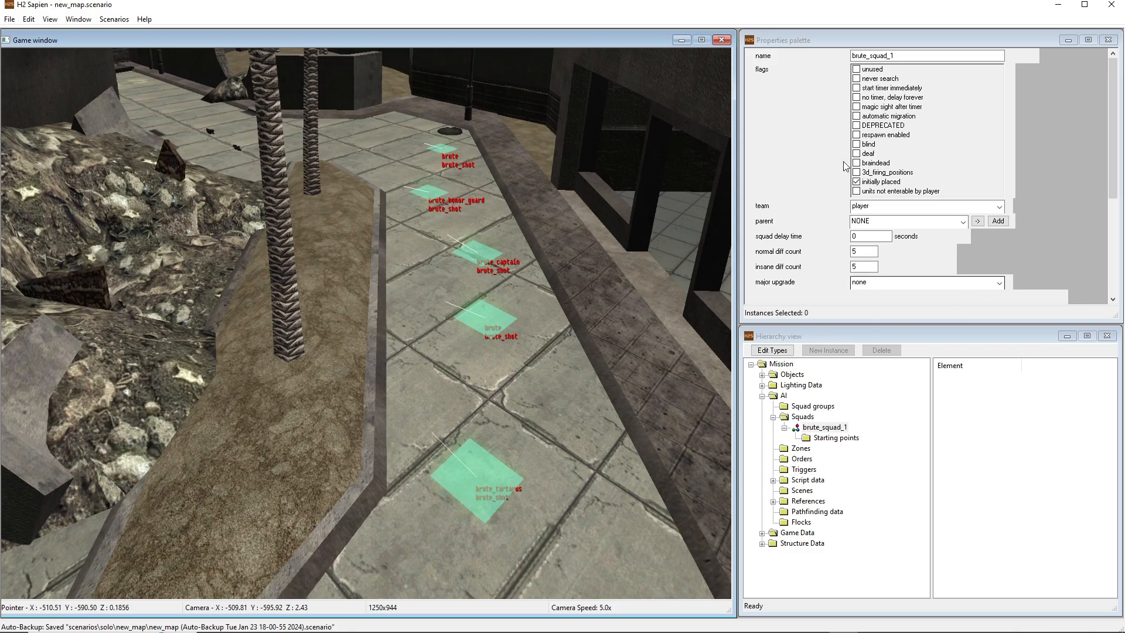
left_click(818, 428)
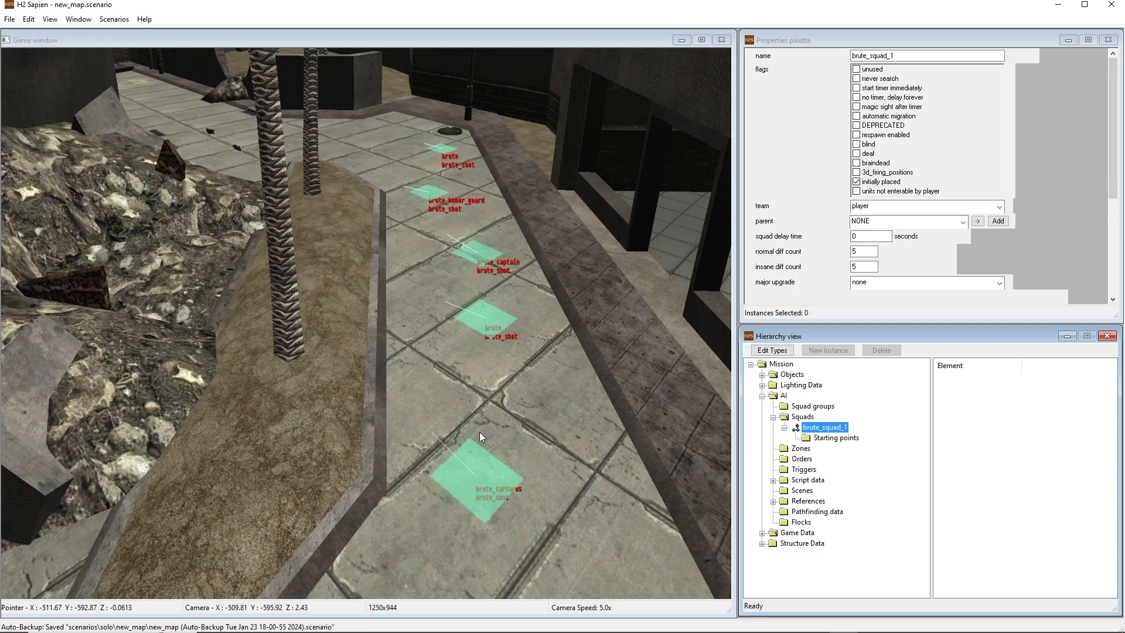
left_click(844, 438)
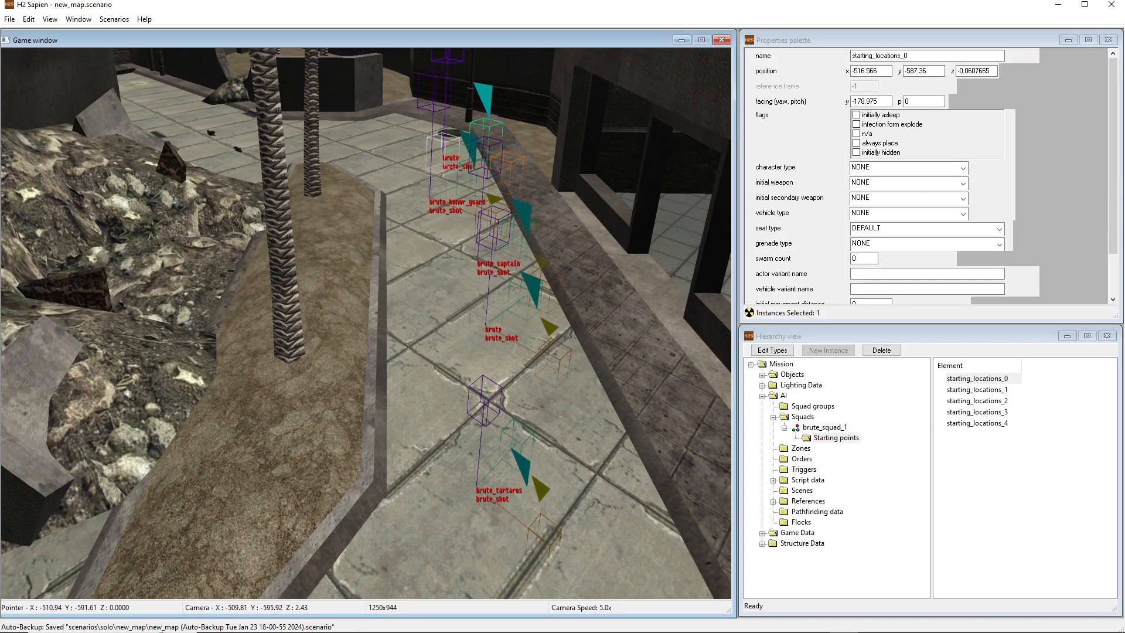
key("w")
key("d")
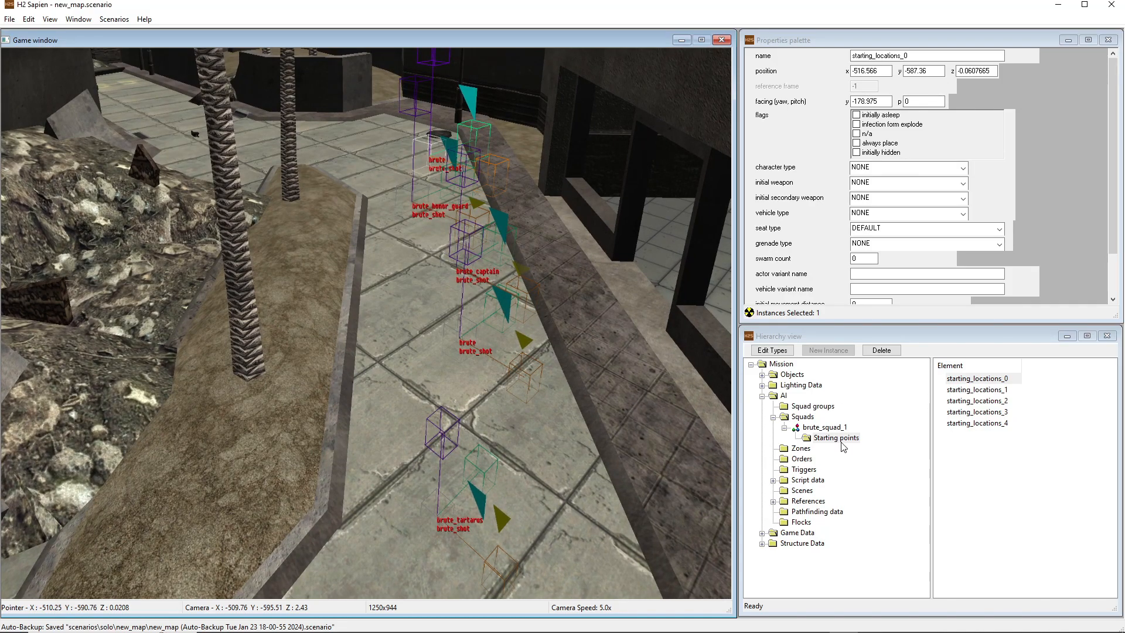
left_click(831, 429)
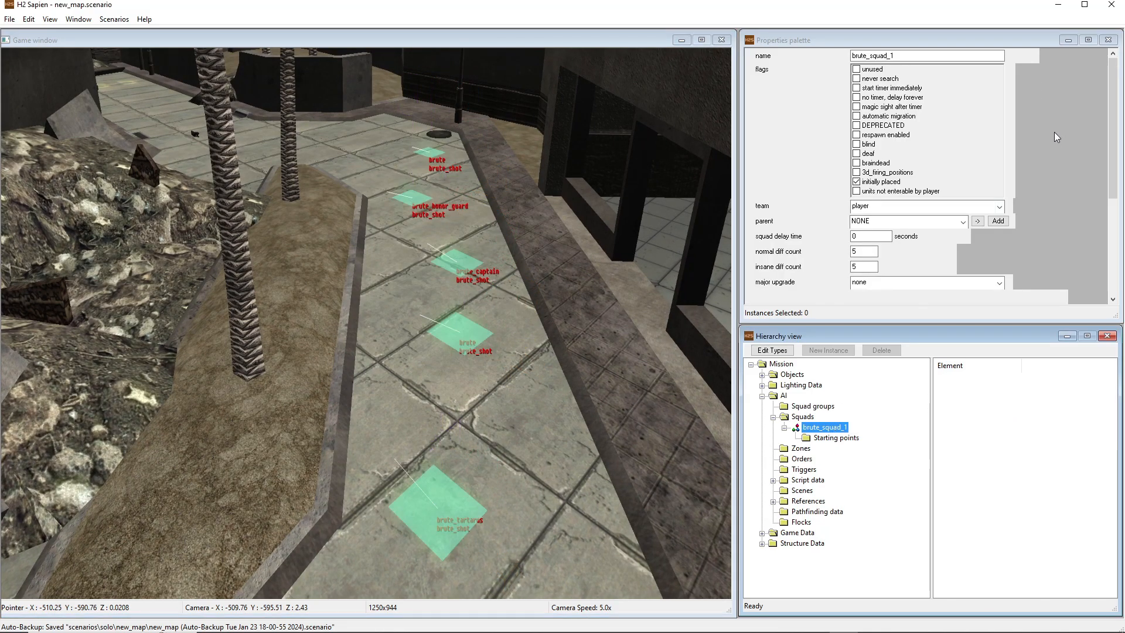
mouse_move(1109, 93)
left_mouse_down()
mouse_move(1110, 138)
mouse_move(1108, 79)
left_mouse_up()
middle_click(716, 460)
key("s")
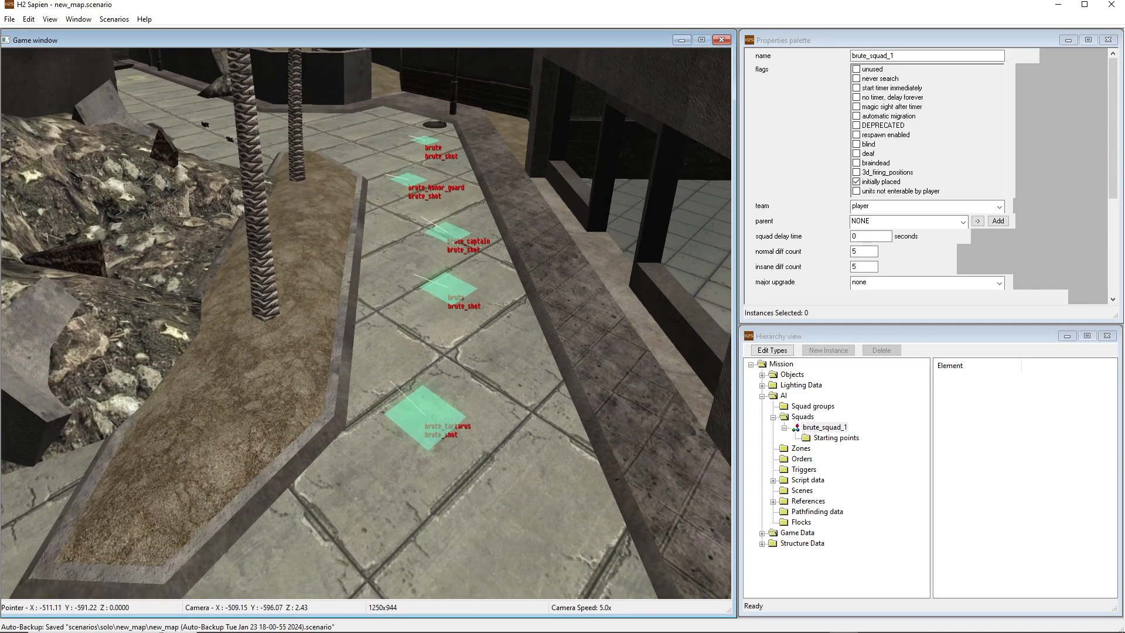
Create a new AI zone and show its firing positions and areas, checking it against where brute_squad_1 is placed
left_click(773, 417)
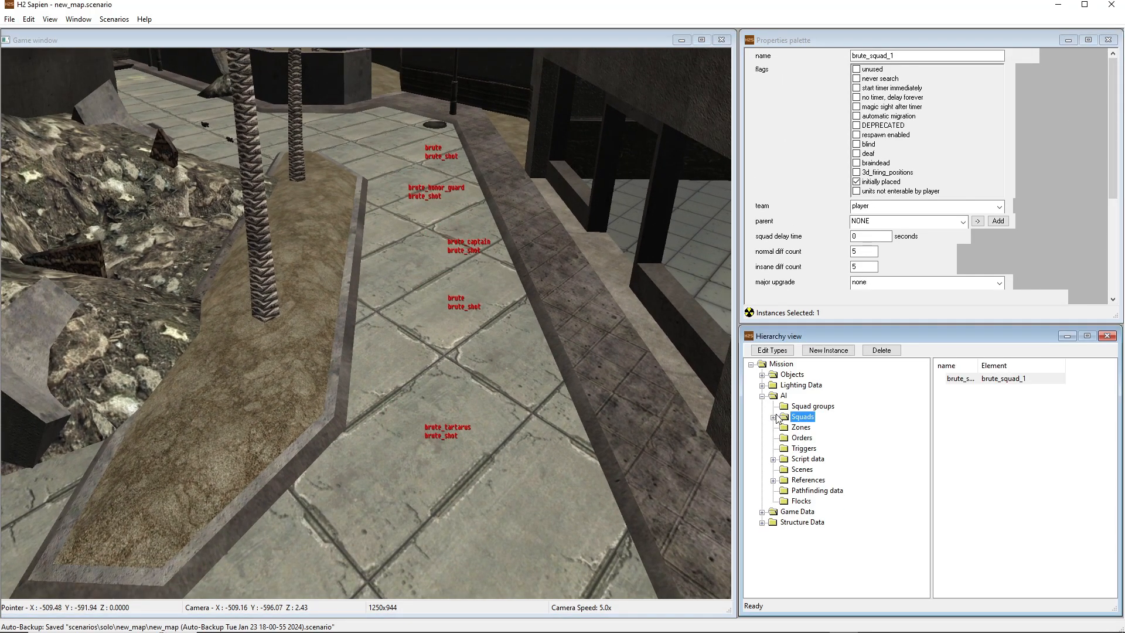
left_click(802, 427)
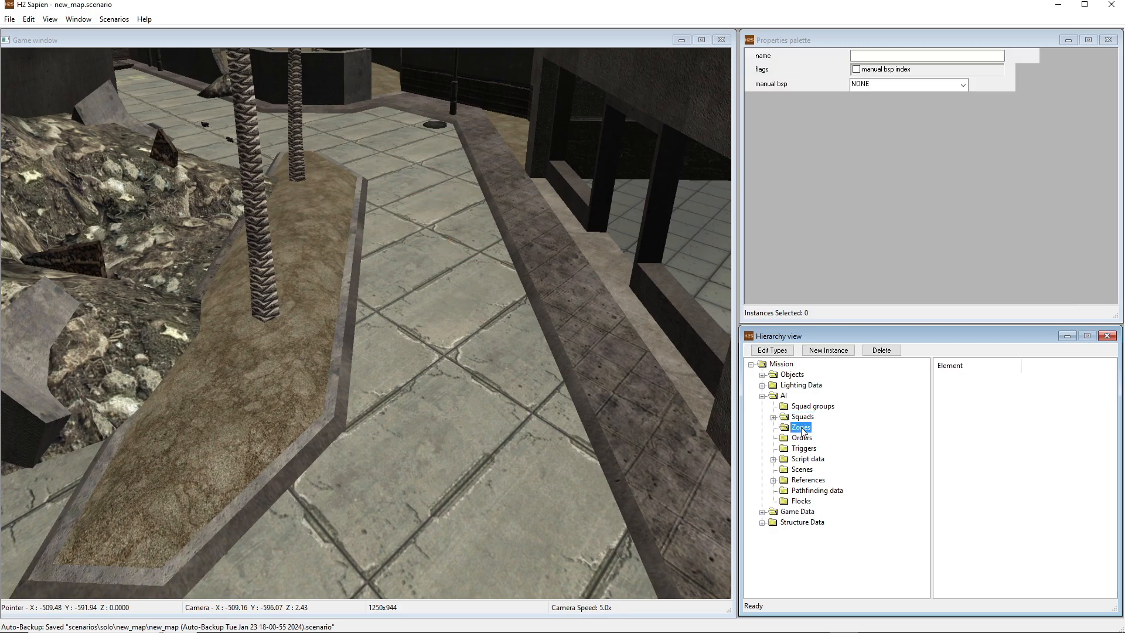
left_click(829, 352)
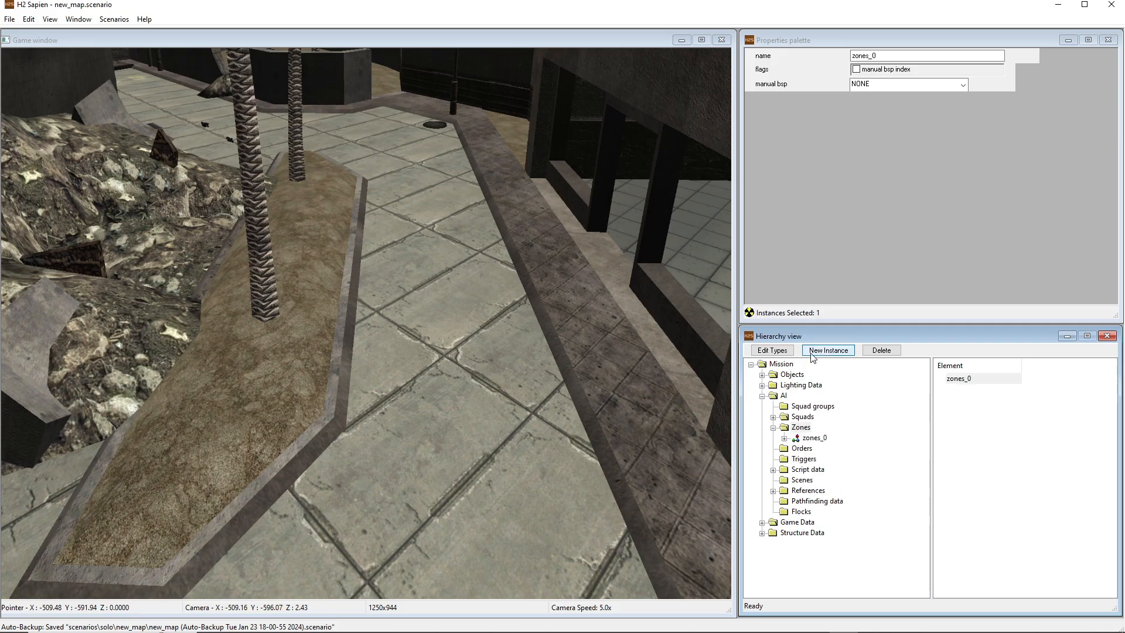
left_click(785, 439)
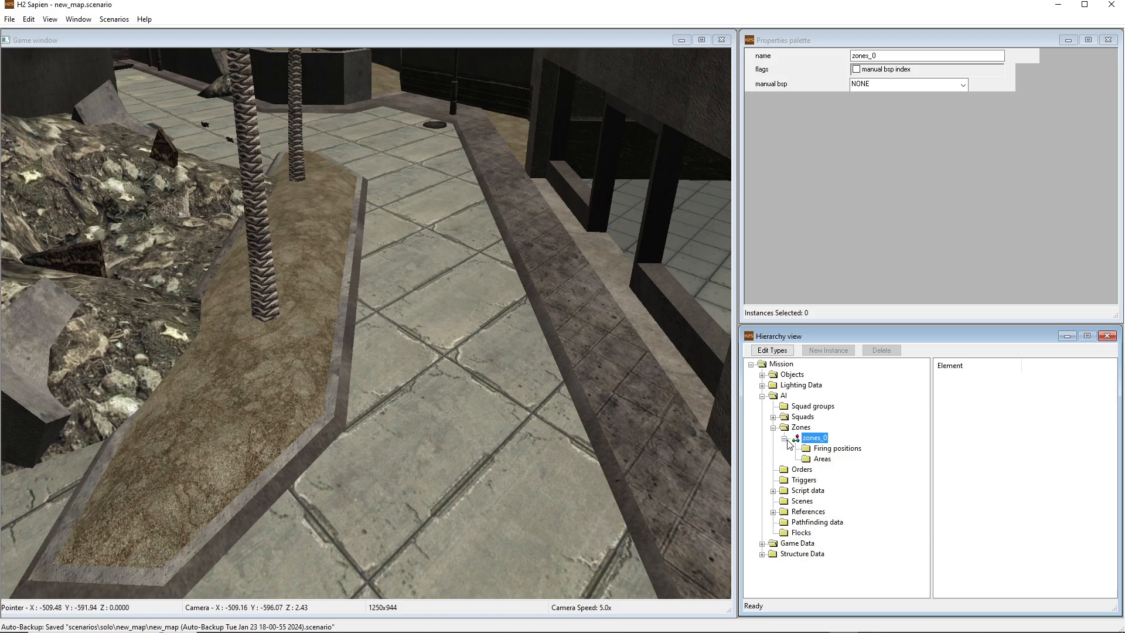
left_click(774, 417)
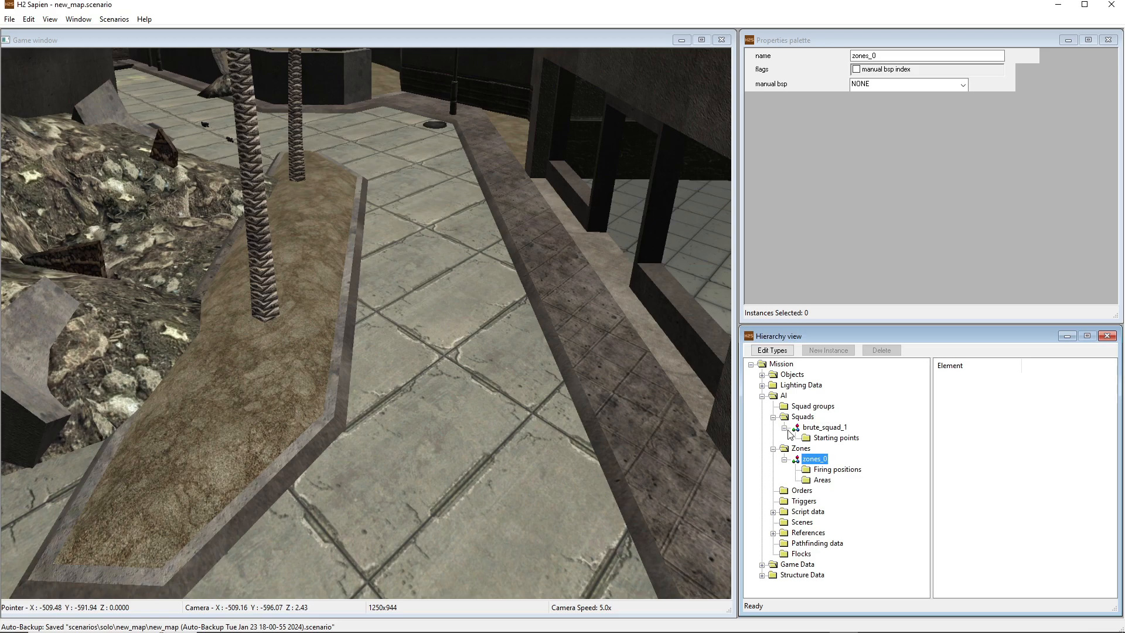
left_click(820, 428)
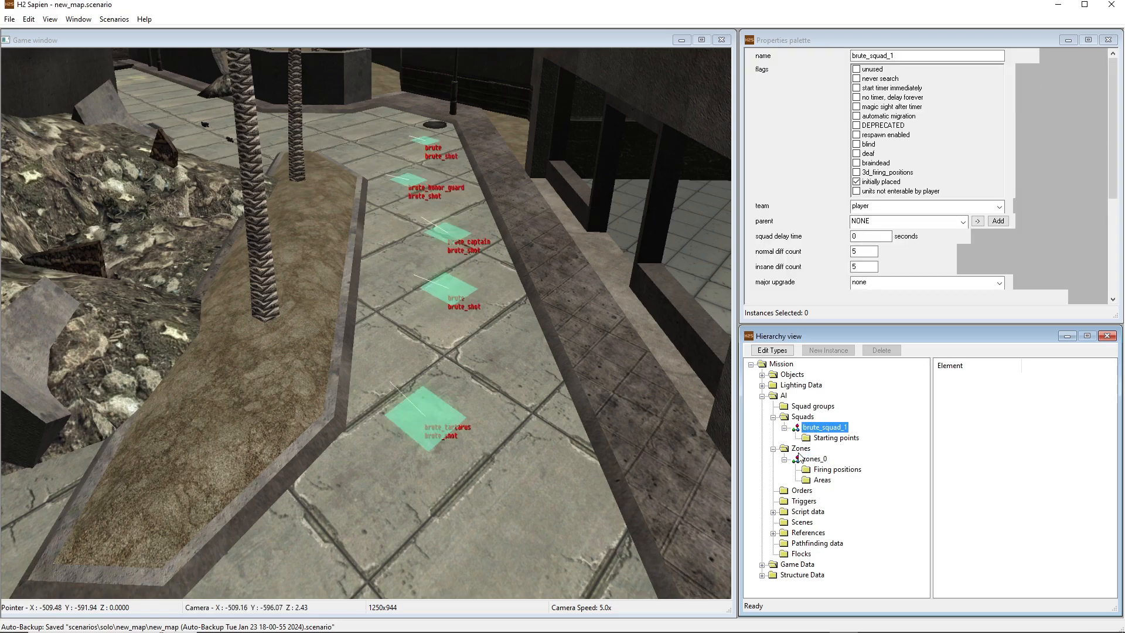
left_click(773, 418)
middle_click_drag(562, 375, 659, 466)
key("w")
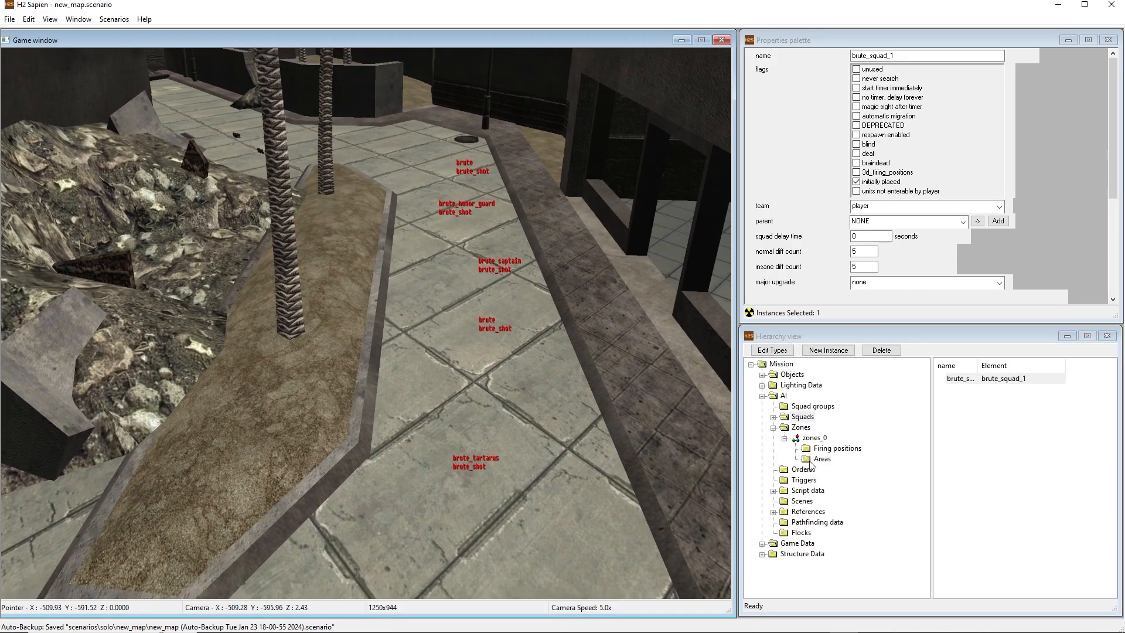
Add an area to the new zone and name it brute_area_1
left_click(821, 459)
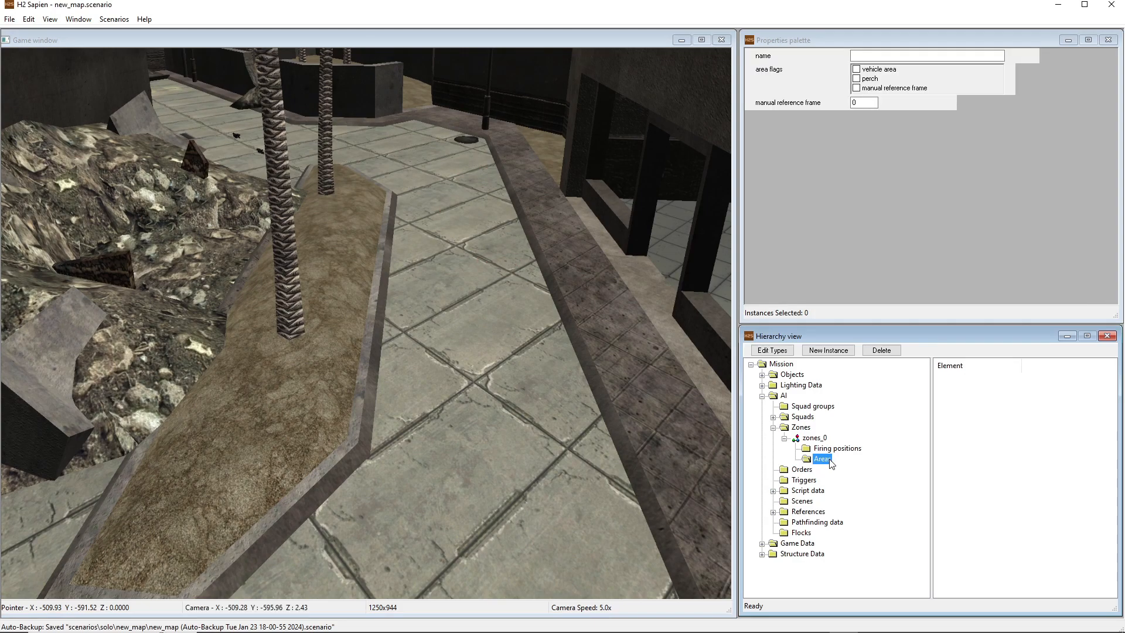
left_click(841, 352)
left_click(979, 379)
left_click_drag(915, 57, 766, 55)
type("brute_area_1")
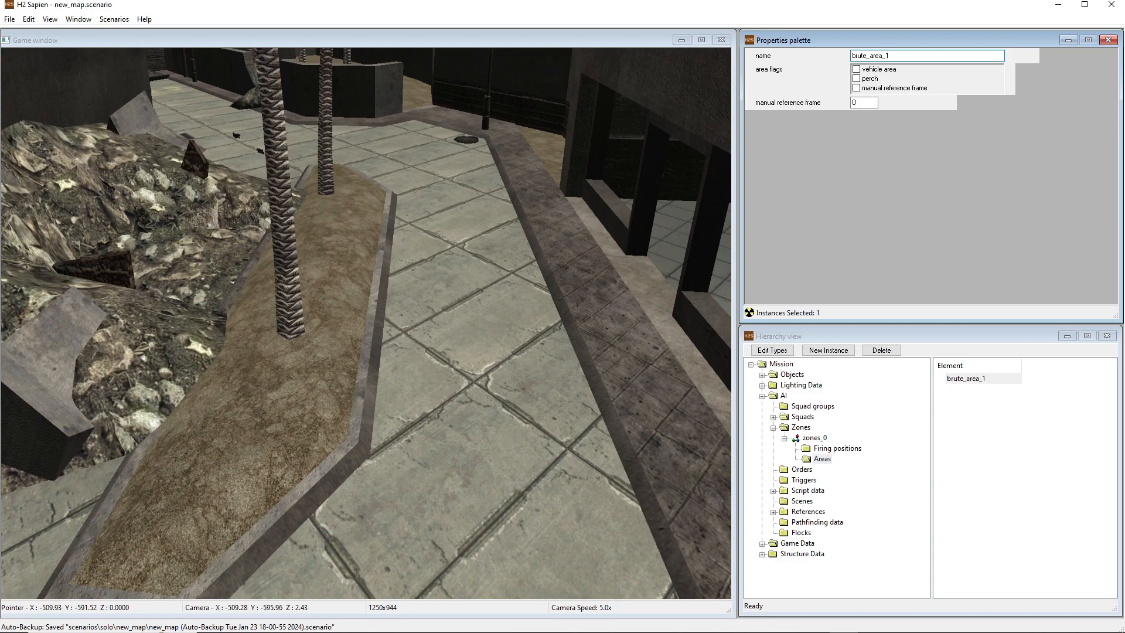
Set the zone's firing positions to use brute_area_1 and place the first five on the paving beside the near end of the planter
left_click(850, 448)
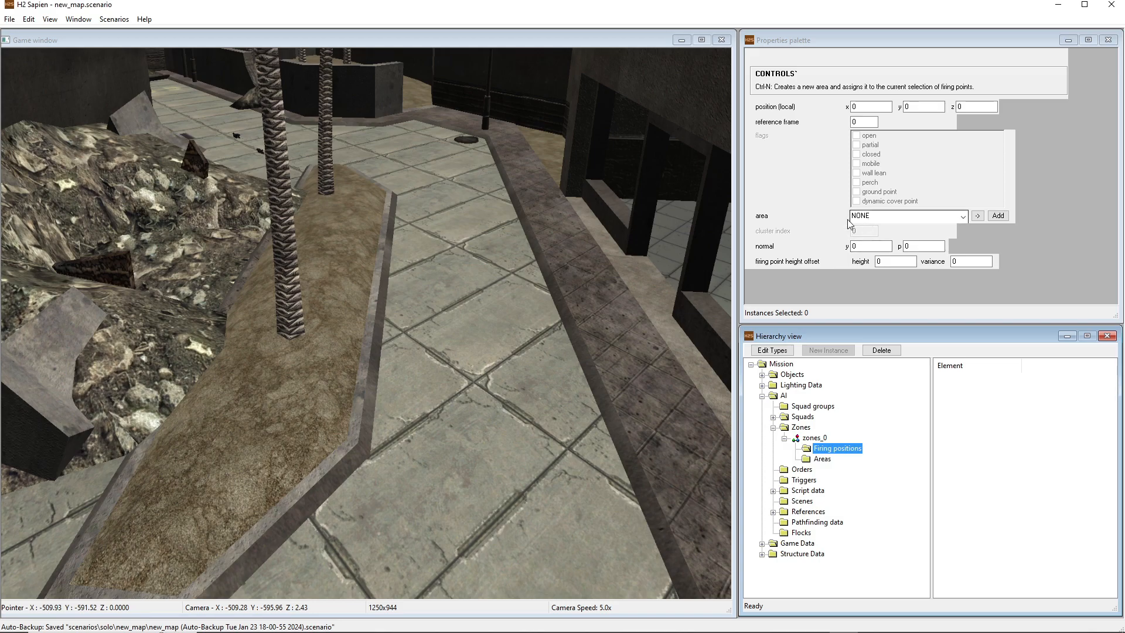
left_click(876, 218)
left_click(875, 234)
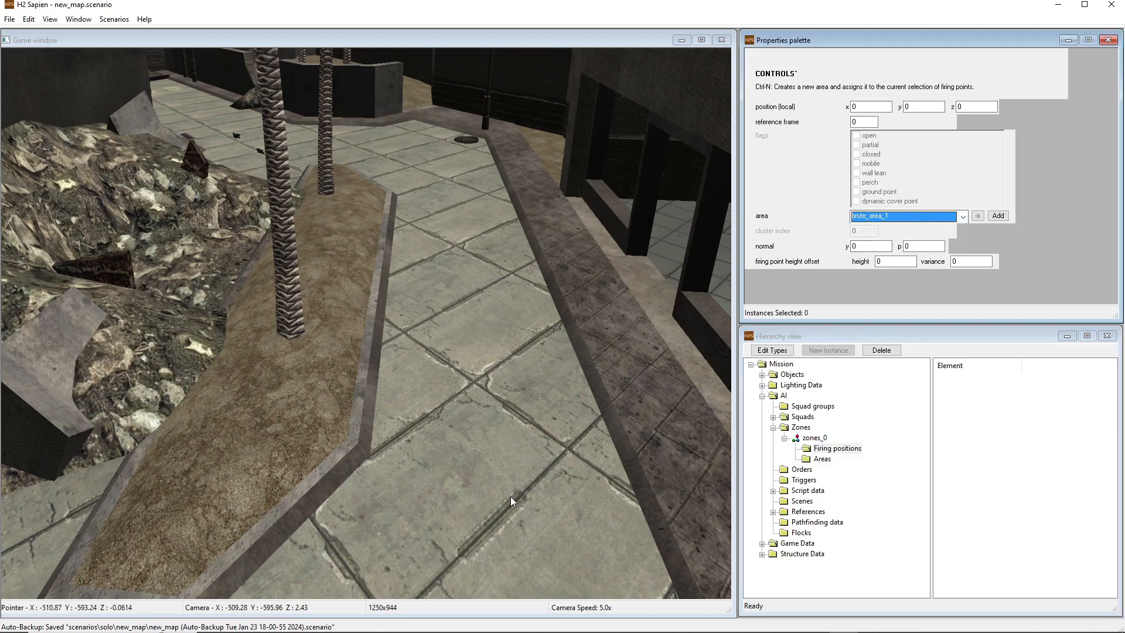
left_click(545, 434)
left_click(381, 510)
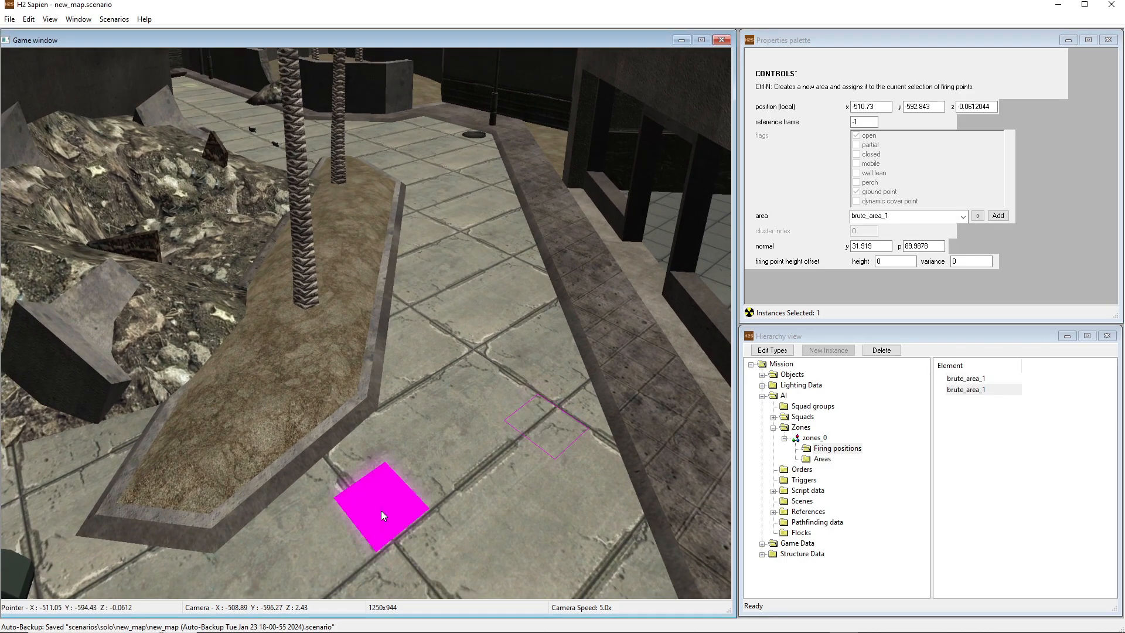
left_click(434, 357)
left_click(555, 340)
left_click(420, 293)
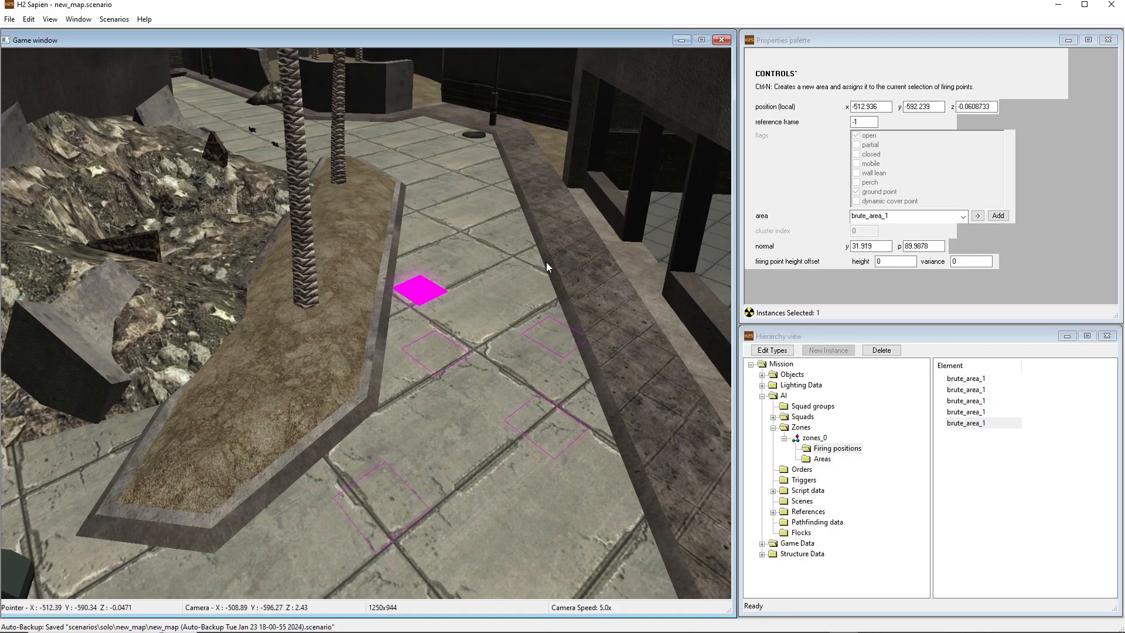
Place fourteen more brute_area_1 firing positions along the paved street, including two on the planter soil and several near the manhole cover
left_click(539, 259)
left_click_drag(537, 256, 504, 273)
key("w")
middle_click_drag(504, 273, 504, 273)
key("s")
left_click(250, 335)
left_click(311, 269)
left_click(432, 305)
left_click(500, 256)
left_click(428, 238)
left_click(489, 190)
left_click(386, 201)
left_click(434, 175)
left_click(414, 153)
left_click(365, 170)
left_click(336, 163)
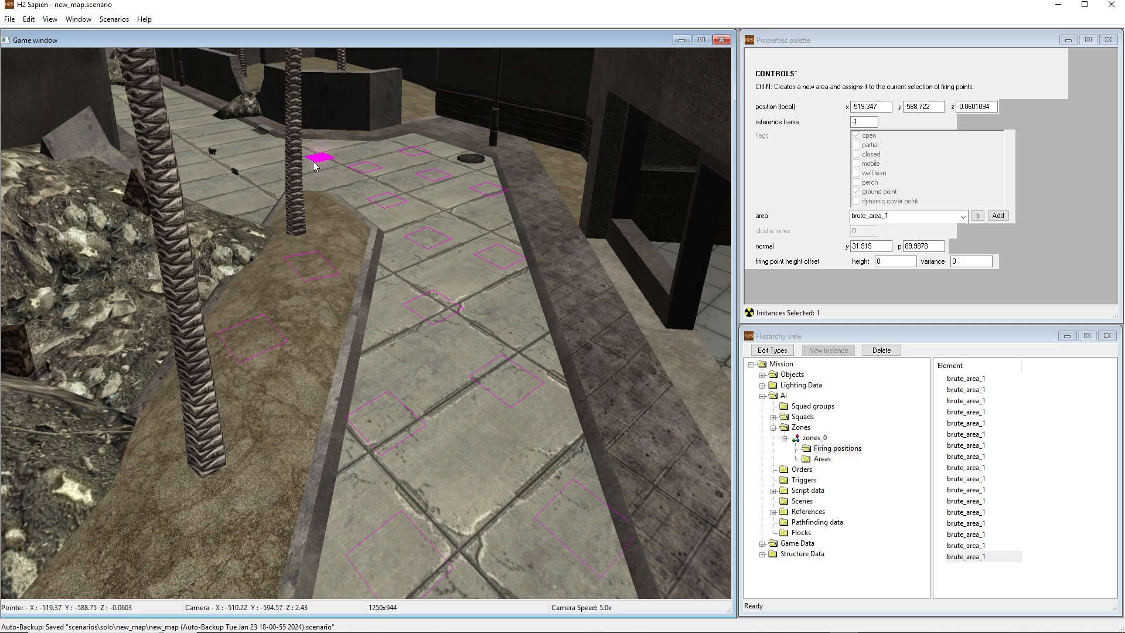
left_click(256, 177)
left_click(317, 186)
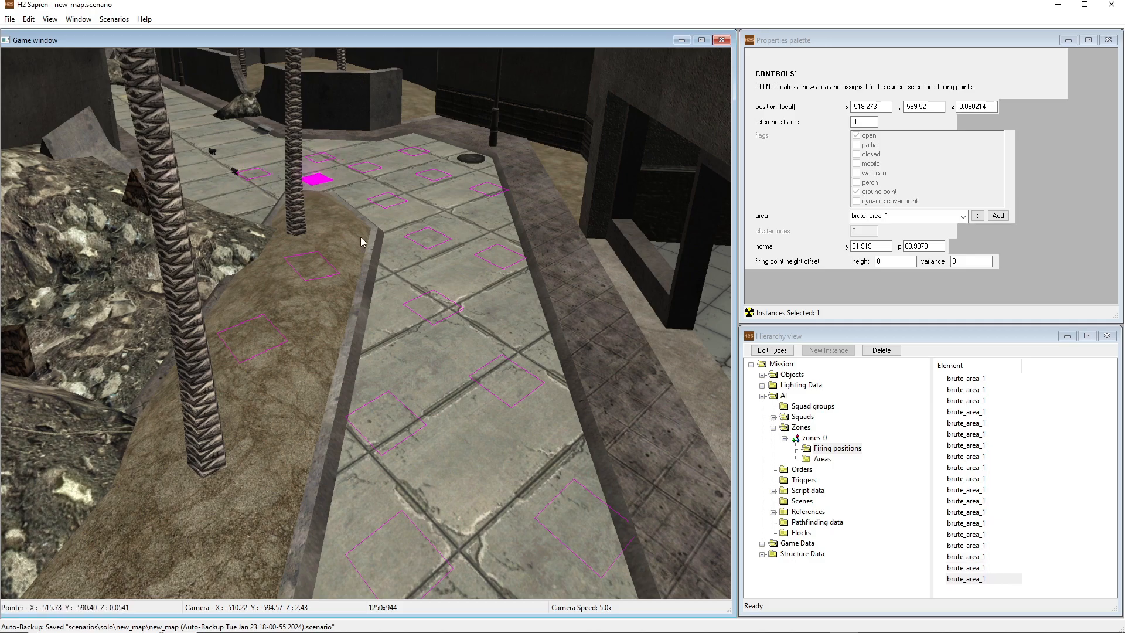
Place one more brute_area_1 firing position on the planter soil near its wide near end
middle_click_drag(377, 257, 378, 258)
key("s")
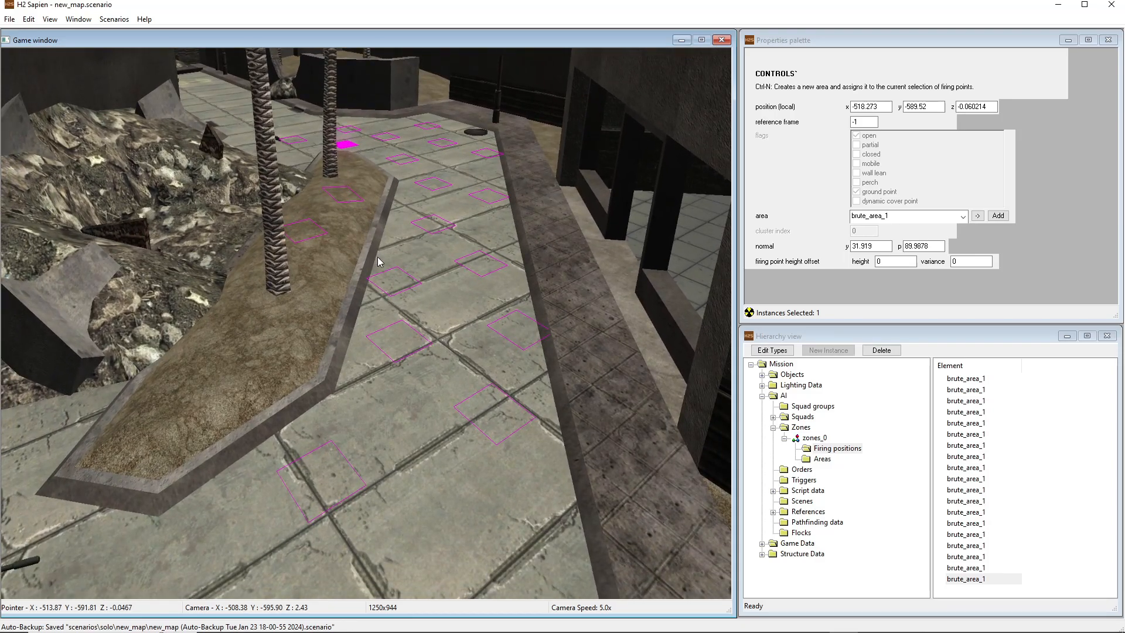
left_click(241, 350)
middle_click_drag(304, 360, 304, 360)
key("w")
key("s")
Place a firing position with area NONE on the paving beyond the planter's near end, and delete it
left_click(543, 447)
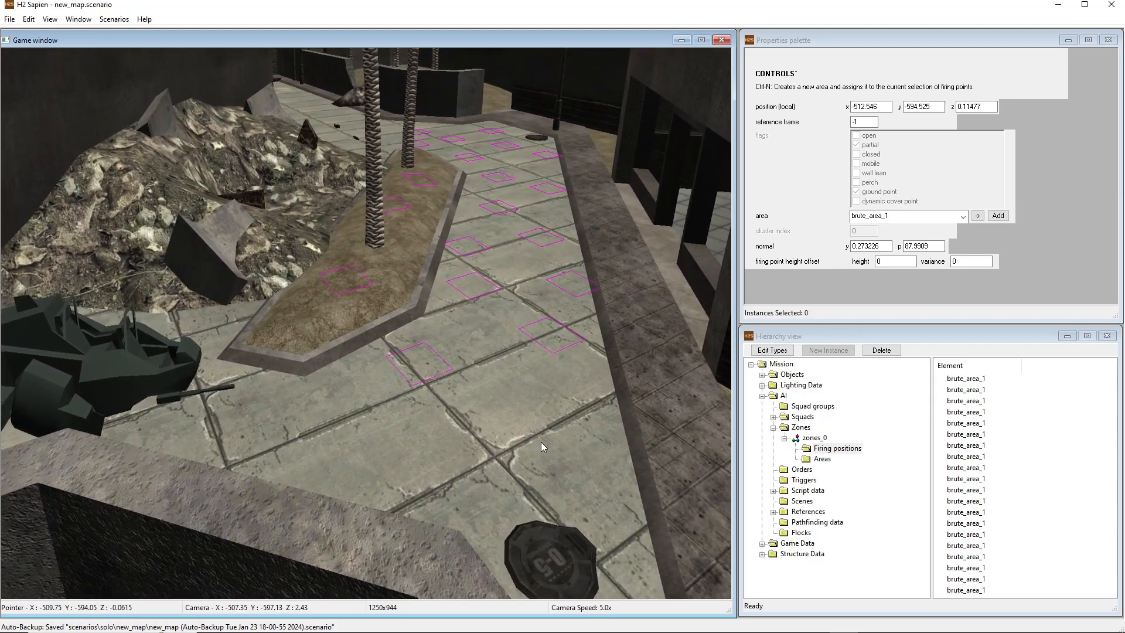
left_click(885, 218)
left_click(878, 229)
middle_click_drag(504, 363, 504, 399)
right_click_drag(467, 395, 444, 379)
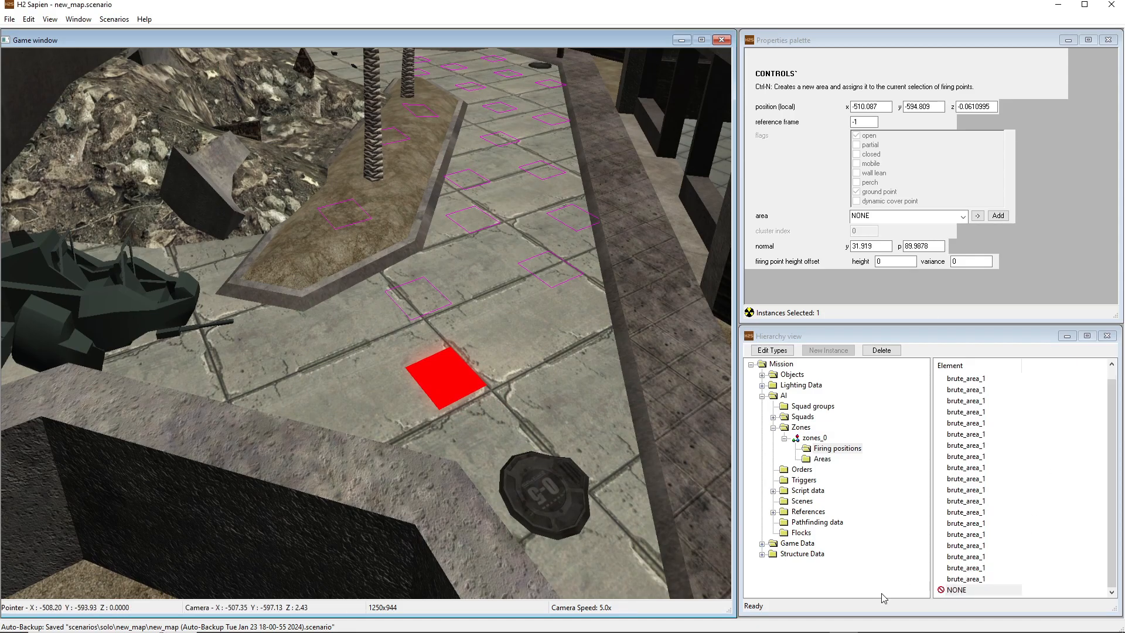
left_click(946, 590)
key("Delete")
Rename the zone zones_0 as brute_zone
middle_click_drag(663, 418, 664, 392)
key("w")
left_click(811, 440)
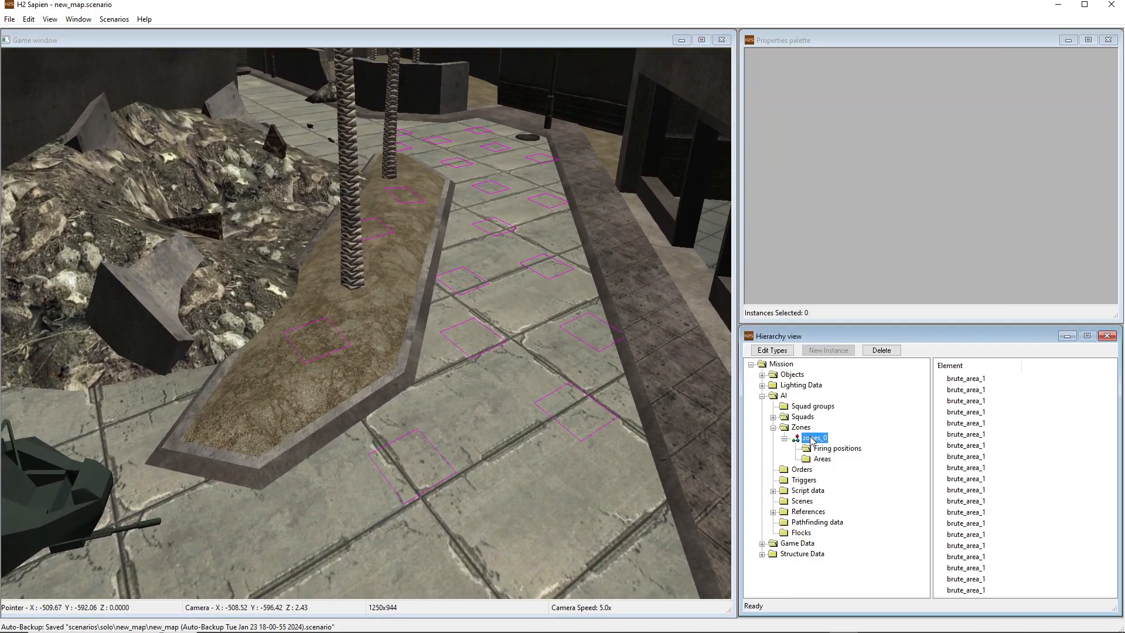
left_click_drag(957, 55, 776, 57)
type("brute_")
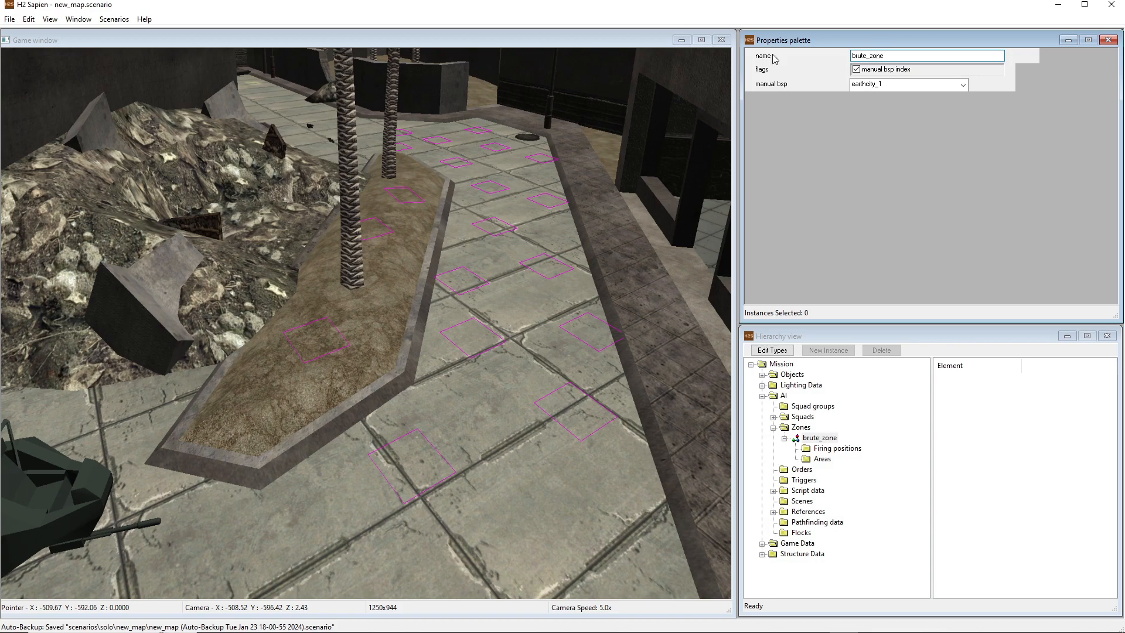
Check which firing positions belong to brute_area_1 in brute_zone
left_click(822, 459)
left_click(973, 379)
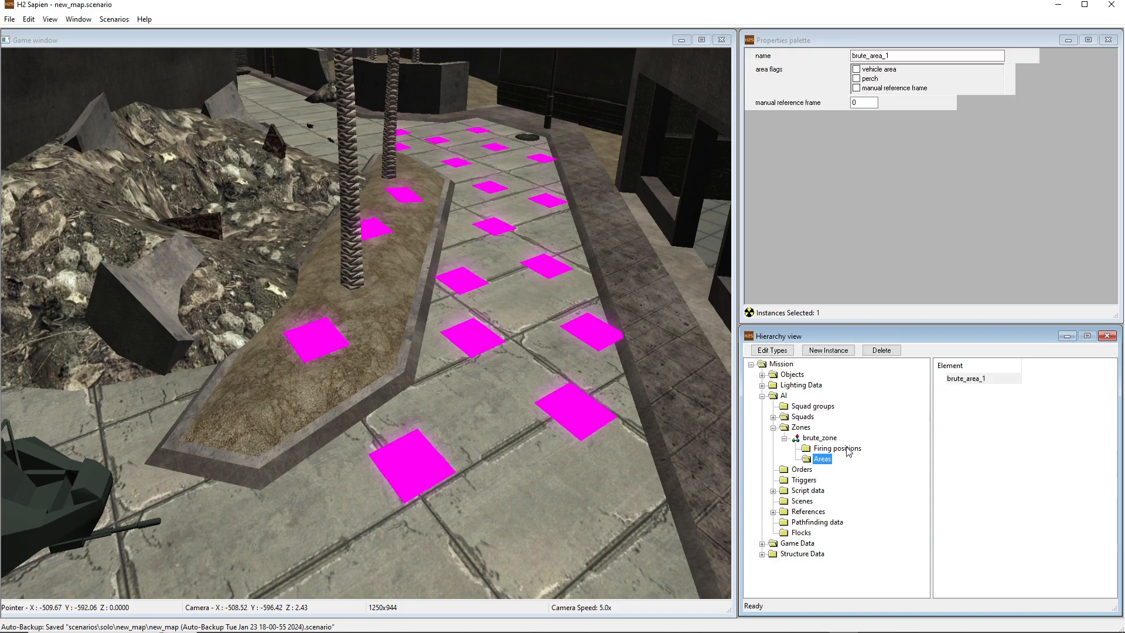
left_click(838, 448)
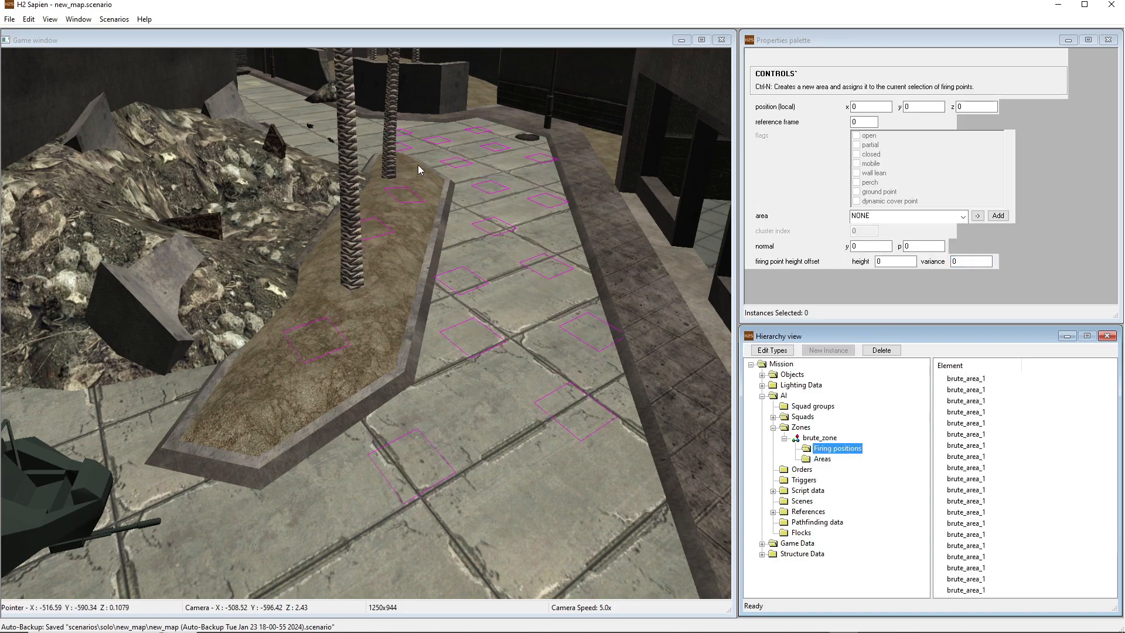
Set the initial zone of brute_squad_1 to brute_zone
left_click(785, 439)
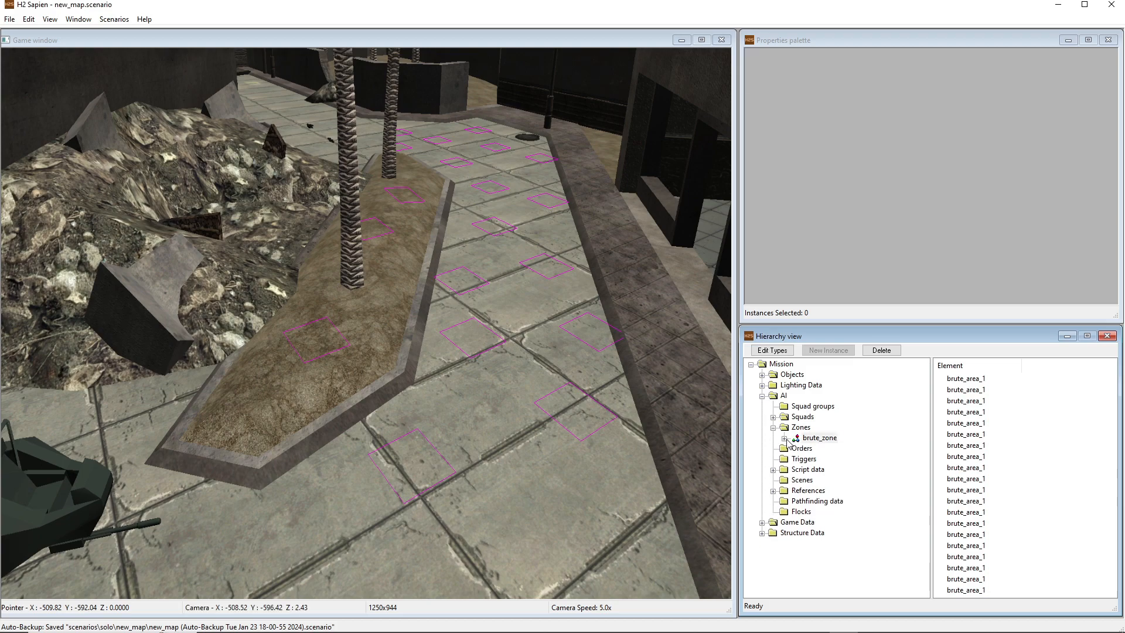
left_click(773, 428)
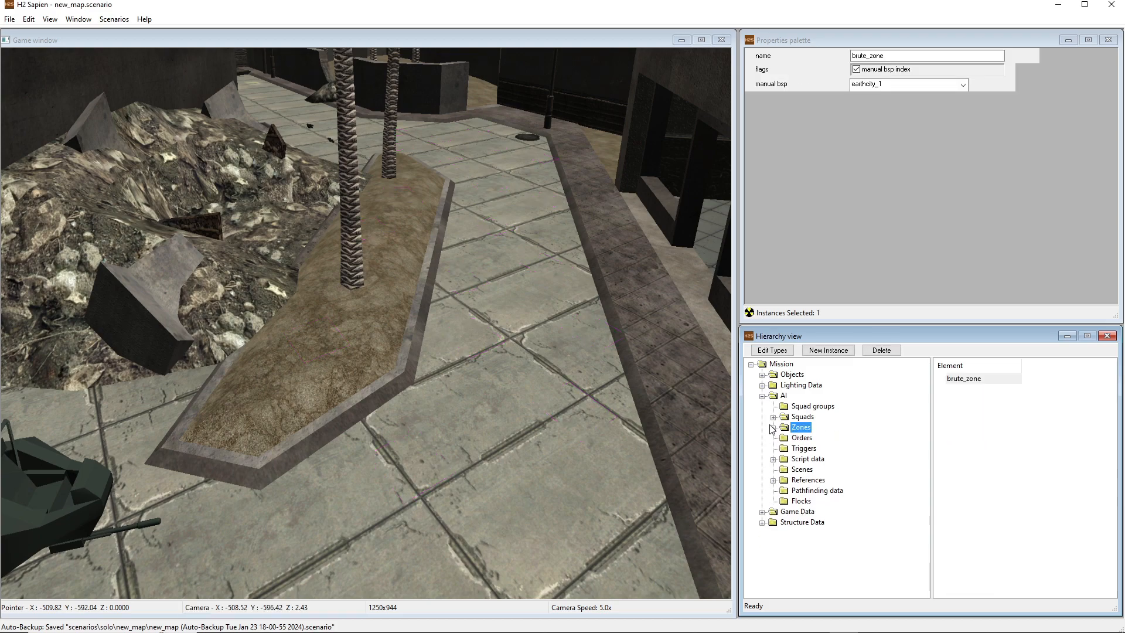
left_click(774, 417)
left_click(820, 430)
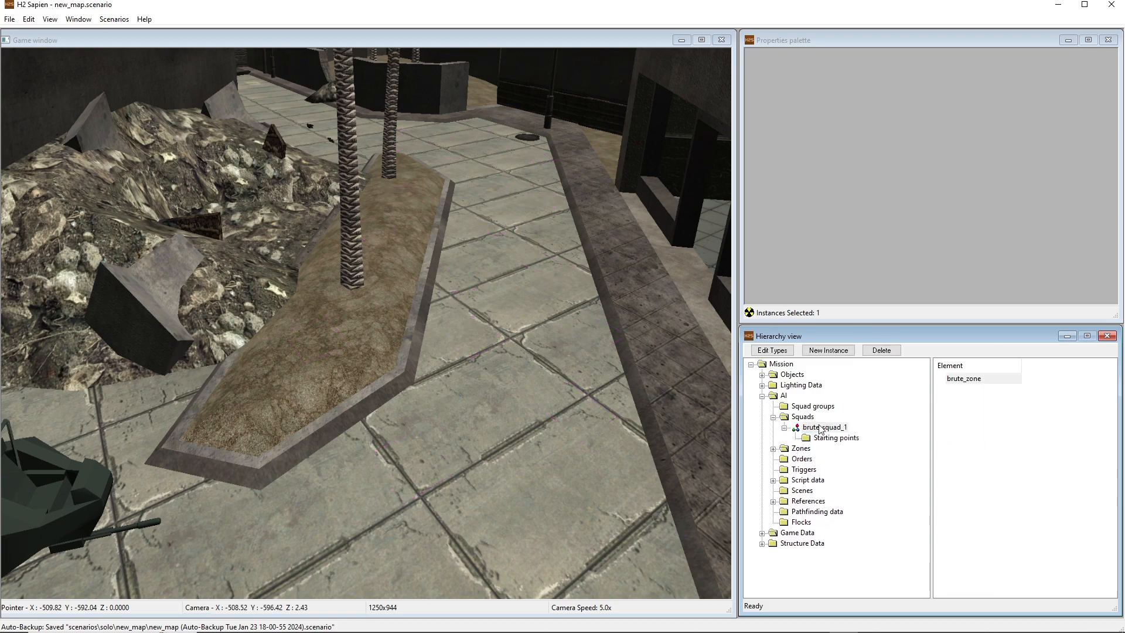
left_click_drag(1110, 76, 1109, 173)
left_click(879, 206)
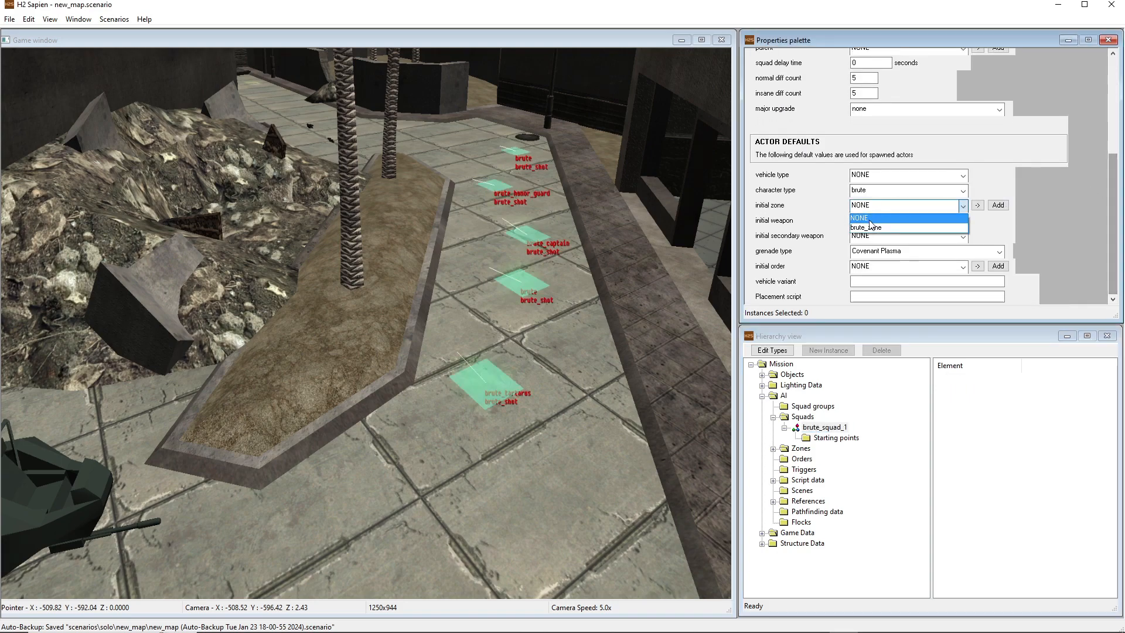
left_click(867, 227)
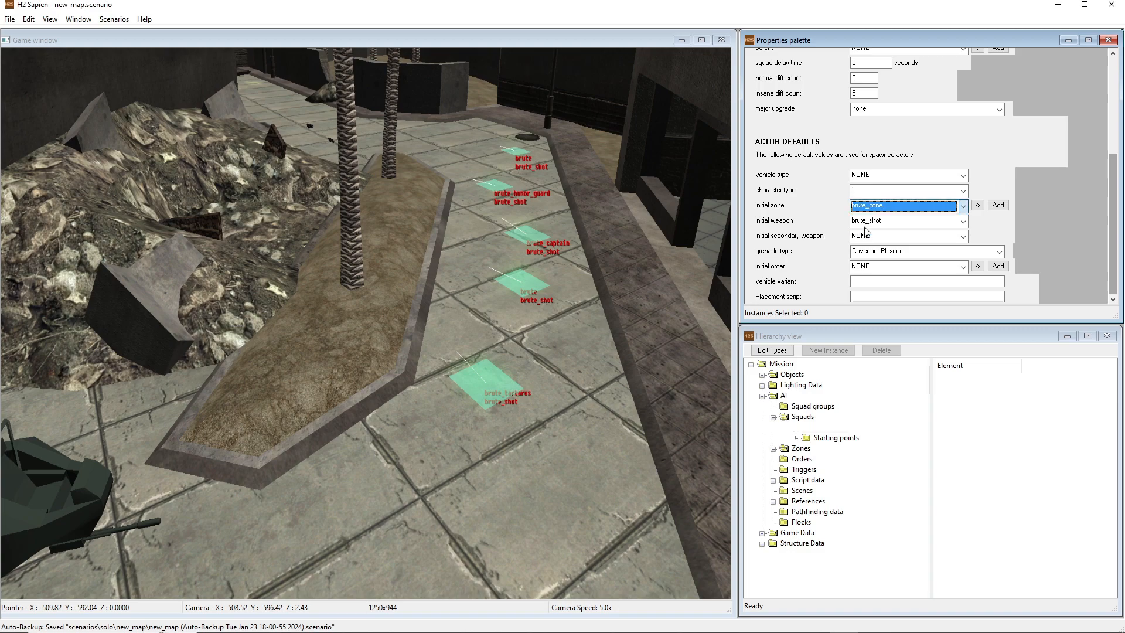
left_click(1069, 231)
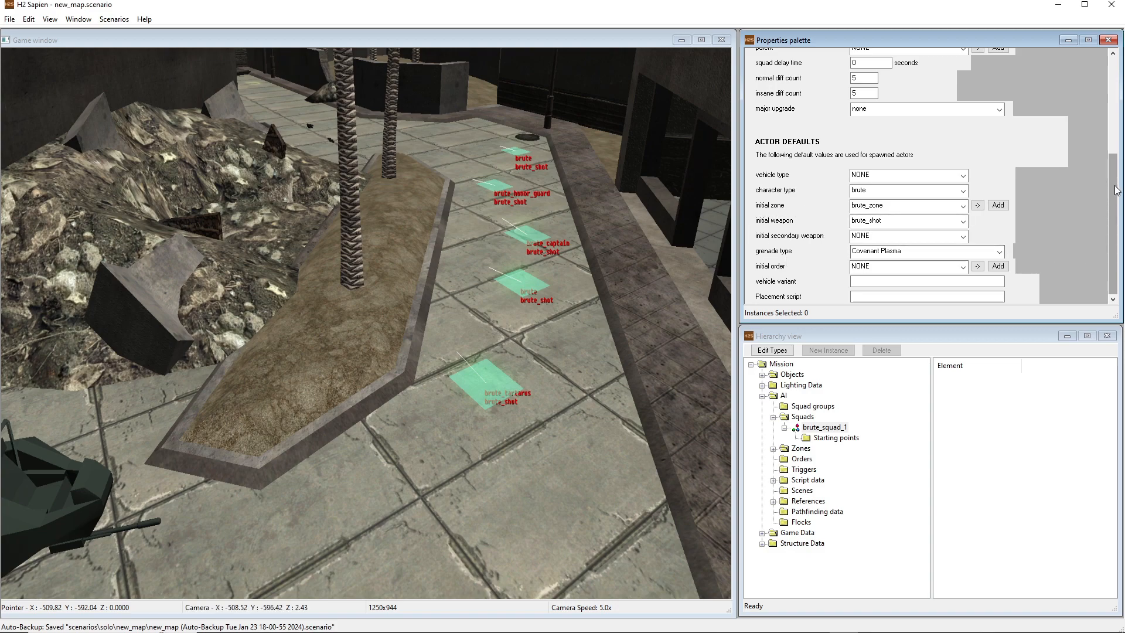
Review brute_squad_1's flags, team and counts, and the character settings of its first two starting points
scroll(1116, 191, "up", 5)
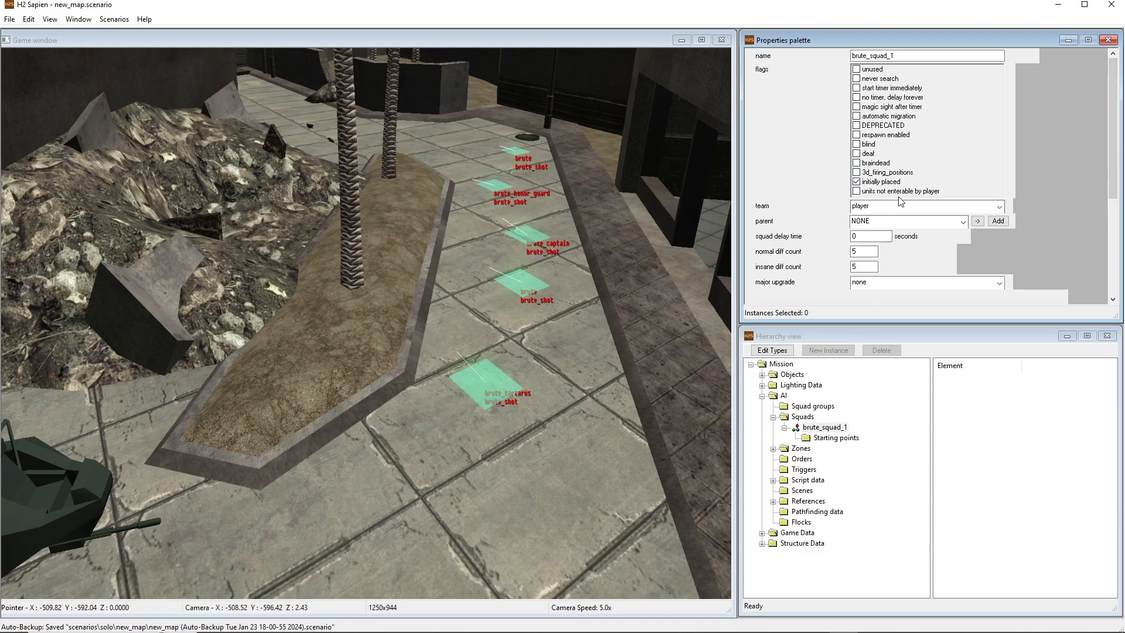
scroll(892, 171, "down", 2)
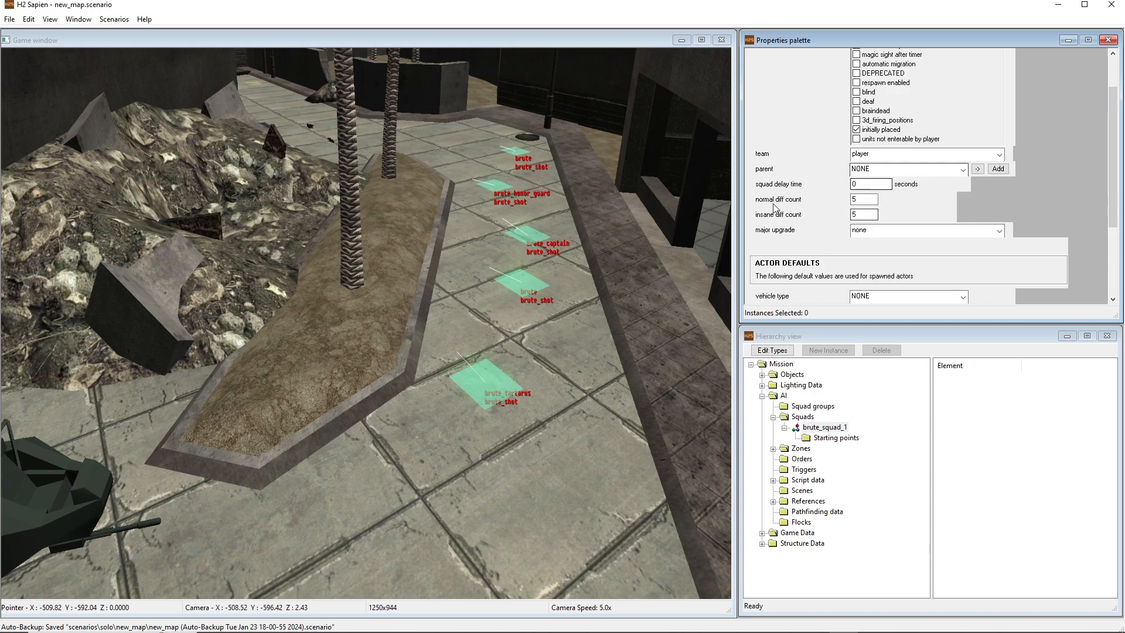
left_click(836, 438)
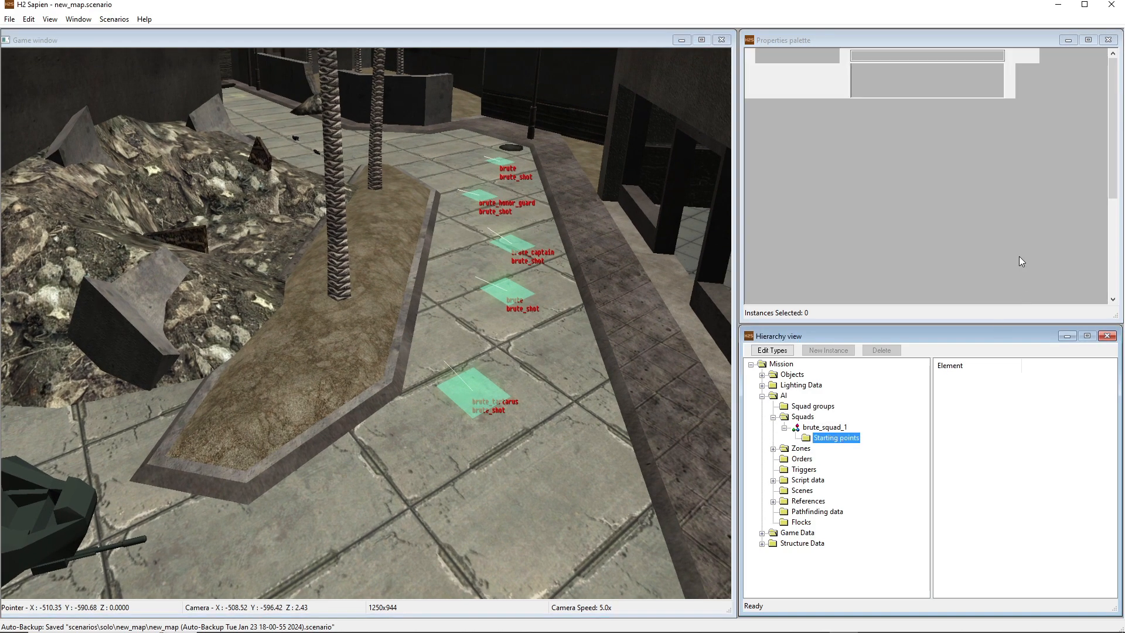
left_click_drag(1113, 166, 1114, 219)
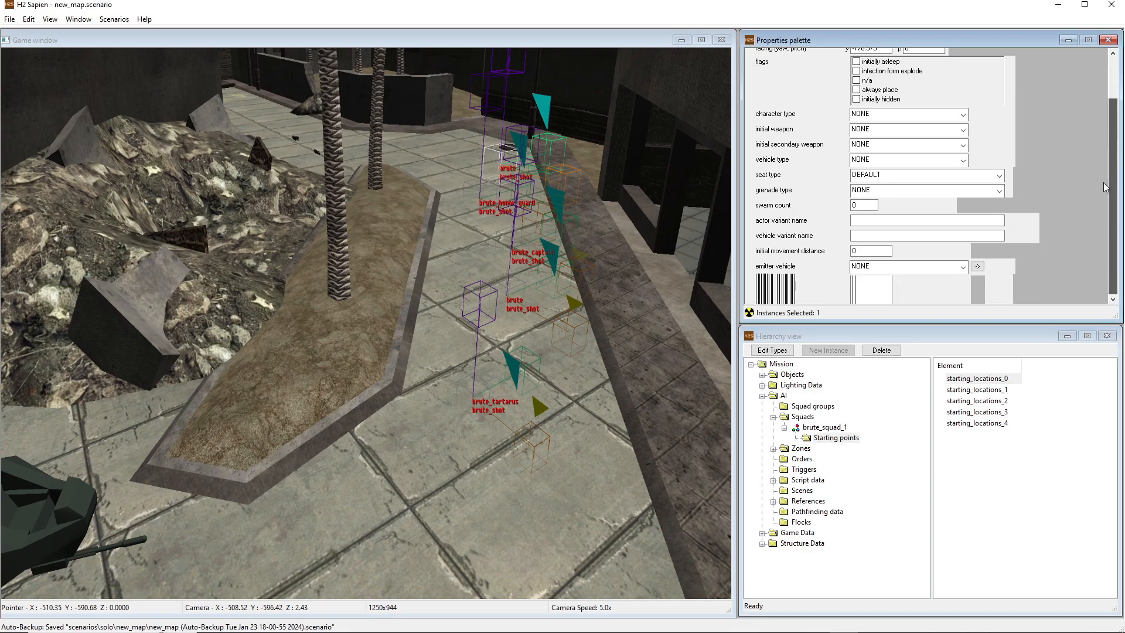
left_click(958, 390)
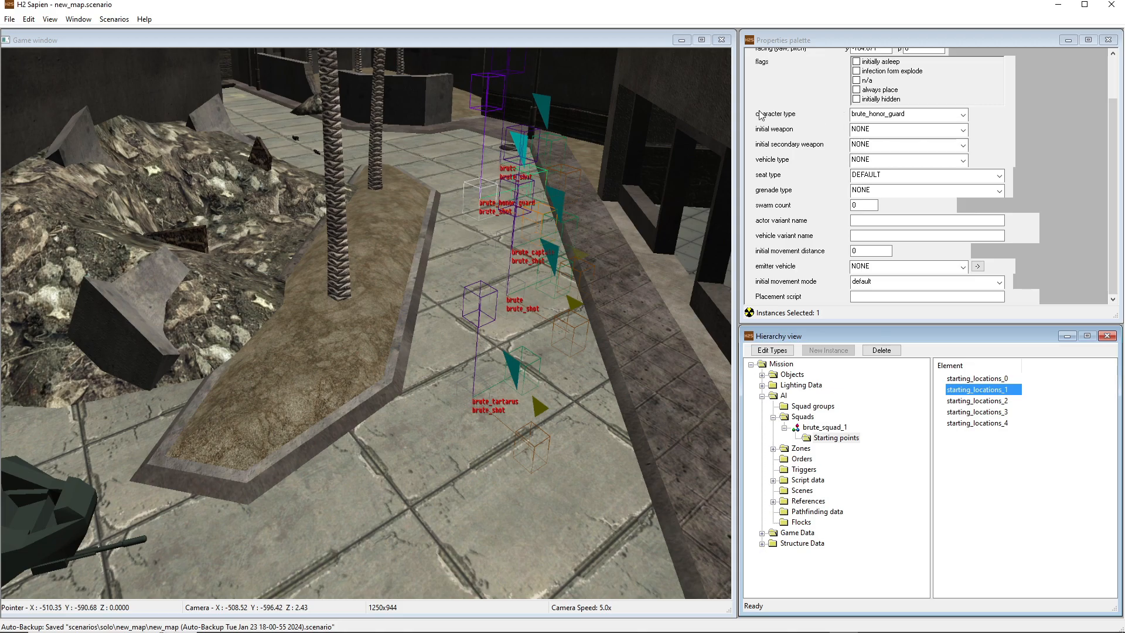
Save the scenario and switch to the Halo 2 game to test it
middle_click_drag(590, 303, 592, 304)
key("w")
key("ctrl+s")
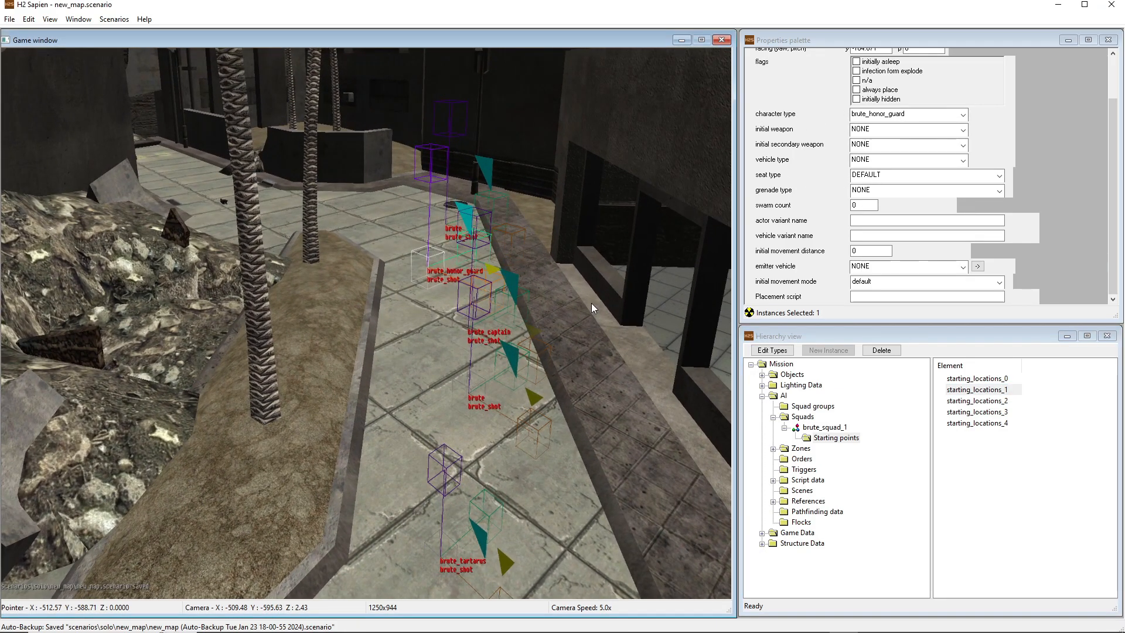
key("ctrl+shift+c")
key("ctrl+s")
left_click(844, 622)
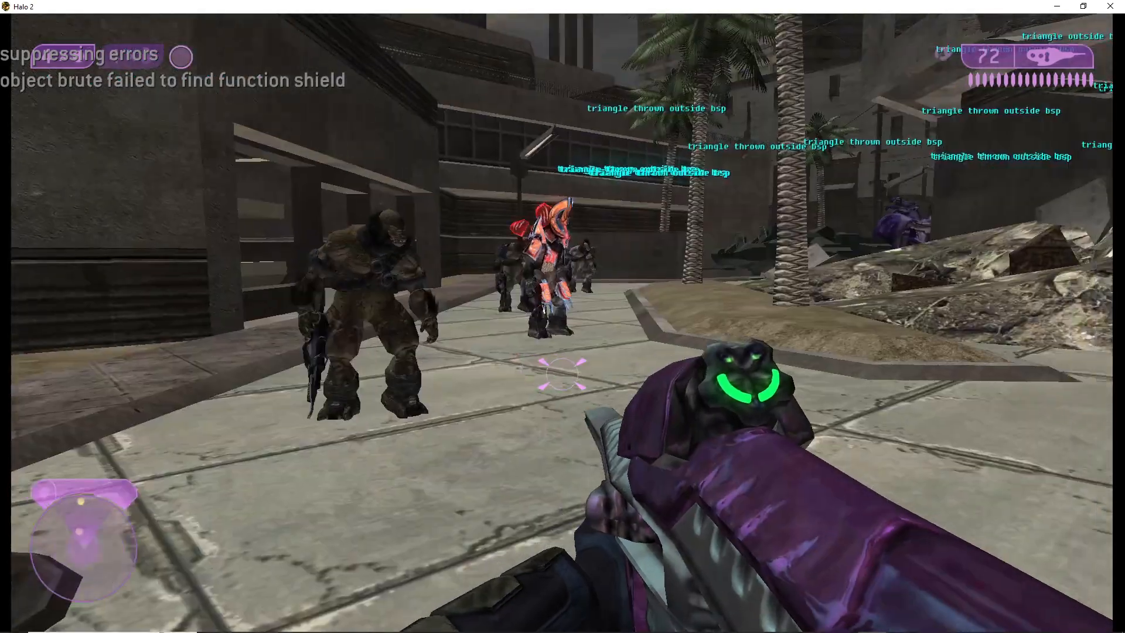
Walk up to the brute honor guard in the game and swap weapons with it and back
key("w")
key("d")
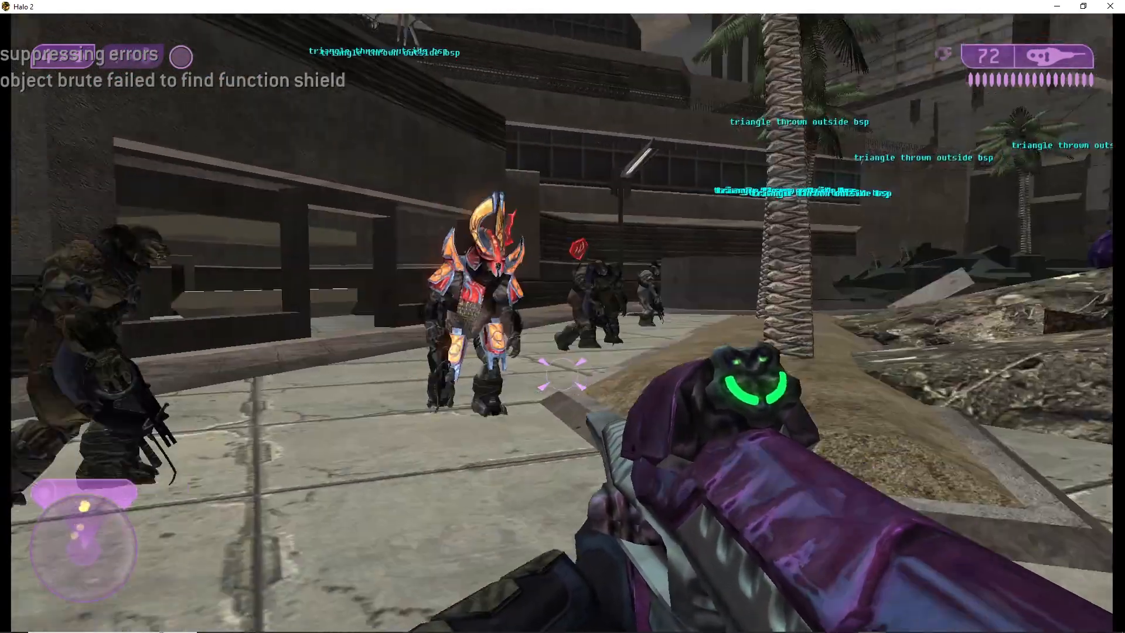
key("w")
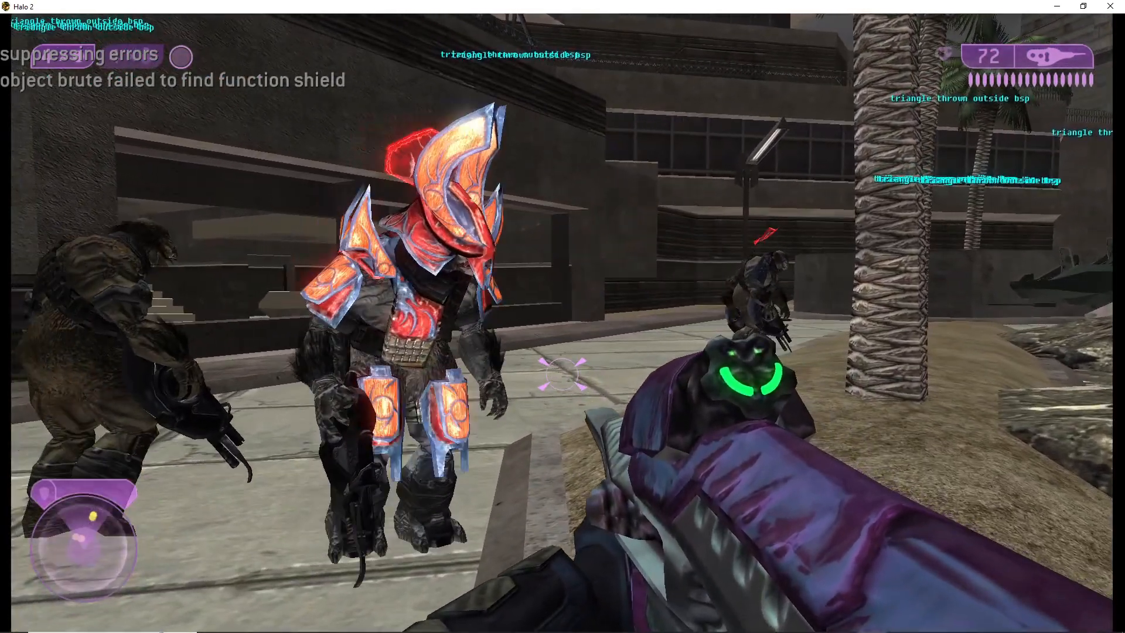
key("e")
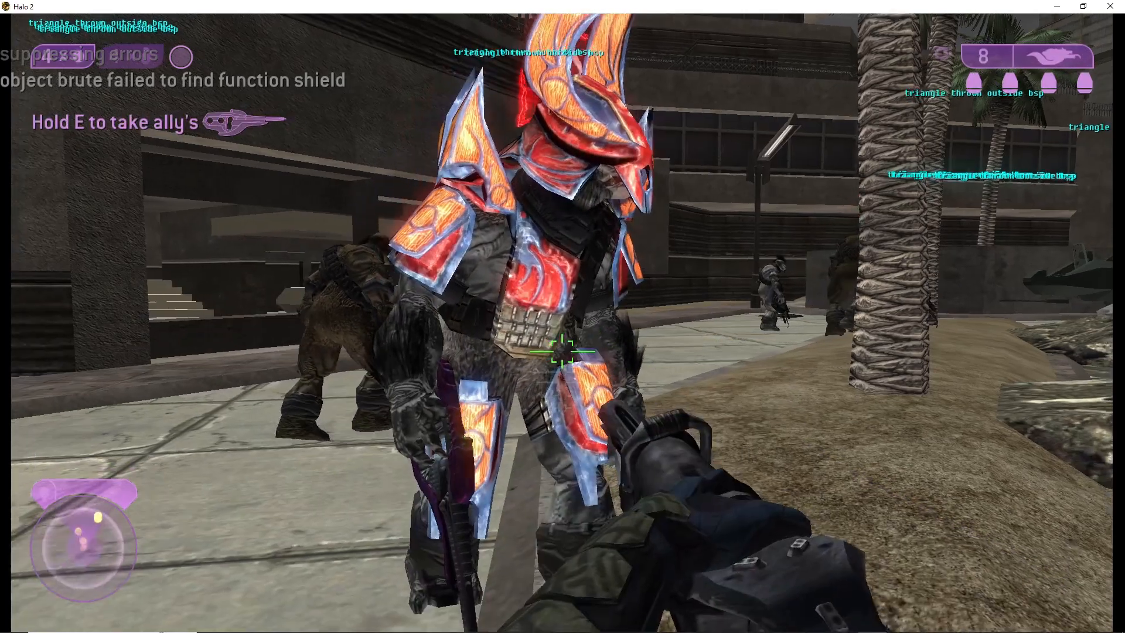
key("e")
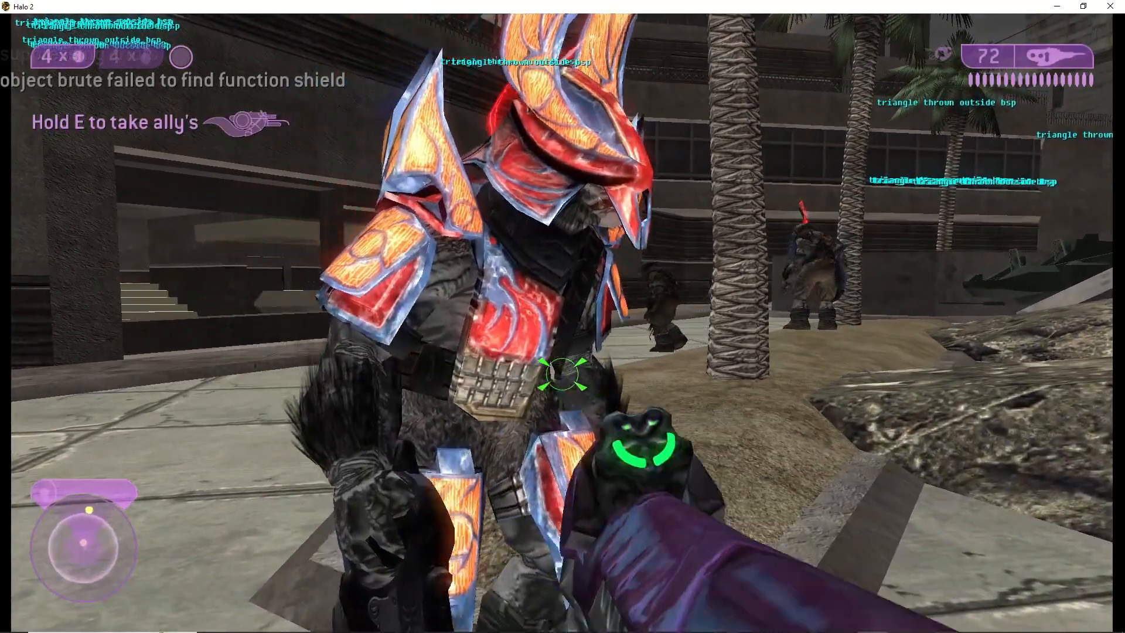
key("w")
key("d")
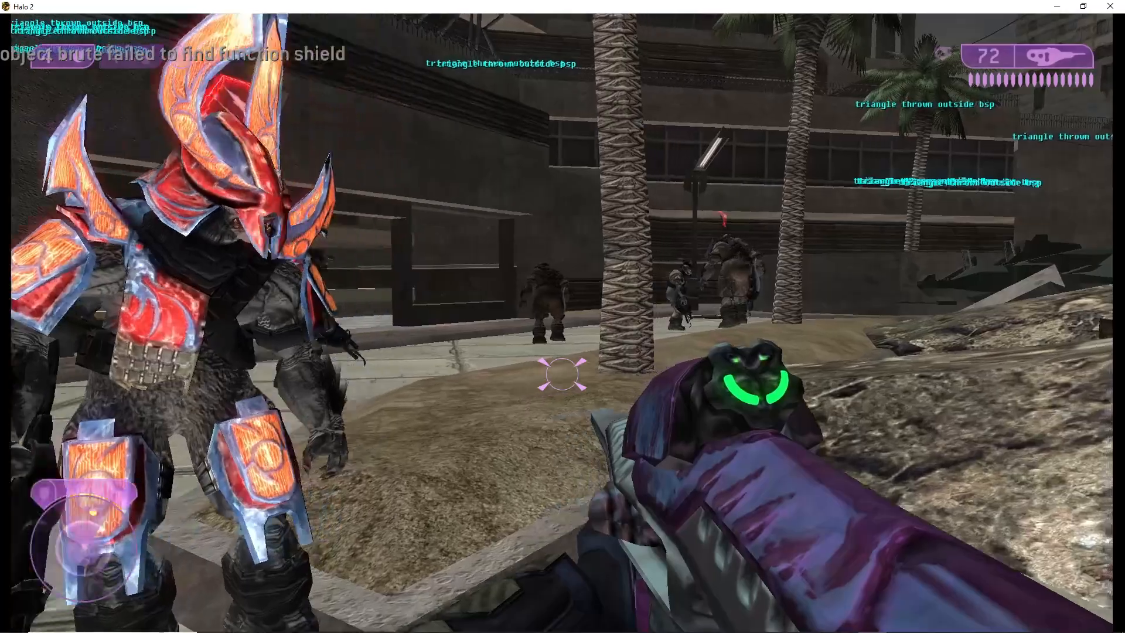
Approach Tartarus in the street and swap weapons with him and back
key("w")
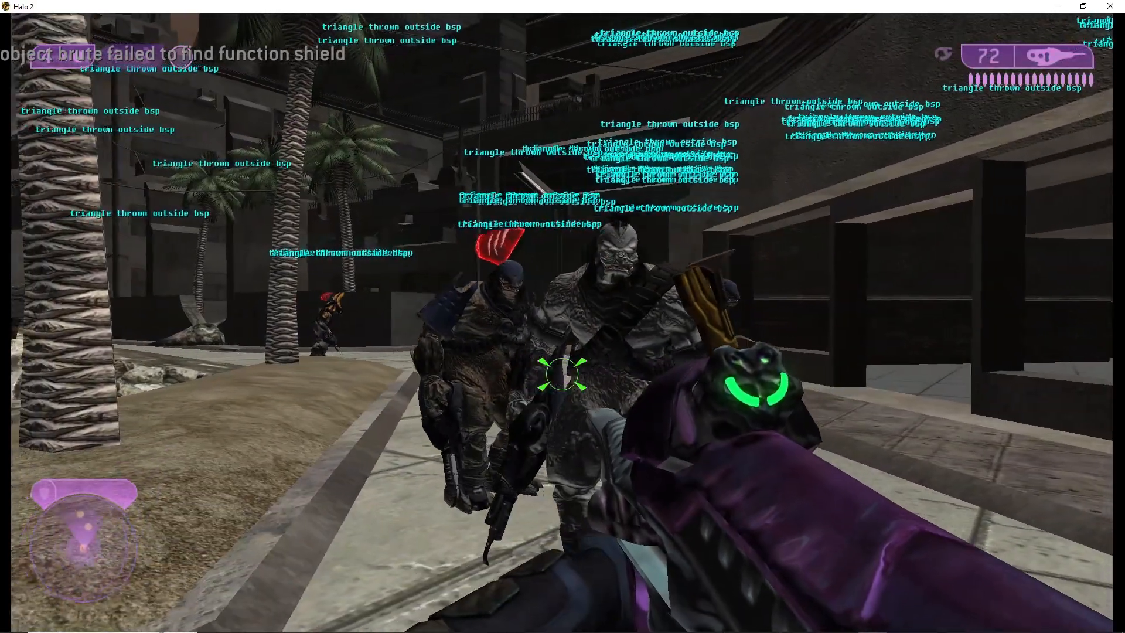
key("a")
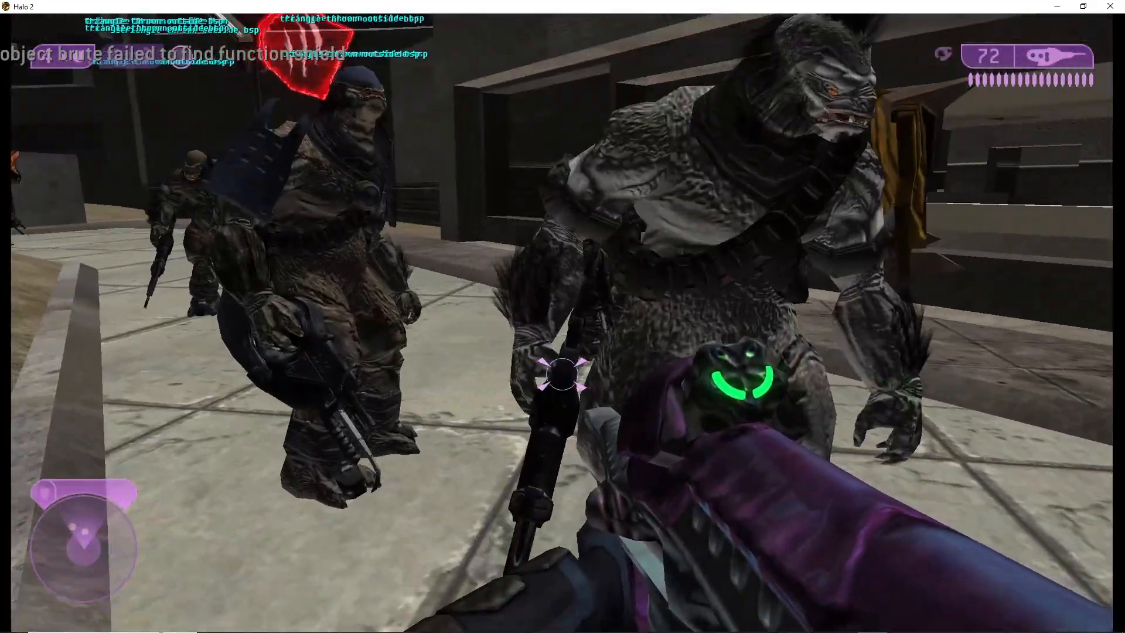
key("e")
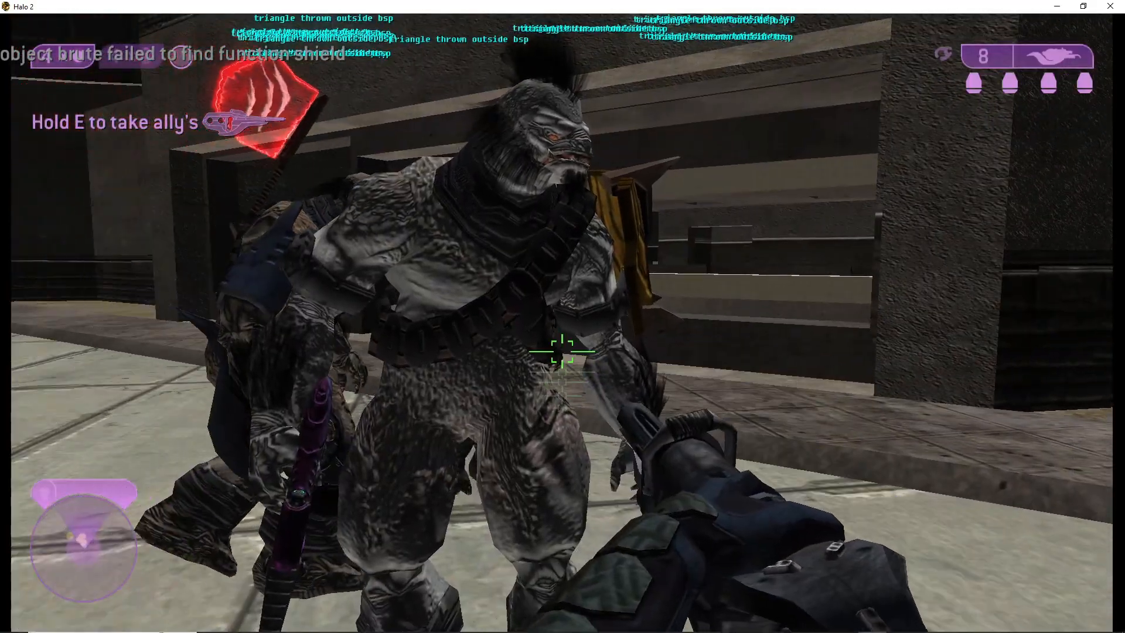
key("e")
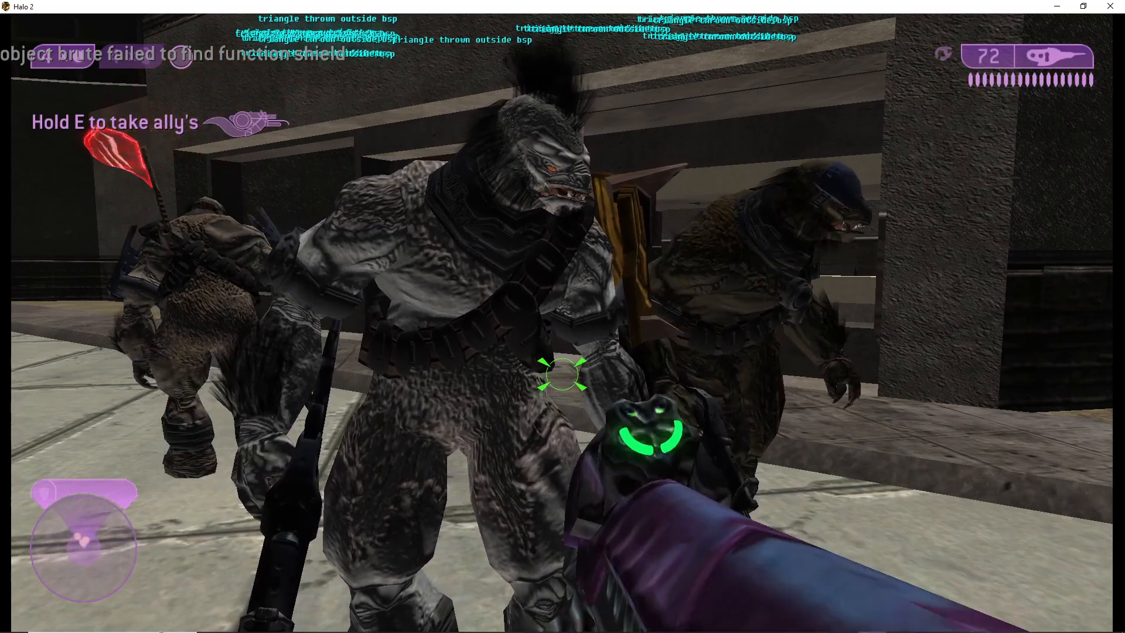
key("s")
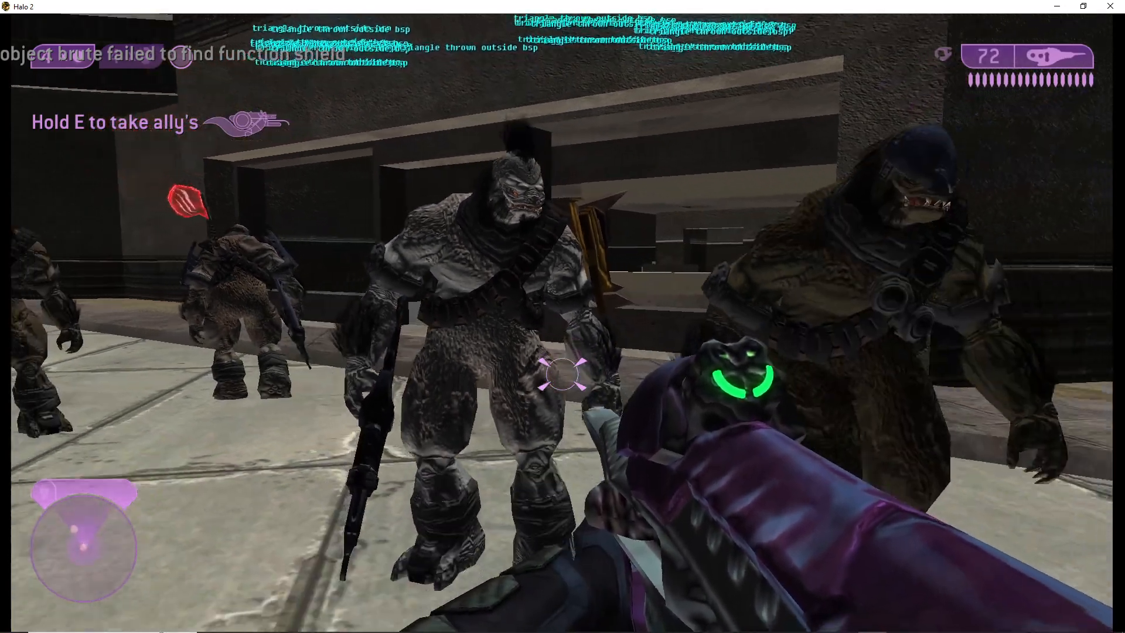
Back away from the brutes and examine how the squad moves among the firing positions along the street and planter
key("d")
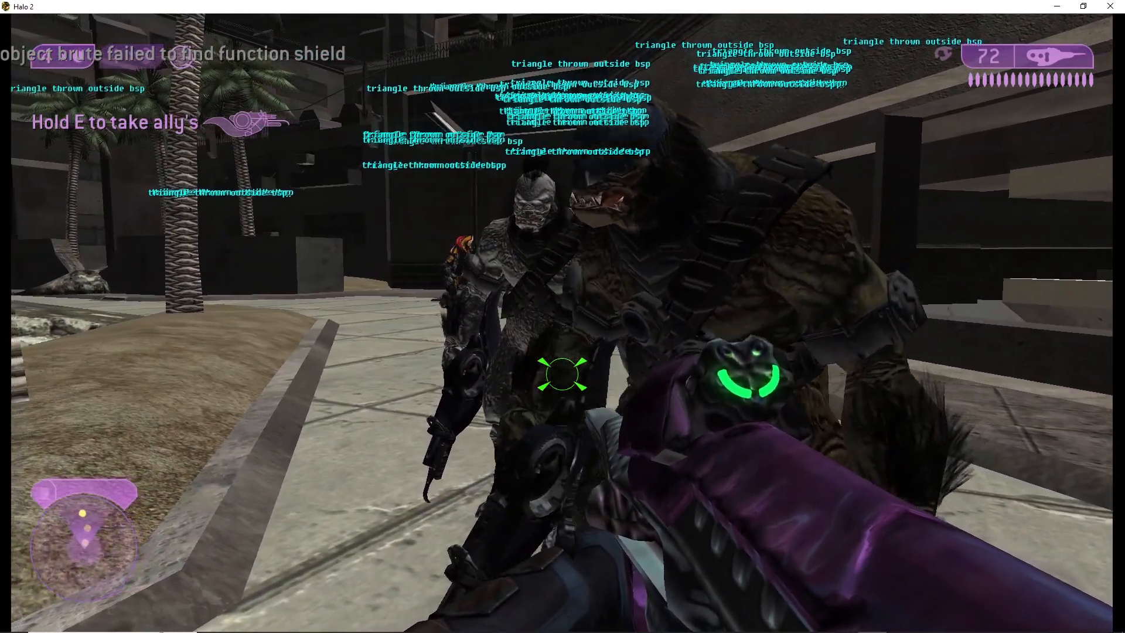
key("s")
key("s")
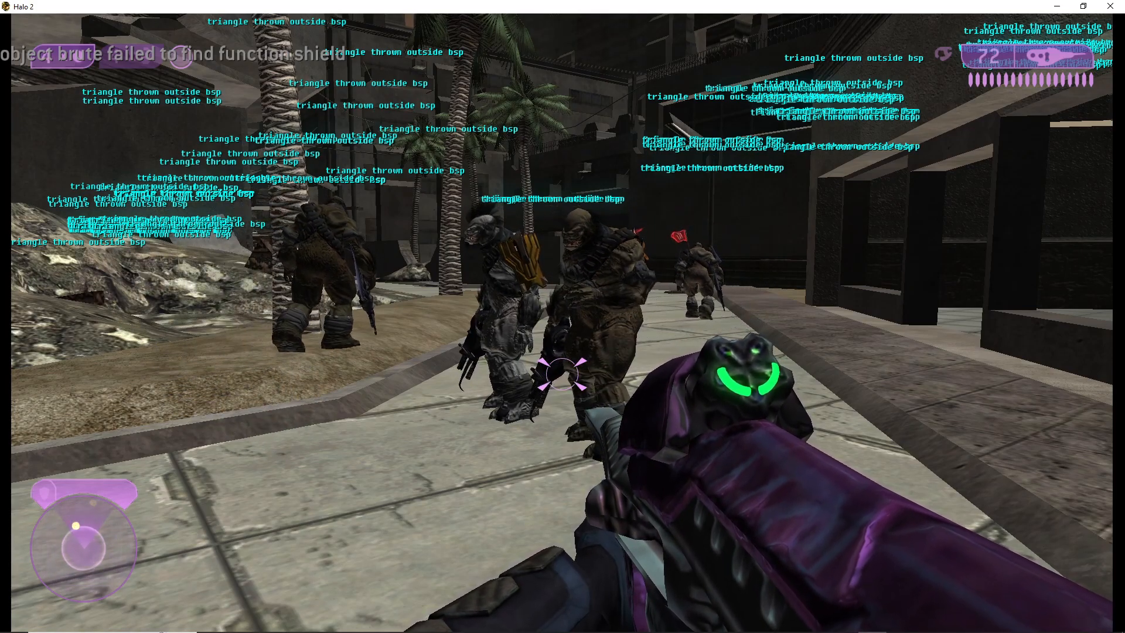
key("d")
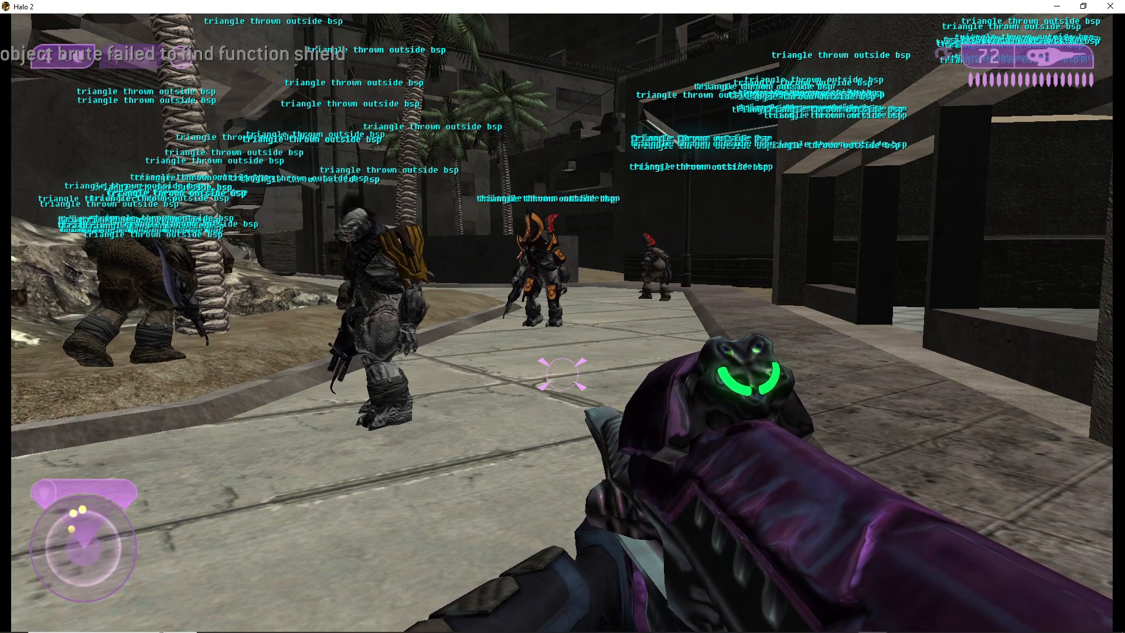
key("w")
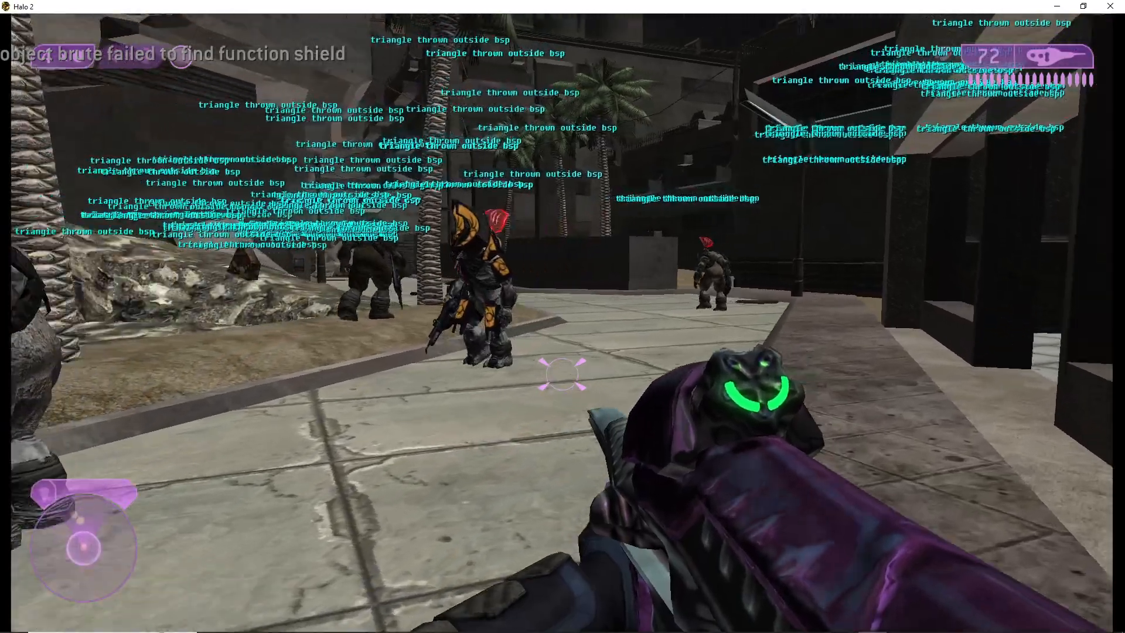
key("w")
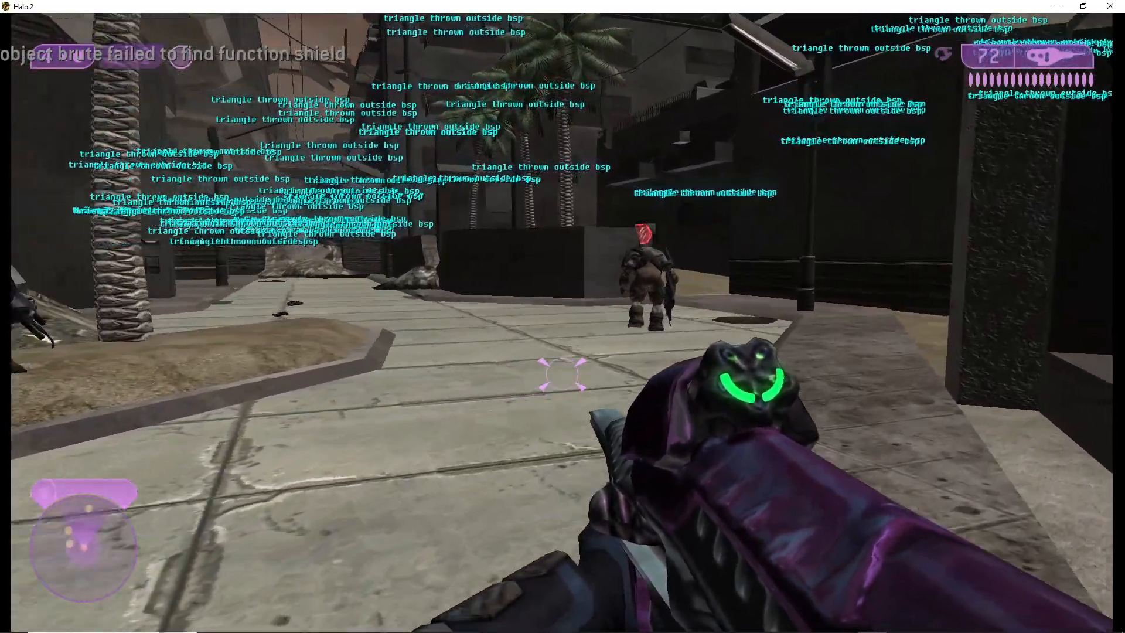
Walk up to Tartarus in the street and attack him with carbine shots and melee hits to test his reaction
key("w")
key("f")
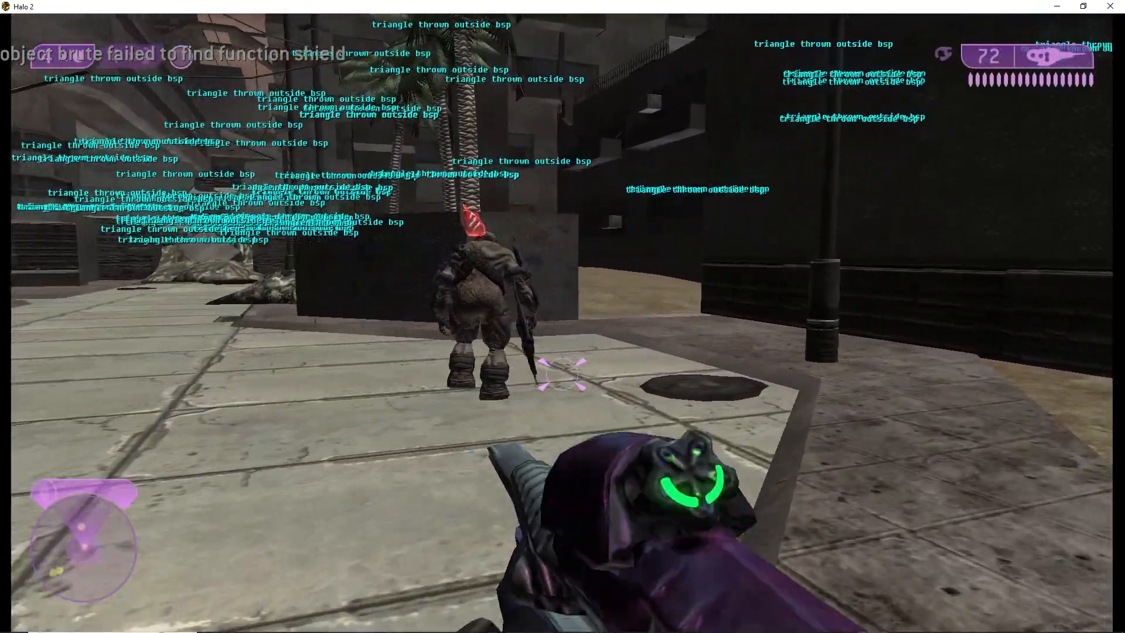
key("w")
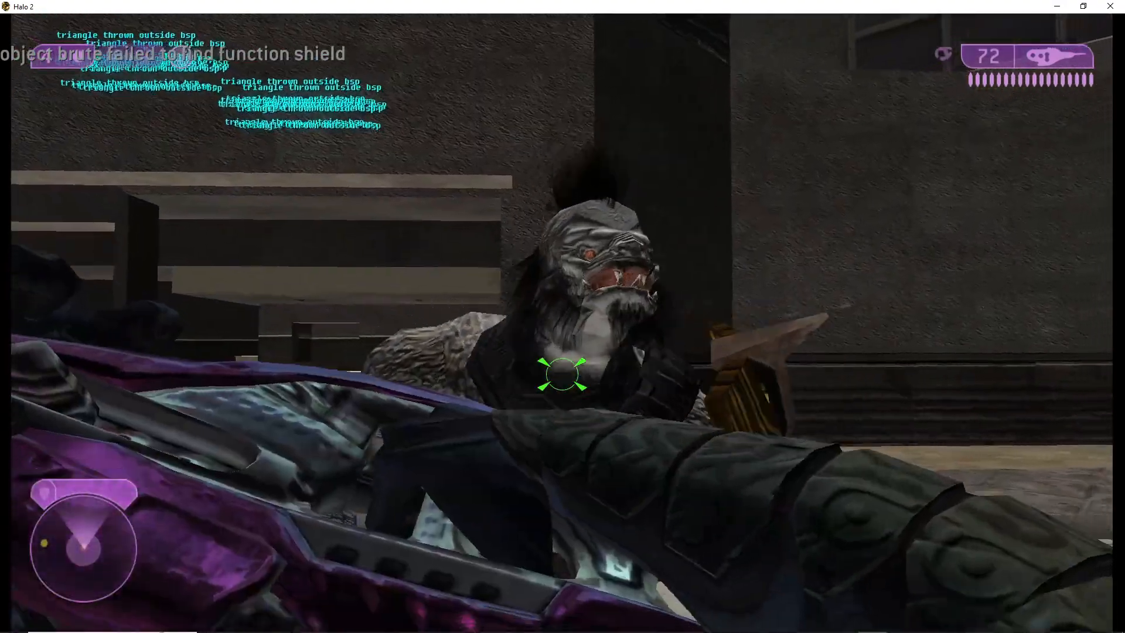
left_click(562, 374)
left_click(562, 373)
left_click(562, 374)
left_click(562, 374)
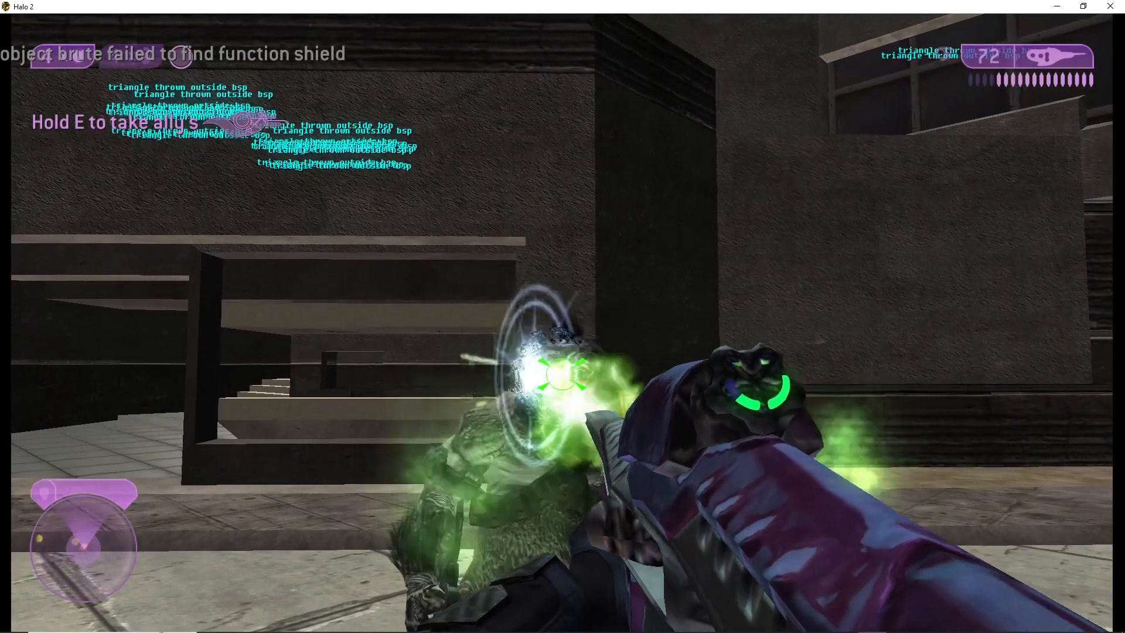
key("r")
key("f")
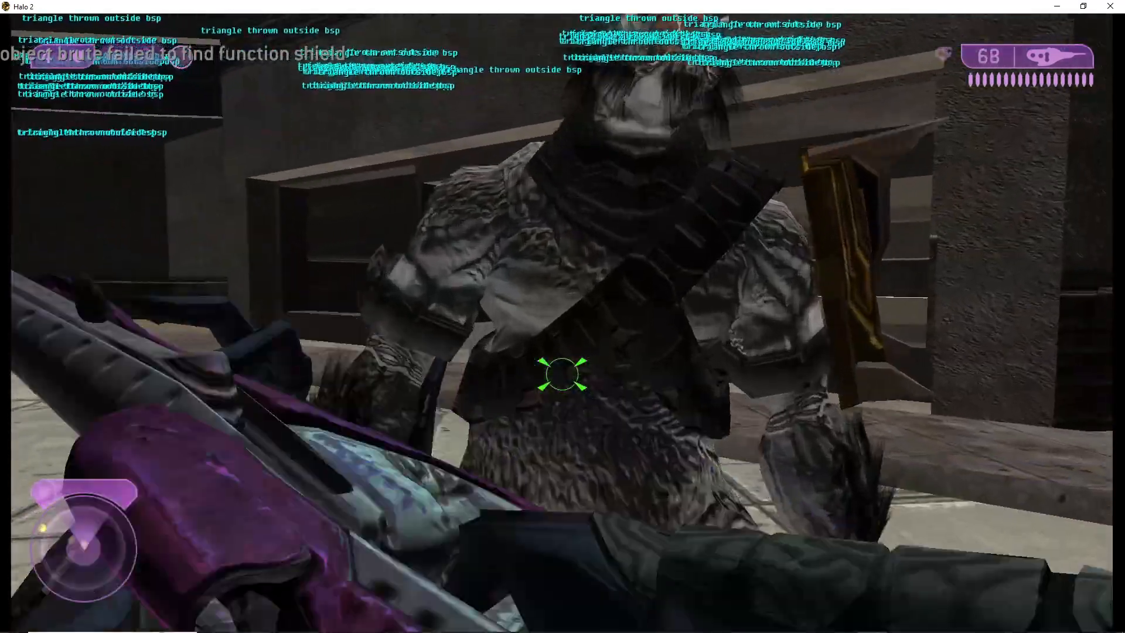
key("f")
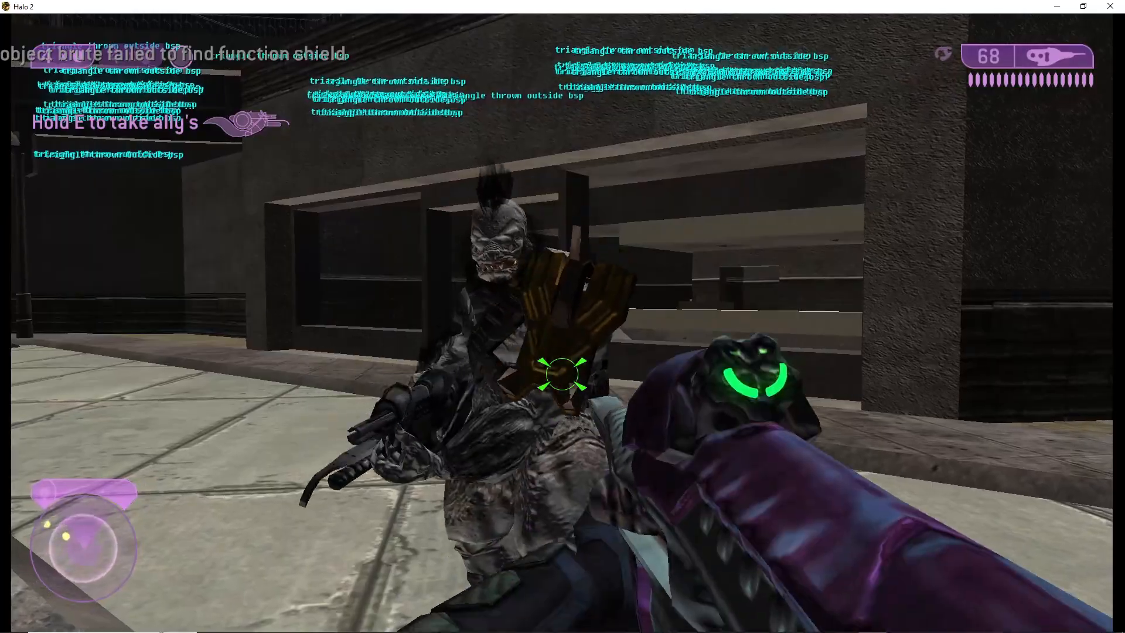
key("f")
key("f")
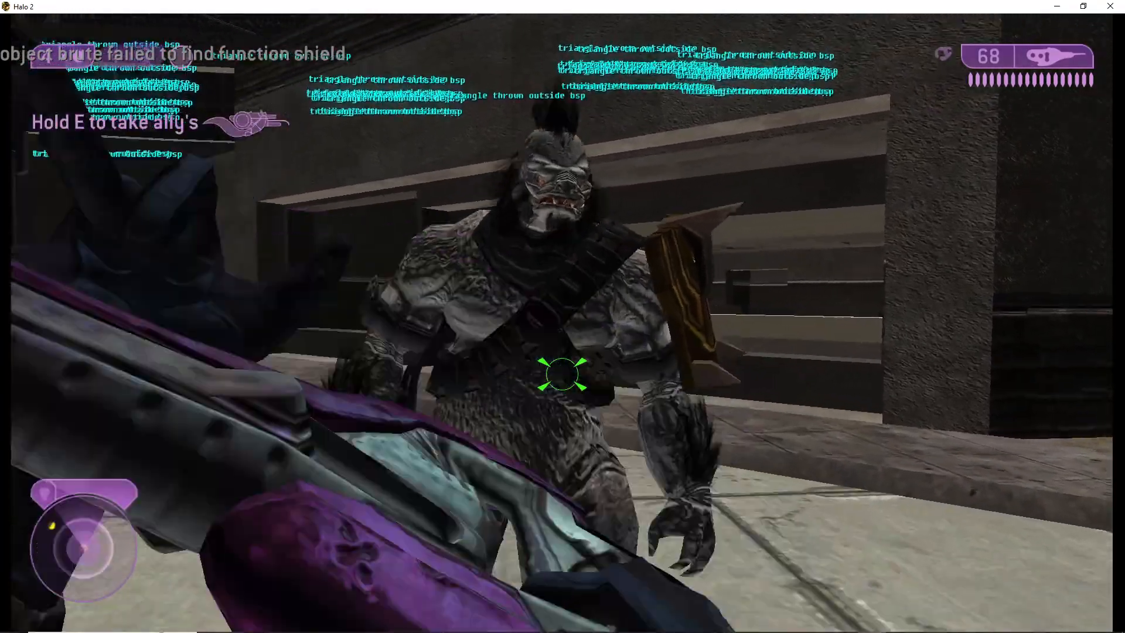
Walk back along the street toward the other brutes to observe the squad
key("d")
key("w")
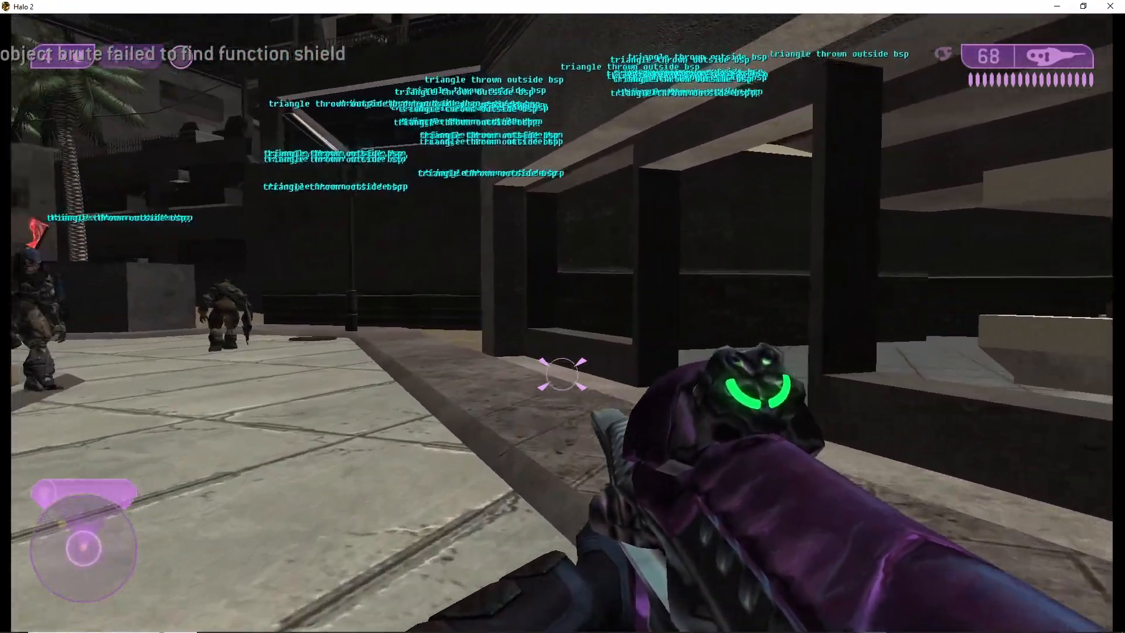
key("w")
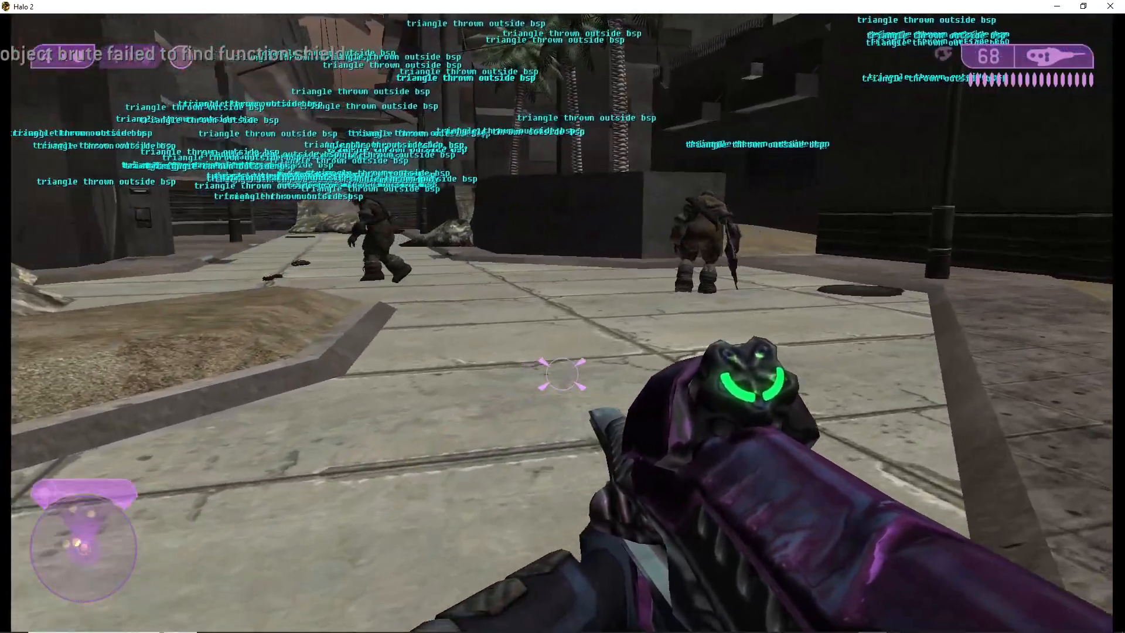
Save and quit the level, minimize the game and return to Sapien
key("Escape")
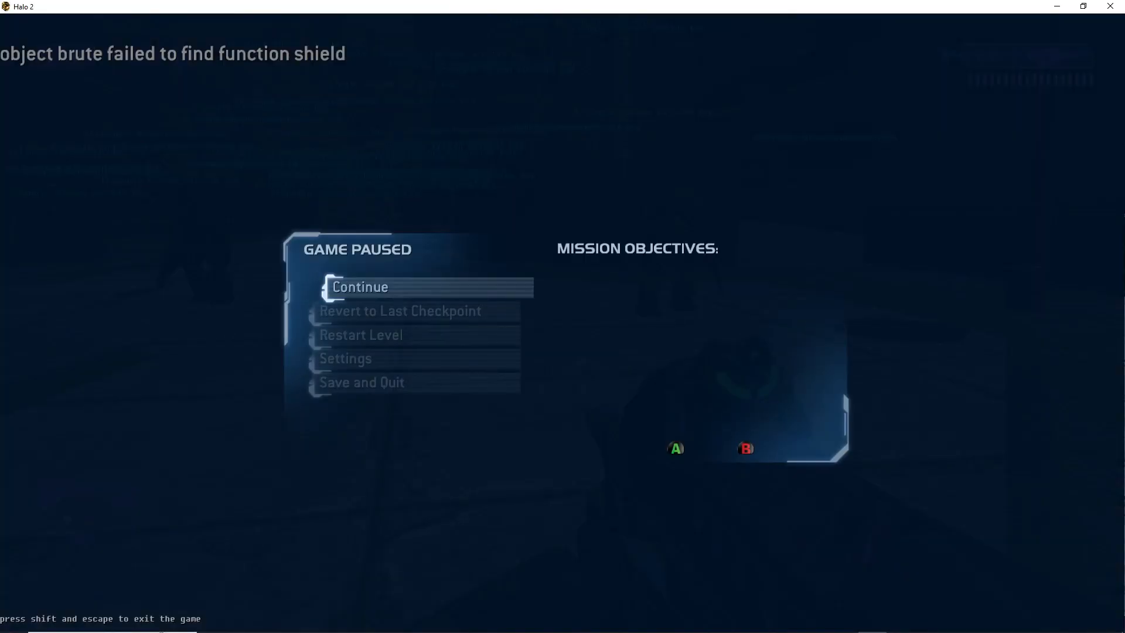
left_click(327, 386)
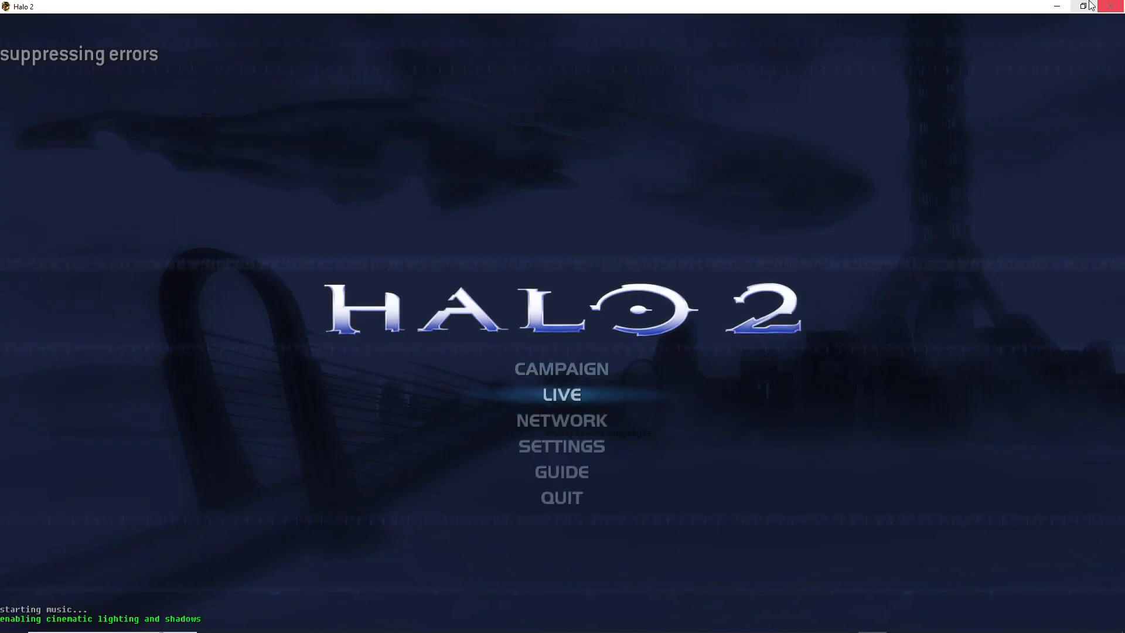
left_click(1056, 7)
Review the properties of the brute honor guard's starting location and the squad settings of brute_squad_1
middle_click_drag(564, 267, 539, 311)
key("w")
left_click_drag(1115, 158, 1118, 195)
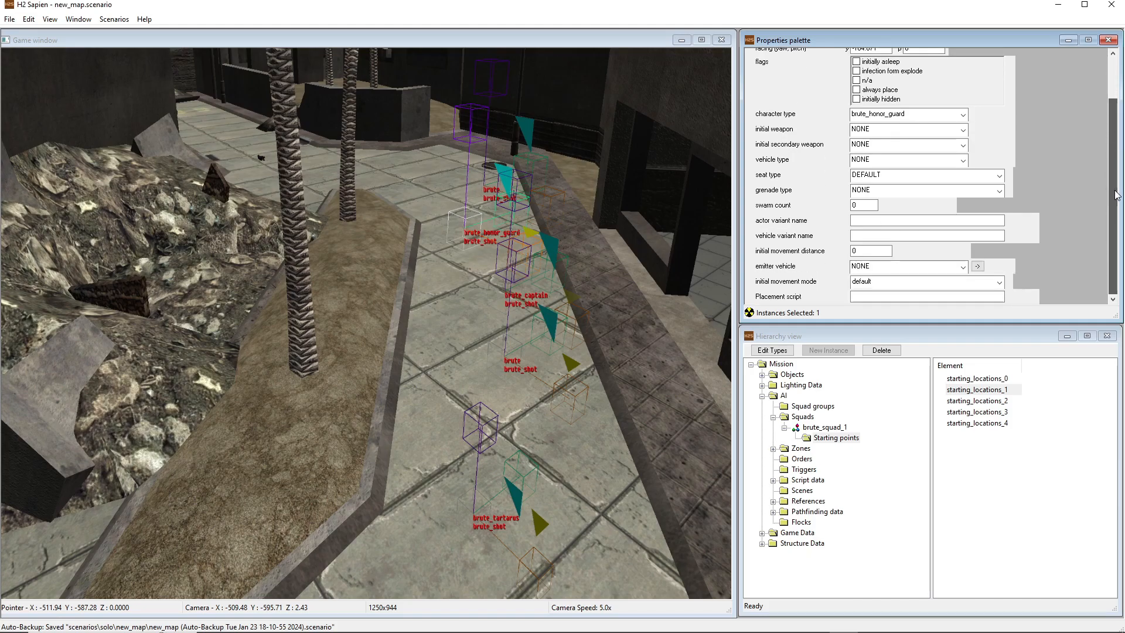
left_click(982, 390)
mouse_move(1111, 215)
left_mouse_down()
mouse_move(1107, 151)
mouse_move(1108, 216)
left_mouse_up()
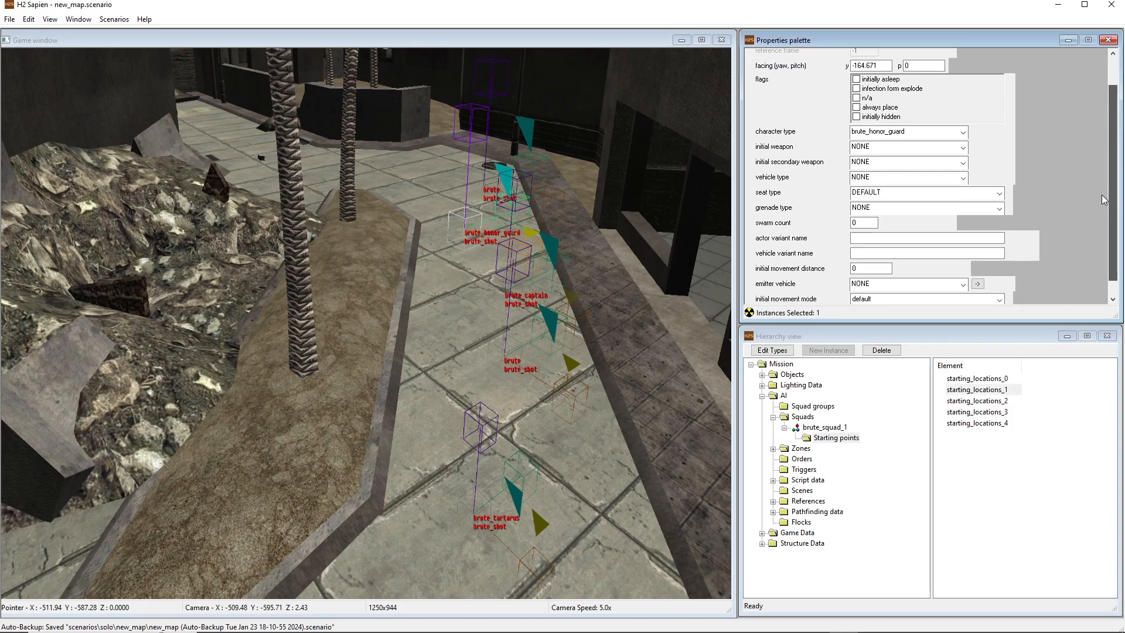
mouse_move(1108, 228)
left_mouse_down()
mouse_move(1121, 127)
mouse_move(1109, 222)
left_mouse_up()
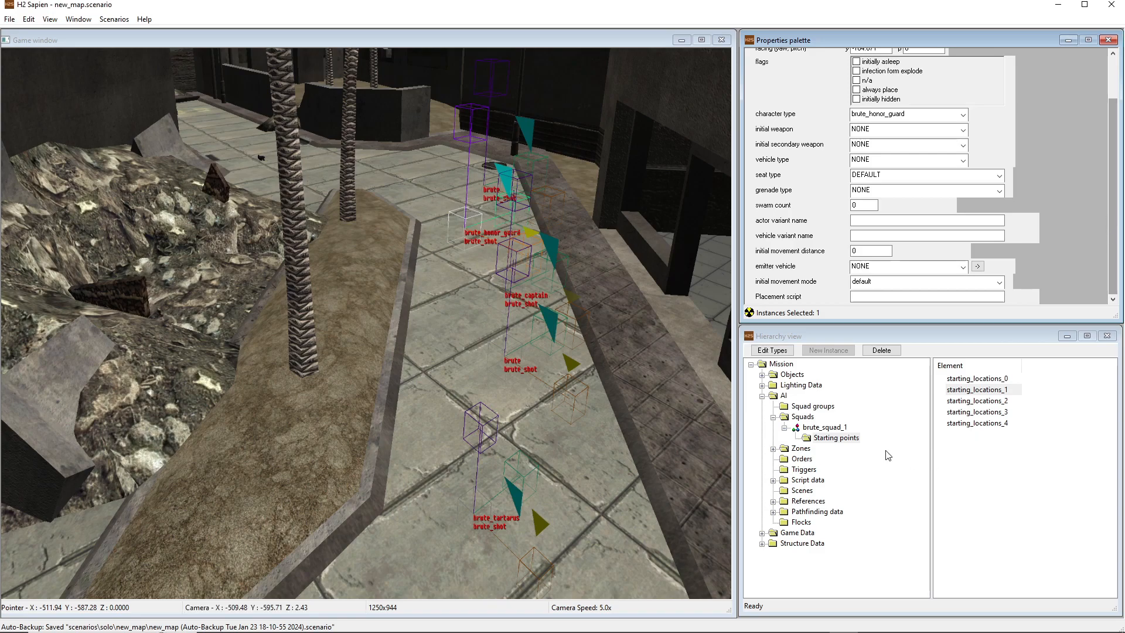
left_click(825, 429)
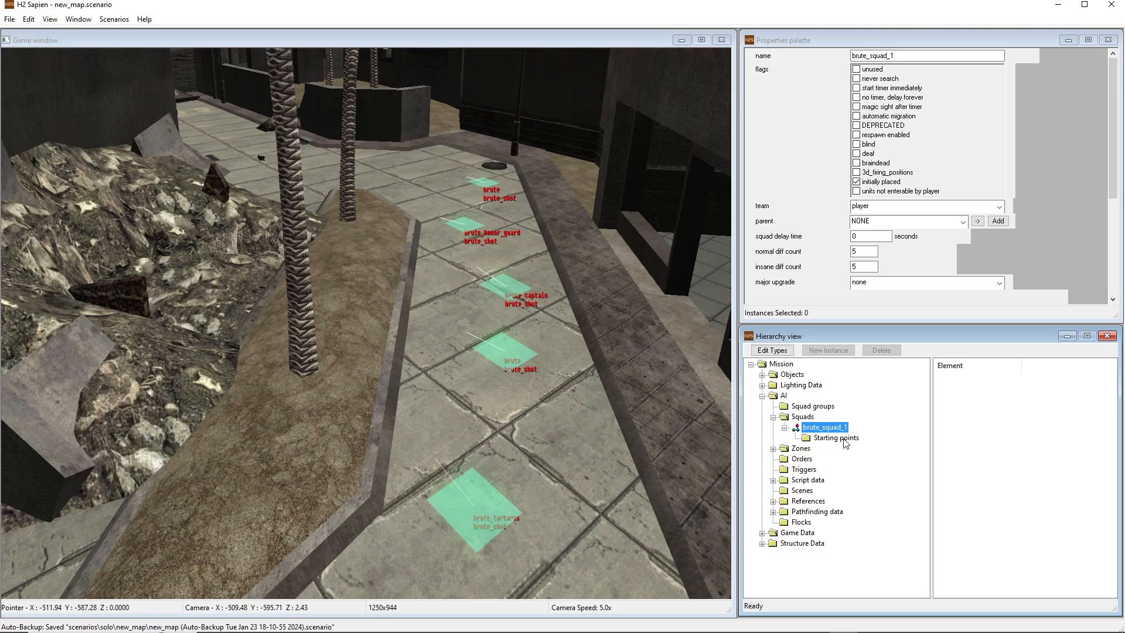
left_click_drag(1109, 152, 1119, 103)
Examine the placement of the brute squad's starting points along the street and planter from several sides
middle_click_drag(598, 351, 446, 322)
key("w")
key("r")
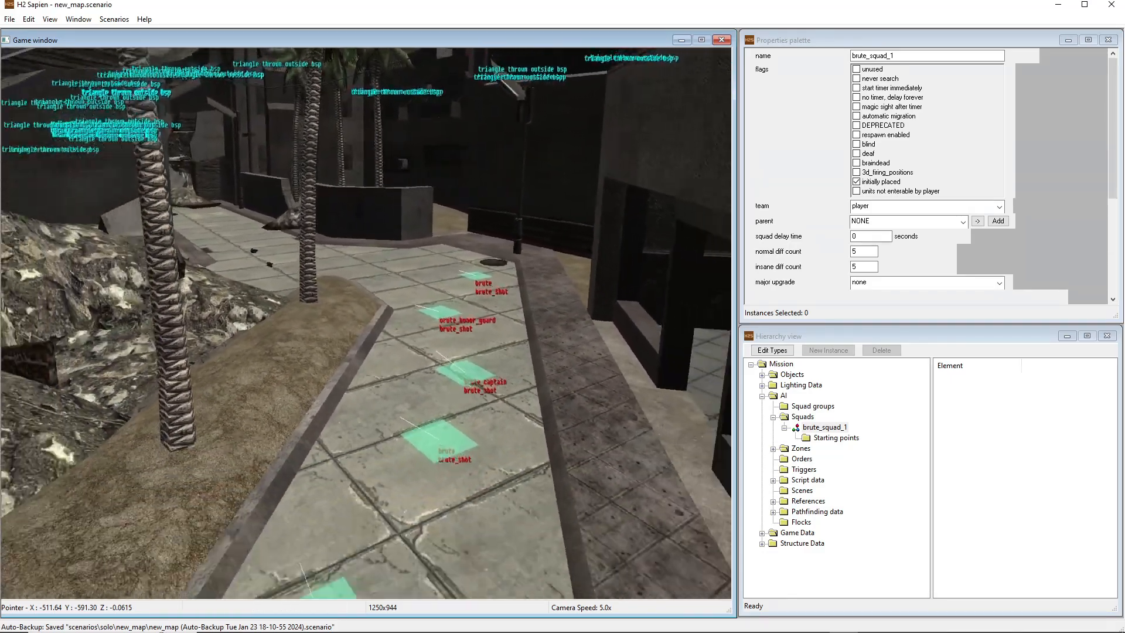
middle_click_drag(367, 322, 311, 335)
key("s")
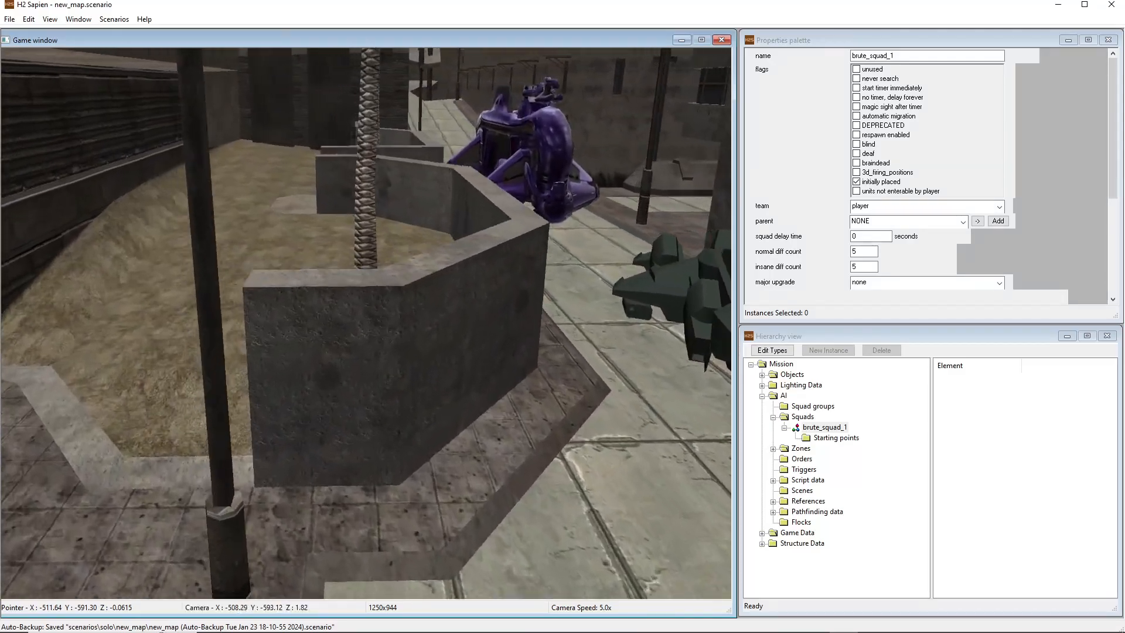
middle_click_drag(367, 323, 252, 344)
key("s")
key("w")
key("w")
key("w")
key("w")
key("d")
key("w")
key("a")
middle_click_drag(633, 399, 592, 388)
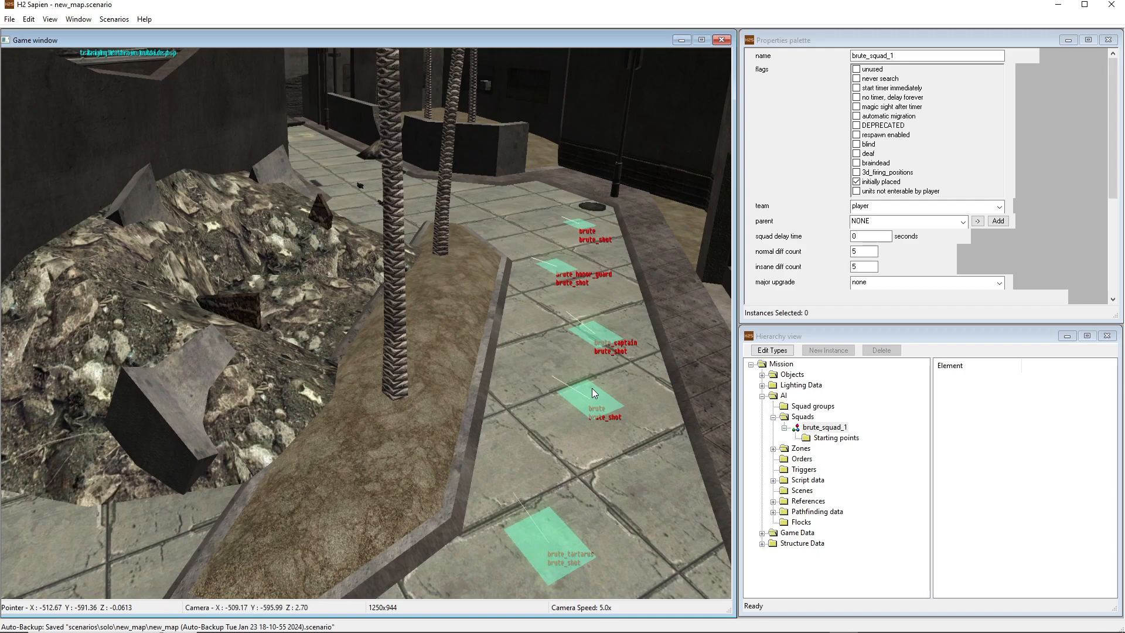